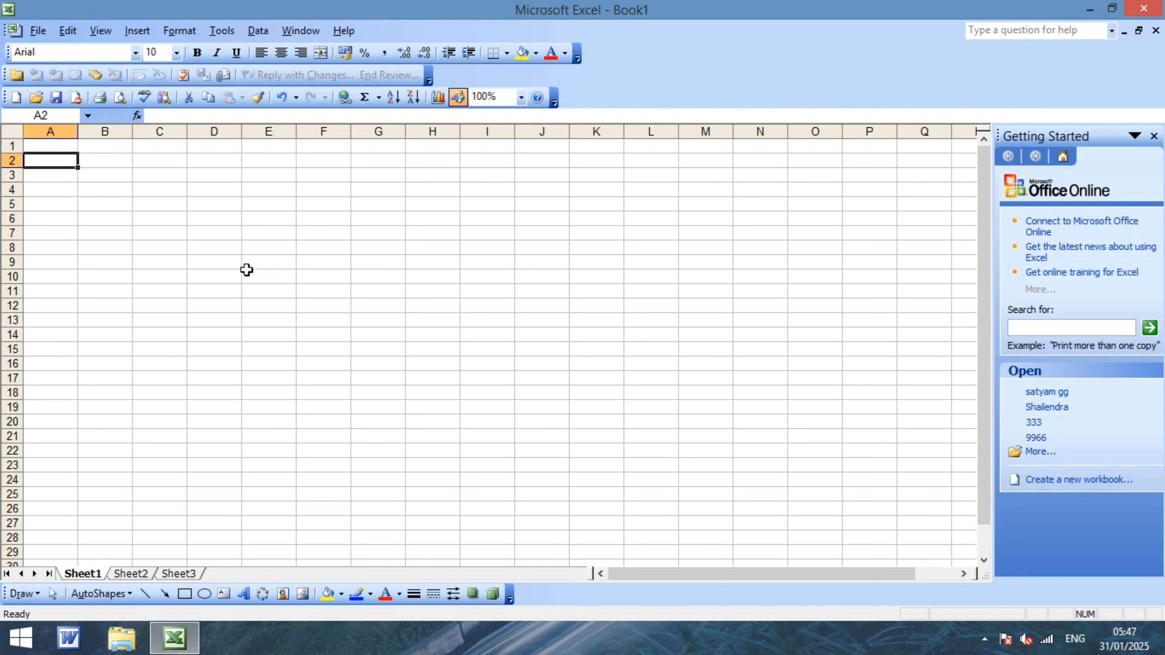
Zoom the blank Book1 sheet in to 220% while selecting cells D10, B4 and A4.
left_click(234, 273)
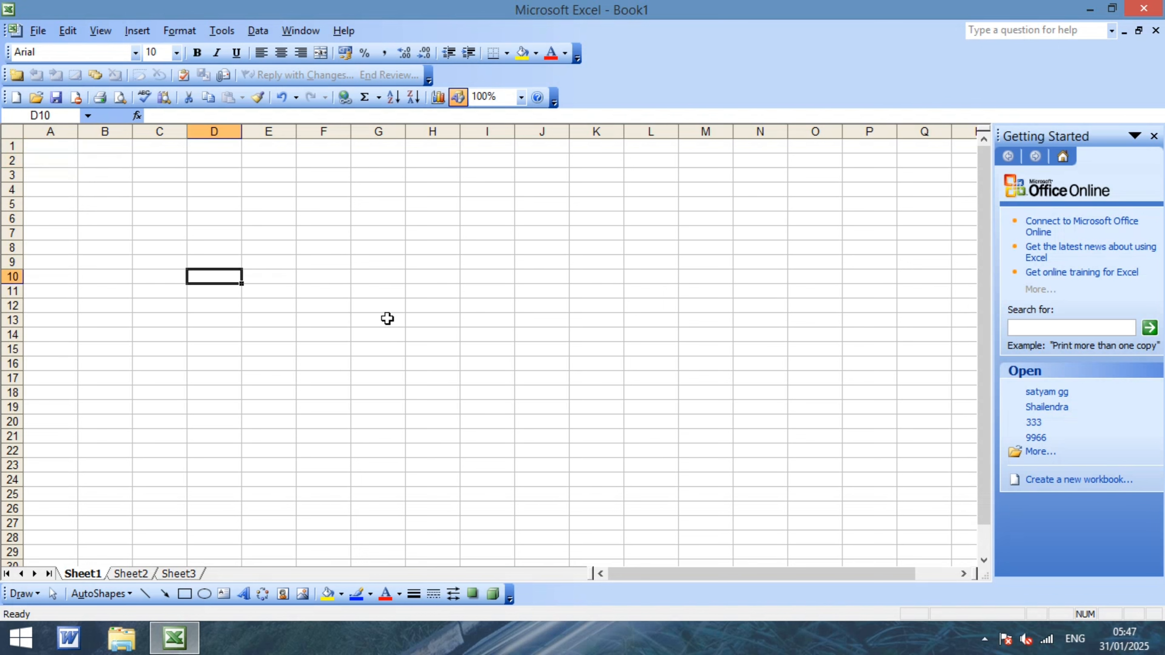
scroll(413, 323, "up", 5)
scroll(416, 327, "up", 3)
left_click(107, 270)
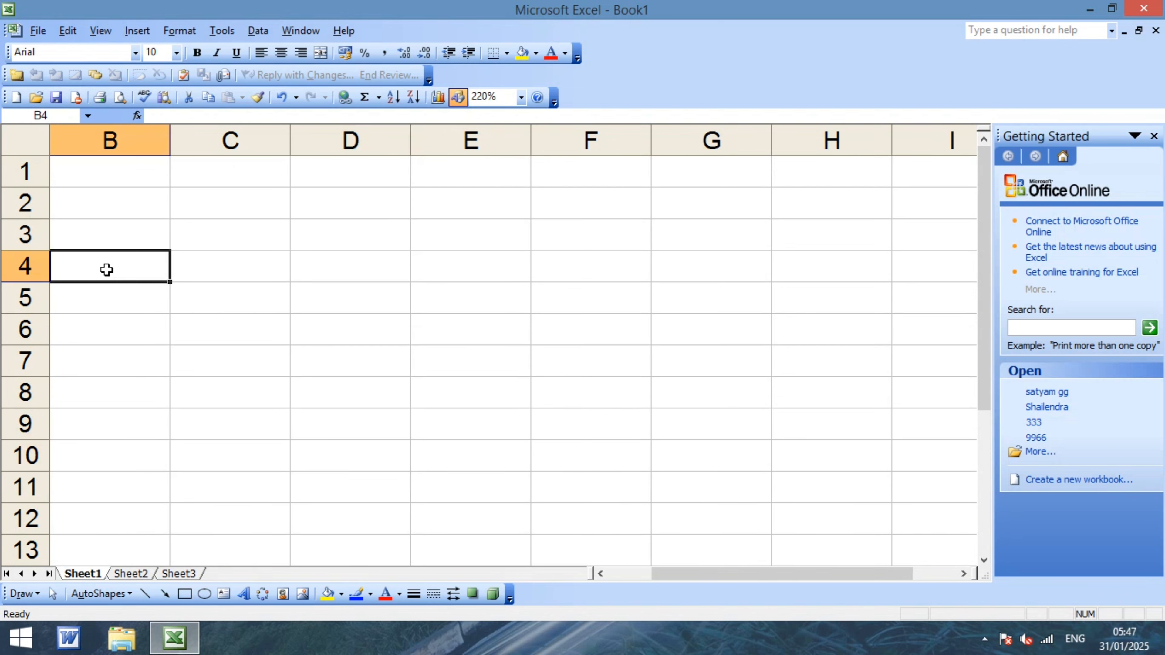
key("Left")
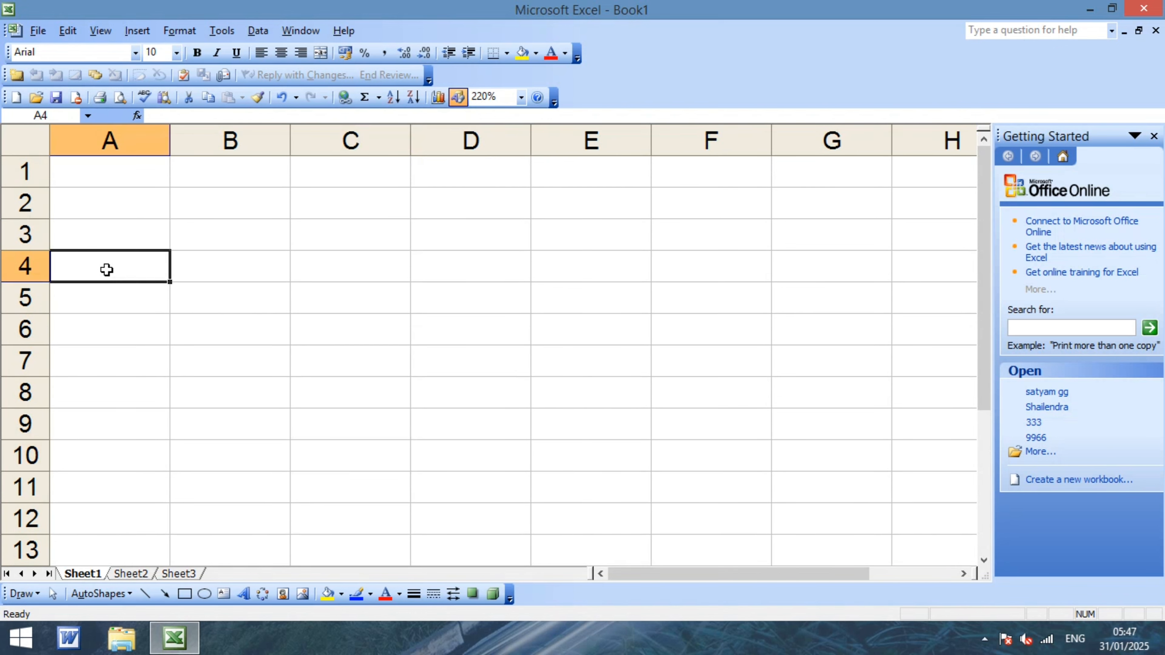
Select cells B3 and C3, then open and dismiss the Tools menu with Alt+T.
left_click(229, 223)
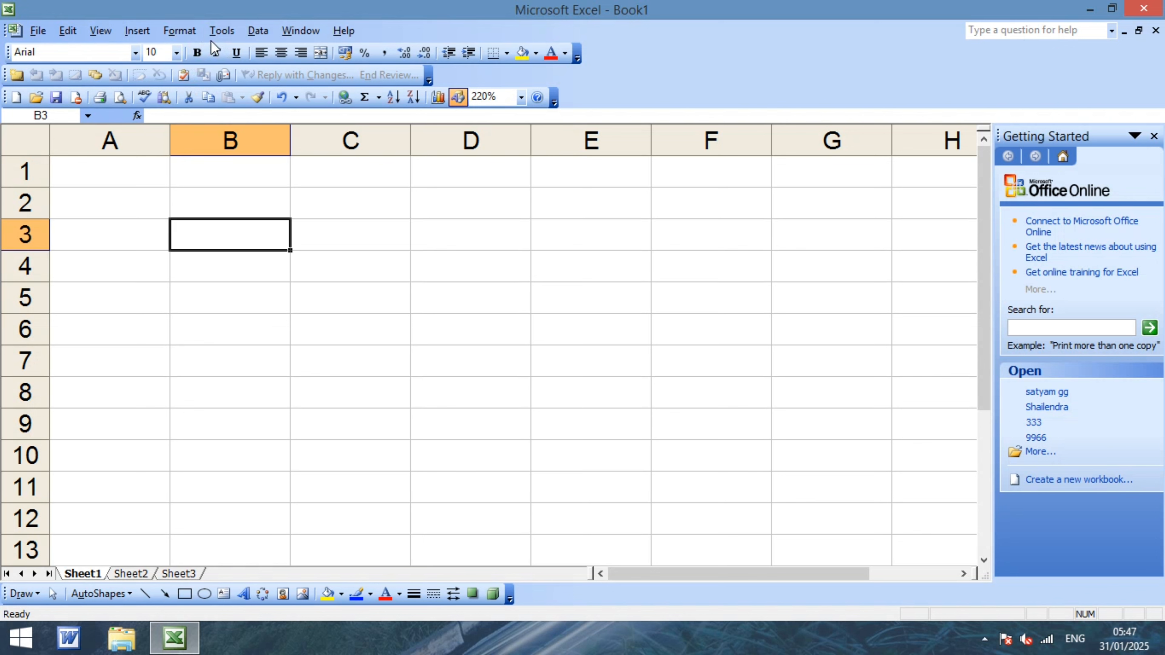
left_click(377, 248)
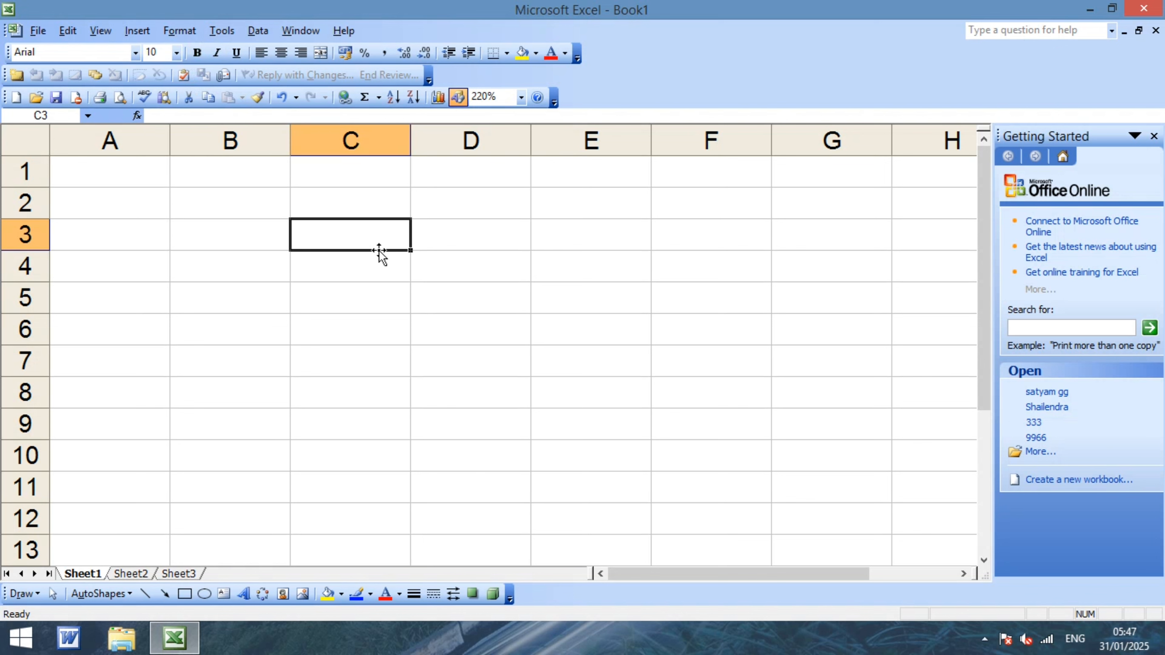
key("alt+t")
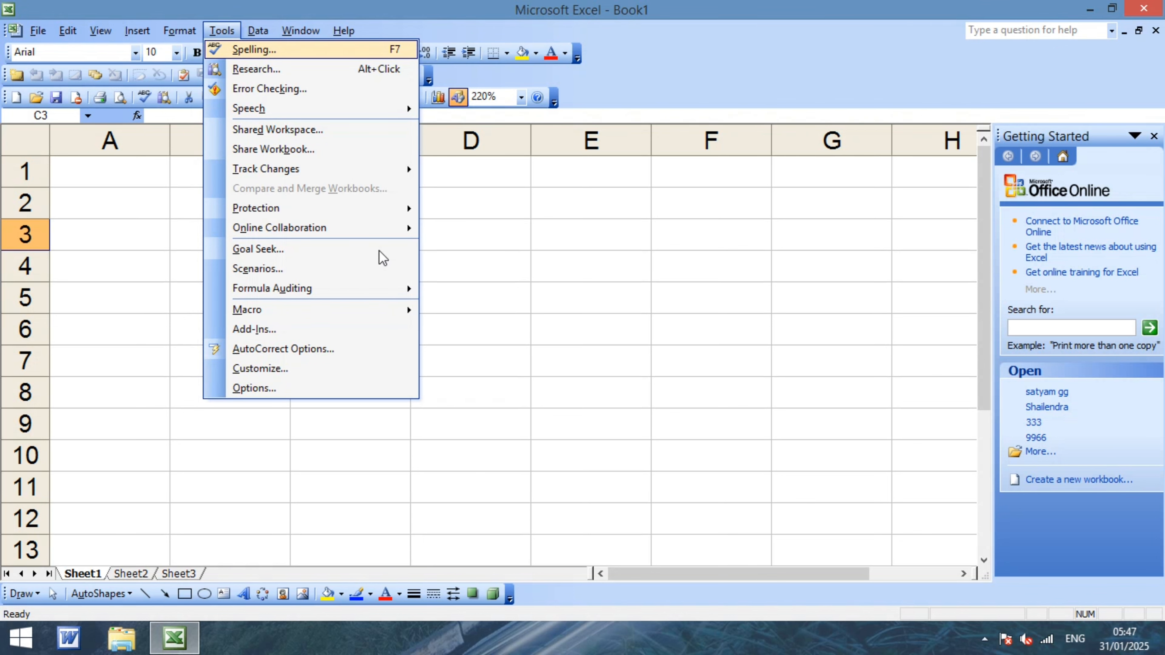
key("Escape")
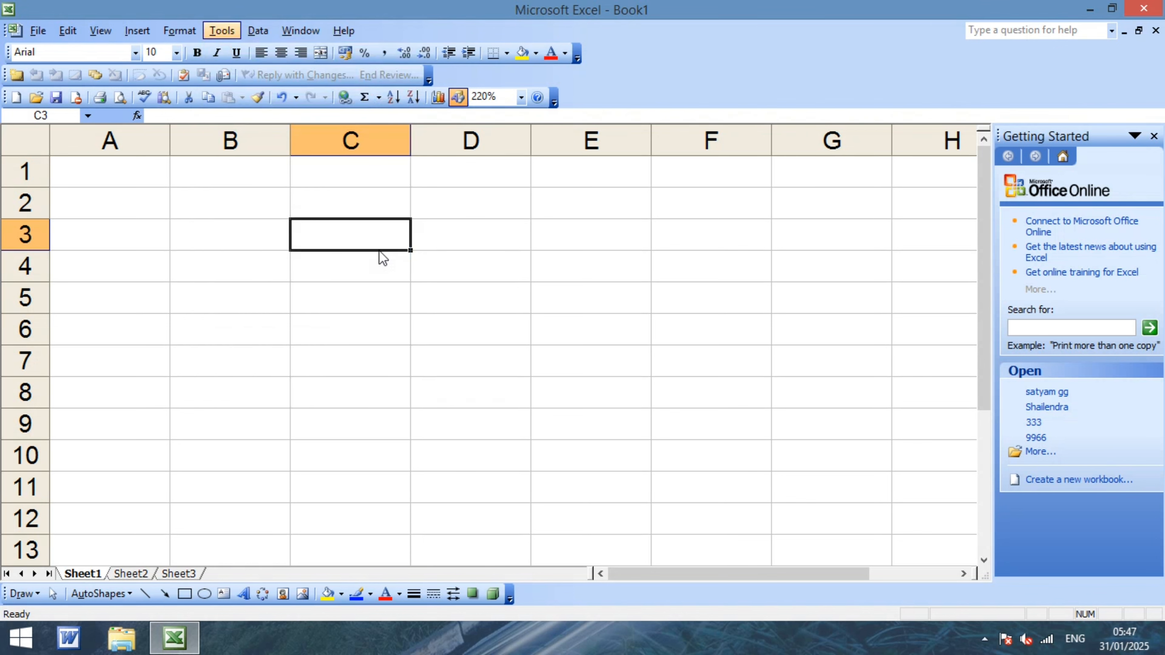
Check the Tools menu twice, select cell E6 and zoom the sheet to 250%.
left_click(242, 305)
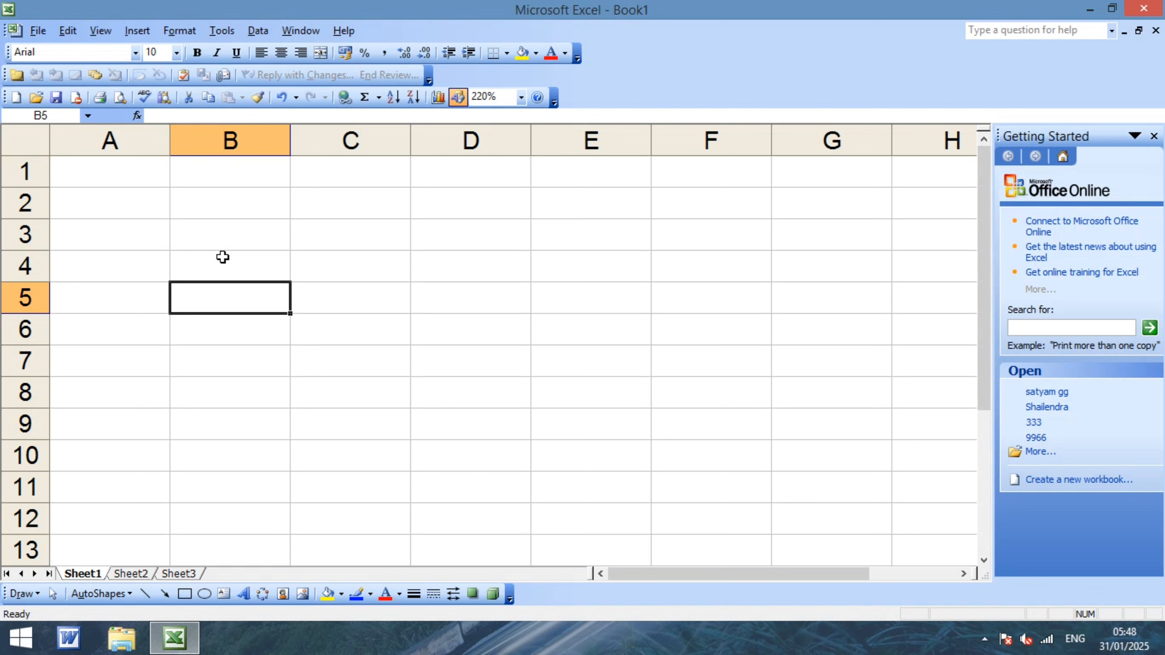
key("alt+t")
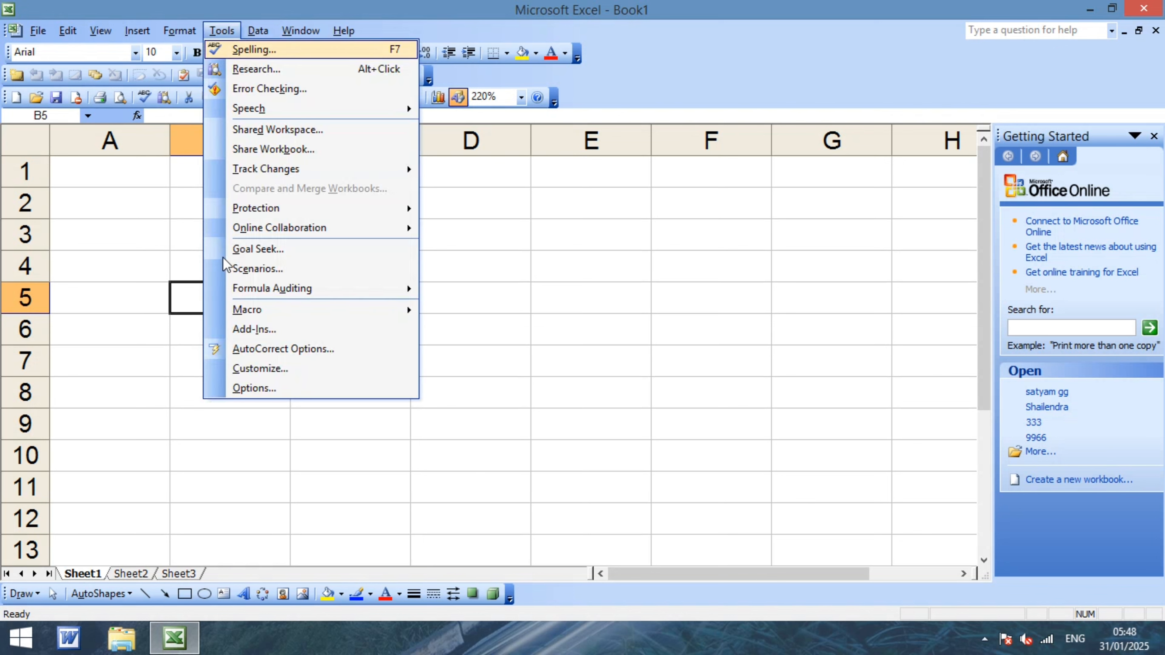
key("Escape")
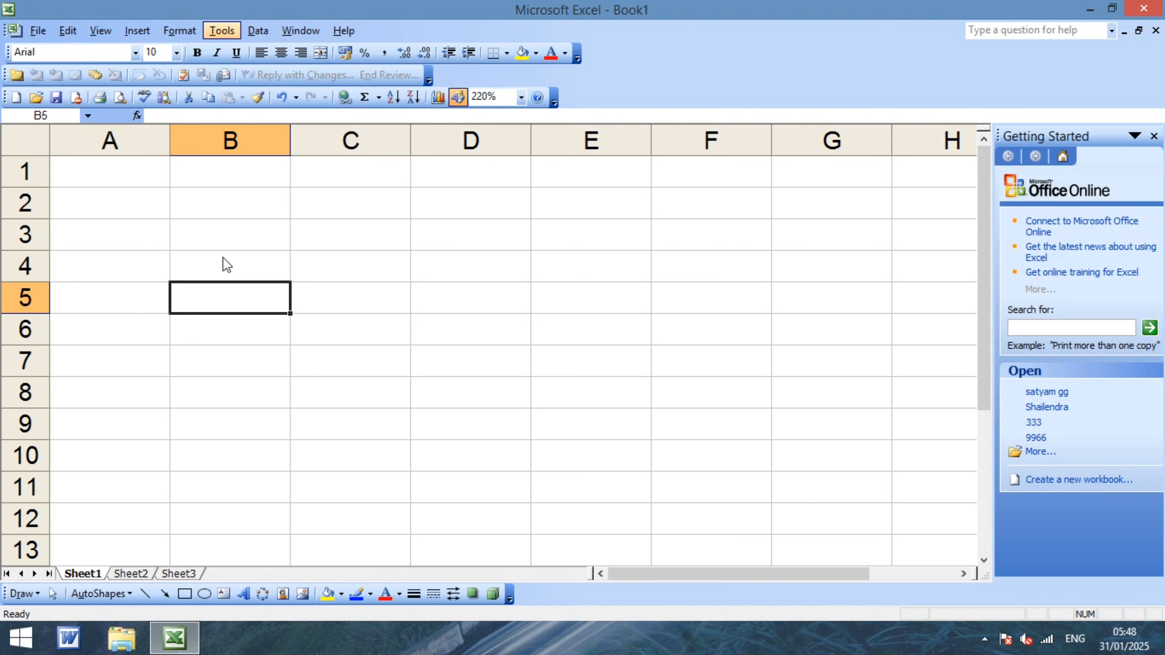
key("Escape")
key("alt+t")
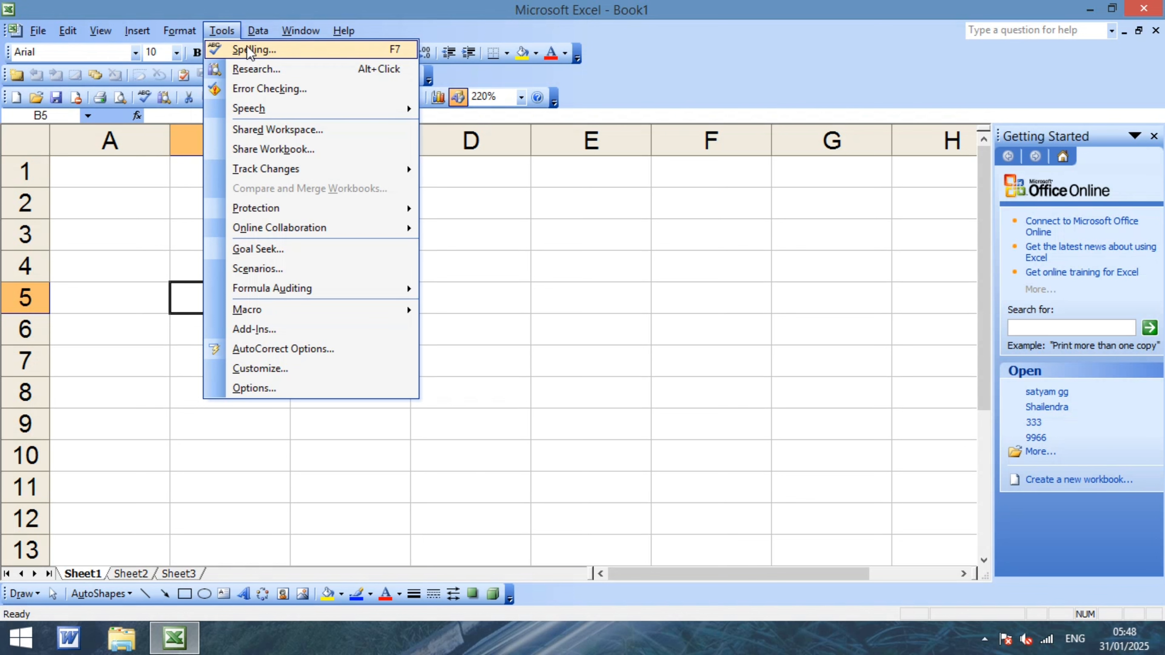
left_click(555, 323)
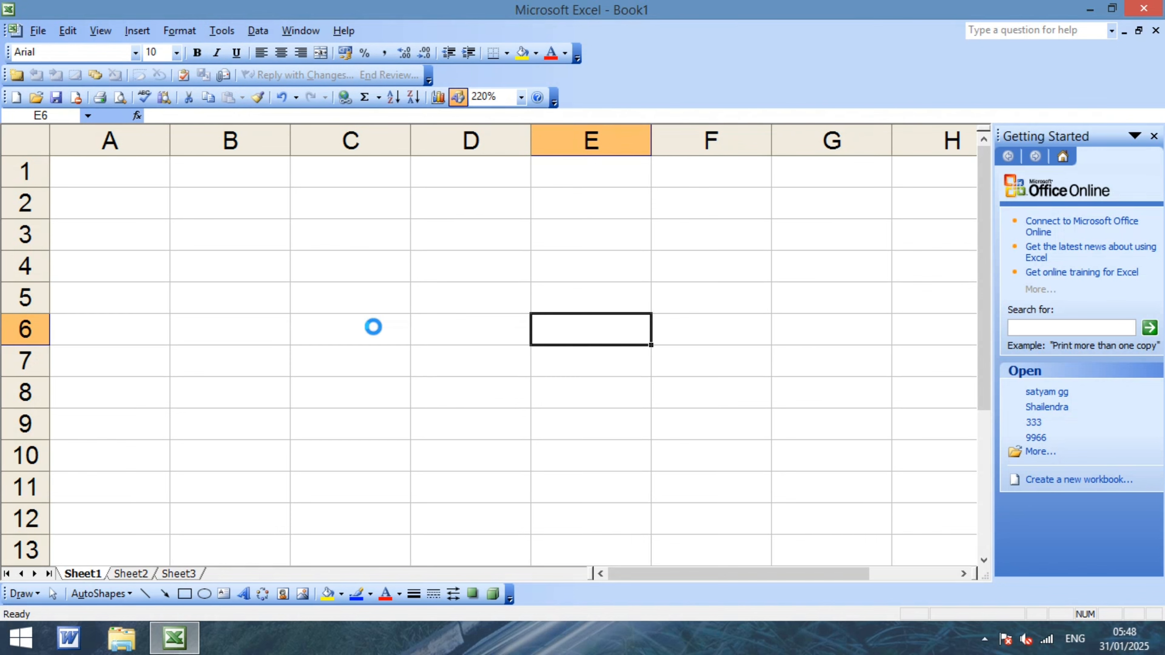
scroll(373, 326, "up", 2)
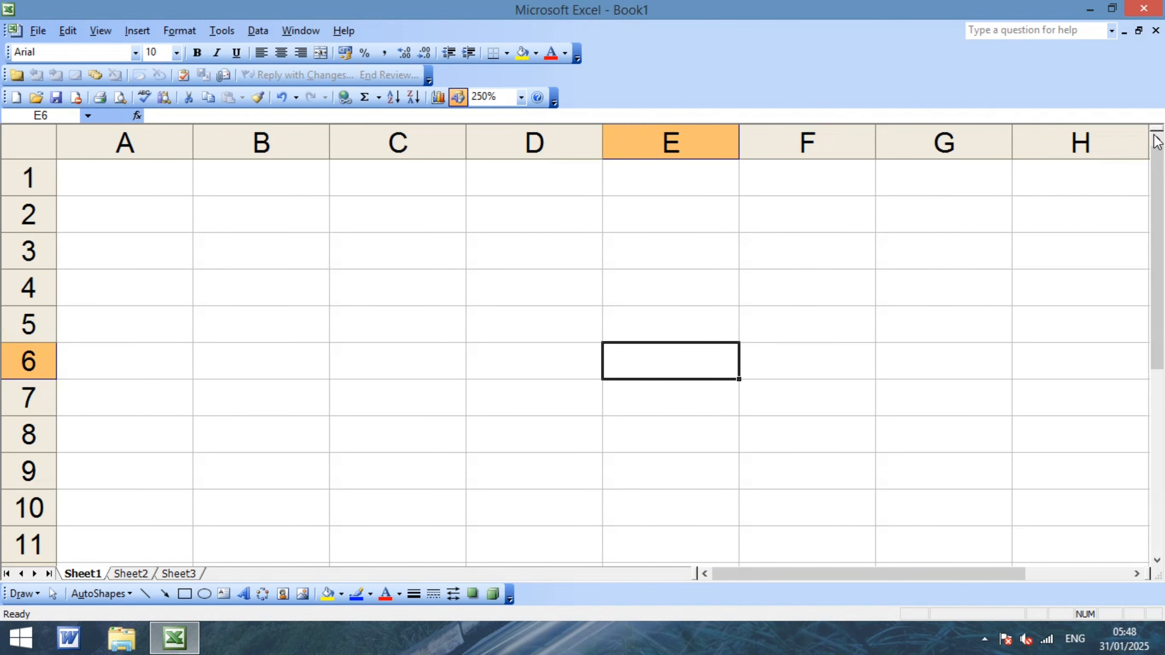
Close the Getting Started pane and enter dtea in A1, which auto-corrects to date.
left_click(1154, 136)
left_click(124, 182)
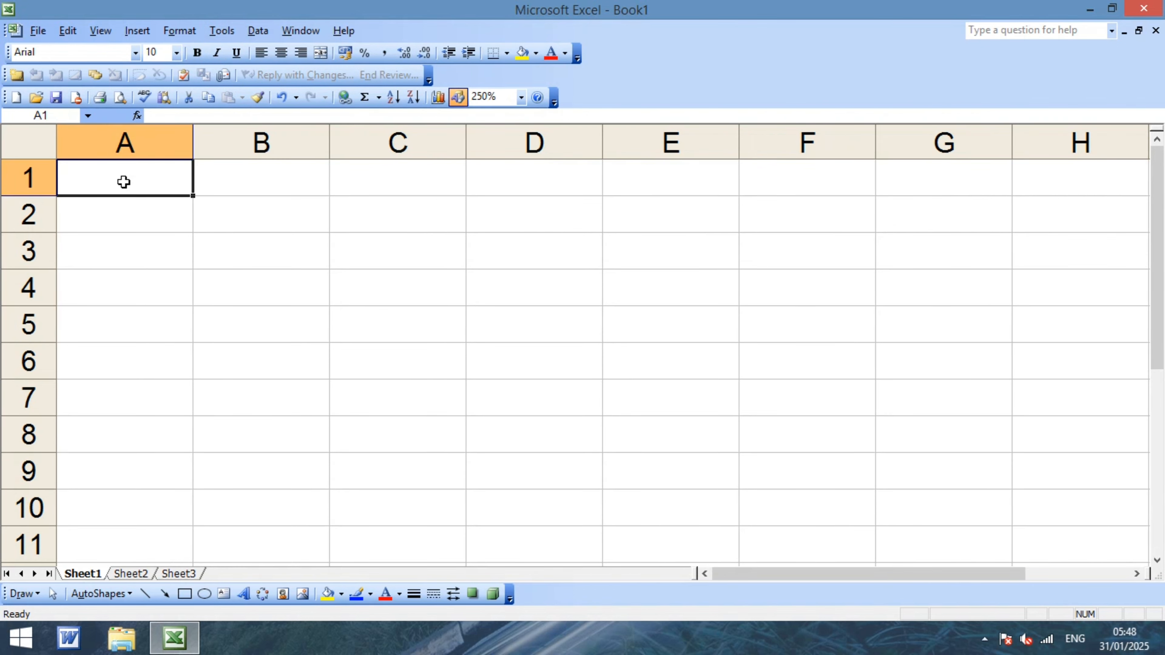
type("date")
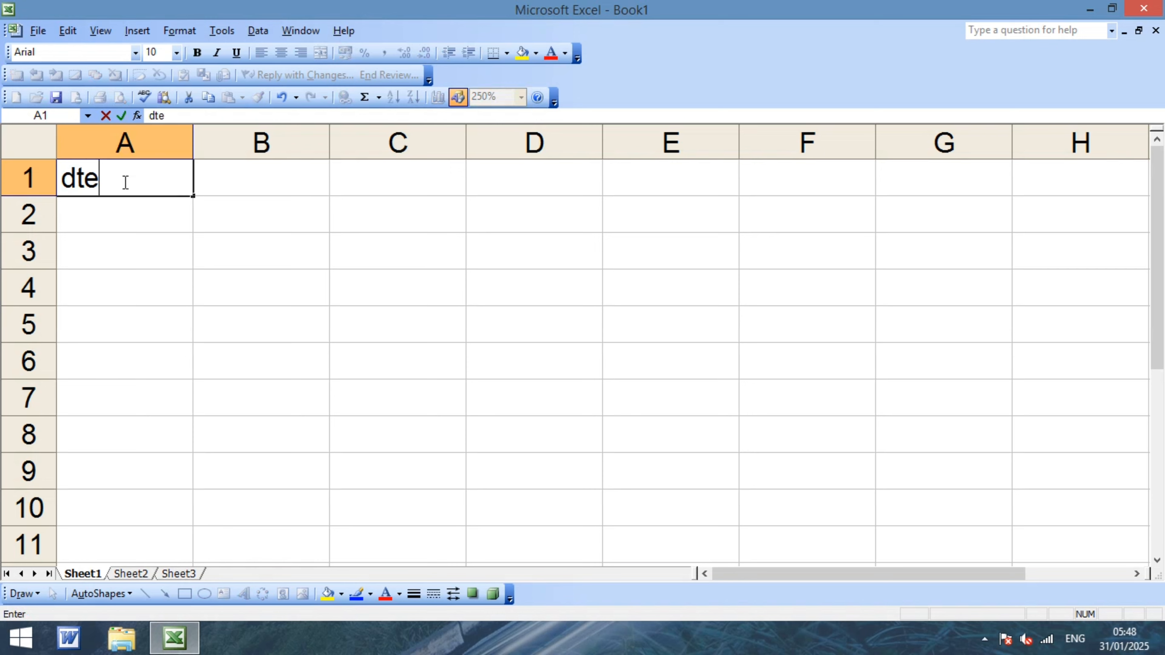
key("BackSpace")
key("BackSpace")
key("BackSpace")
key("BackSpace")
key("BackSpace")
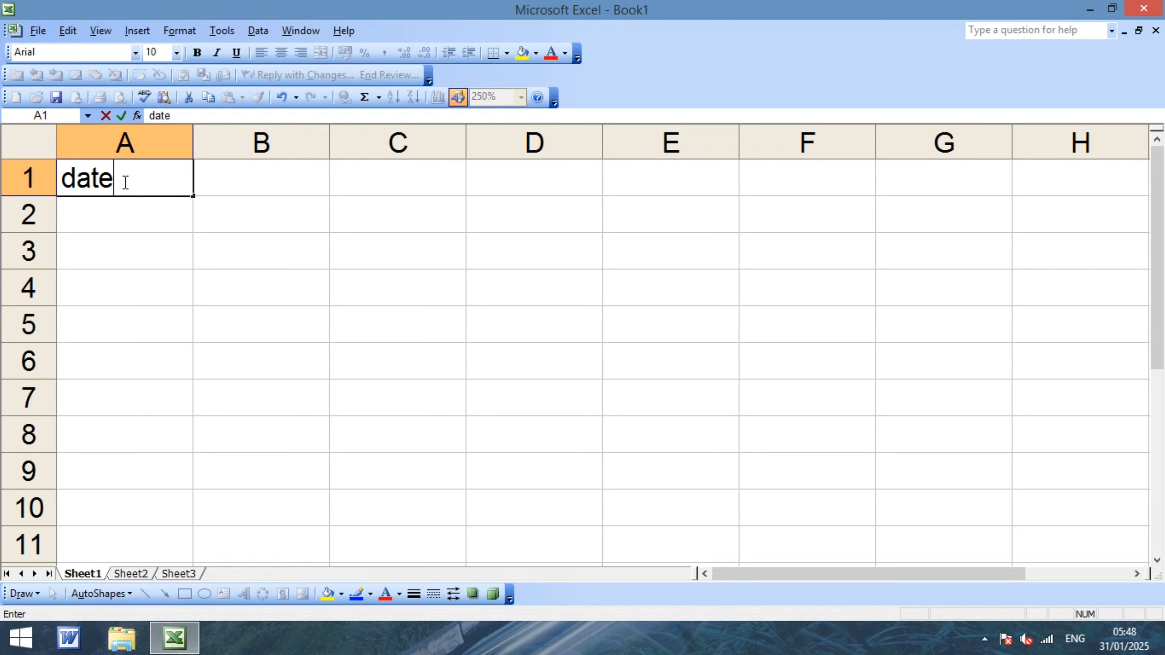
type("de")
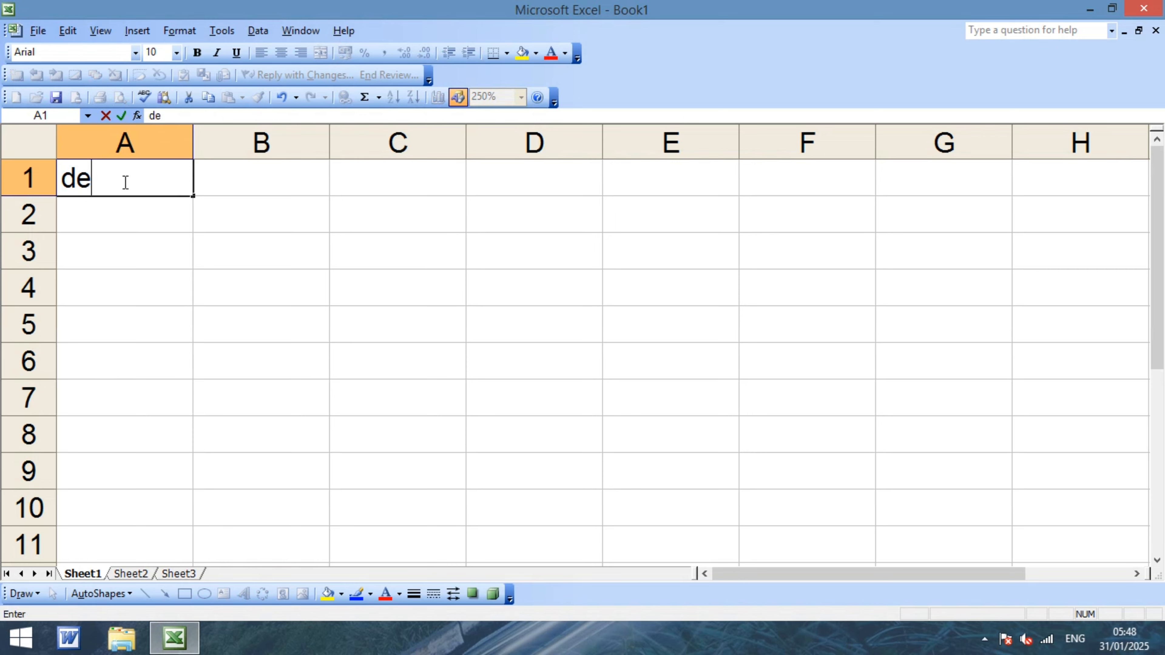
key("BackSpace")
type("tea")
left_click(120, 220)
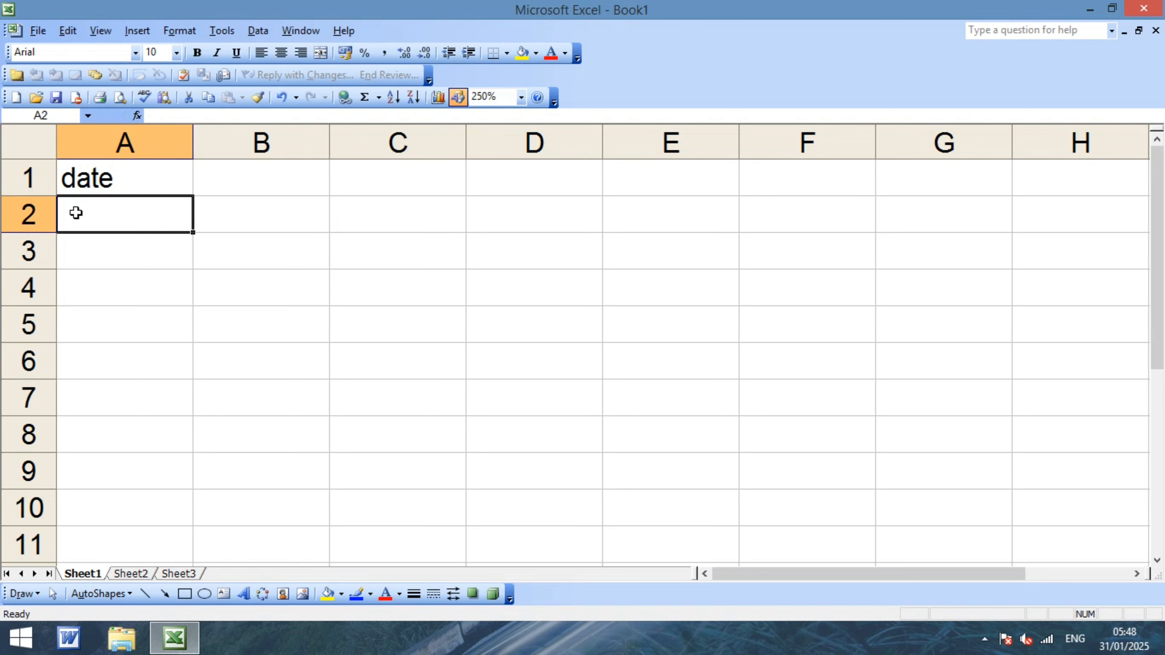
Retype A1 as dtae and confirm it auto-corrects to date.
left_click(100, 180)
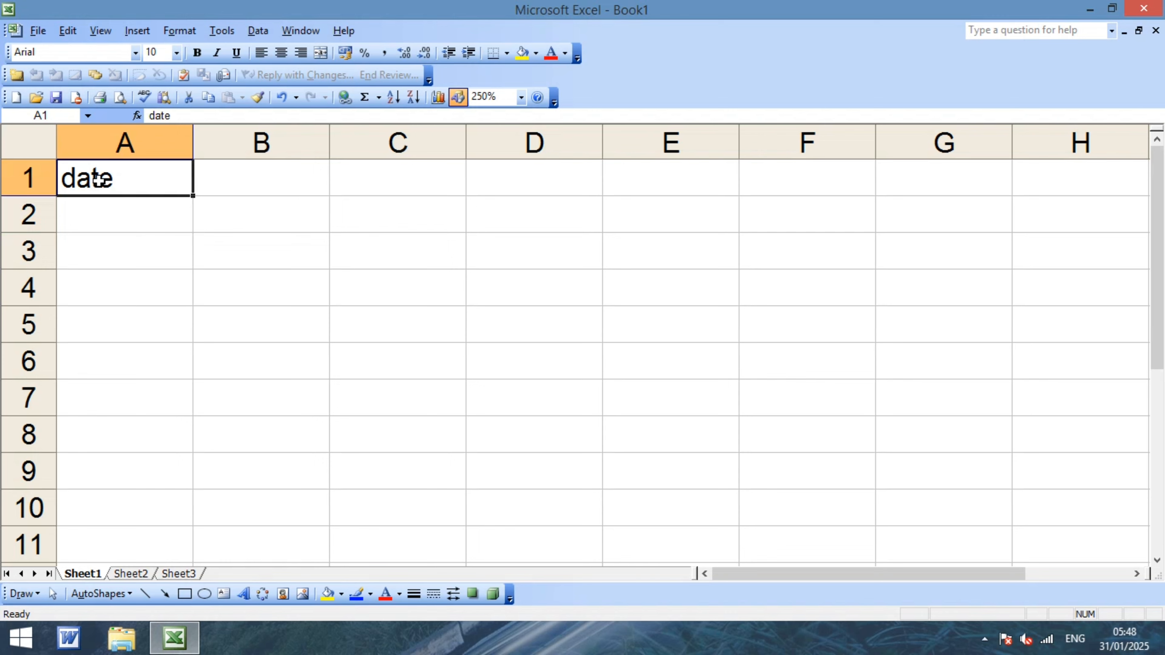
key("BackSpace")
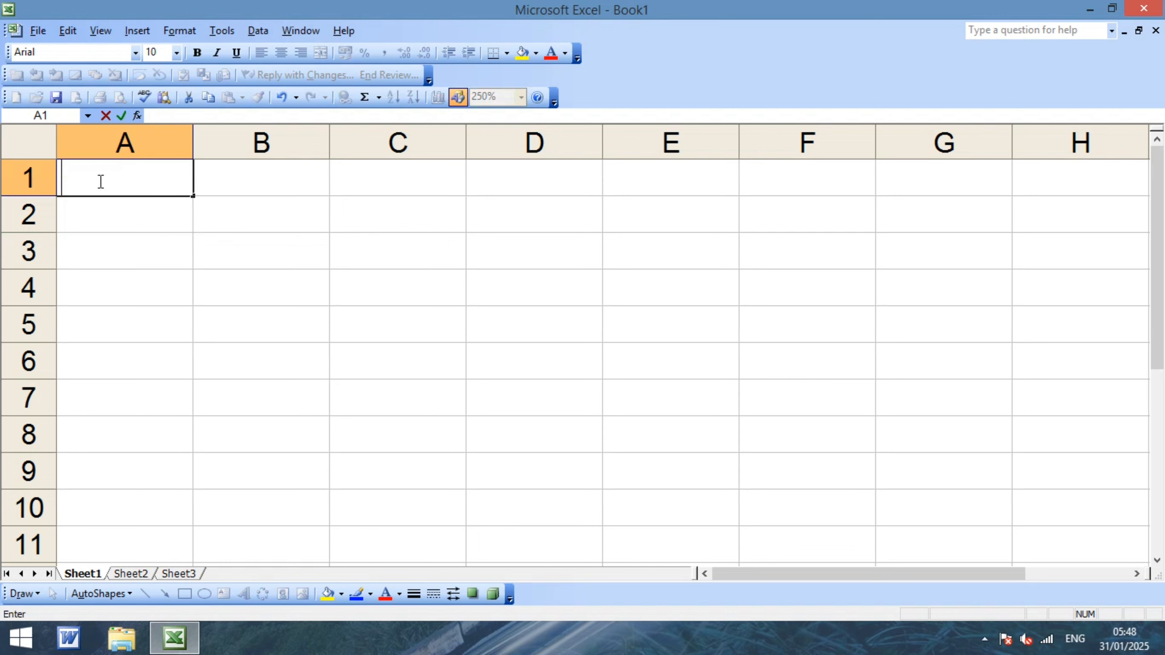
type("datea")
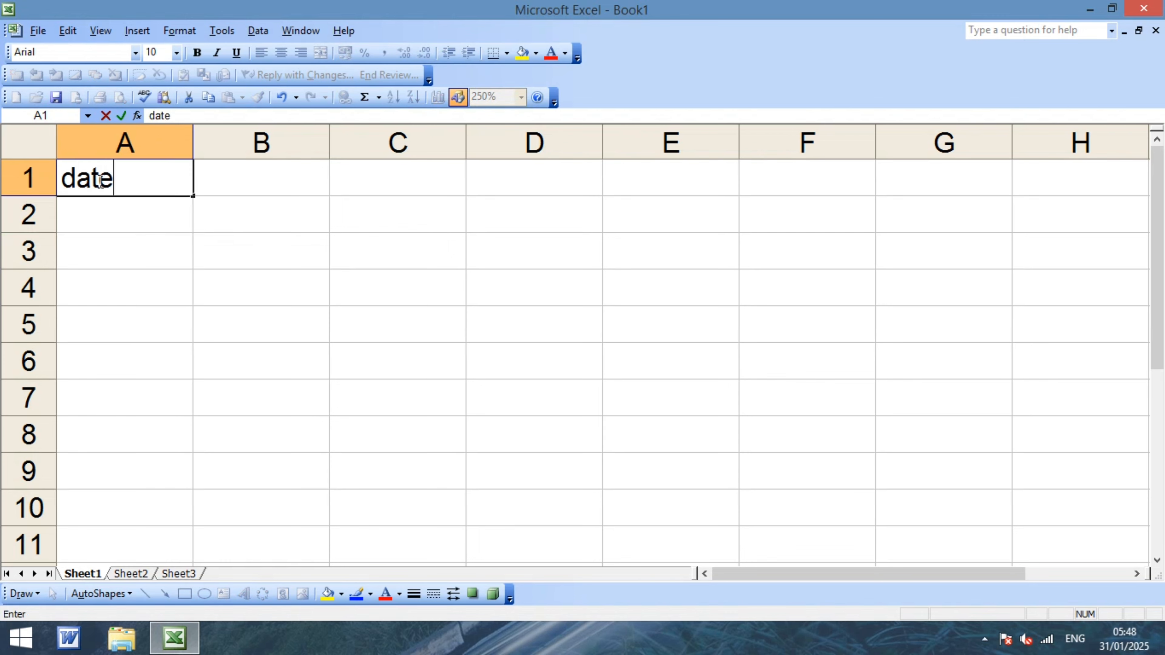
key("BackSpace")
key("BackSpace")
key("BackSpace")
key("BackSpace")
type("tae")
key("Return")
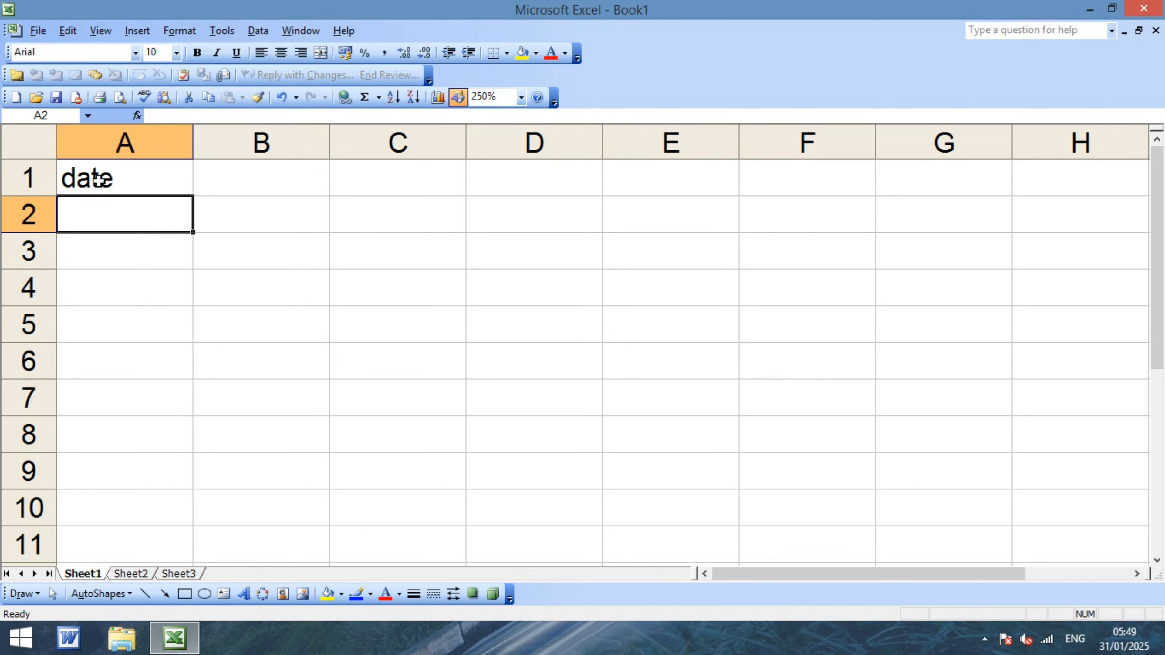
Enter rta in A1, see it become rate, then empty A1.
left_click(118, 178)
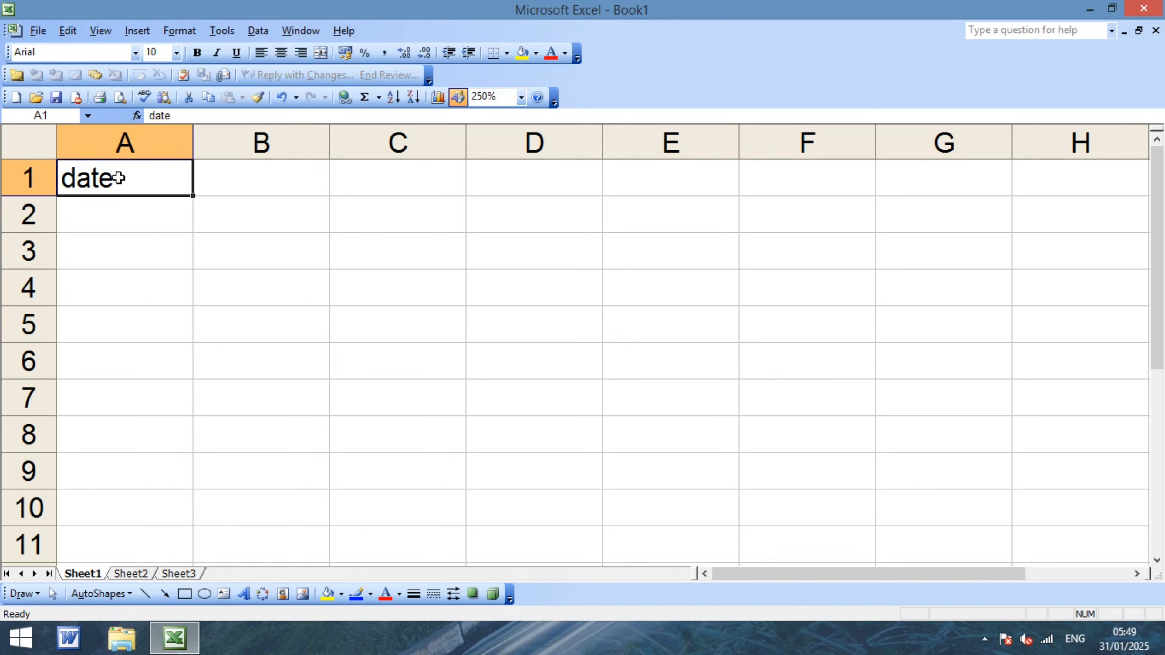
key("BackSpace")
type("rta")
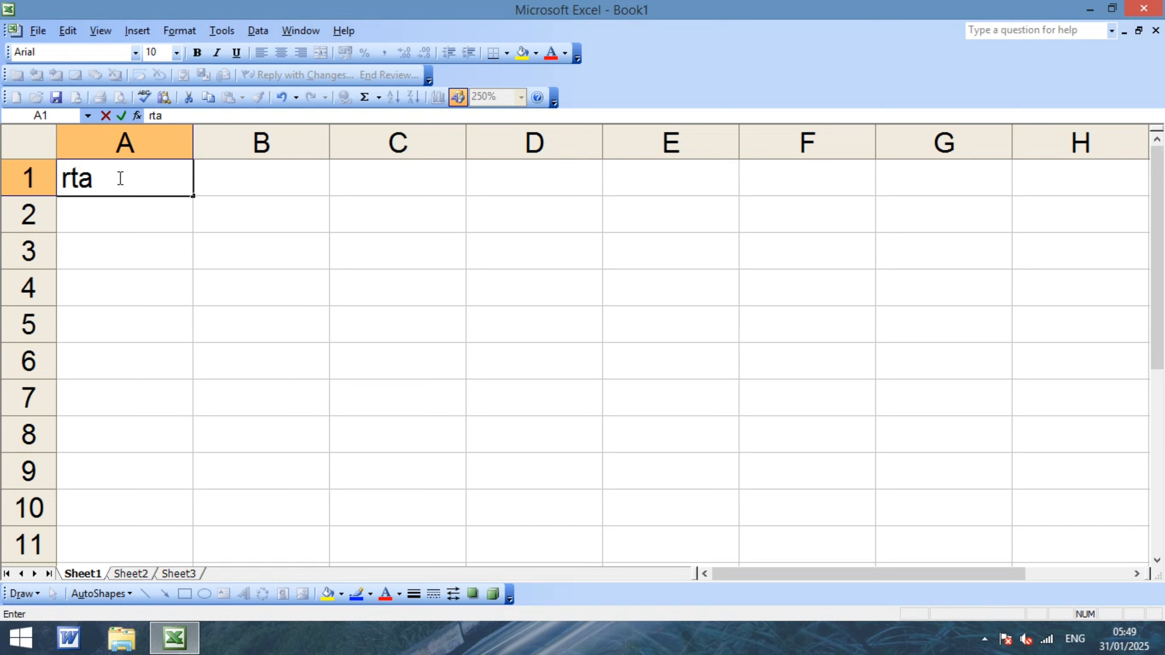
key("Return")
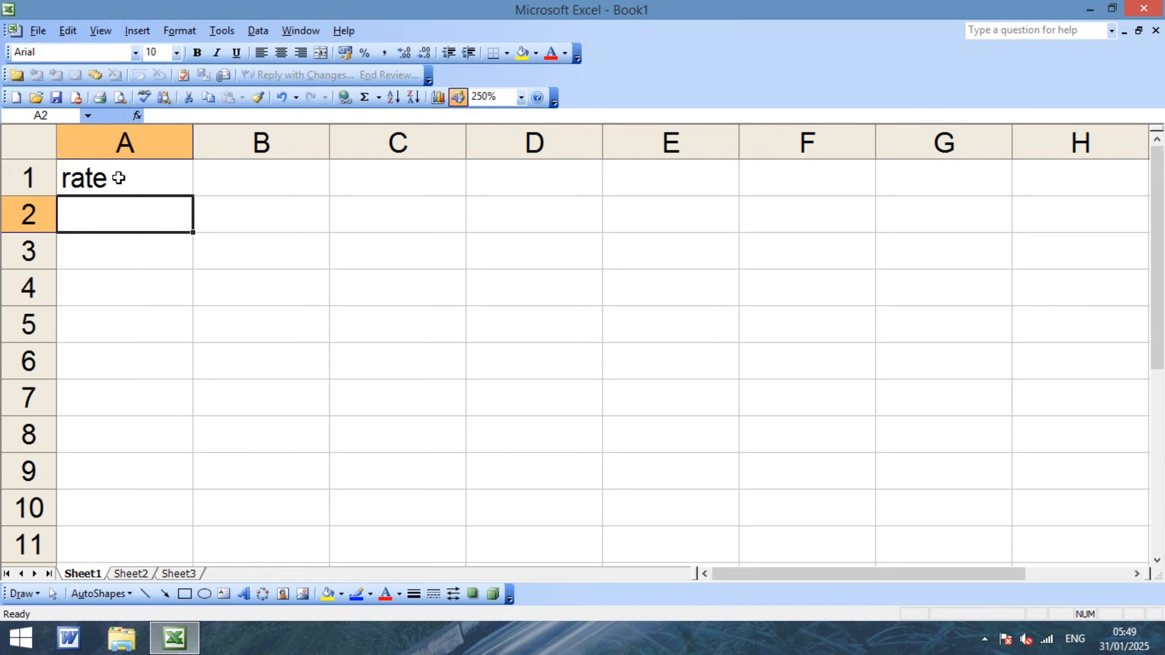
left_click(118, 179)
key("BackSpace")
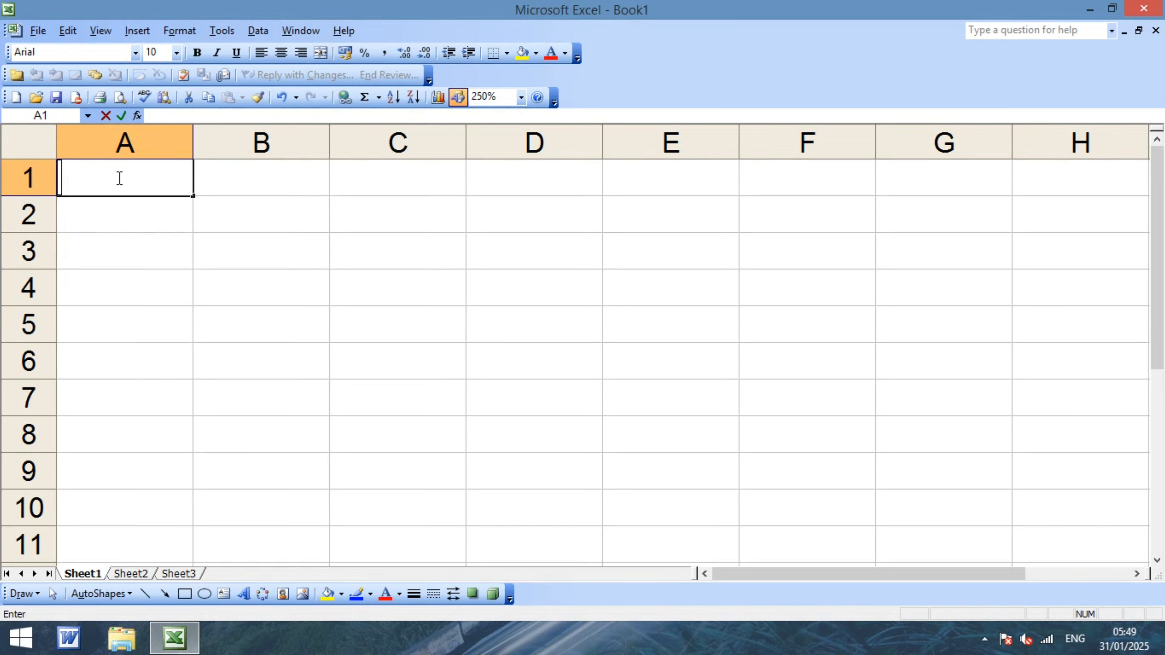
key("Return")
Enter dtea in D4, which auto-corrects to date, then delete it.
key("Down")
key("Right")
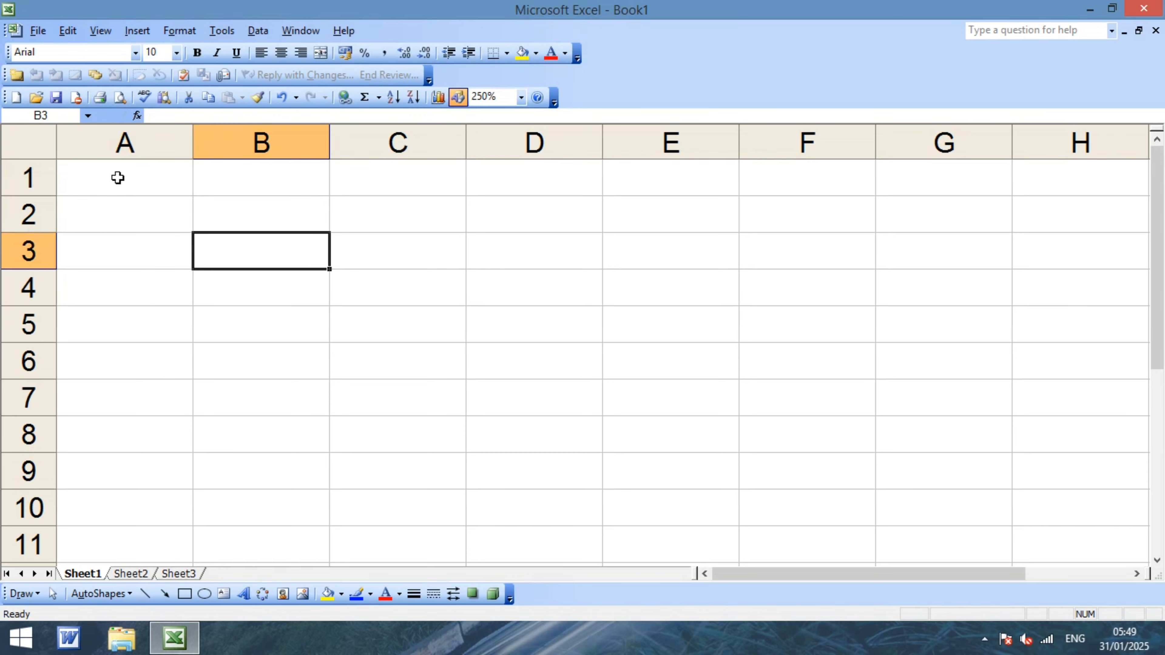
key("Right")
key("Right")
key("Down")
type("dtea")
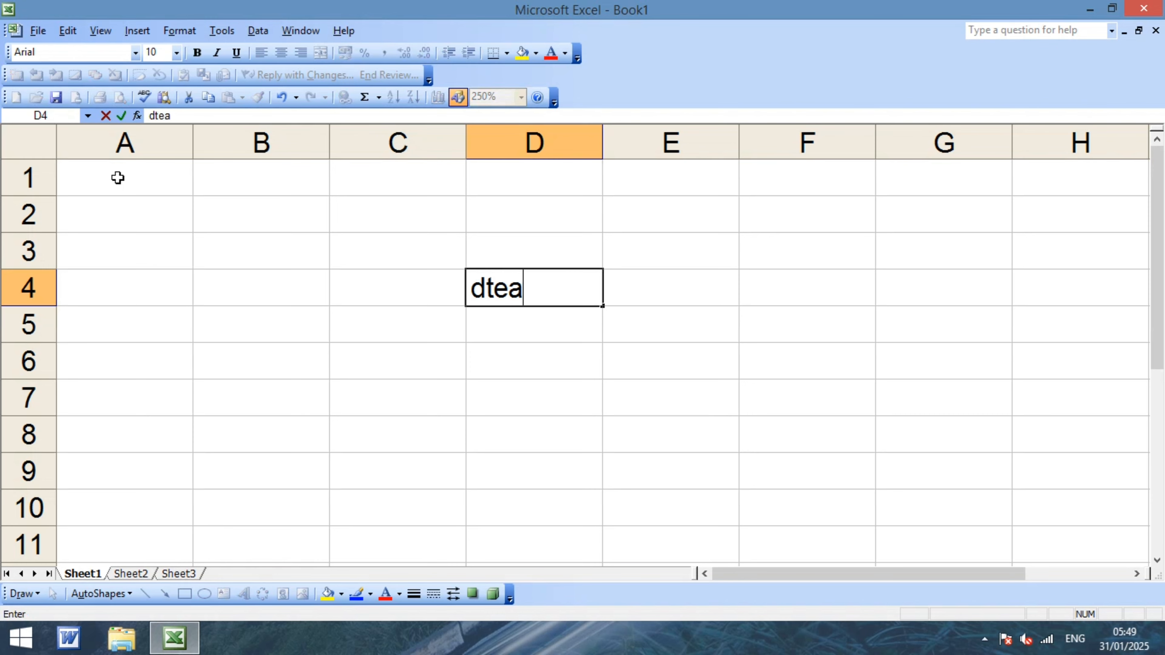
key("Return")
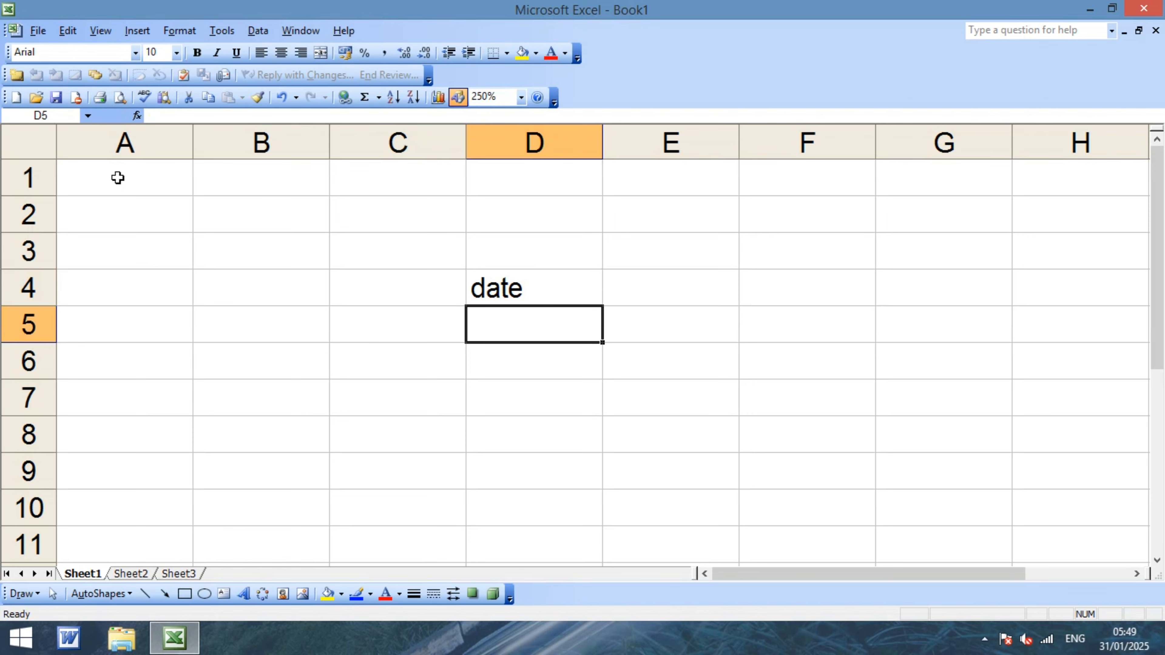
key("Up")
key("Delete")
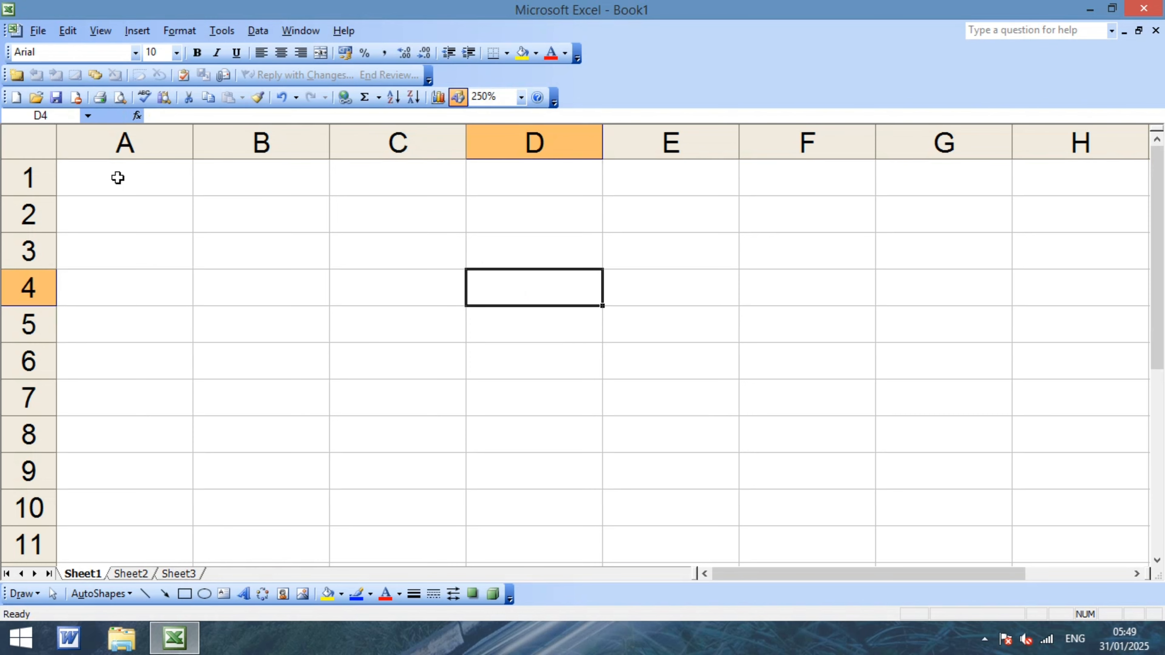
Replace D4's entry with the misspelled word mnageo and reselect the cell.
type("rta")
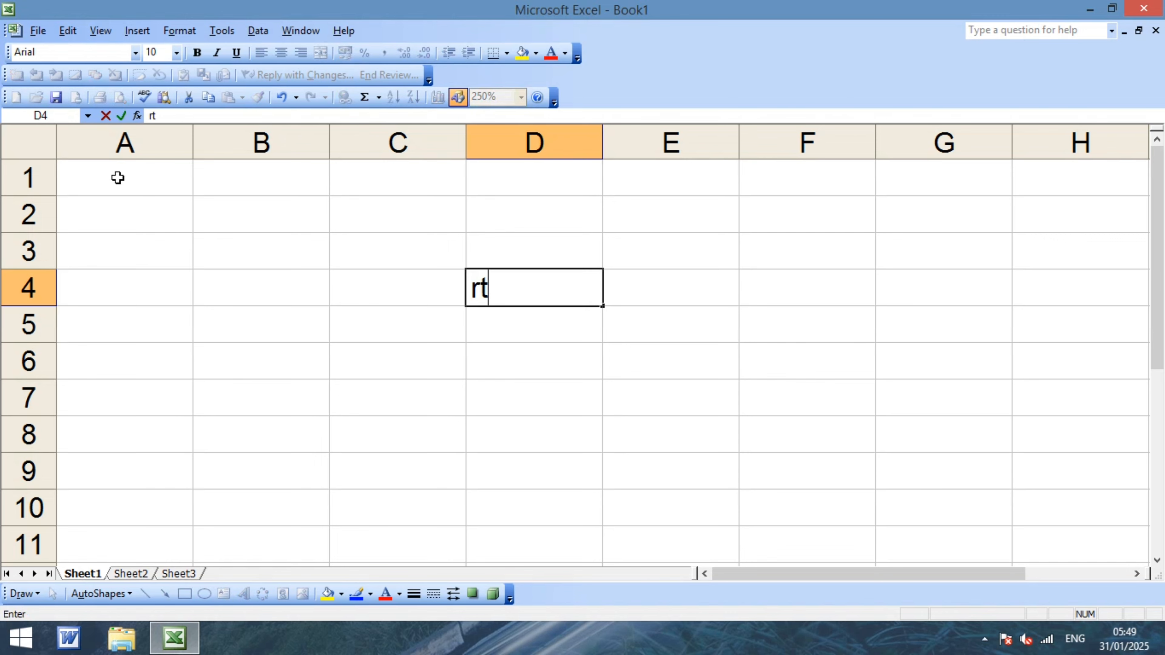
key("BackSpace")
key("BackSpace")
type("ate")
key("BackSpace")
key("BackSpace")
key("BackSpace")
key("BackSpace")
type("mnag")
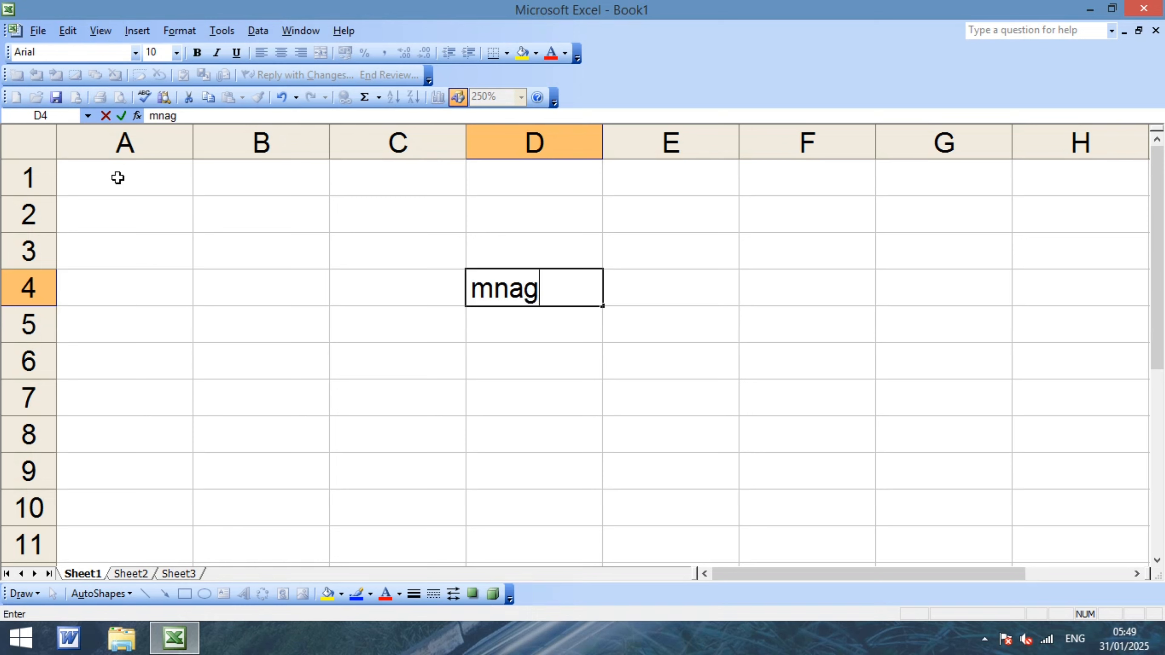
type("eo")
key("Return")
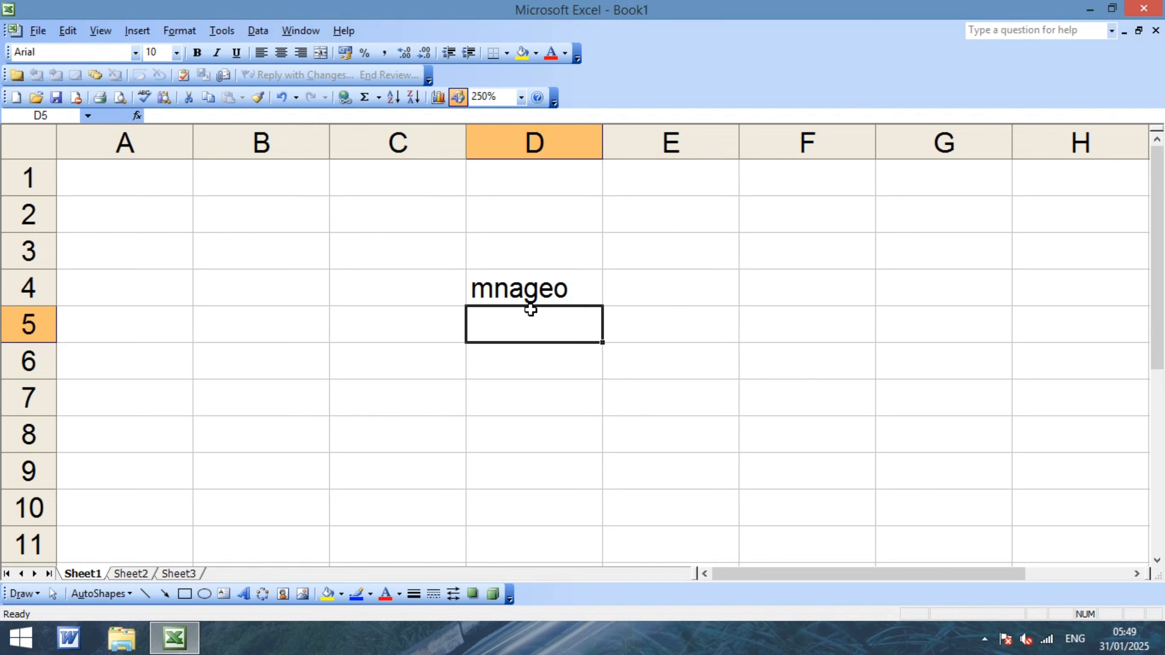
left_click(527, 296)
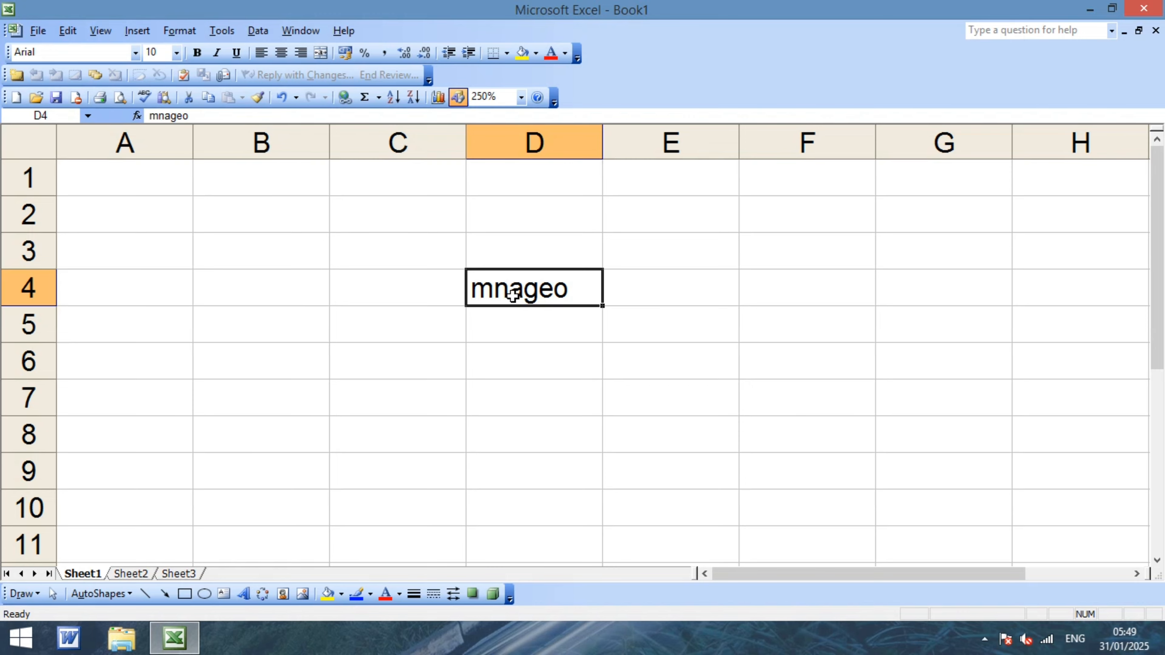
Start Tools > Spelling and cancel it without changes.
left_click(224, 33)
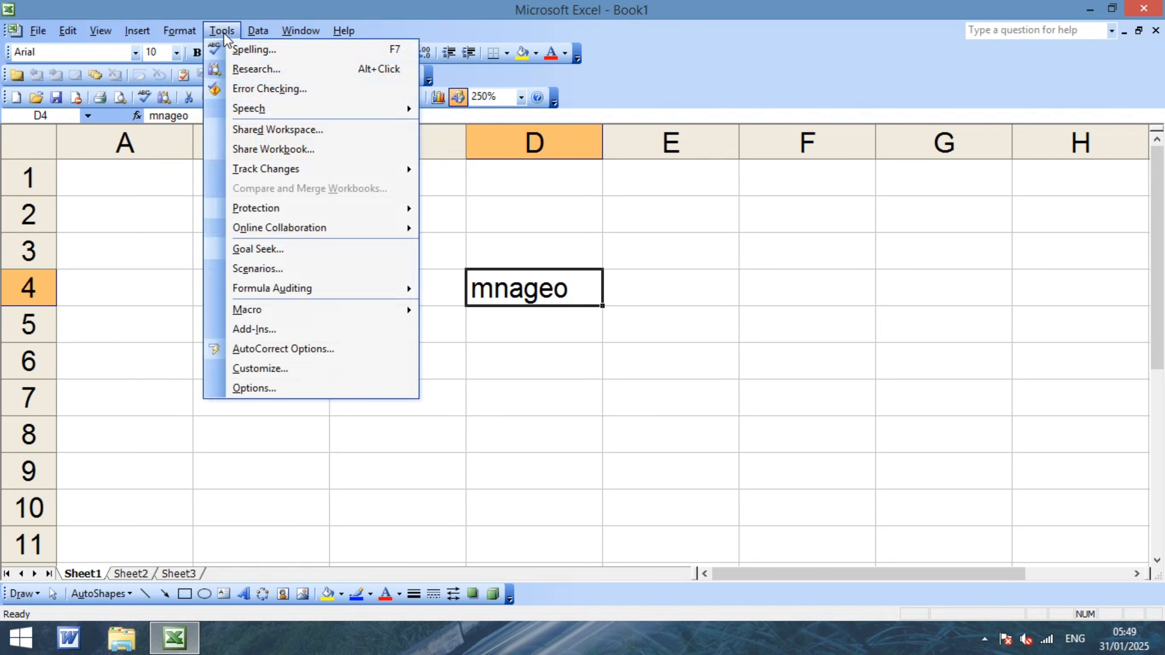
left_click(243, 51)
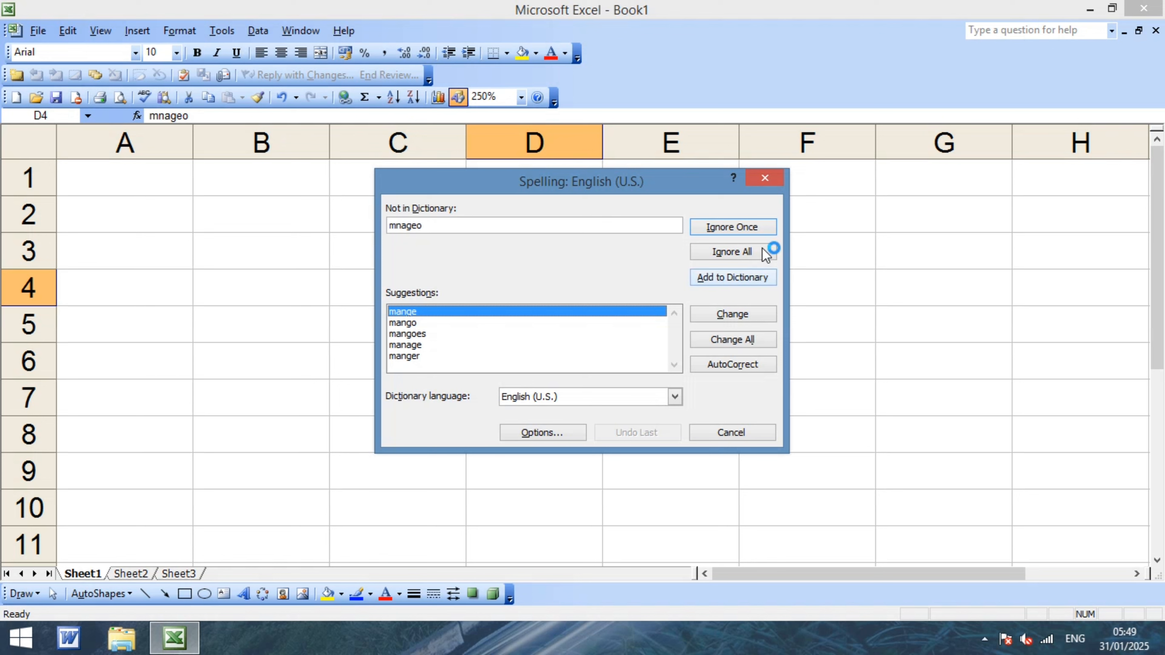
left_click(763, 180)
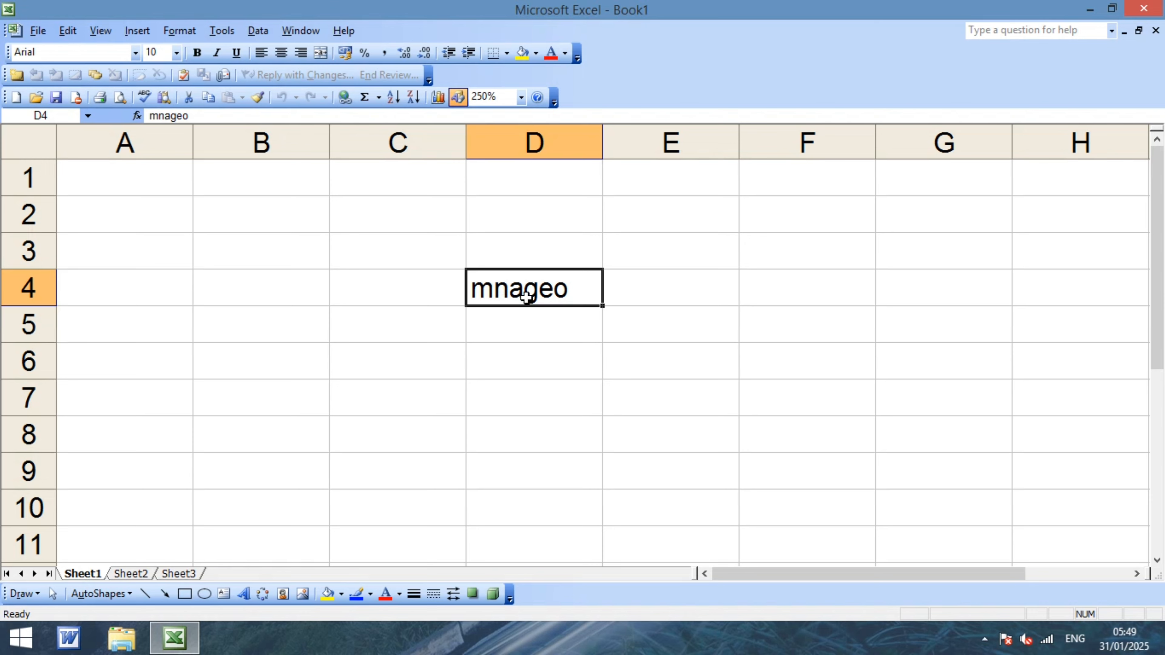
Rerun the spelling check, AutoCorrect mnageo to 'mango', and finish checking the sheet.
left_click(214, 36)
left_click(248, 54)
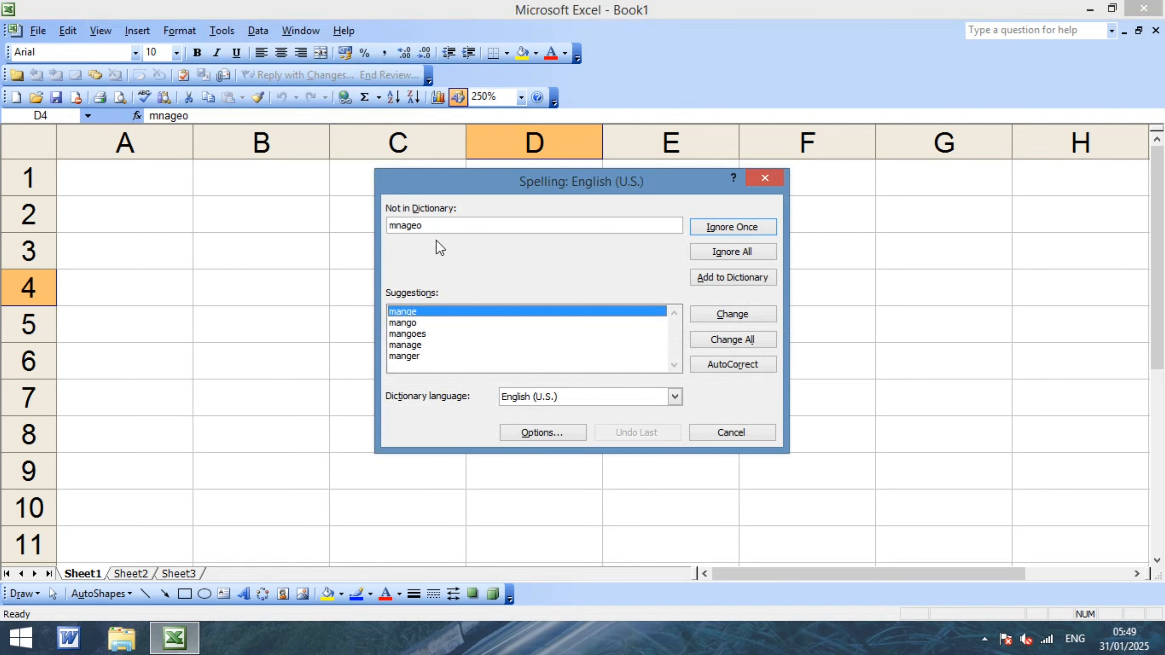
left_click(405, 326)
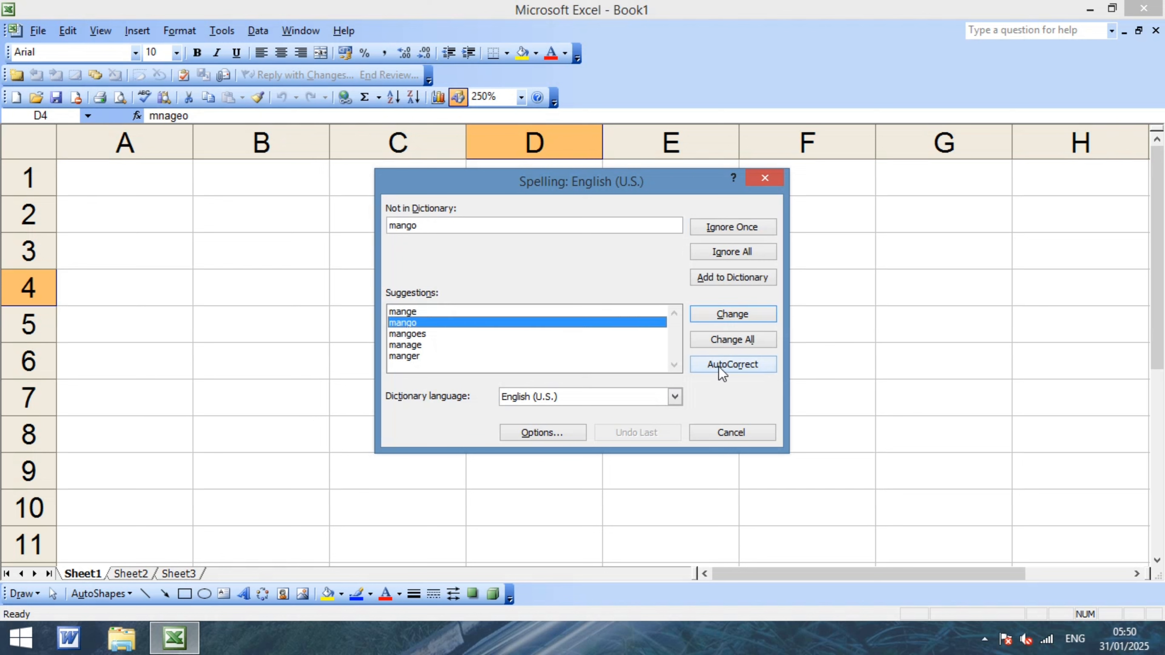
left_click(729, 365)
left_click(571, 365)
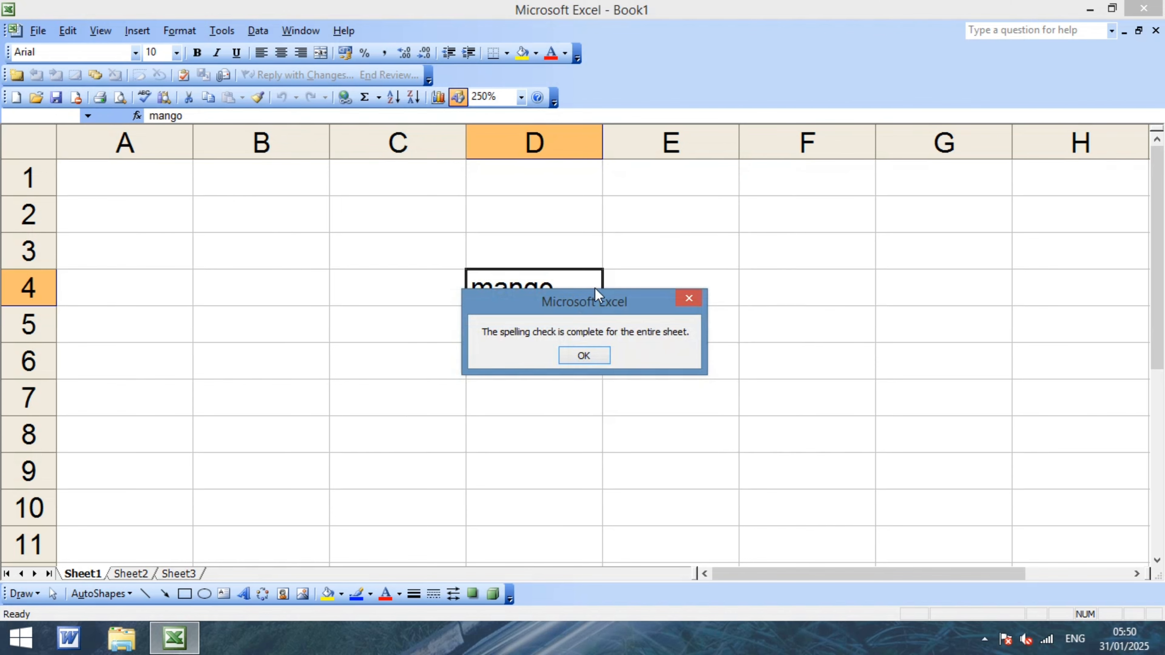
left_click(585, 361)
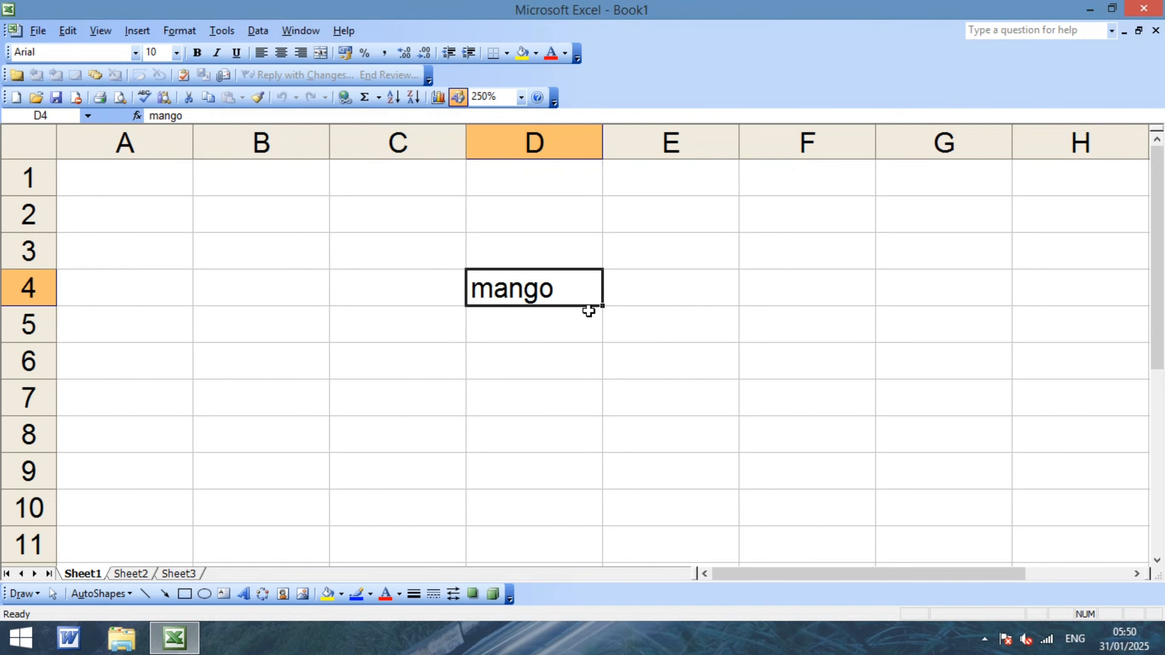
Type date in E4, then erase it and leave E4 empty.
left_click(656, 297)
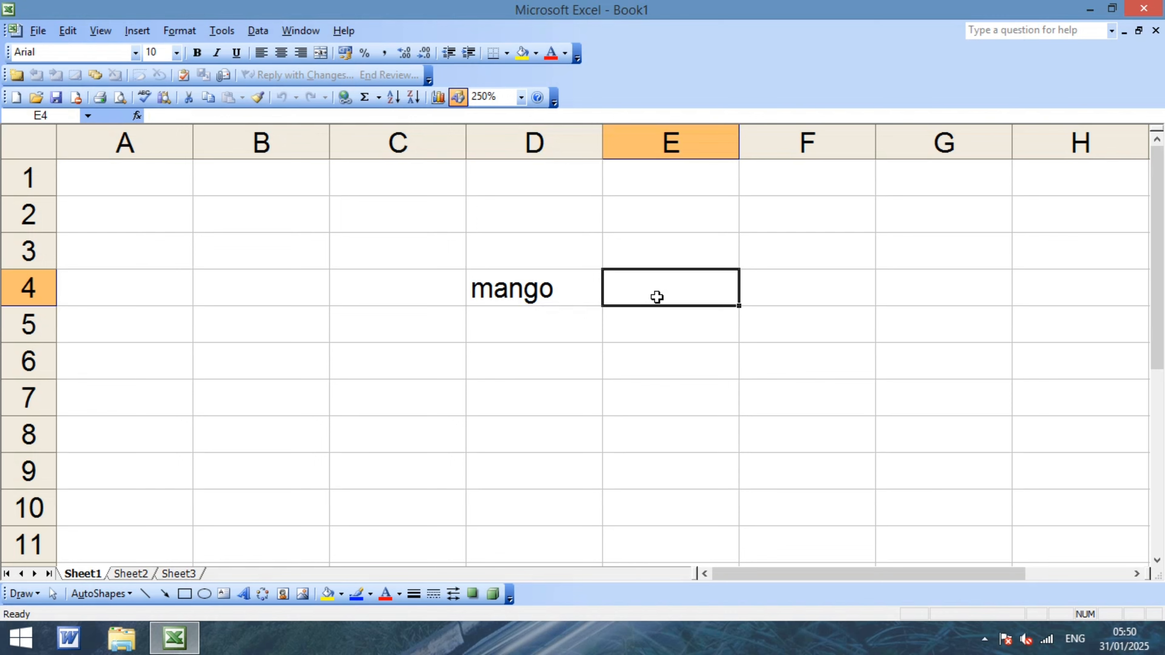
type("date")
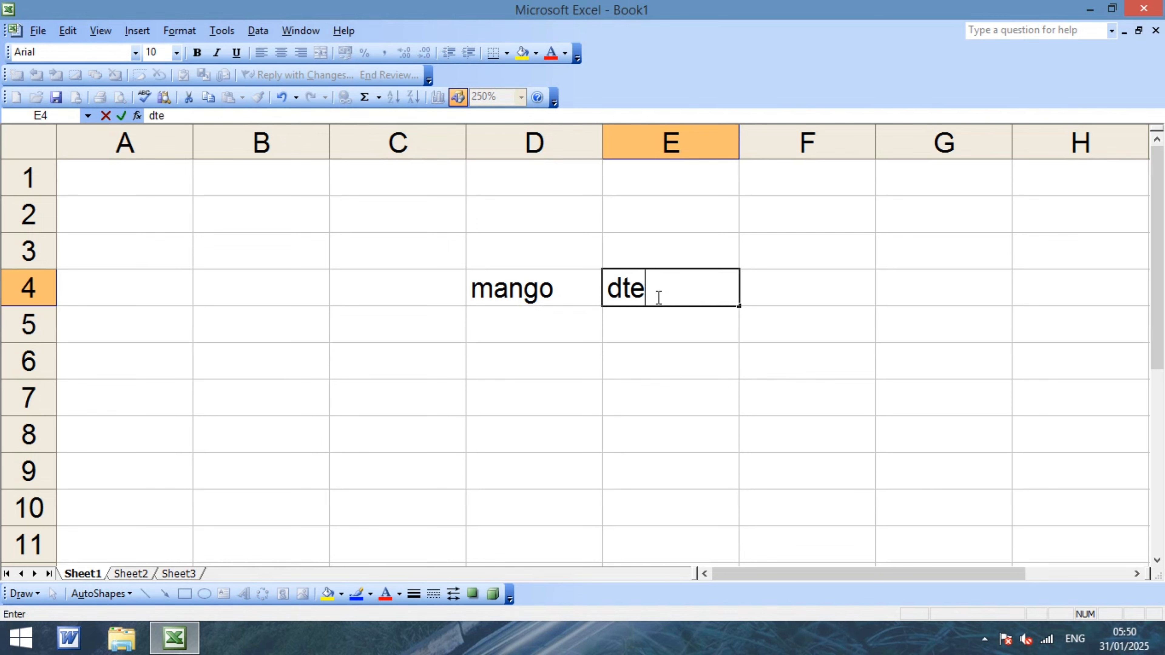
key("BackSpace")
key("BackSpace")
key("BackSpace")
key("BackSpace")
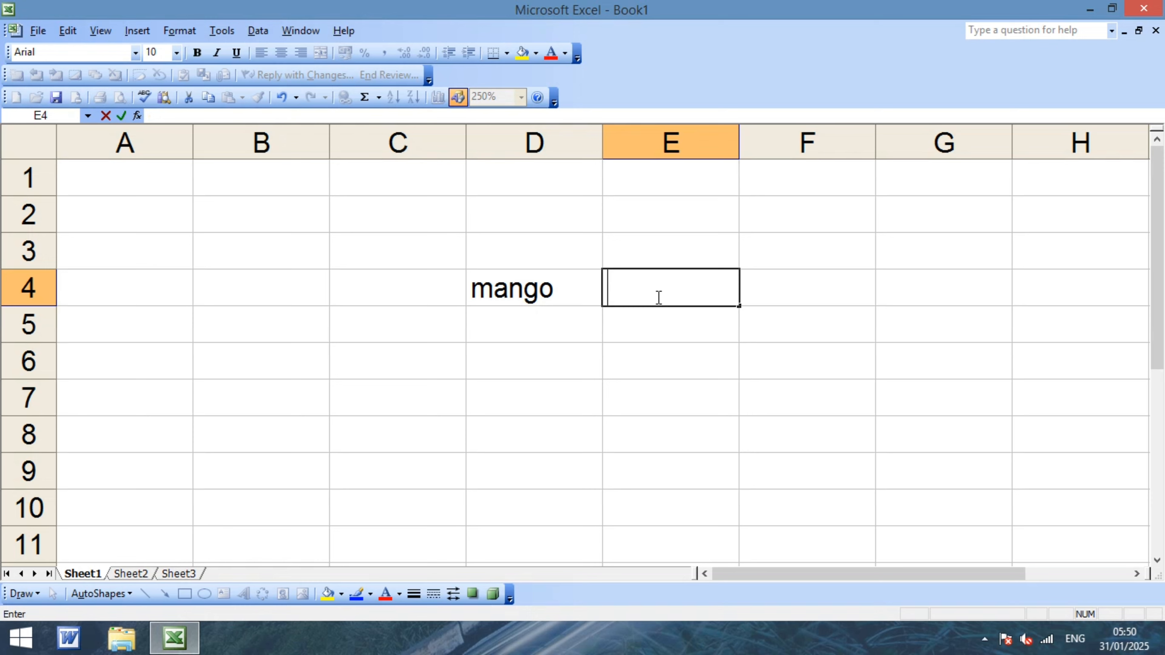
key("Return")
left_click(656, 297)
Enter the misspelled word tlabe in E4 and reselect the cell.
type("tlabe")
key("Return")
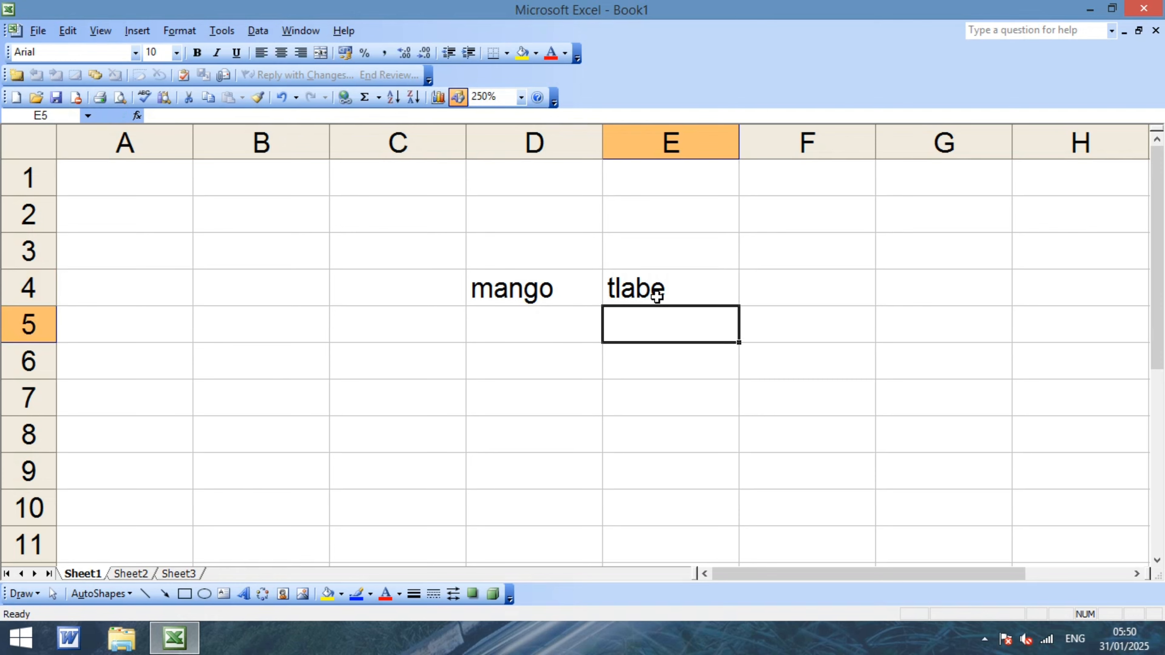
left_click(688, 285)
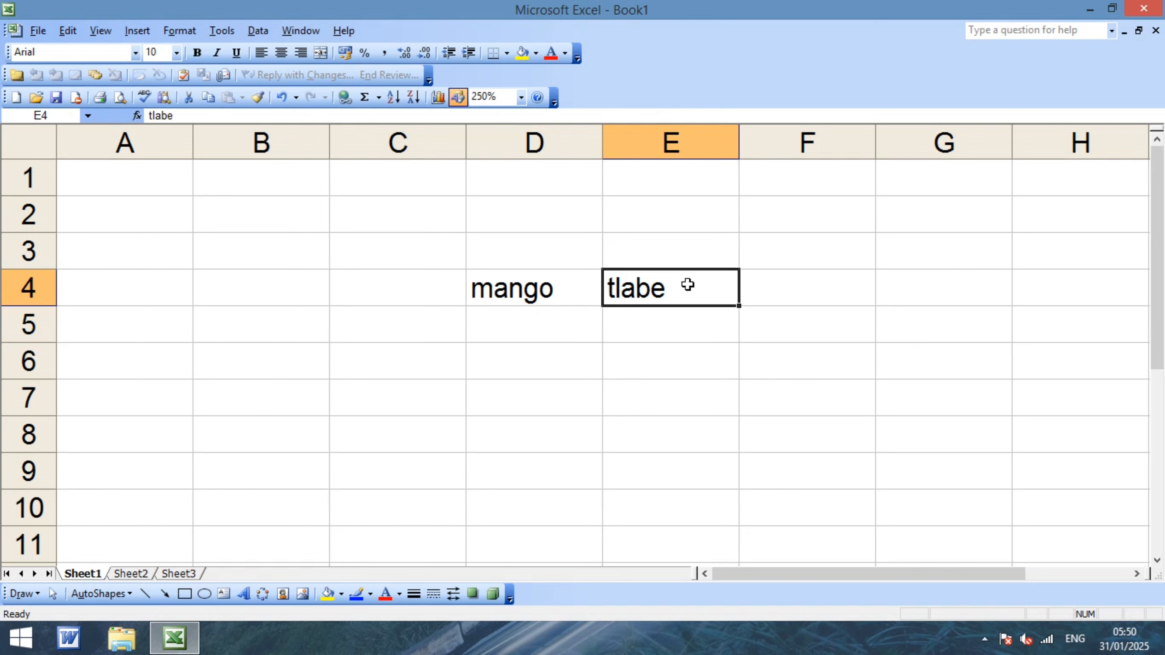
left_click(673, 349)
left_click(660, 289)
left_click(233, 33)
Run the spelling check and AutoCorrect tlabe to 'table', then finish the check.
left_click(247, 50)
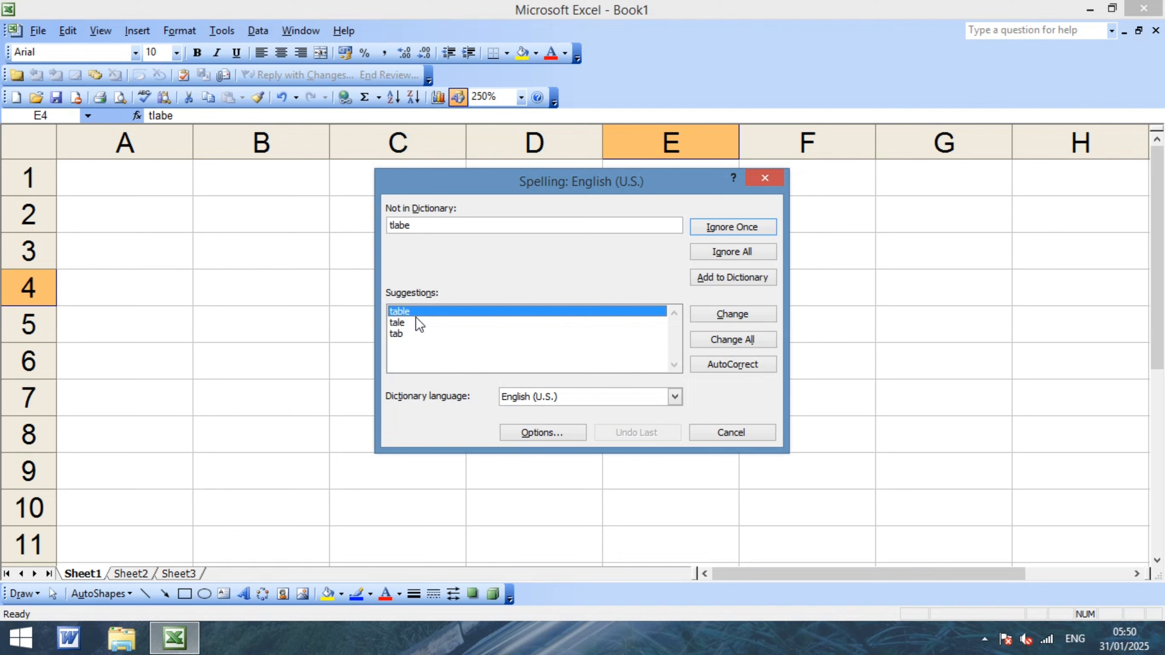
left_click(724, 366)
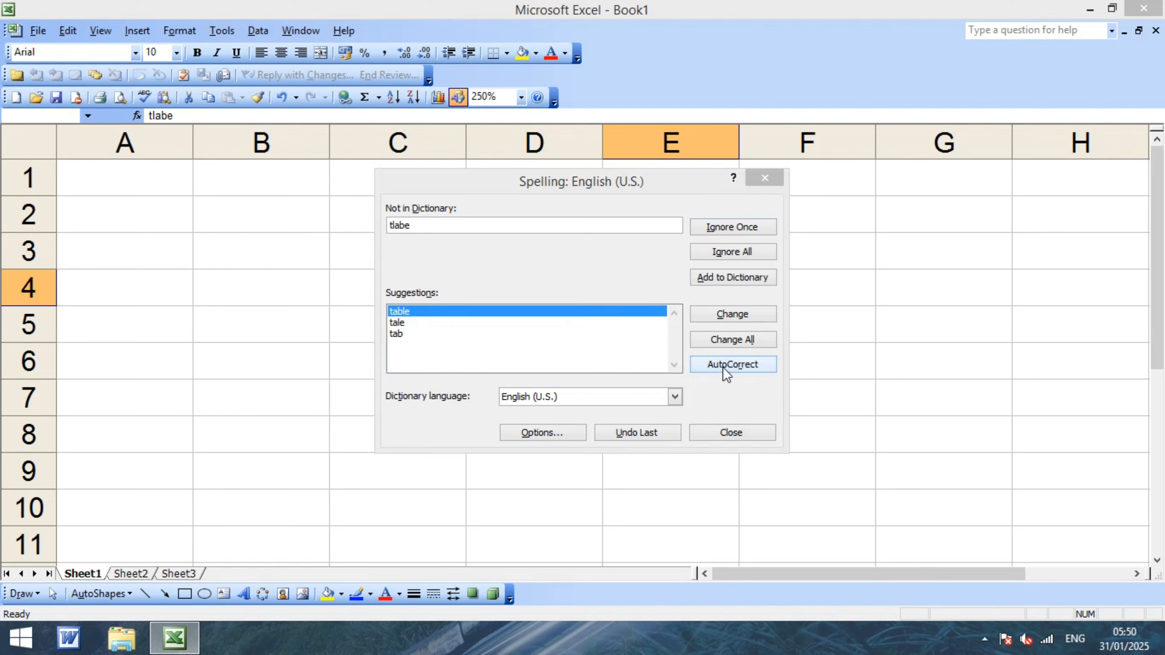
left_click(553, 364)
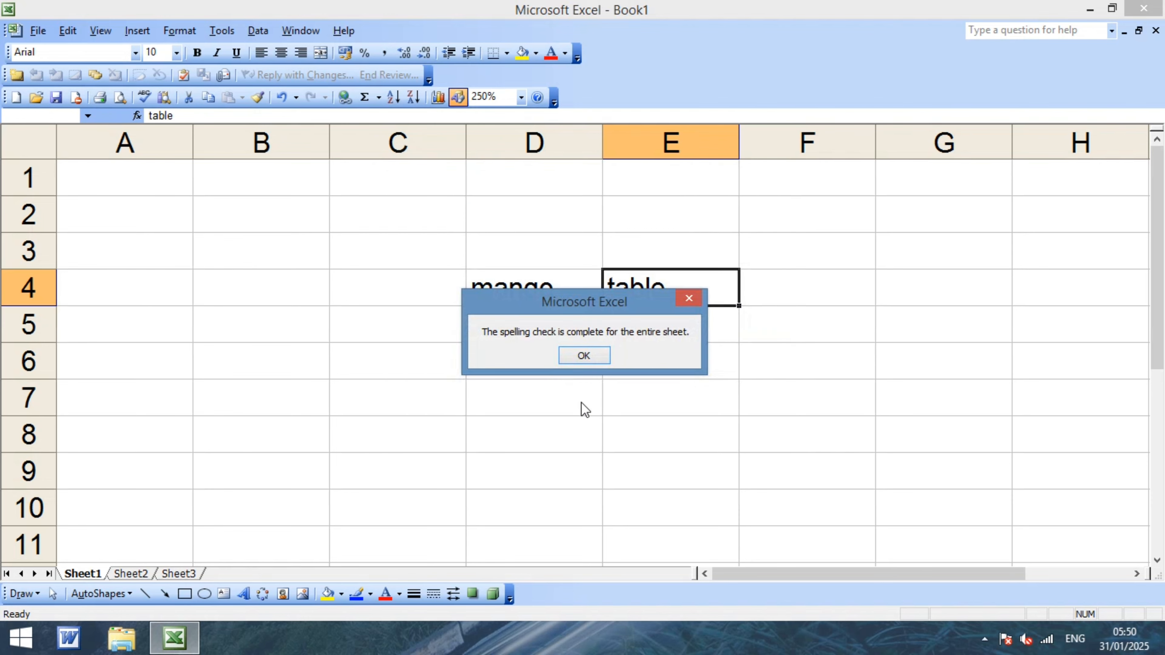
left_click(583, 356)
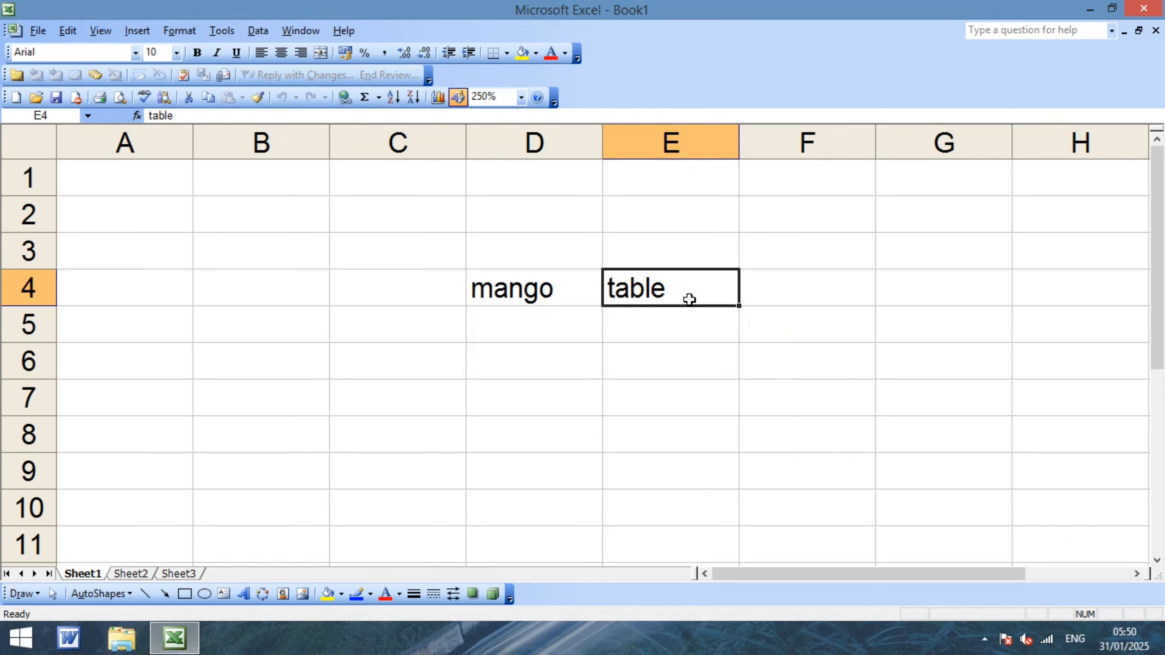
Clear C2:E7, verify tlabe typed in D4 becomes table, then delete it.
left_click_drag(434, 209, 731, 380)
key("Delete")
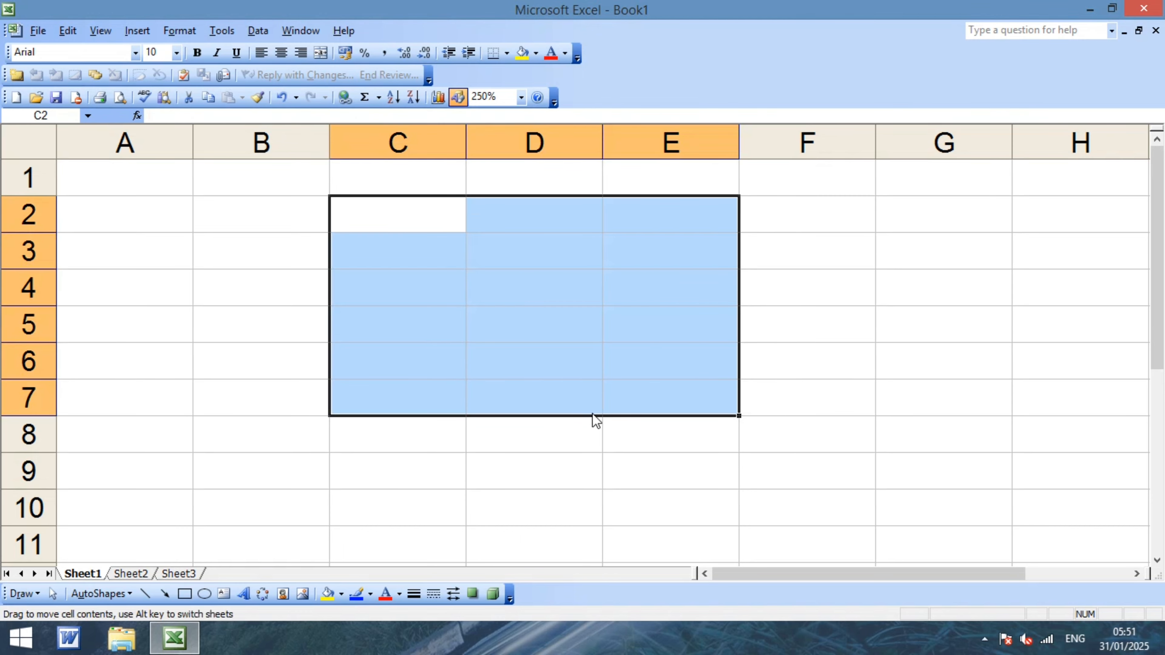
left_click(484, 272)
type("m")
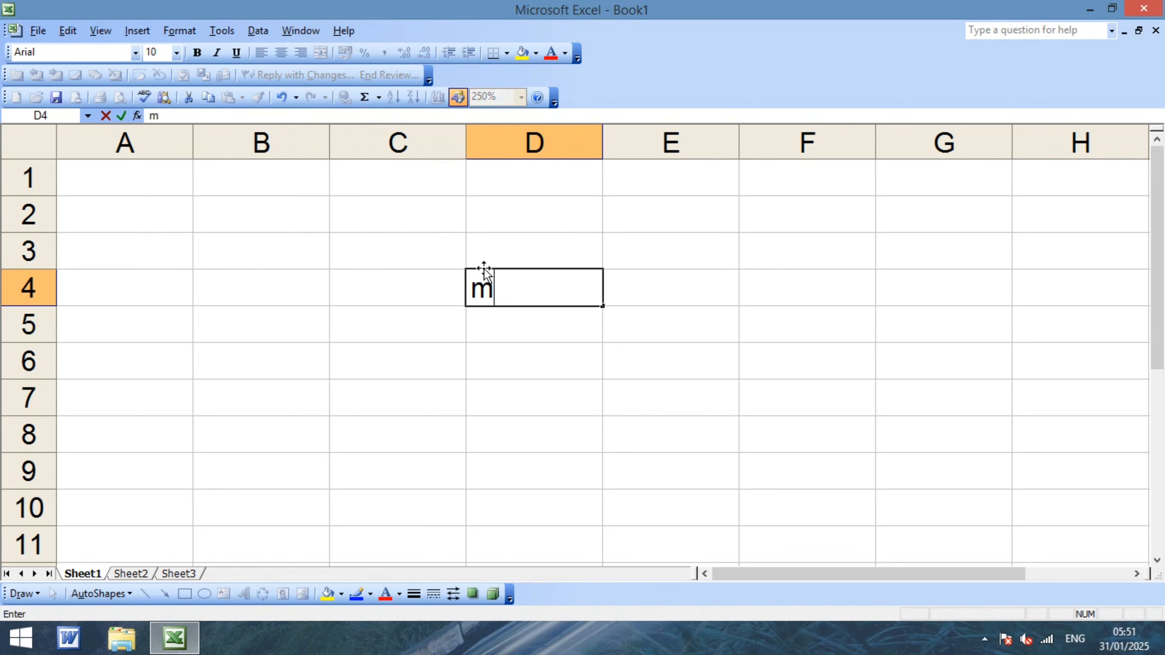
type("labe")
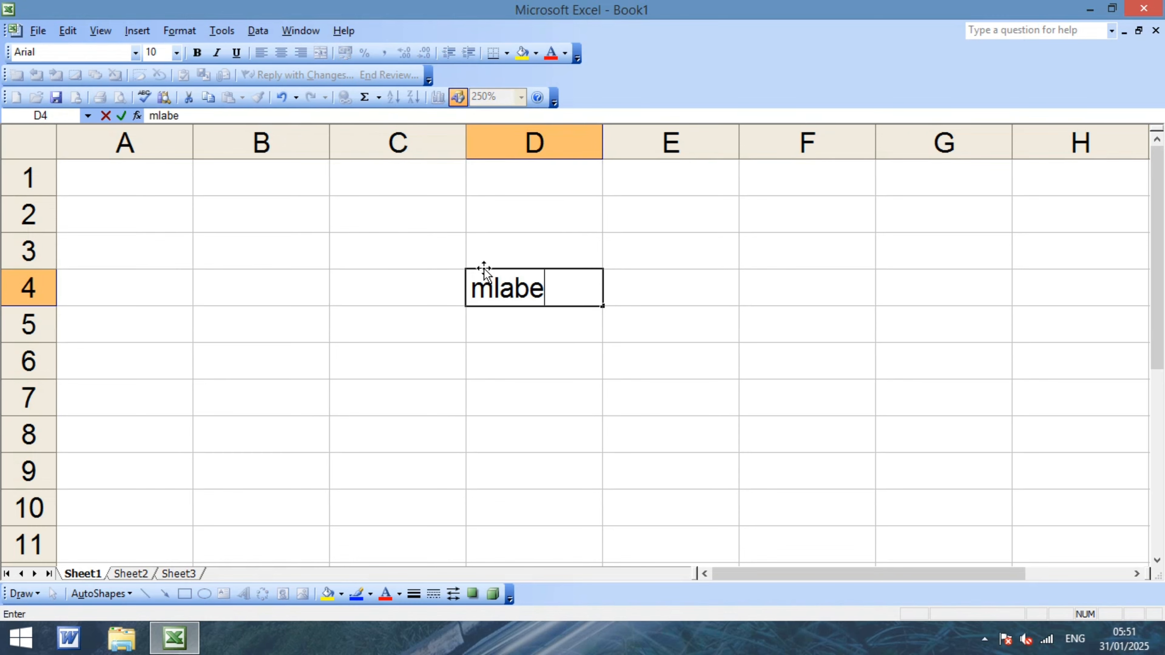
key("BackSpace")
key("BackSpace")
key("BackSpace")
key("BackSpace")
key("BackSpace")
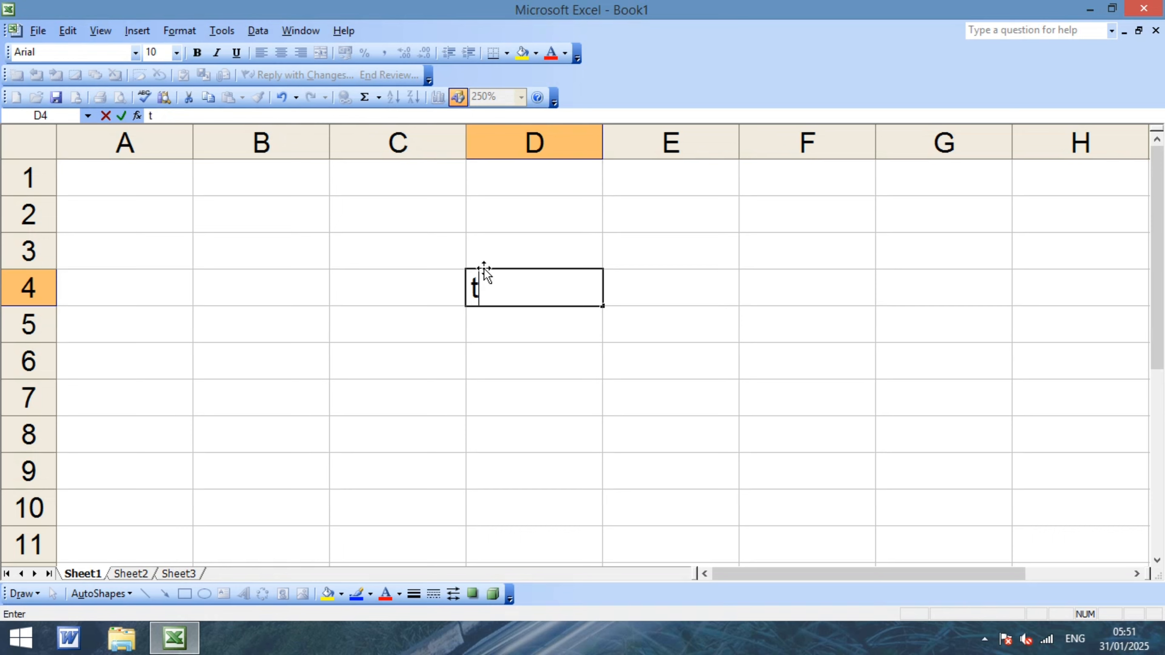
type("tlabe")
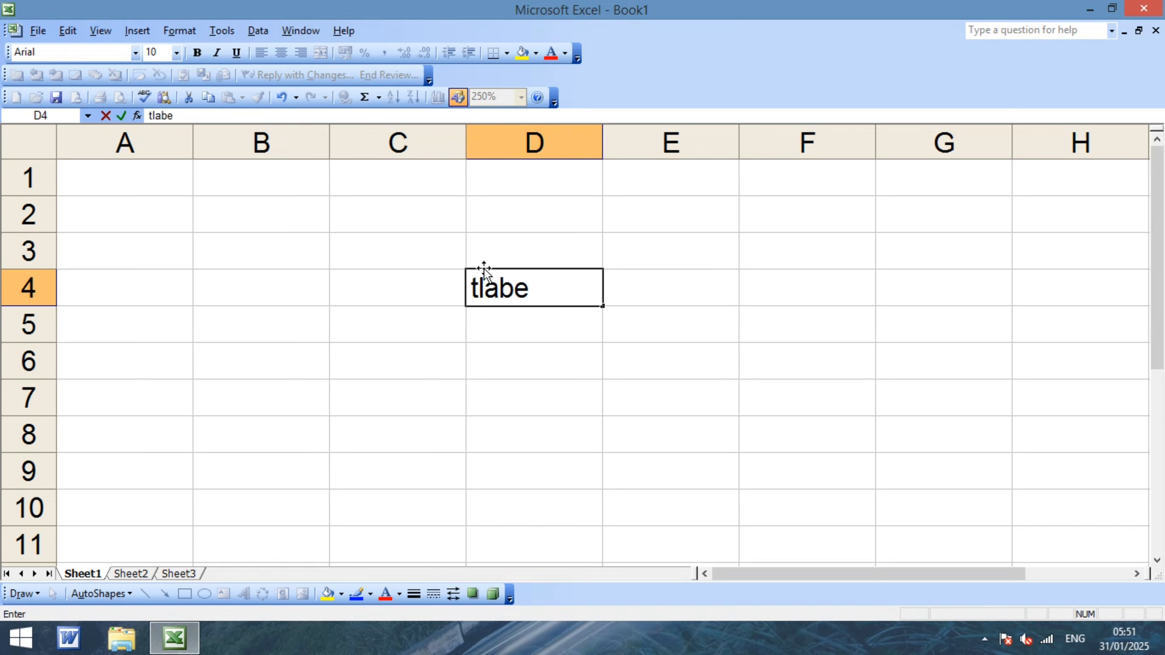
left_click(478, 385)
left_click(504, 289)
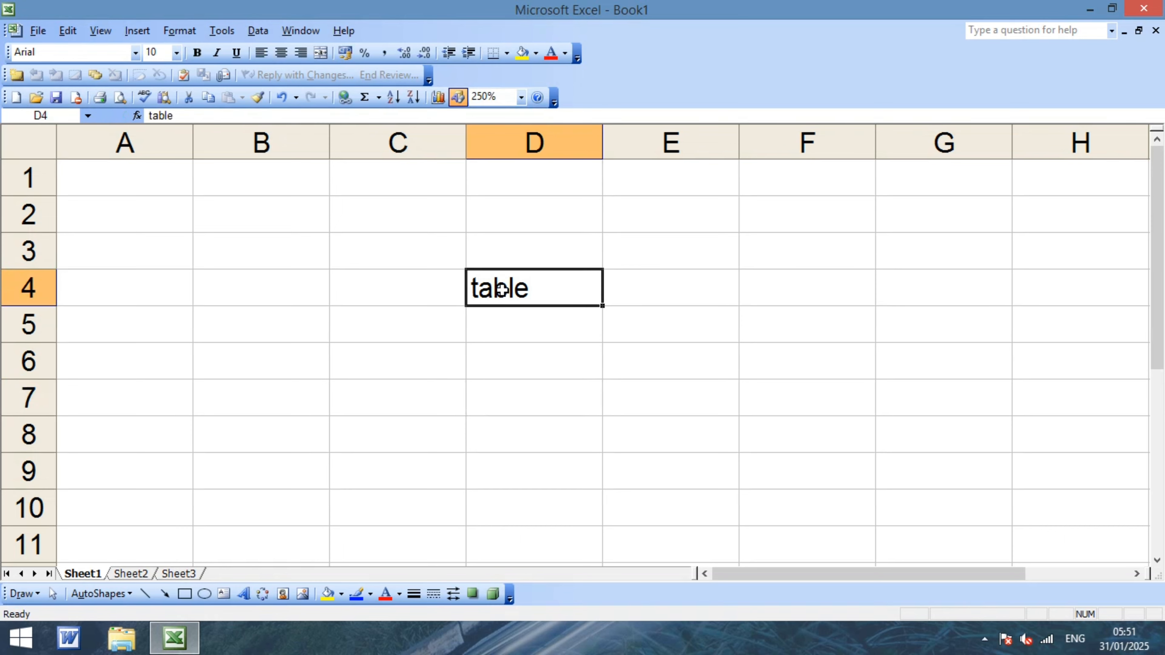
key("BackSpace")
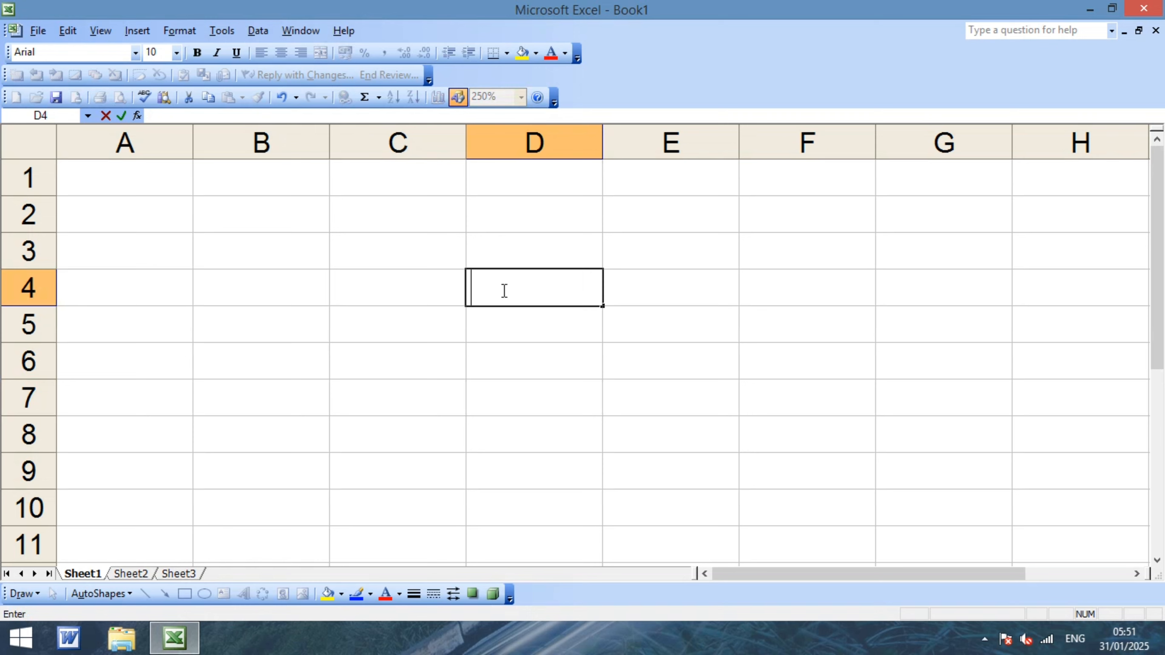
Replace D4's stray letters with the misspelled word mnageoi.
type("mnageoi")
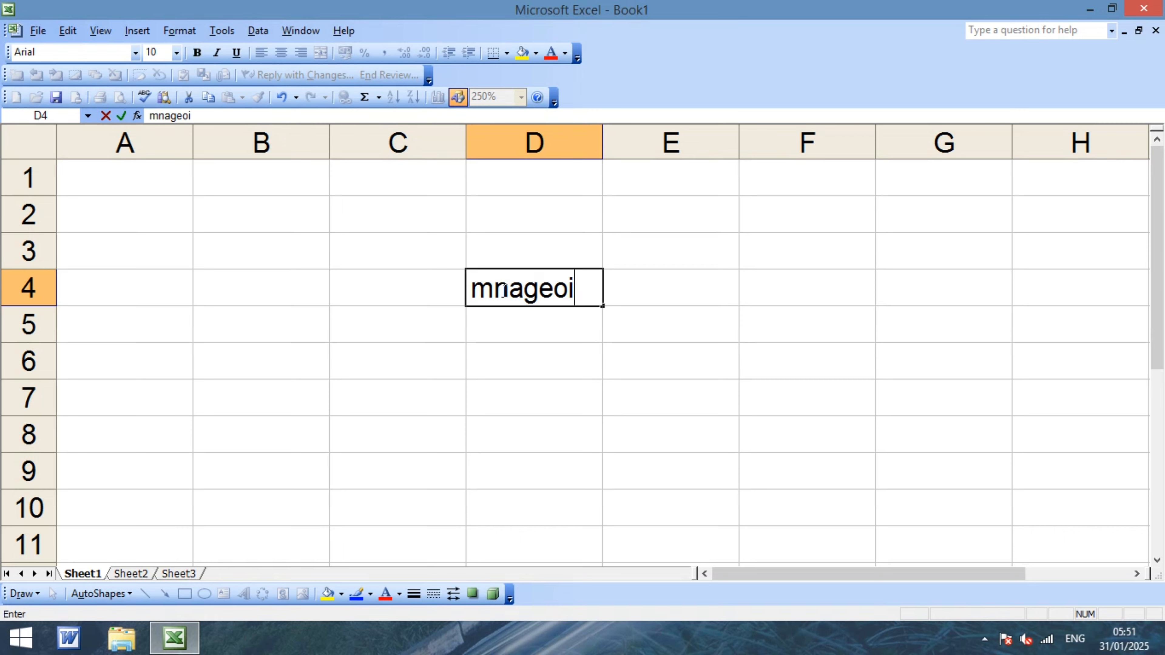
left_click(502, 358)
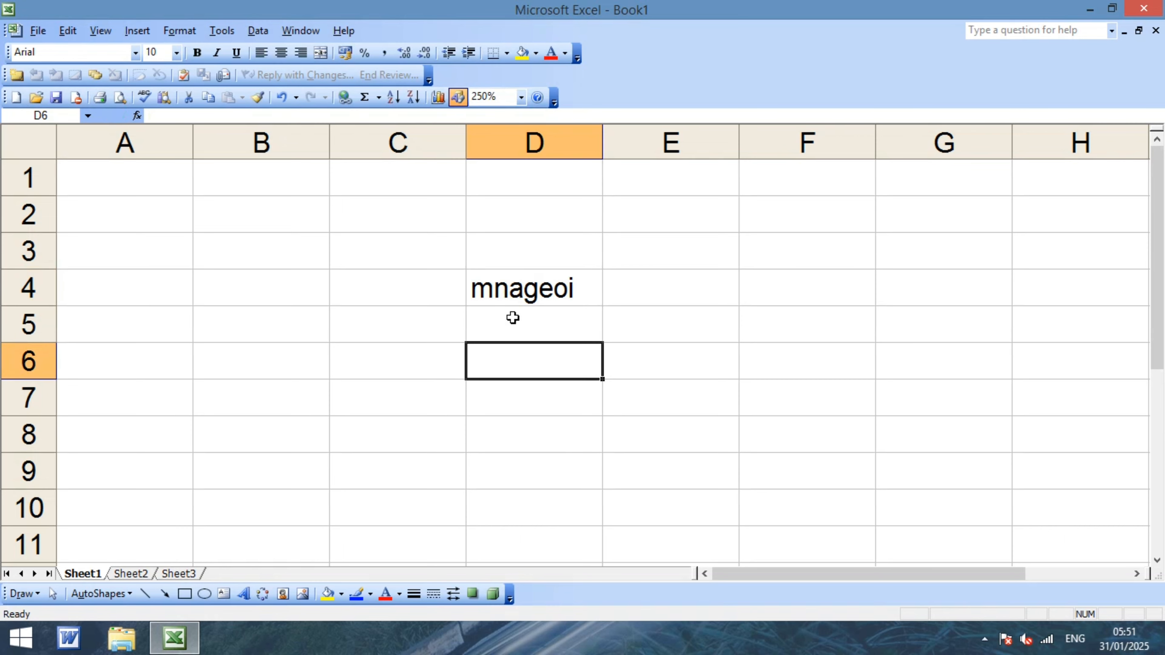
left_click(515, 292)
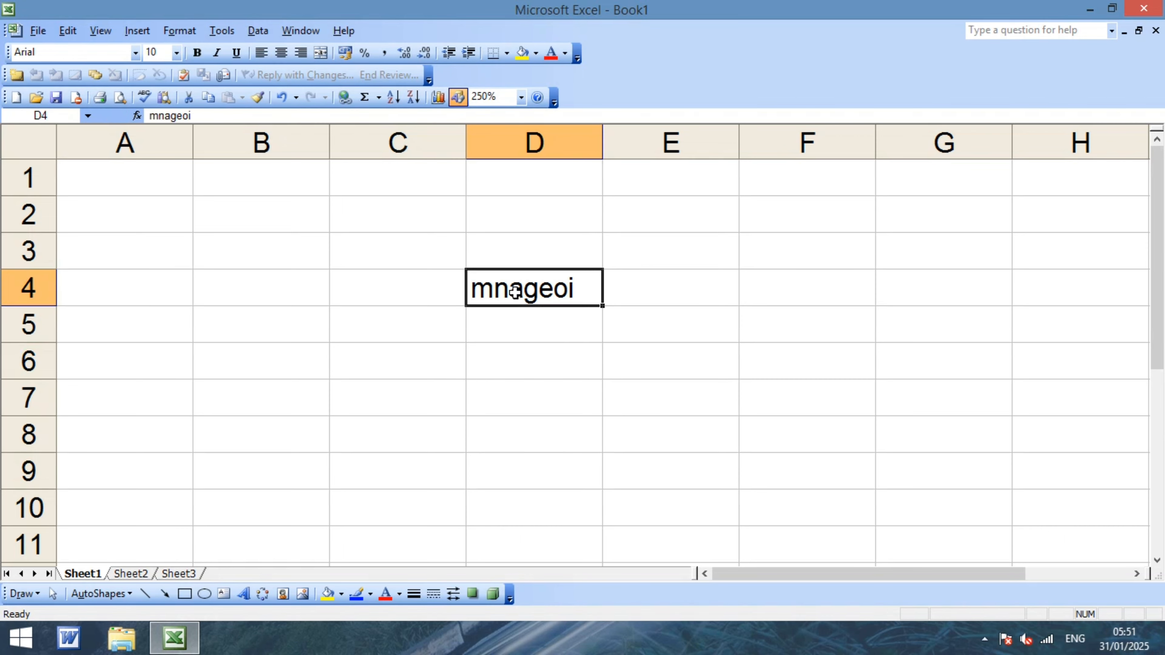
Reselect D4 and start then cancel an F7 spelling check.
left_click(541, 388)
left_click(531, 293)
key("F7")
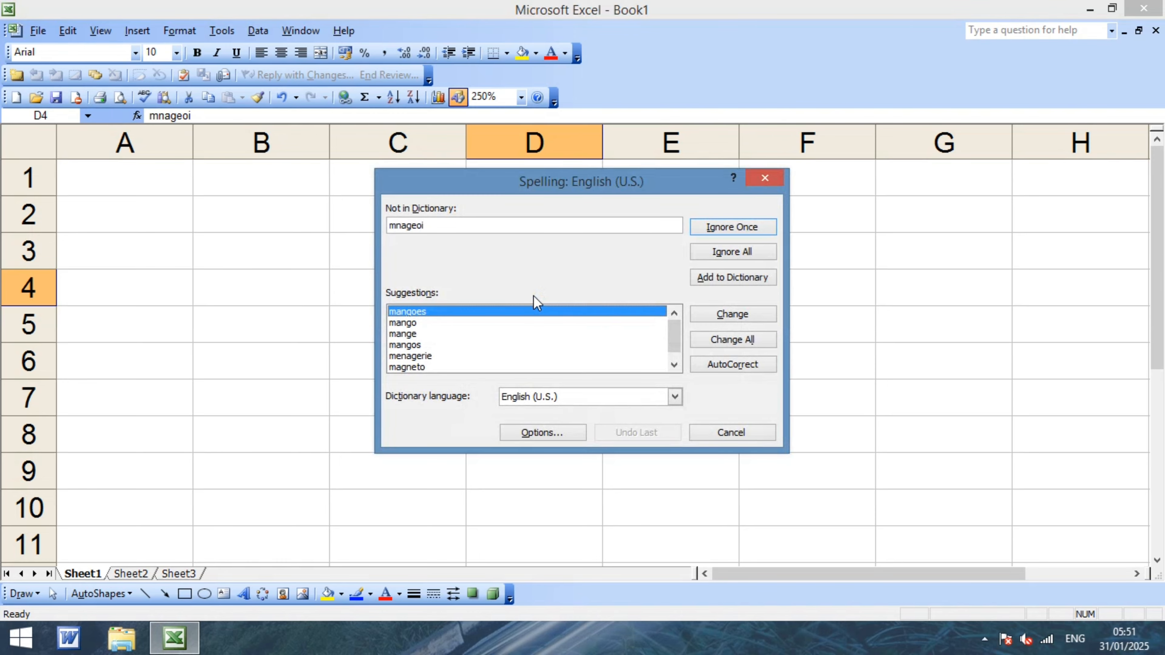
key("Escape")
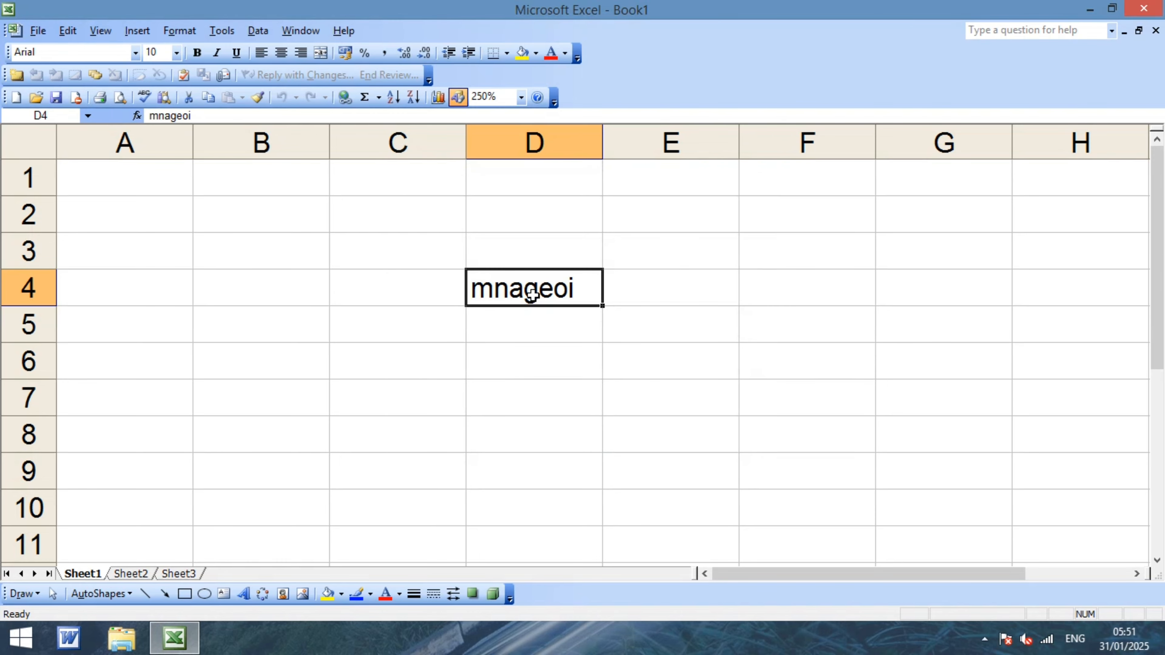
Make row 4 taller and set mnageoi in D4 to 24 point.
left_click(532, 399)
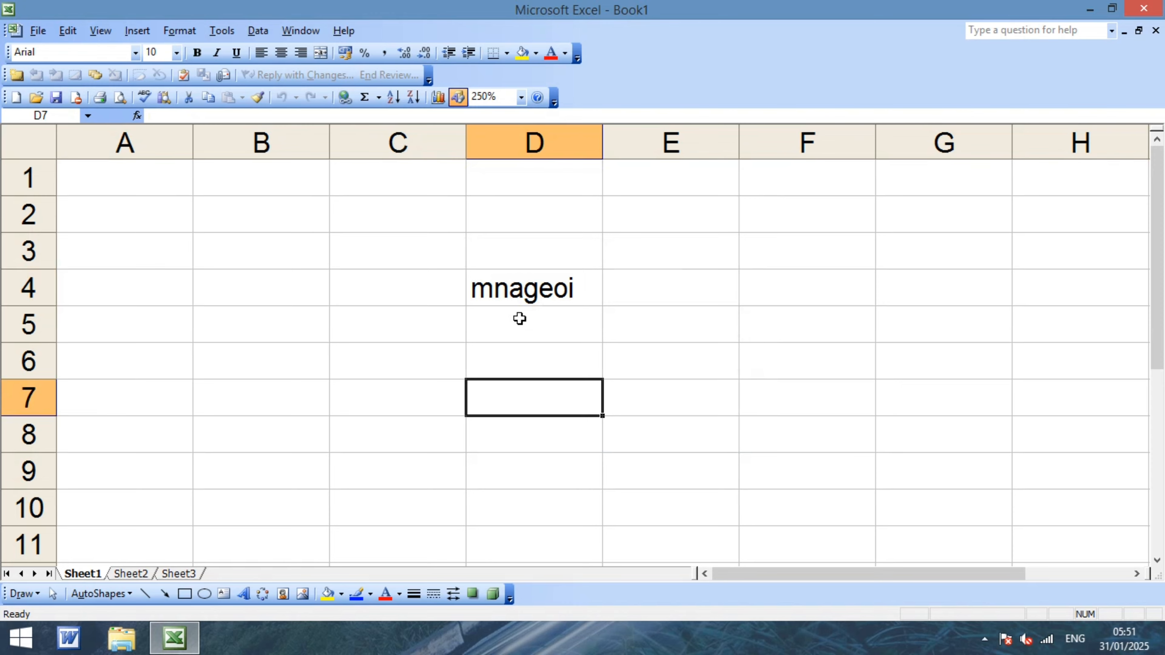
scroll(533, 315, "up", 2)
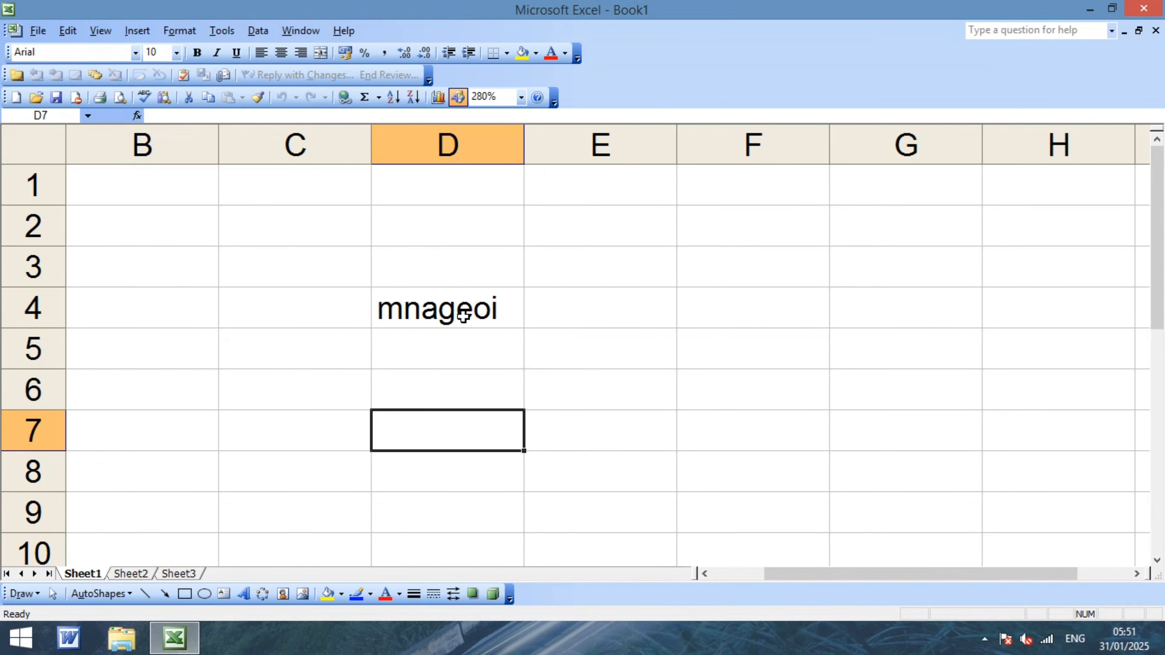
left_click(431, 316)
left_click_drag(28, 329, 26, 397)
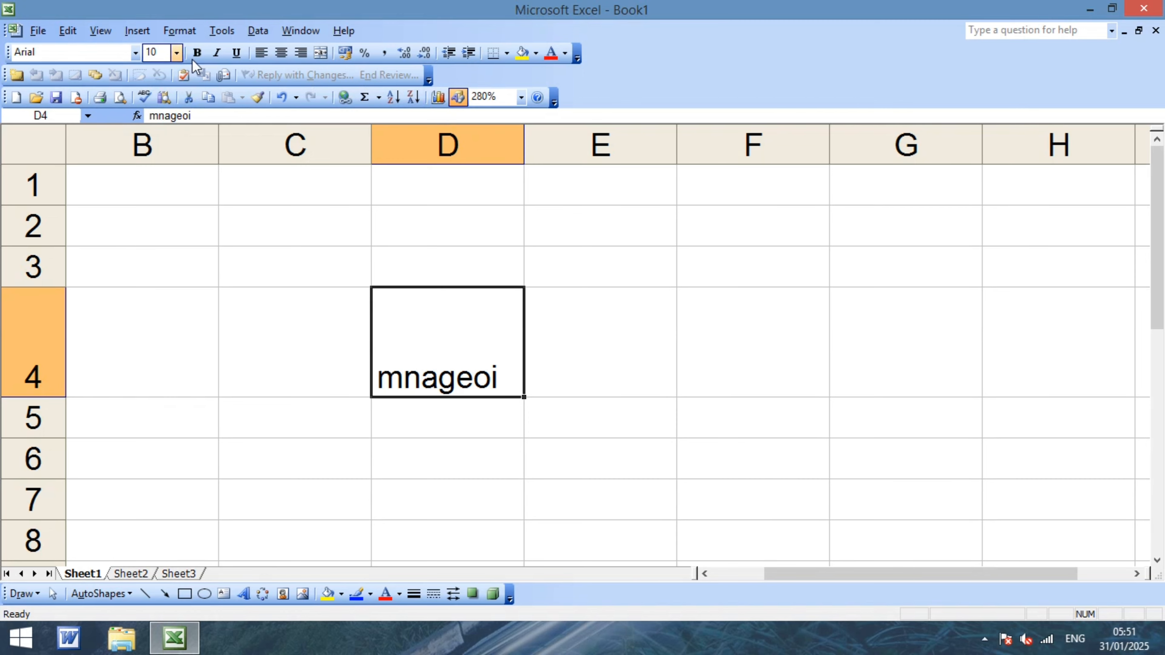
left_click(176, 53)
left_click(156, 198)
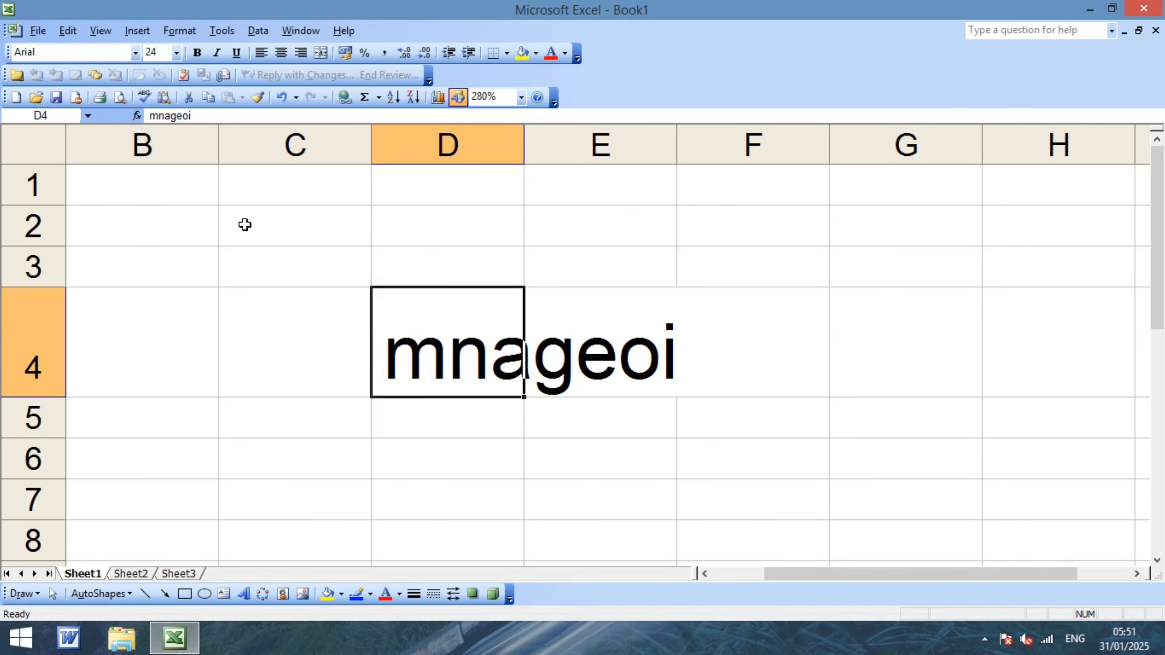
Widen column D to fit mnageoi and reselect D4.
left_click(535, 353)
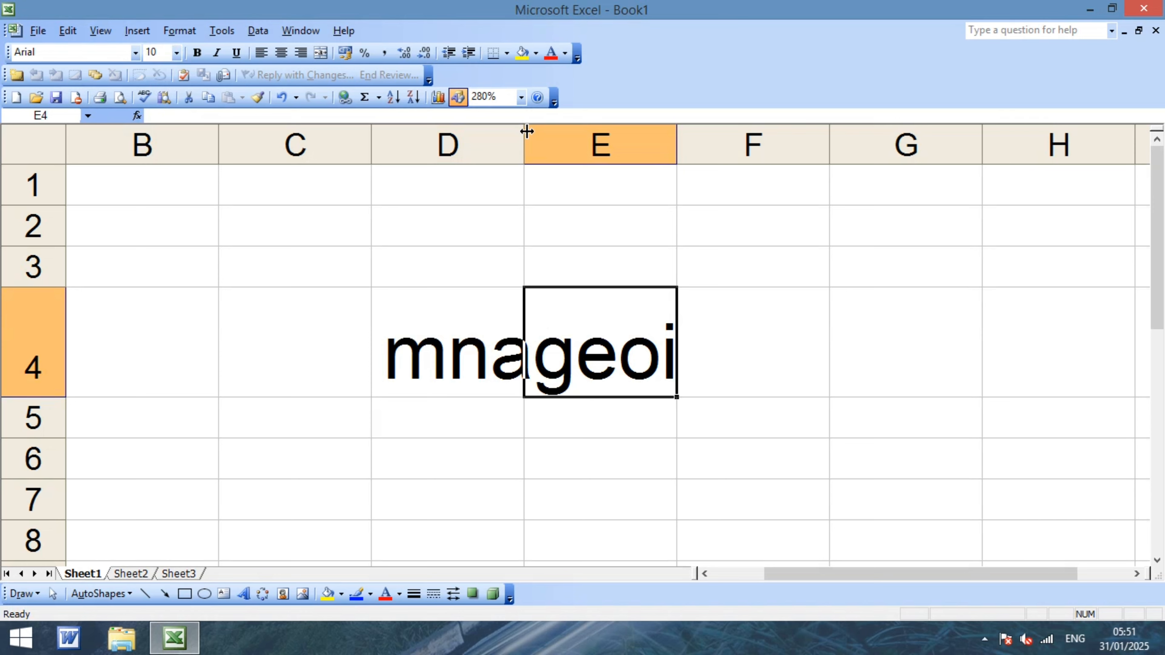
left_click_drag(524, 133, 675, 139)
left_click(569, 358)
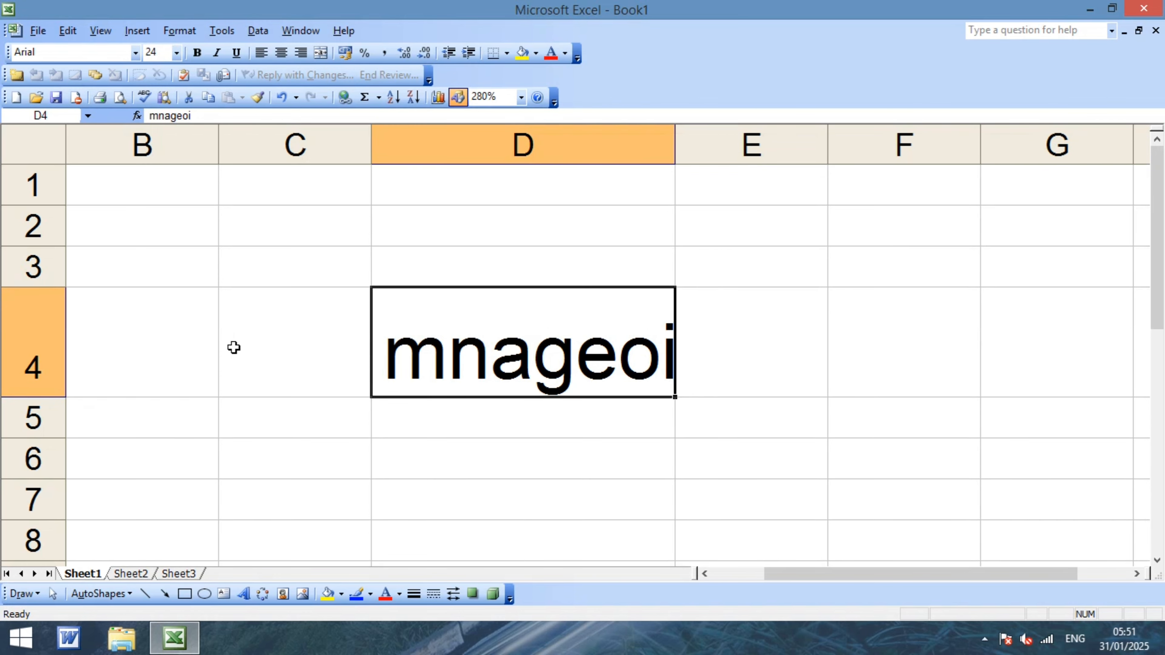
double_click(190, 341)
key("Left")
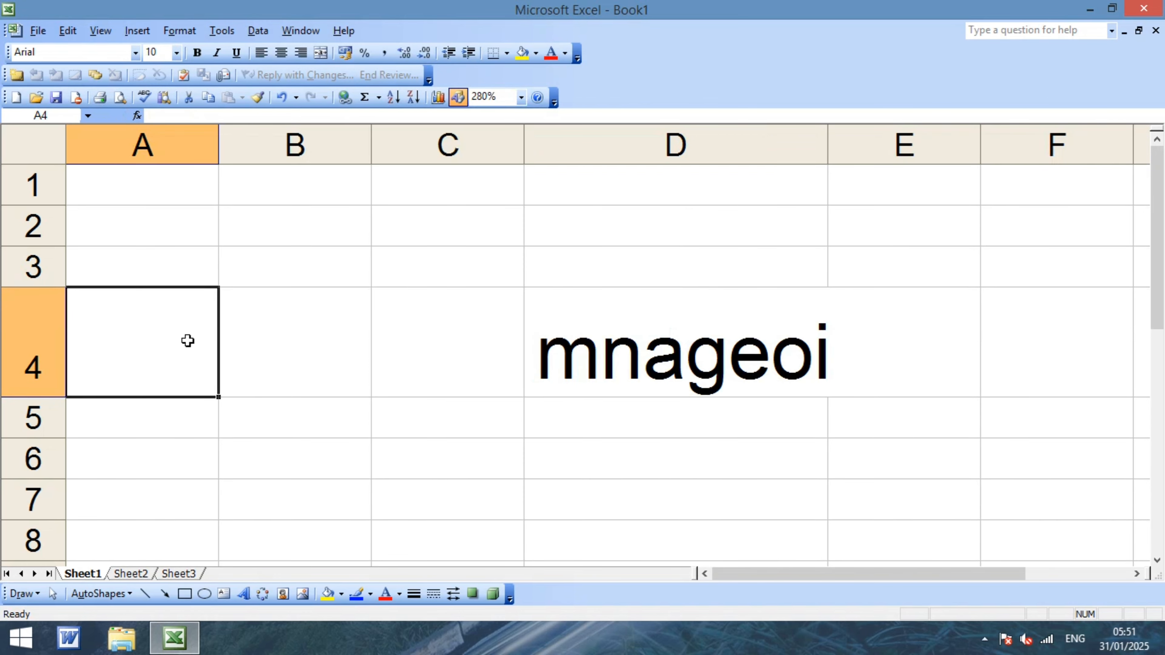
left_click(759, 367)
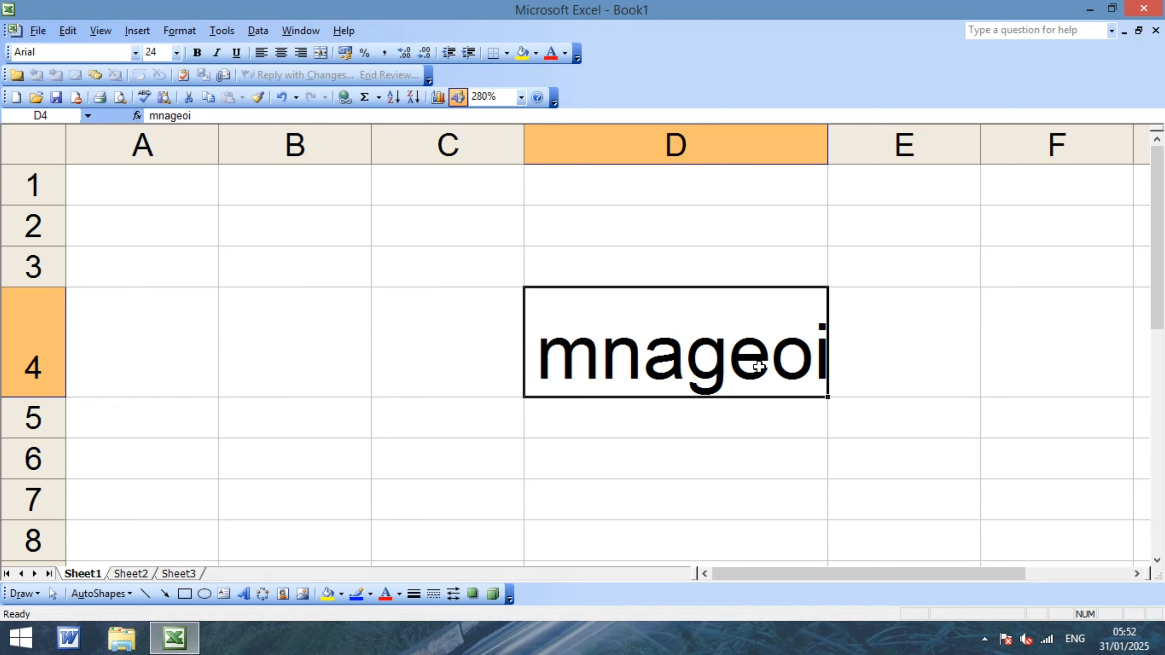
Spell-check the sheet and change the misspelled 'mnageoi' in D4 to 'mango'.
key("F7")
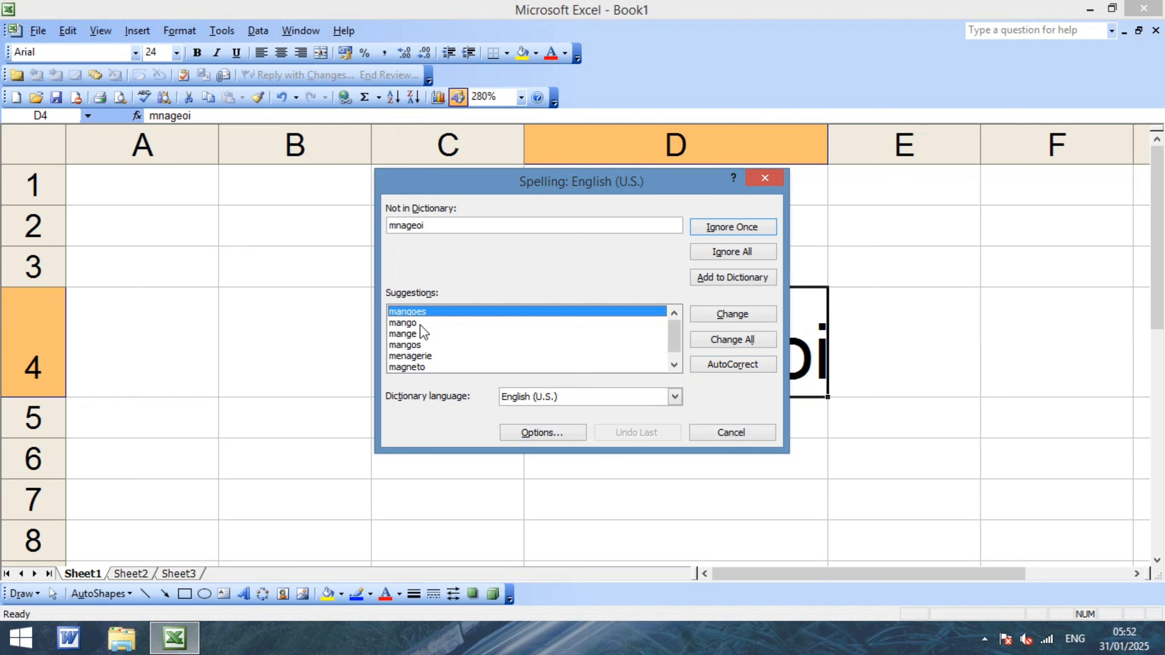
left_click(403, 323)
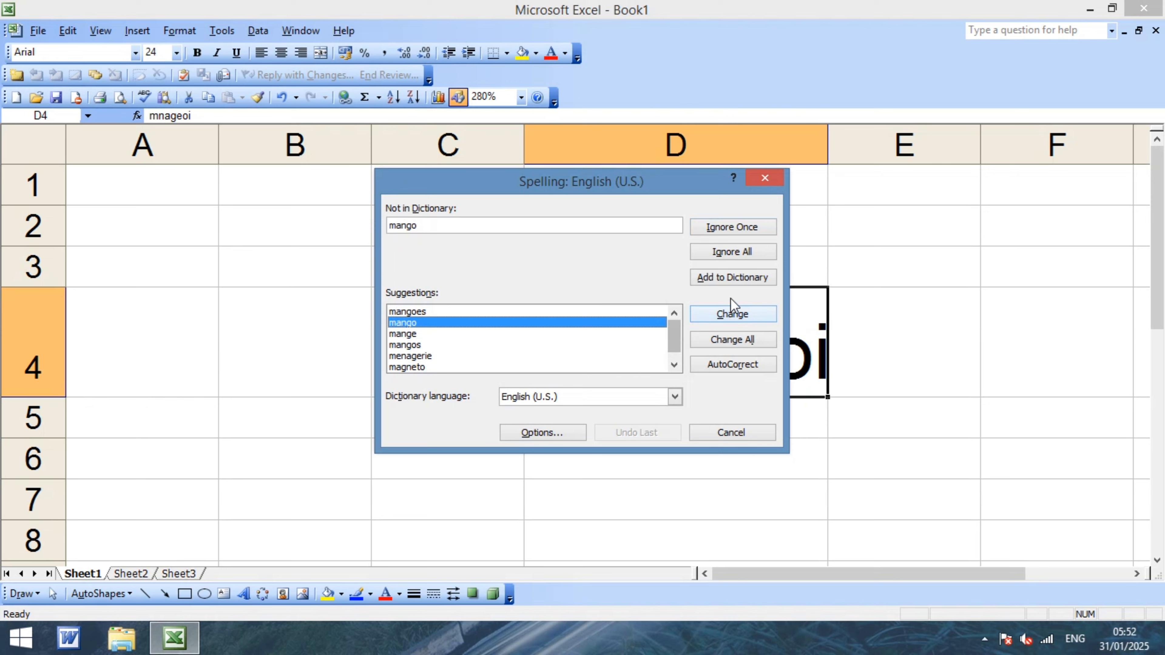
left_click(734, 365)
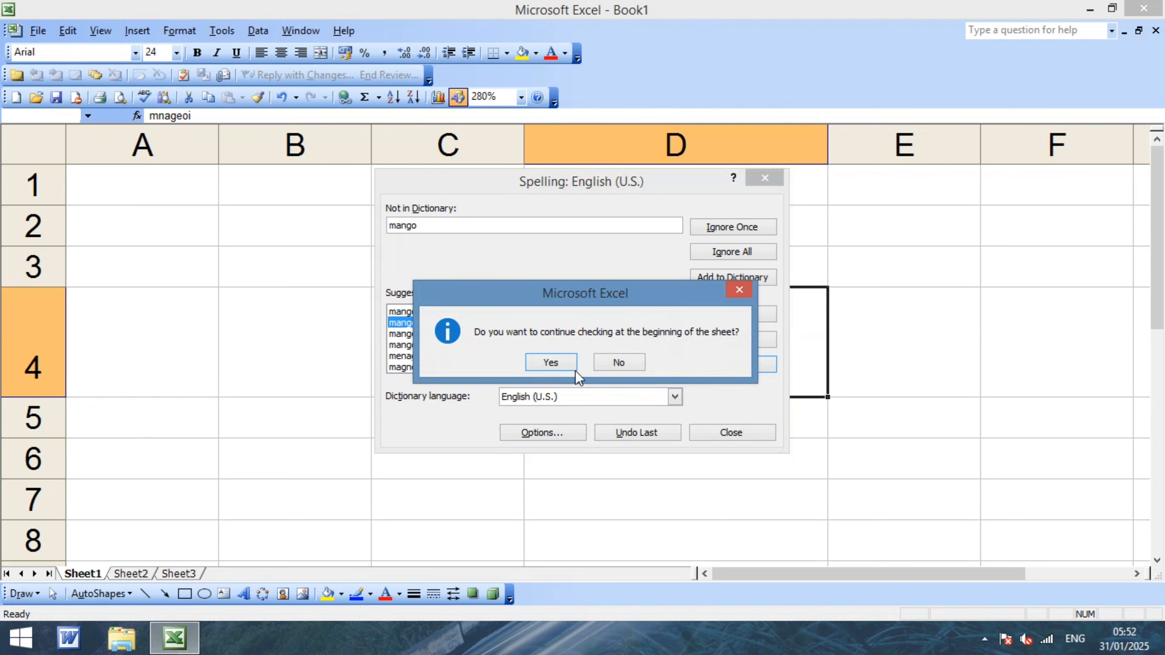
left_click(552, 363)
left_click(584, 355)
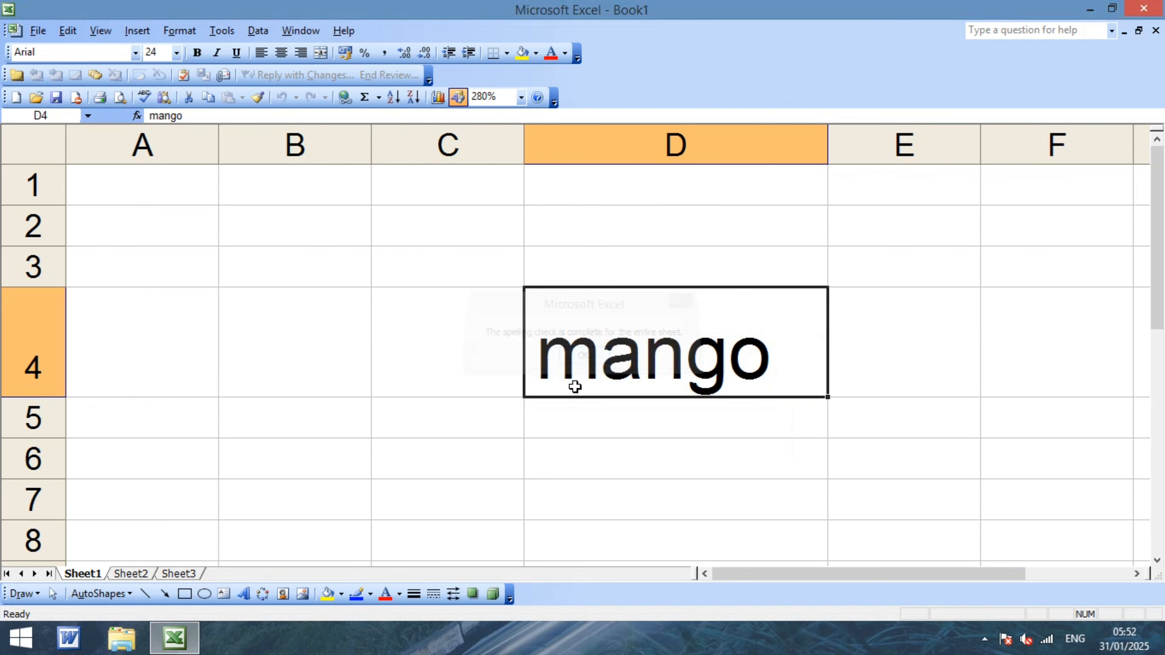
left_click(606, 439)
Replace 'mango' in D4 by typing 'tlabe', letting AutoCorrect turn it into 'table'.
left_click(624, 375)
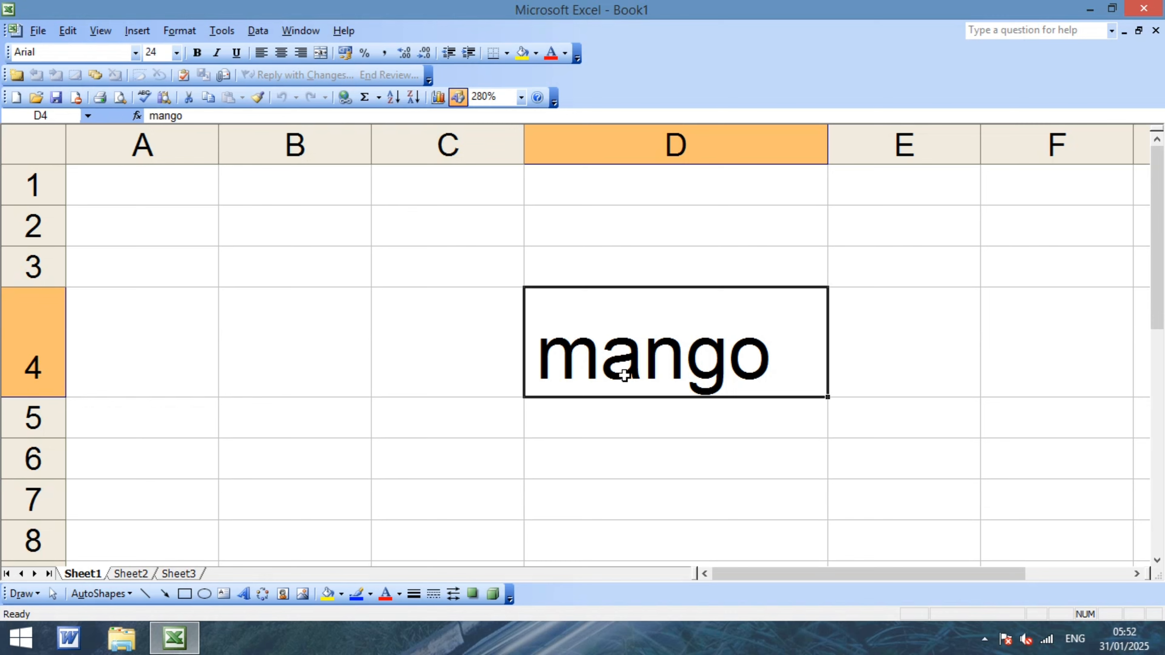
key("BackSpace")
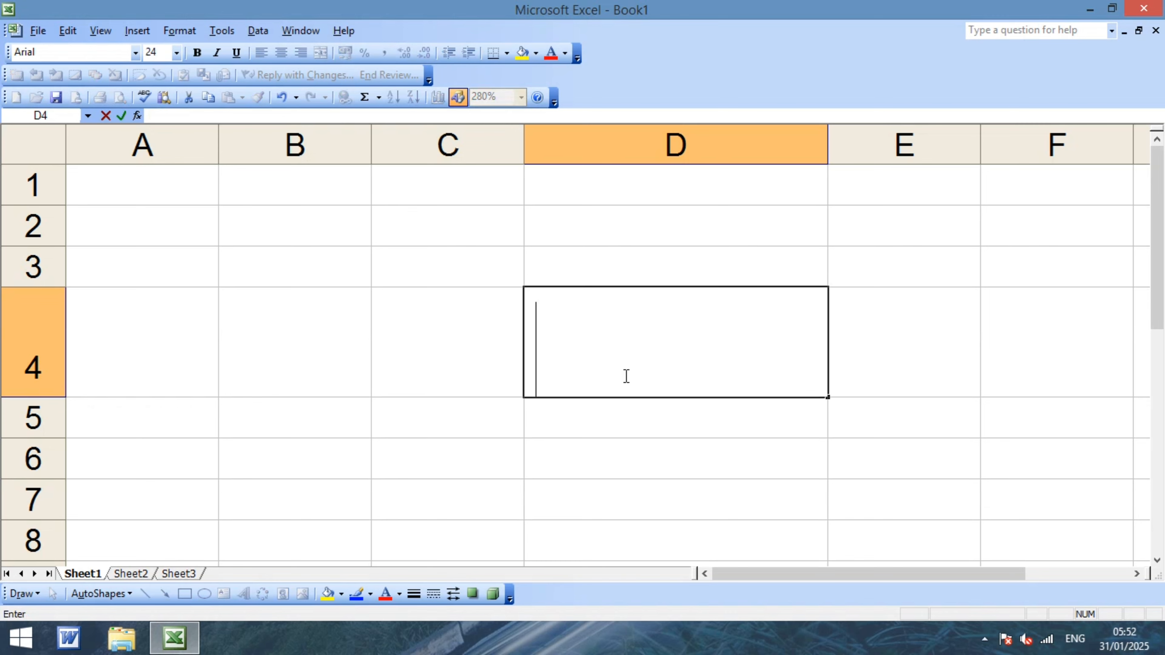
type("t")
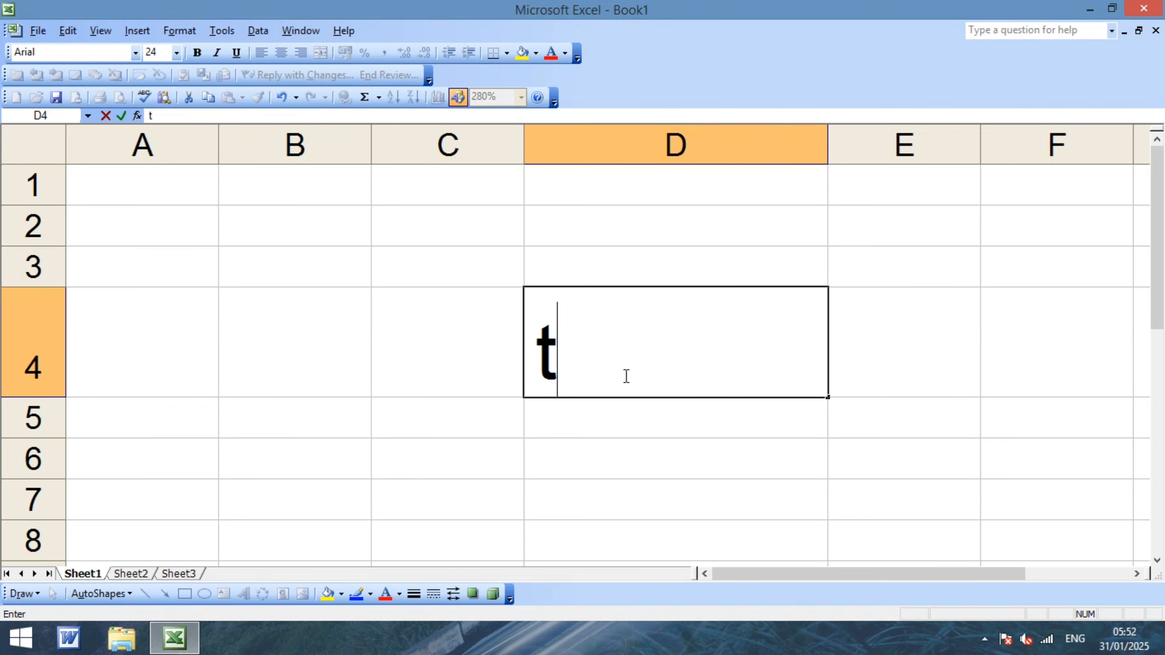
type("labe")
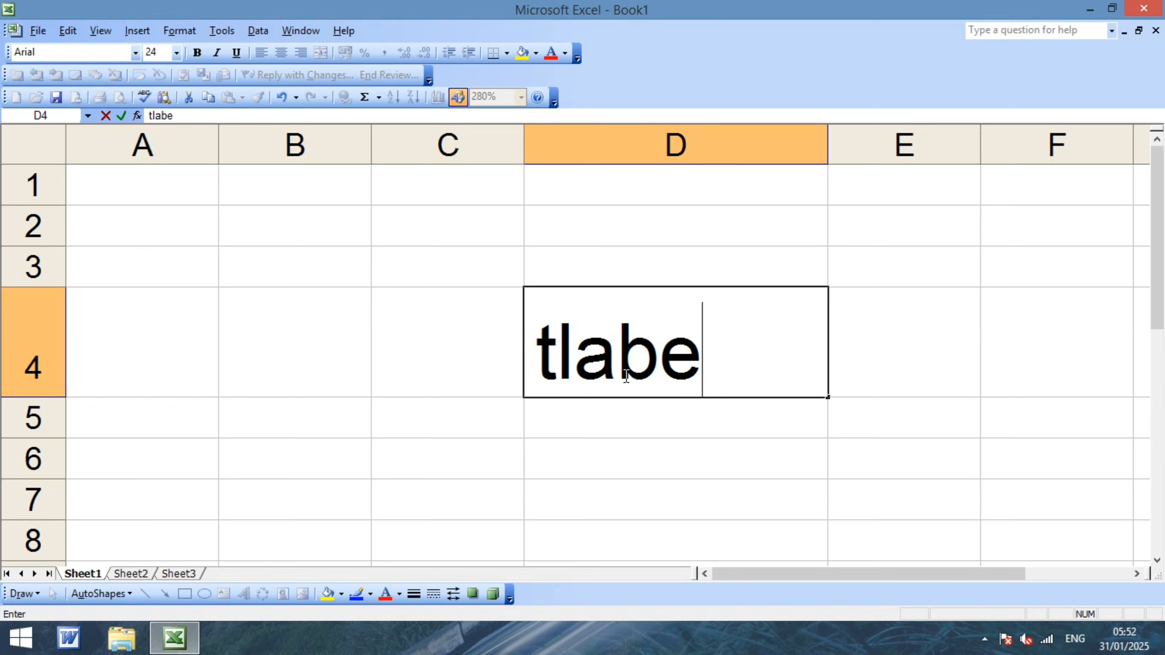
left_click(660, 446)
Overwrite 'table' in D4 with the misspelled word 'rtae' and run a spelling check on it.
left_click(656, 370)
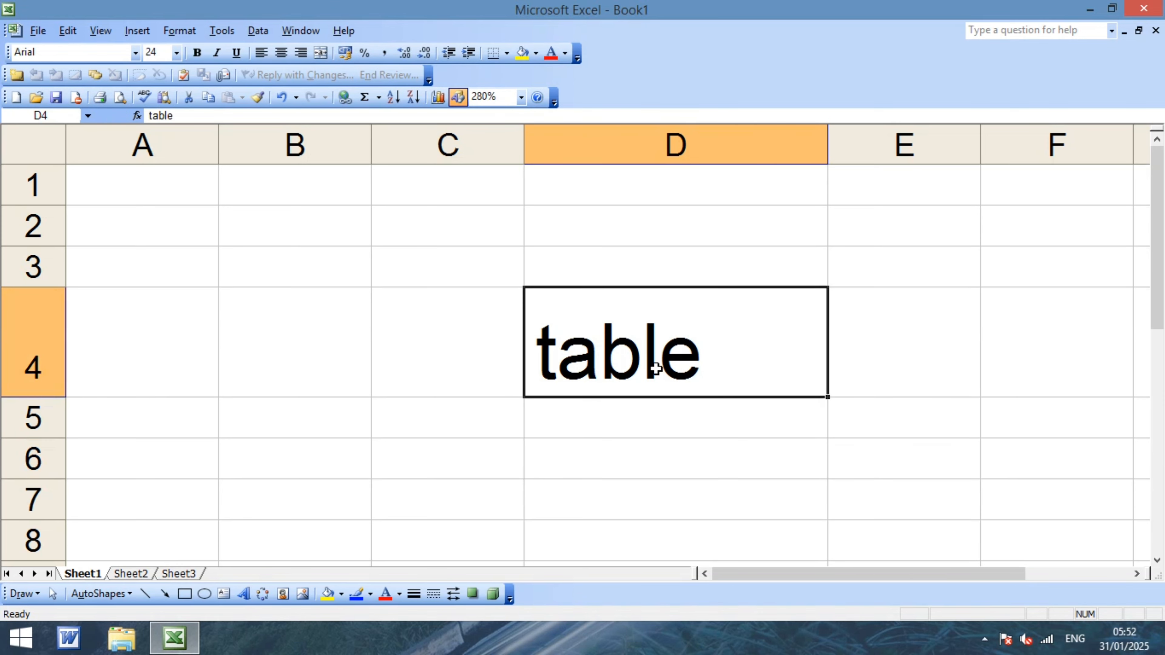
key("BackSpace")
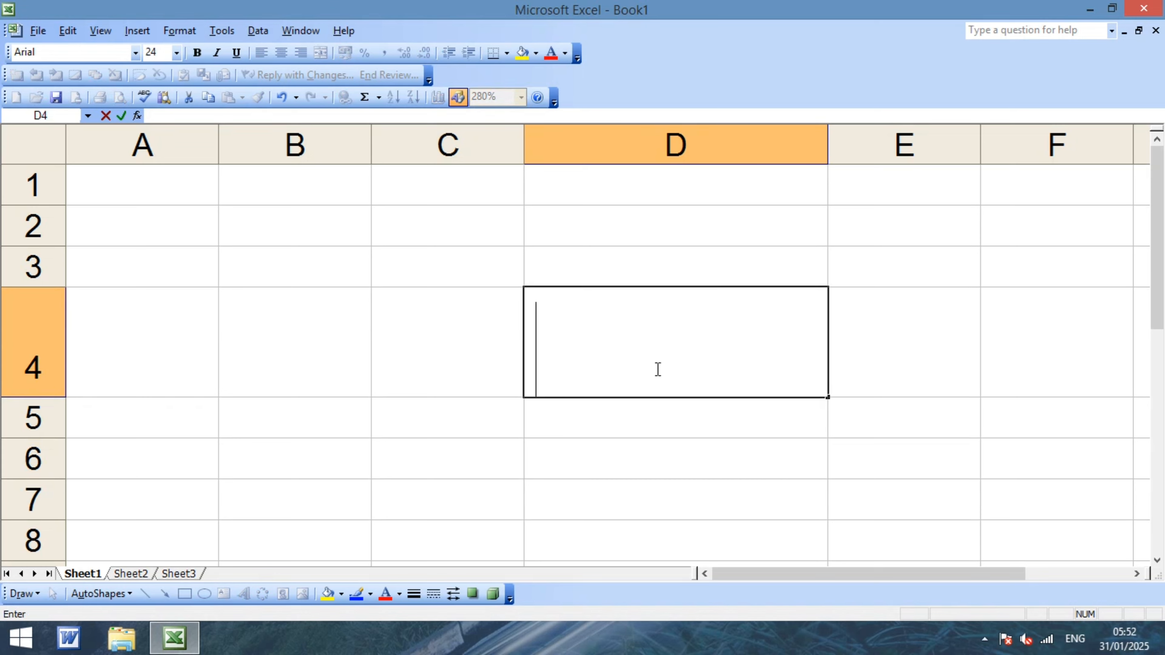
type("q")
key("BackSpace")
type("rt")
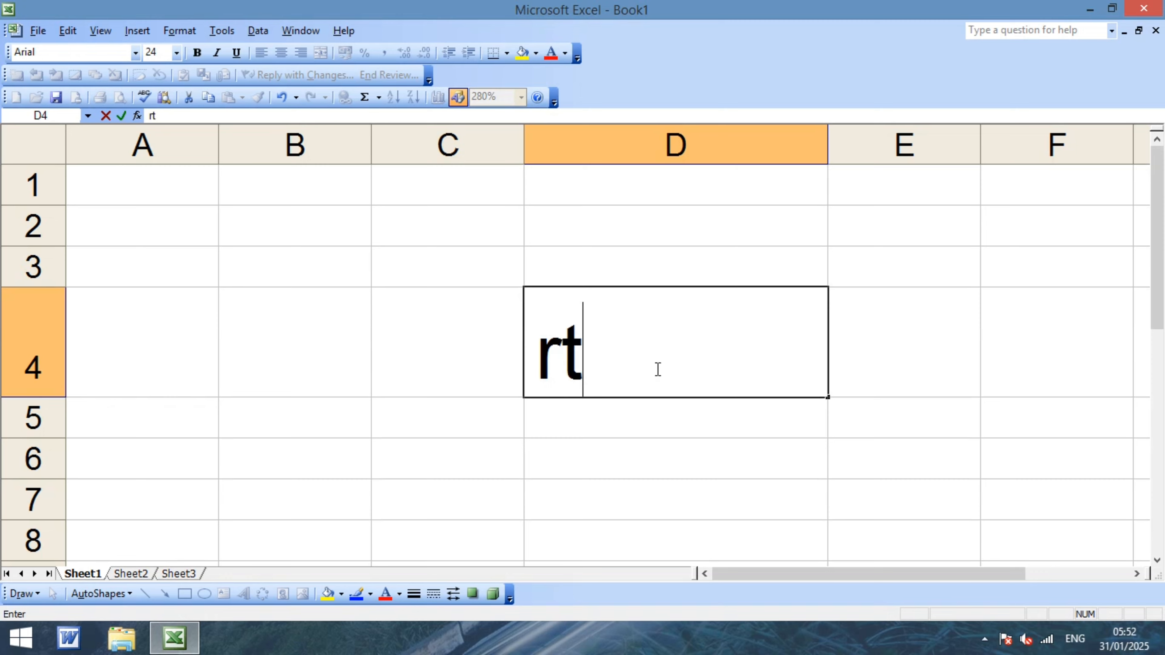
type("ae")
key("Return")
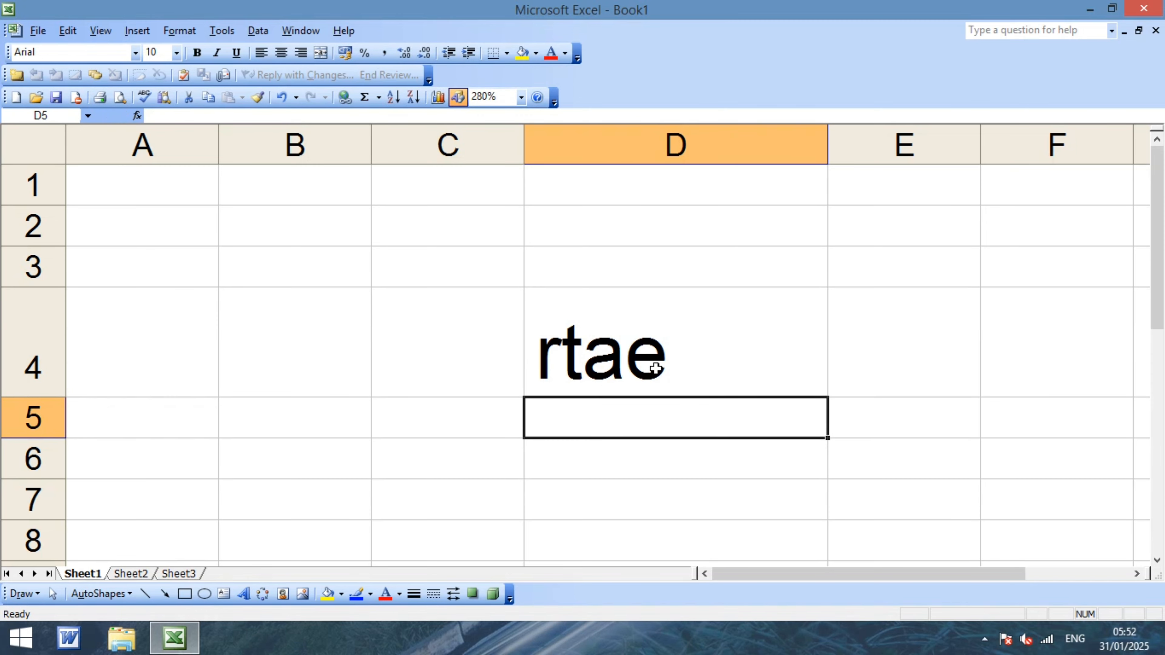
left_click(677, 365)
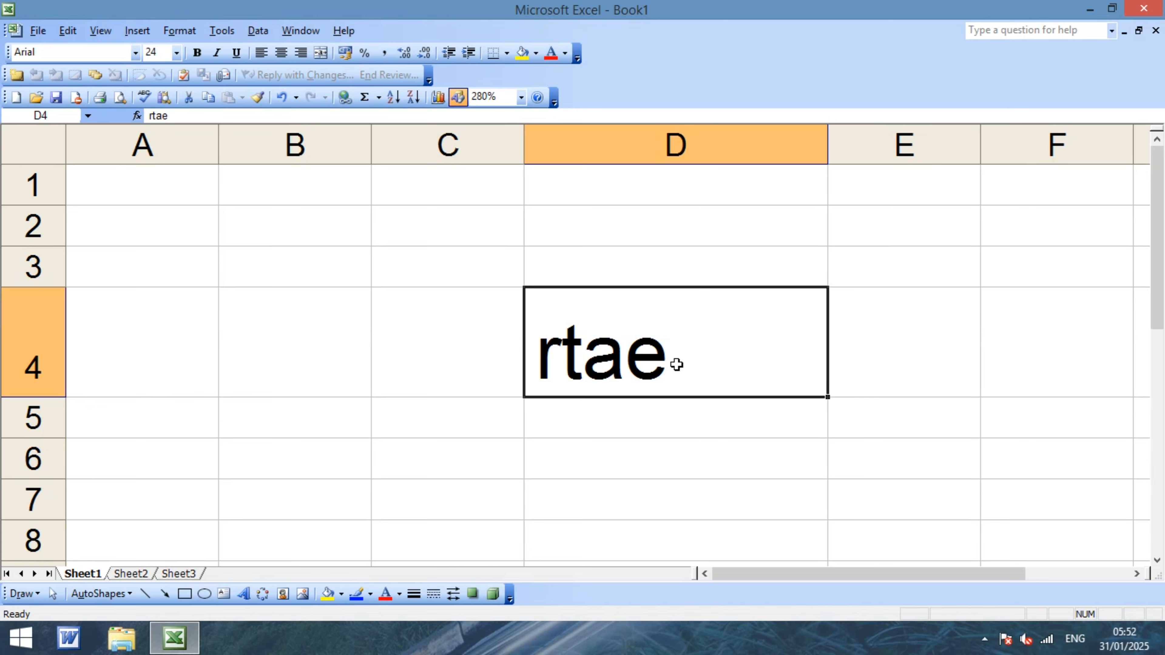
key("F7")
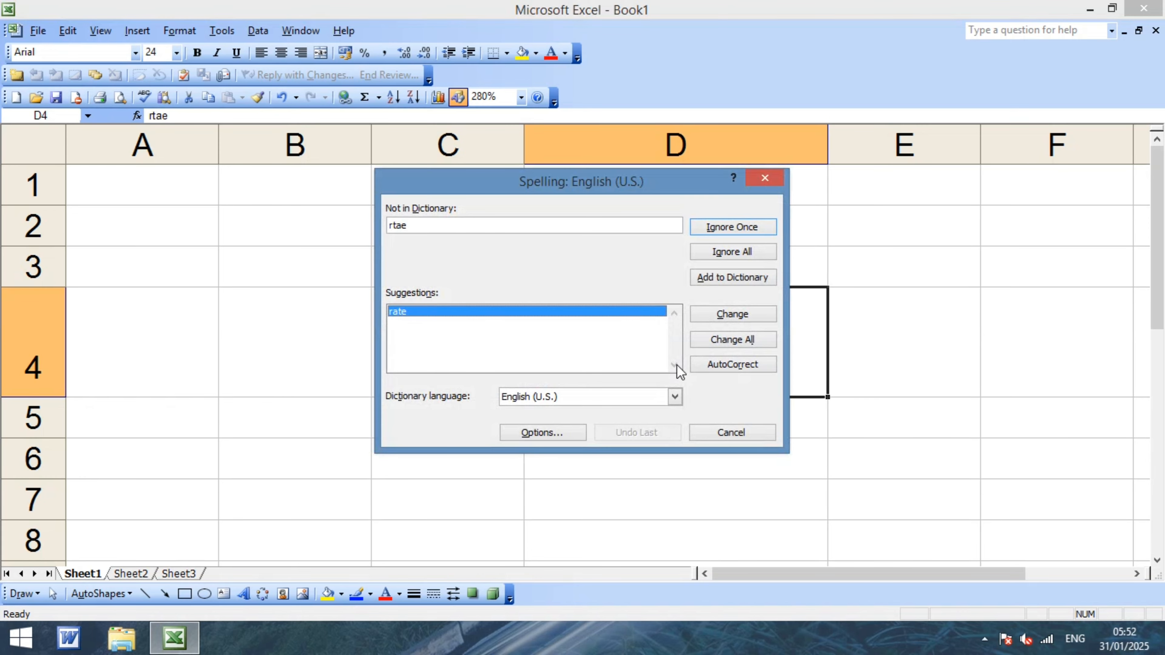
Use the spelling check to correct 'rtae' in D4 to 'rate', then delete the word.
key("Escape")
left_click(596, 472)
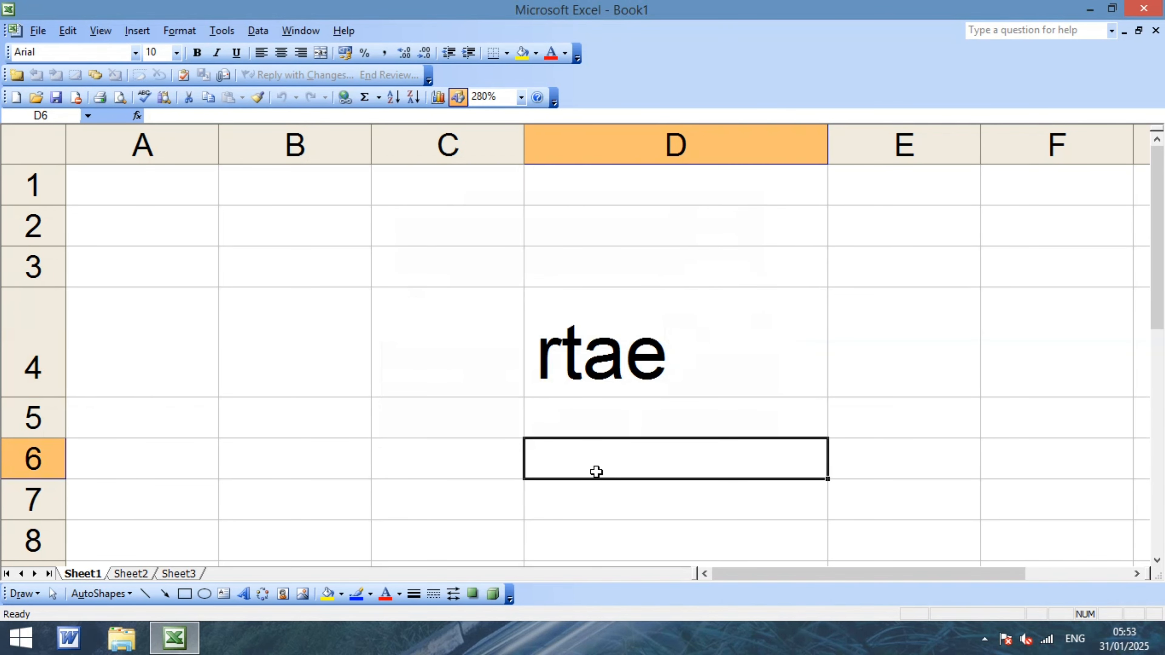
left_click(599, 355)
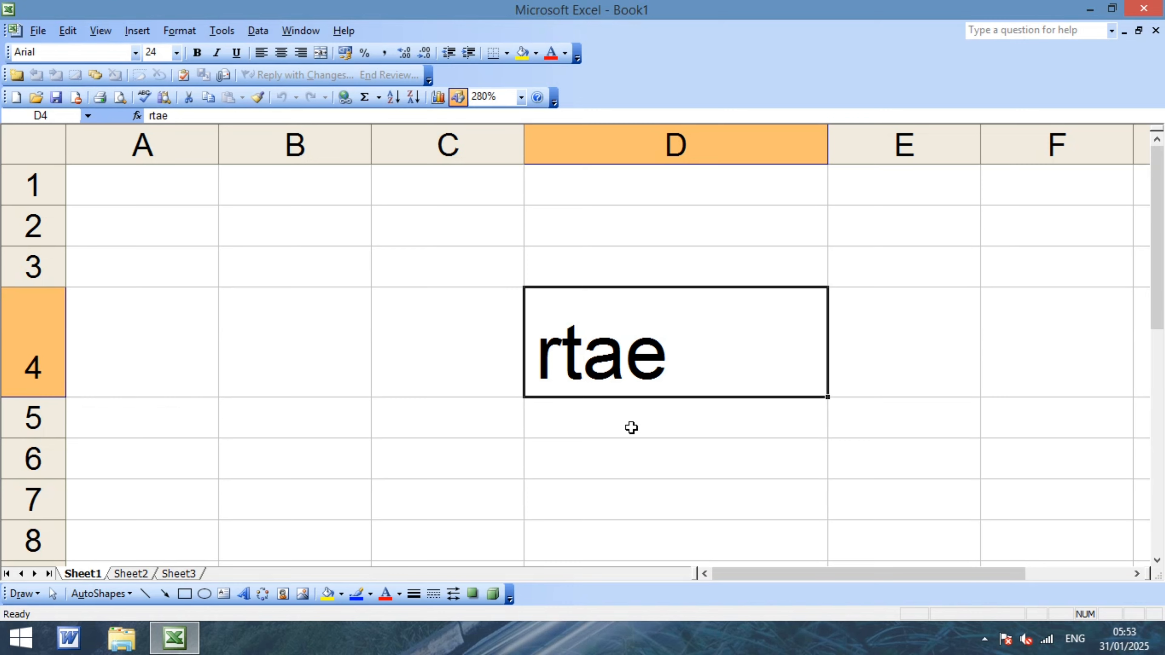
key("F7")
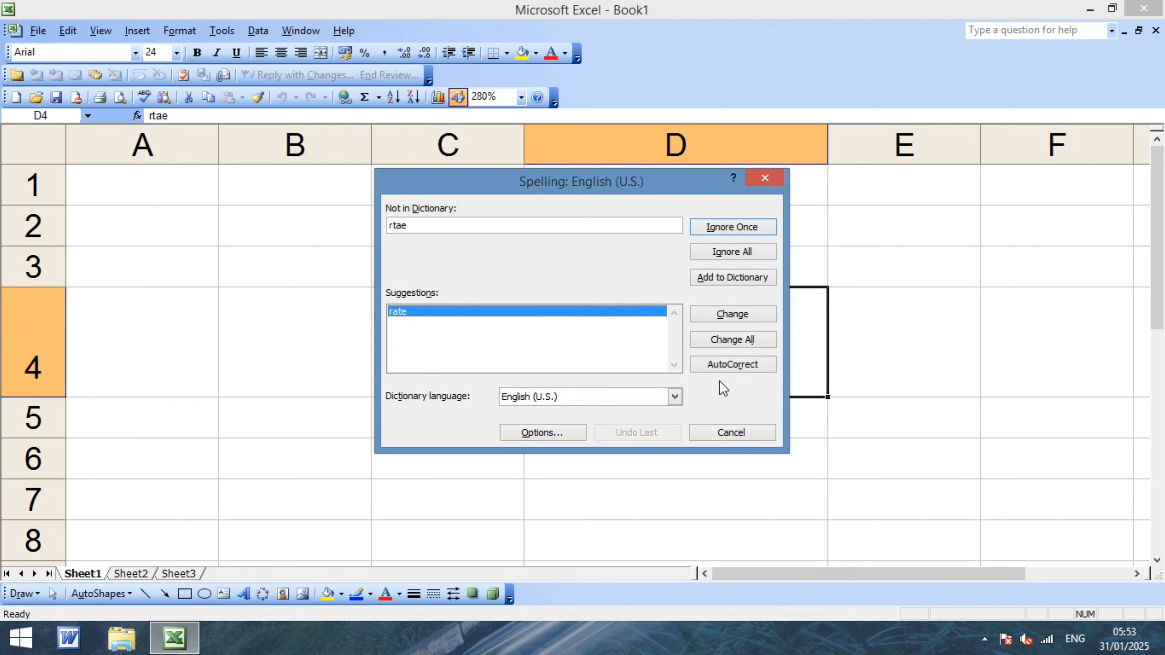
left_click(724, 365)
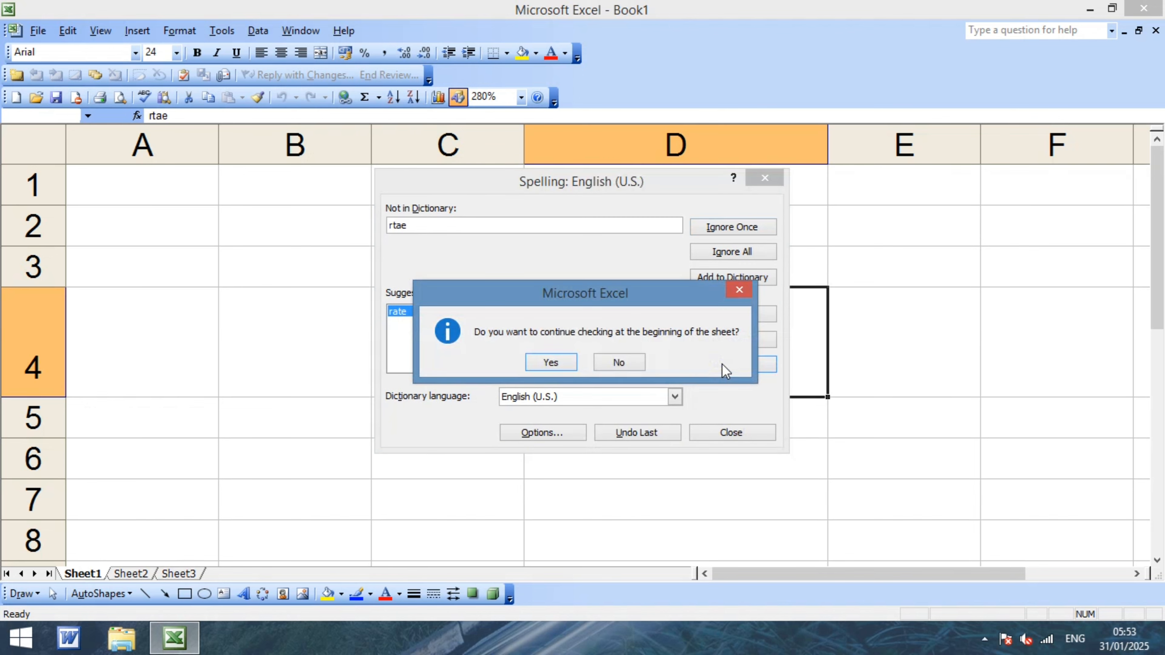
left_click(556, 361)
left_click(584, 356)
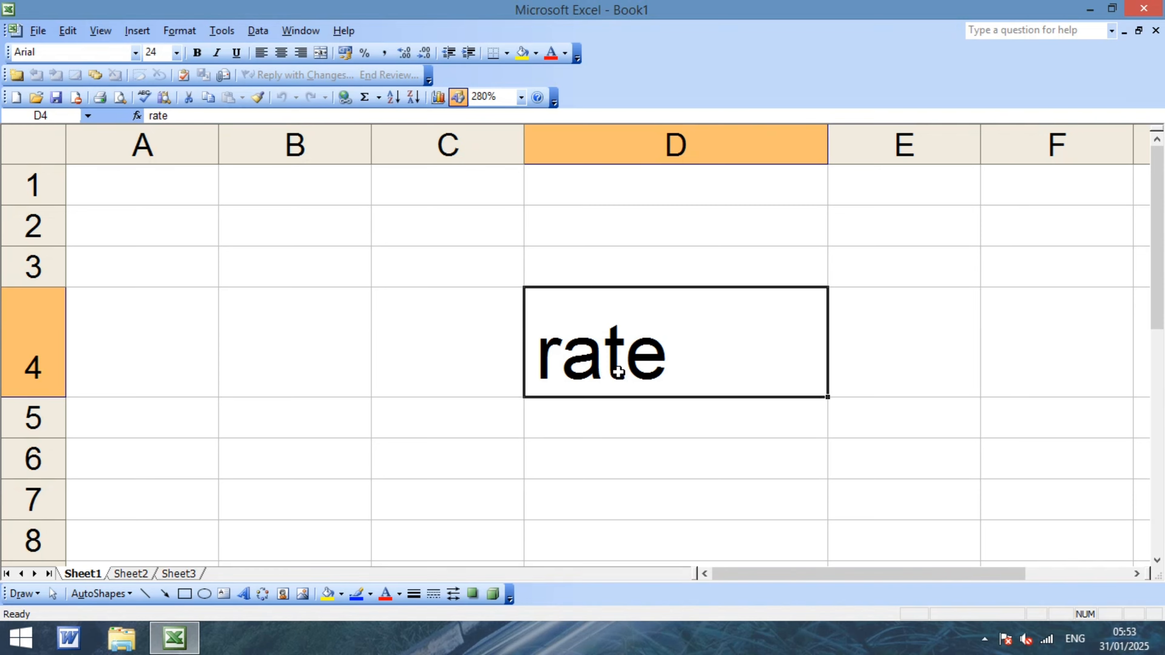
key("Delete")
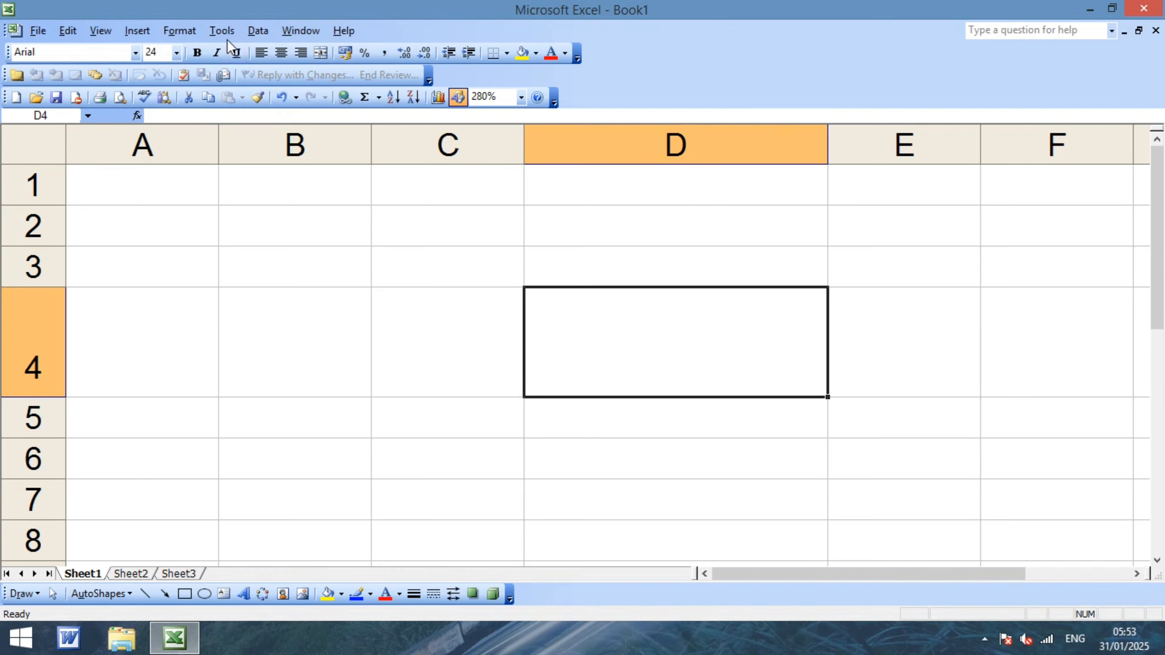
left_click(219, 33)
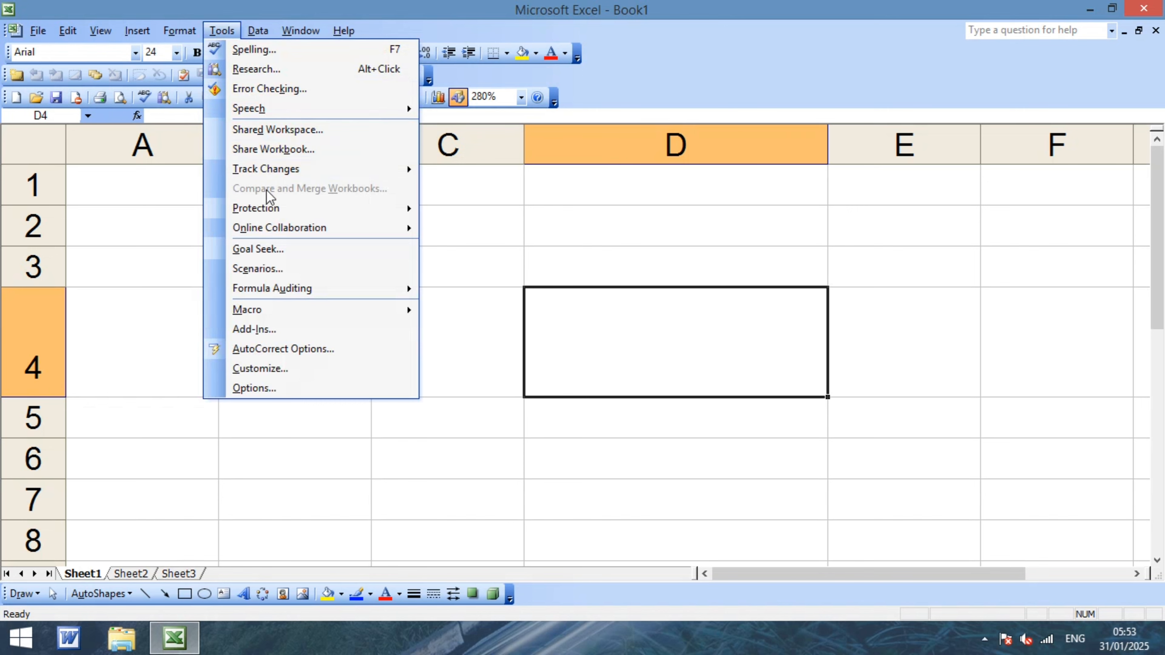
mouse_move(272, 213)
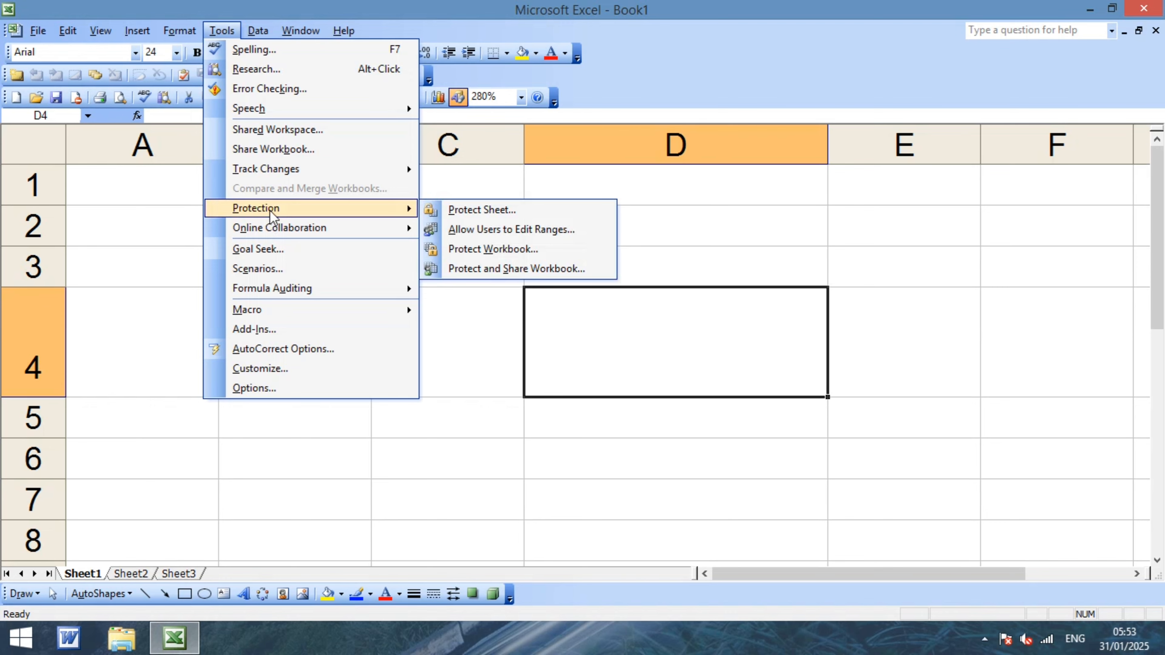
left_click(464, 373)
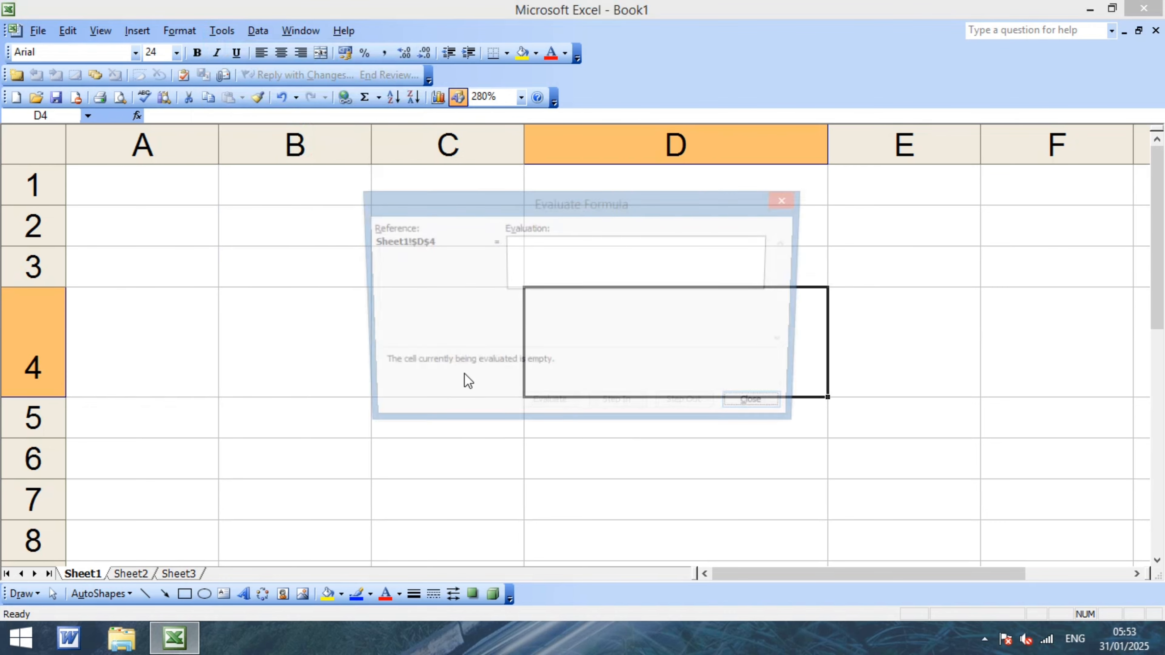
key("Escape")
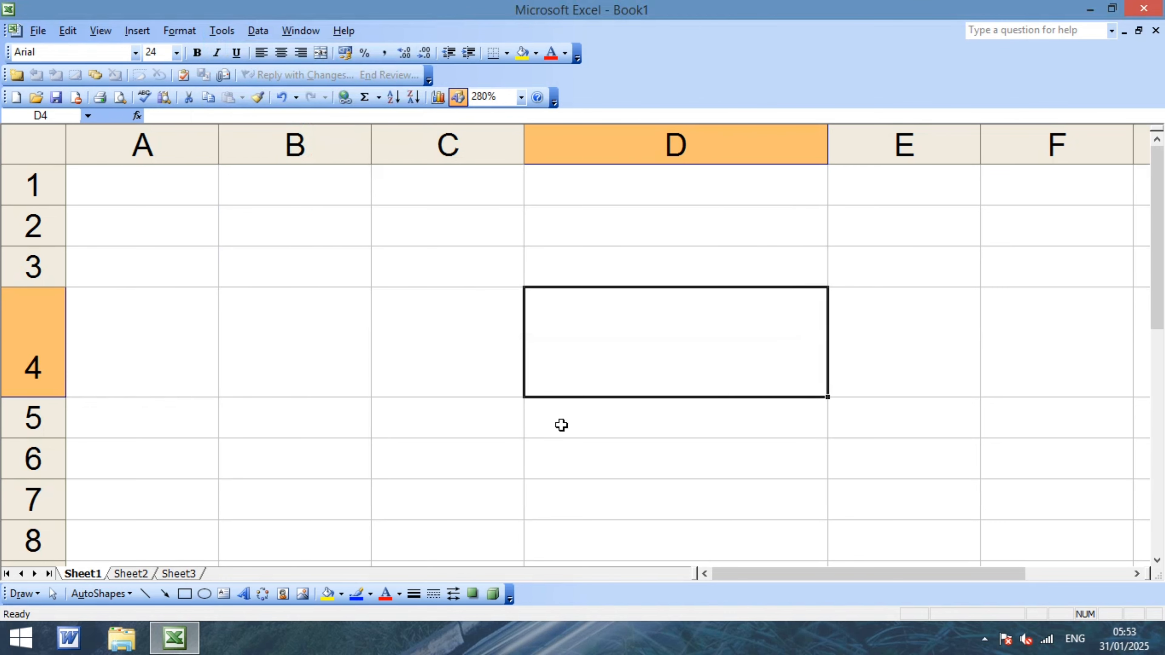
type("tyutyhytty")
left_click(486, 442)
type("rt")
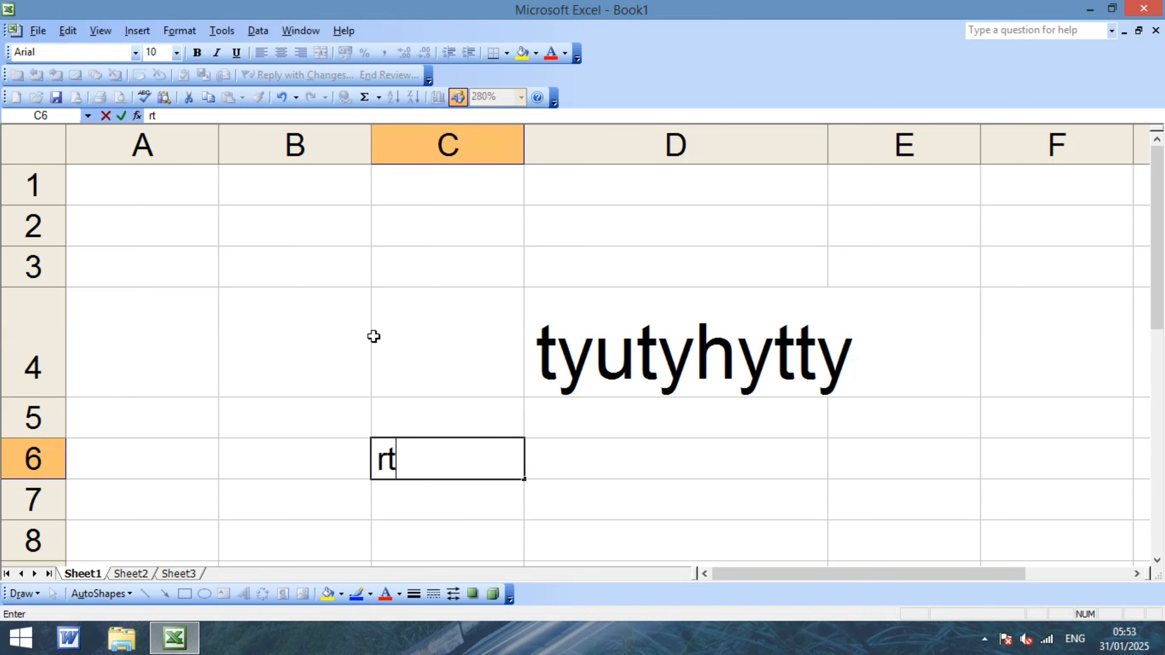
type("trtrt")
left_click(696, 507)
type("werwer")
left_click(301, 299)
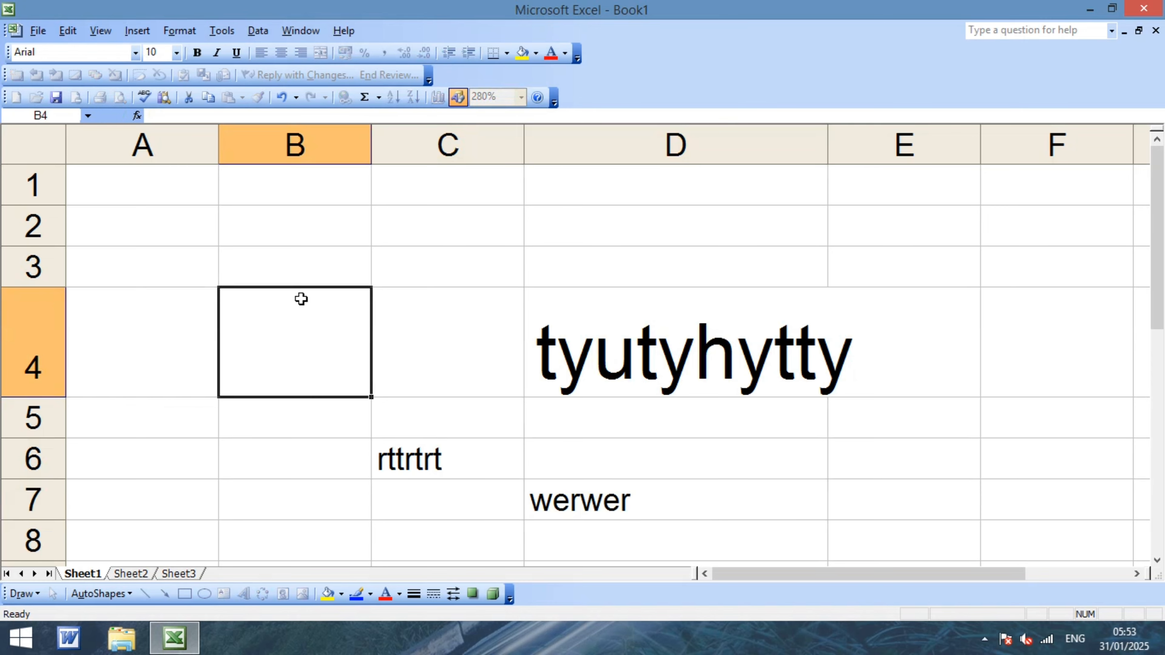
type("wererwew")
left_click(392, 252)
left_click_drag(216, 236, 895, 503)
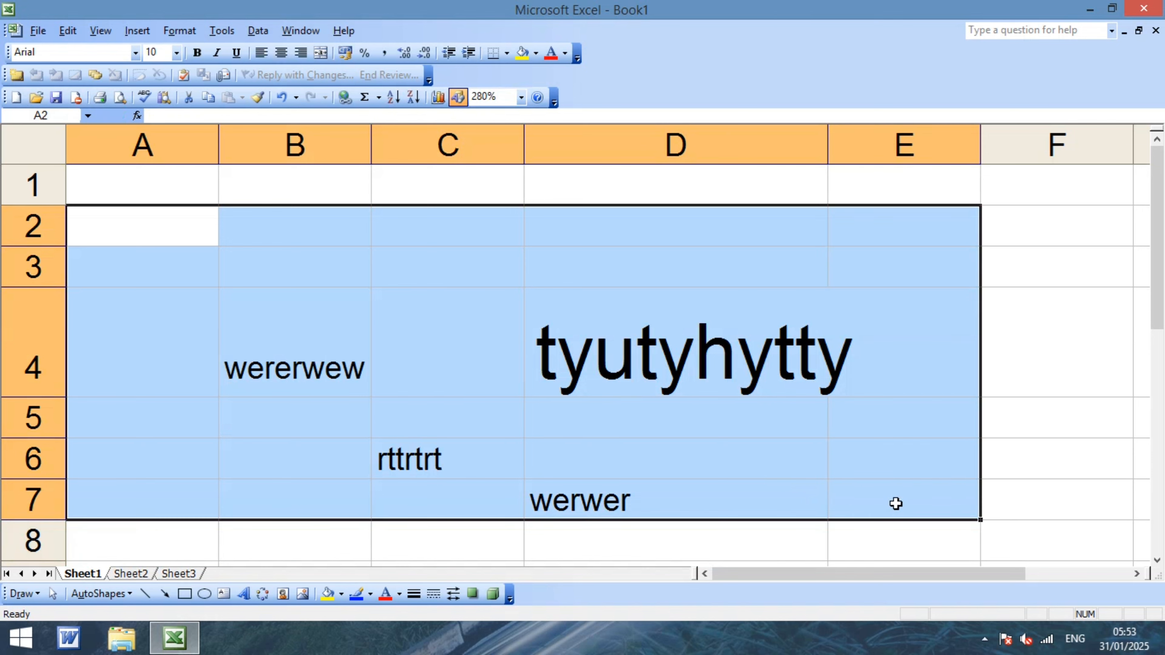
key("Delete")
left_click(654, 403)
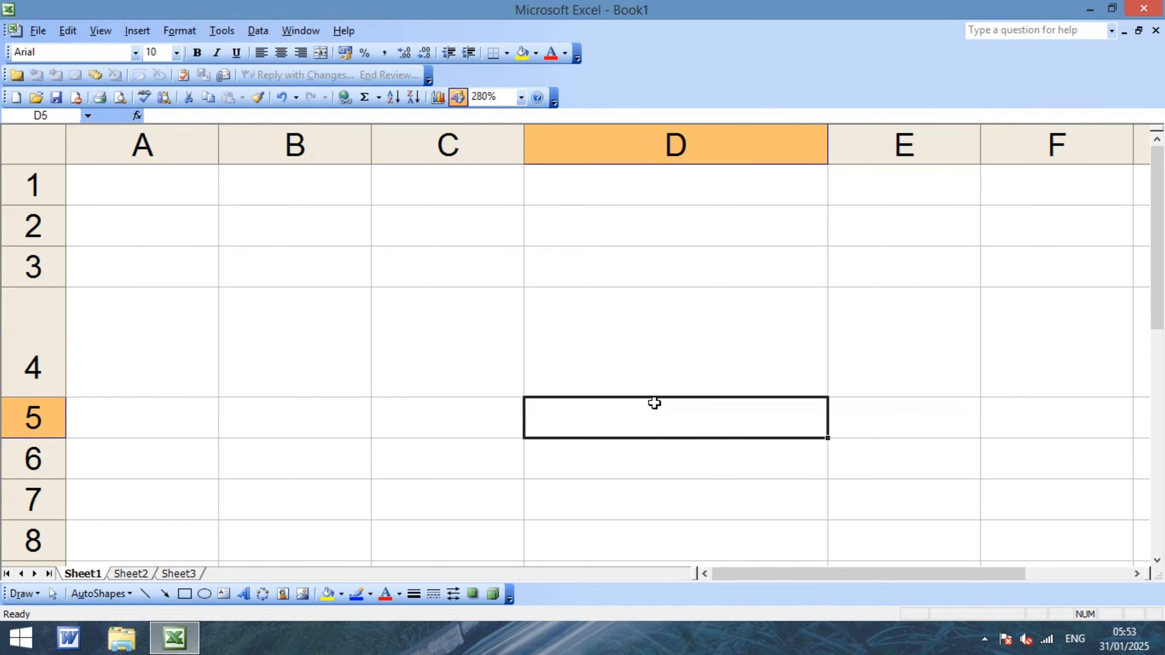
left_click(396, 277)
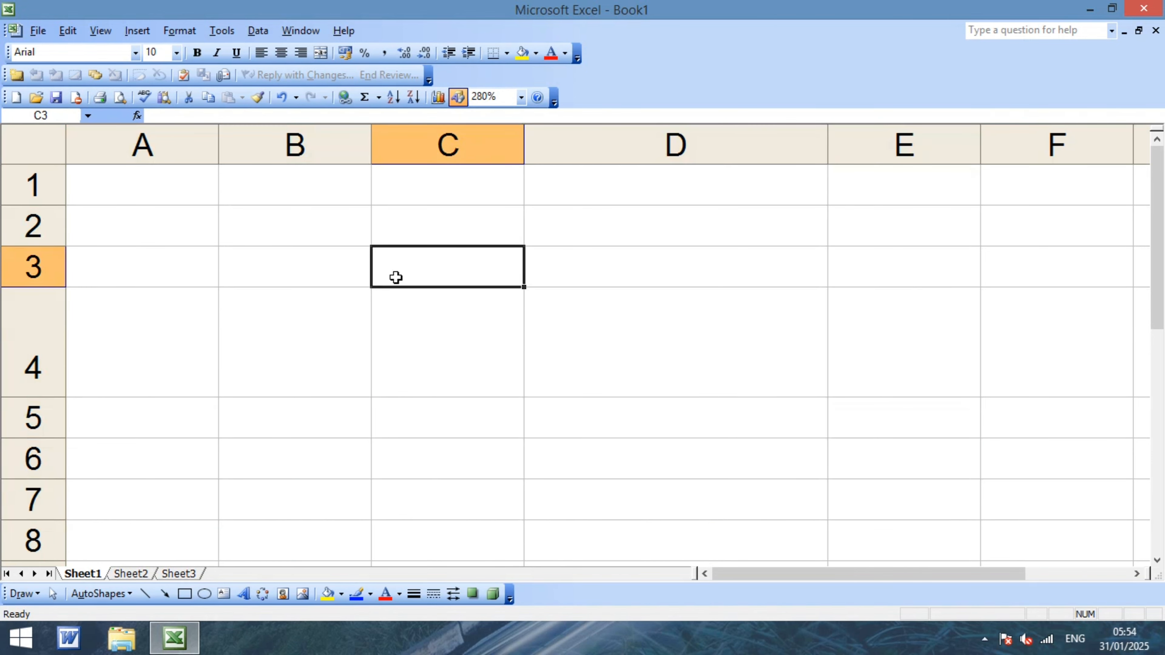
left_click(158, 303)
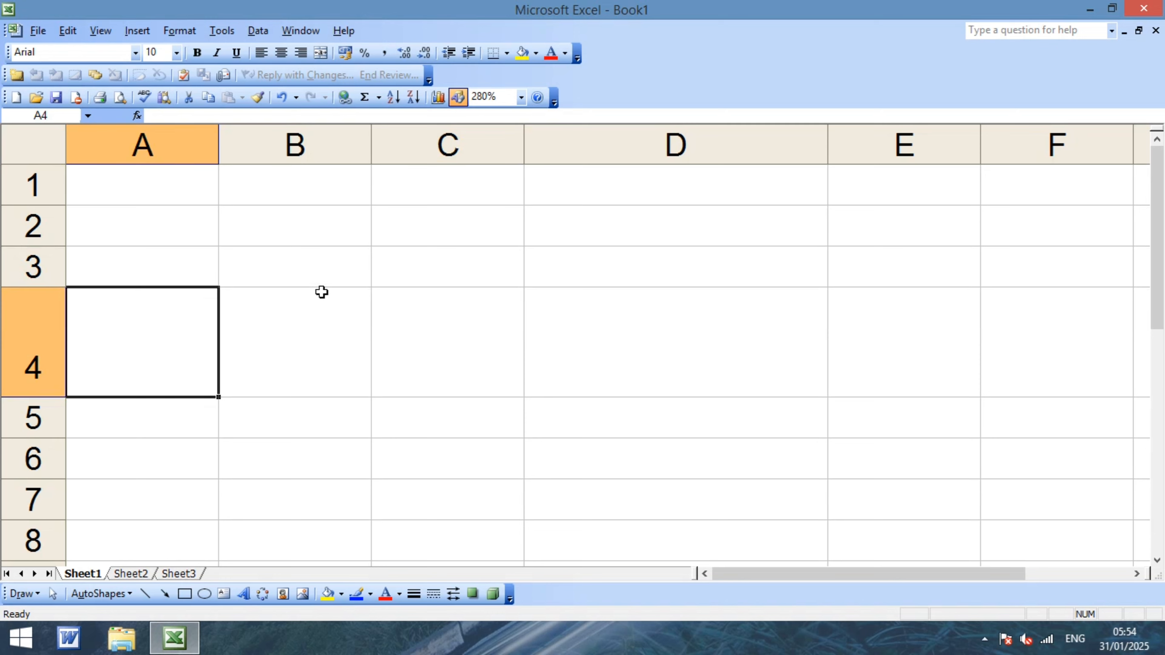
type("hfdg")
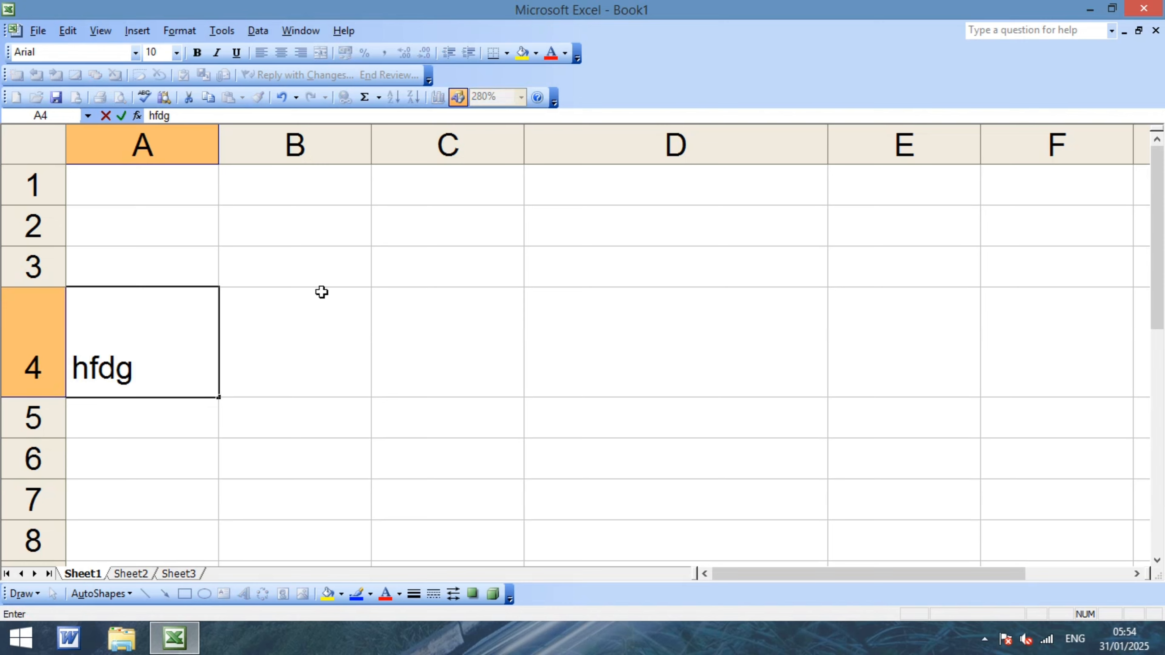
key("Return")
type("hjh")
key("Return")
type("h")
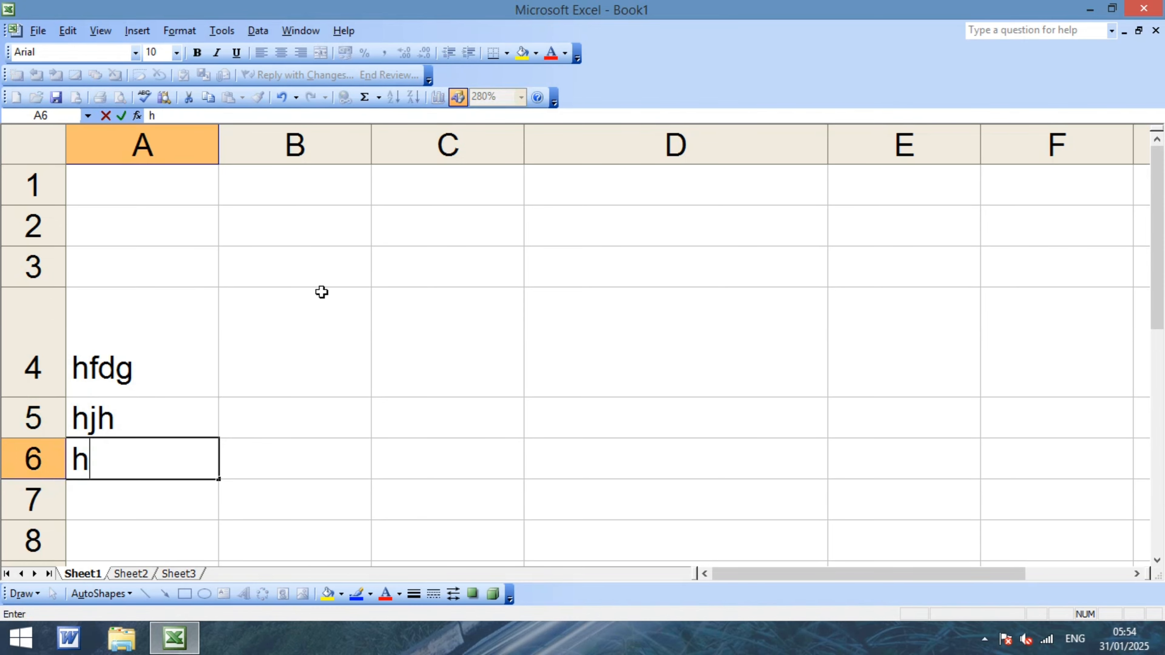
left_click_drag(180, 309, 145, 474)
key("Delete")
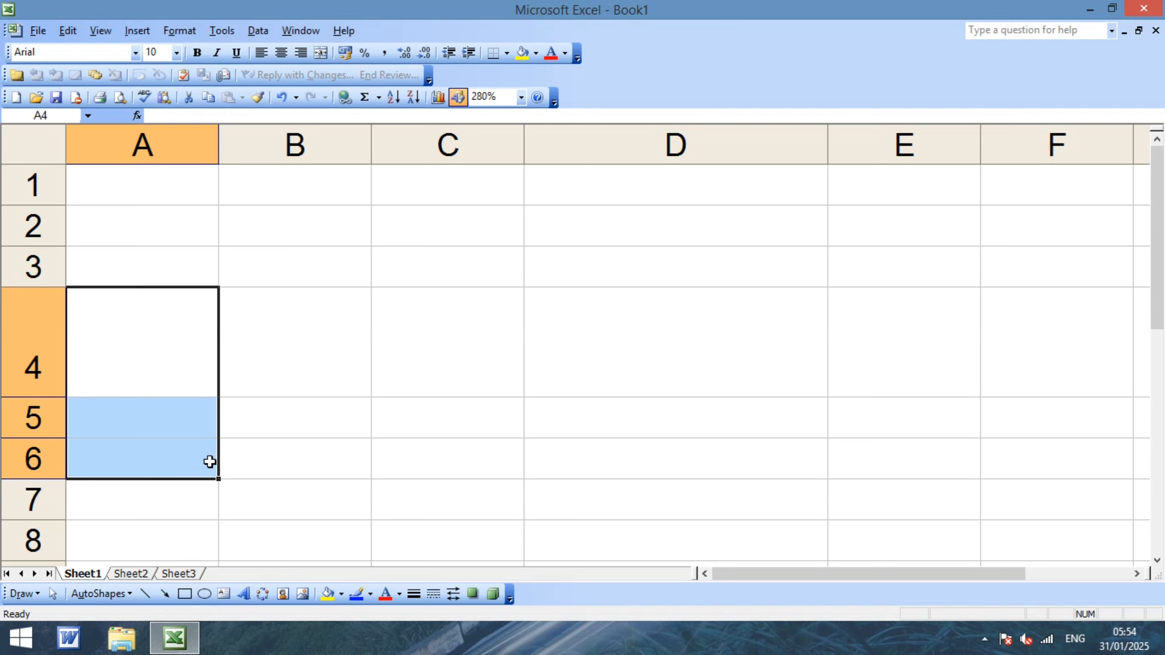
left_click(310, 304)
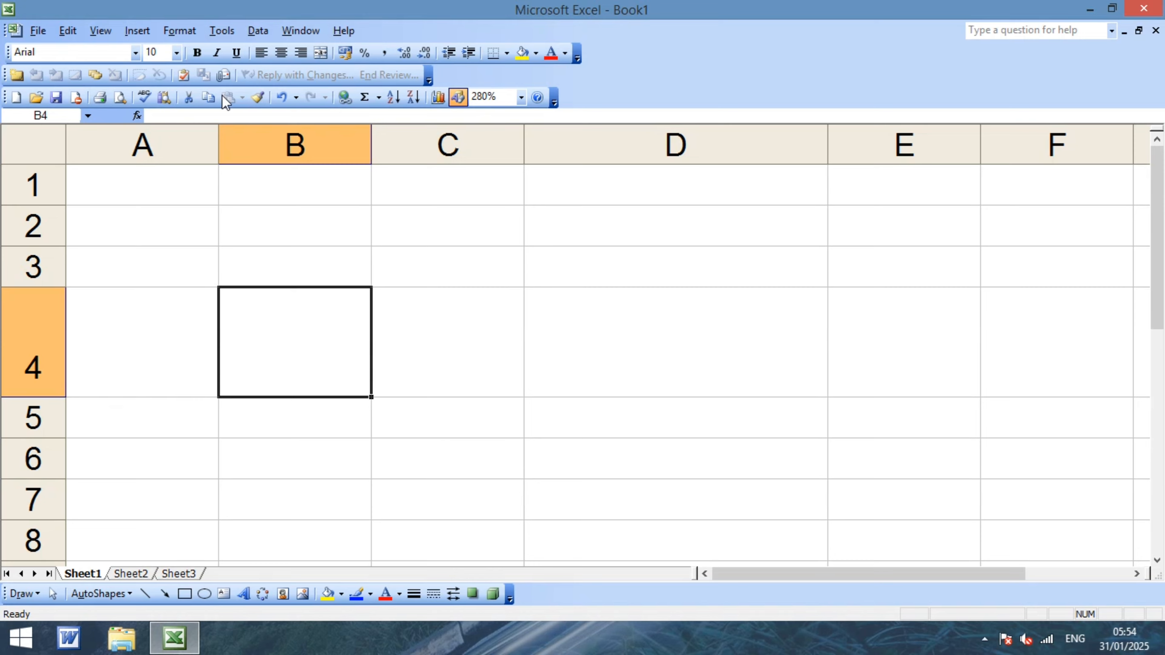
Protect Sheet1 via Tools > Protection > Protect Sheet, entering and confirming the password.
left_click(224, 36)
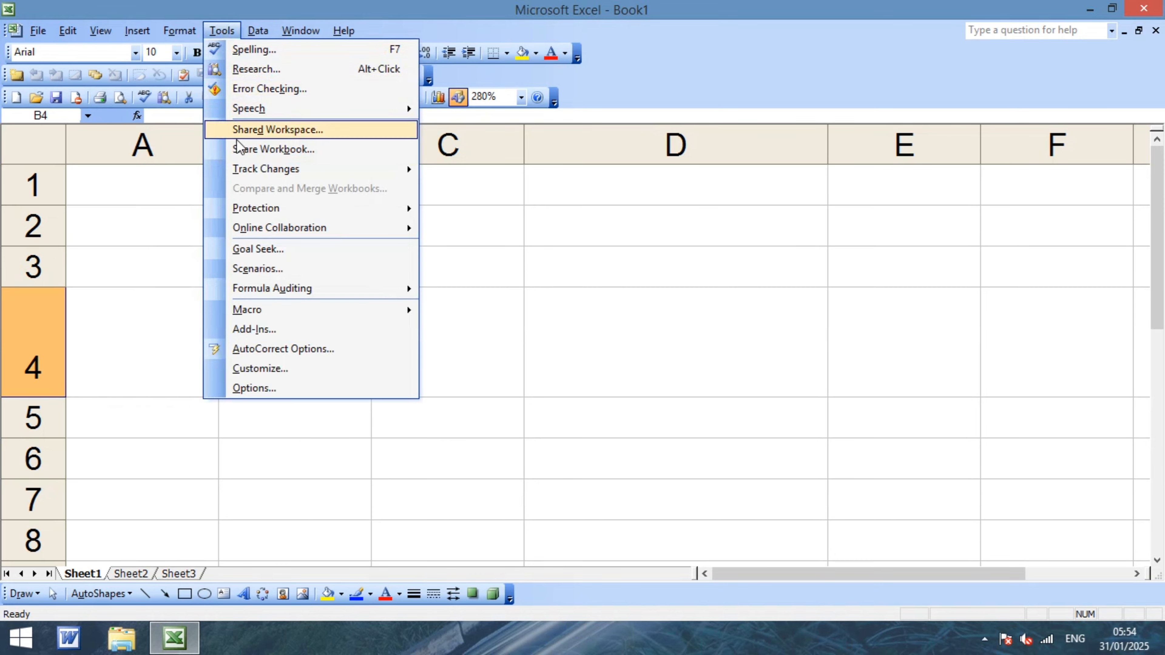
mouse_move(345, 207)
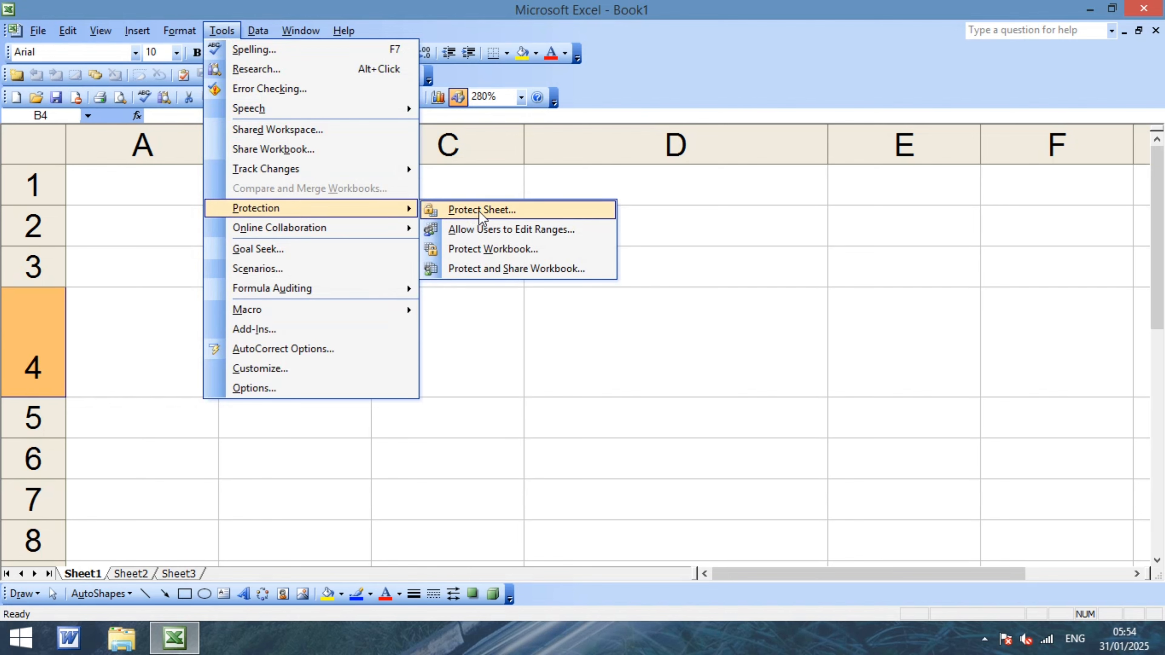
left_click(496, 210)
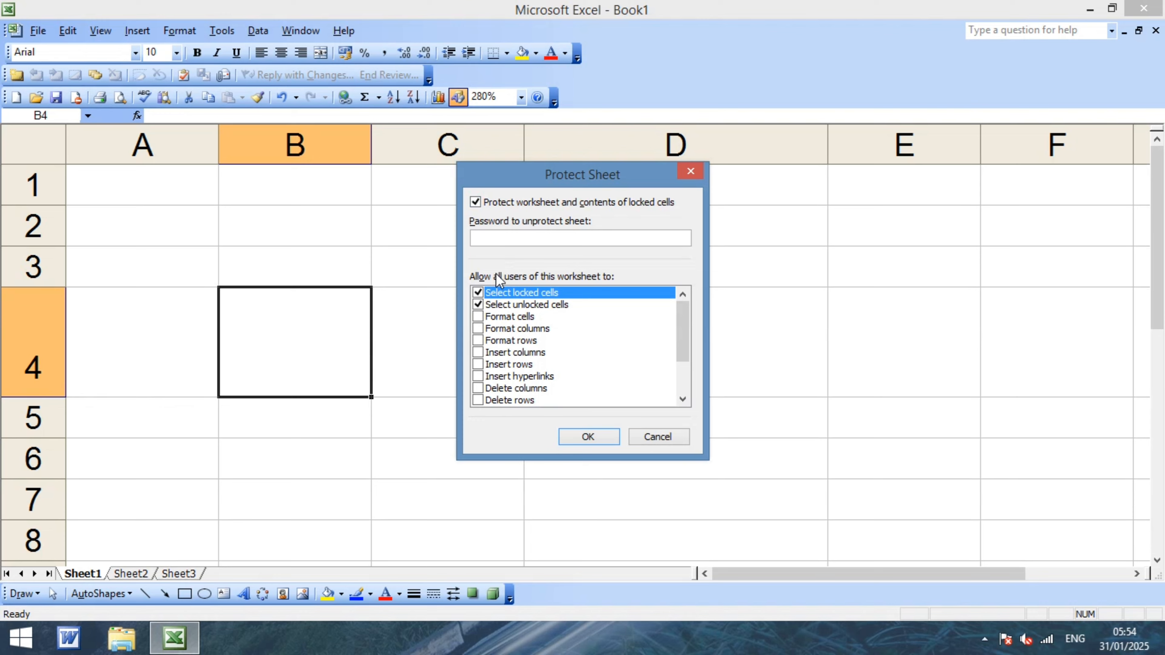
type("1")
left_click(591, 437)
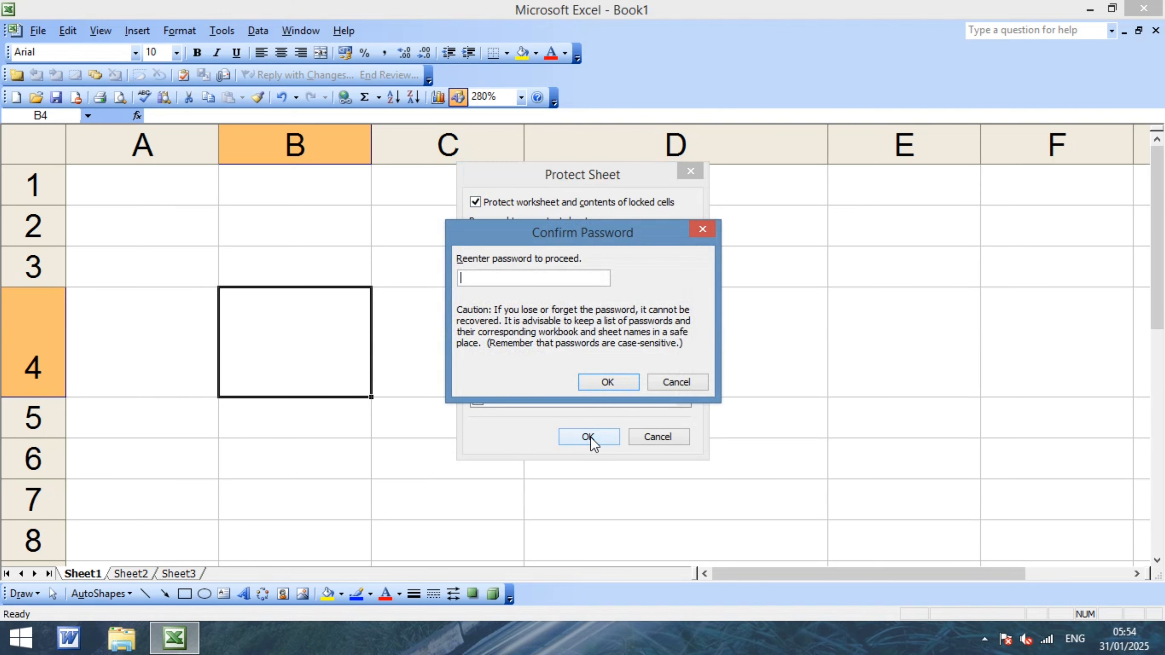
type("1")
left_click(606, 382)
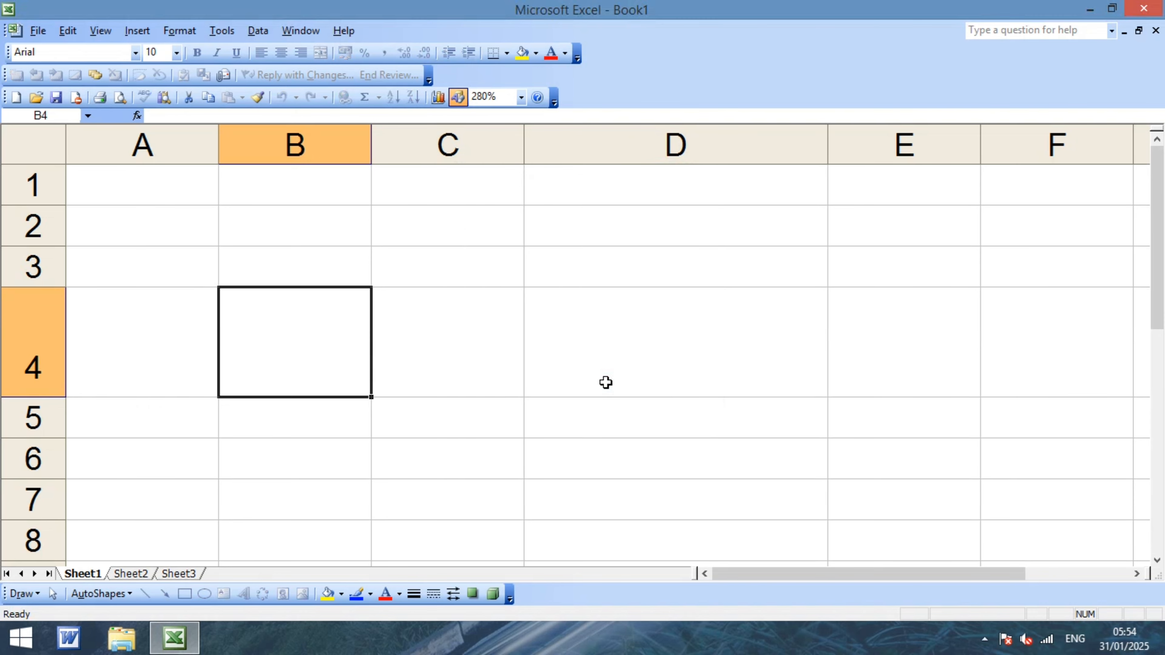
key("a")
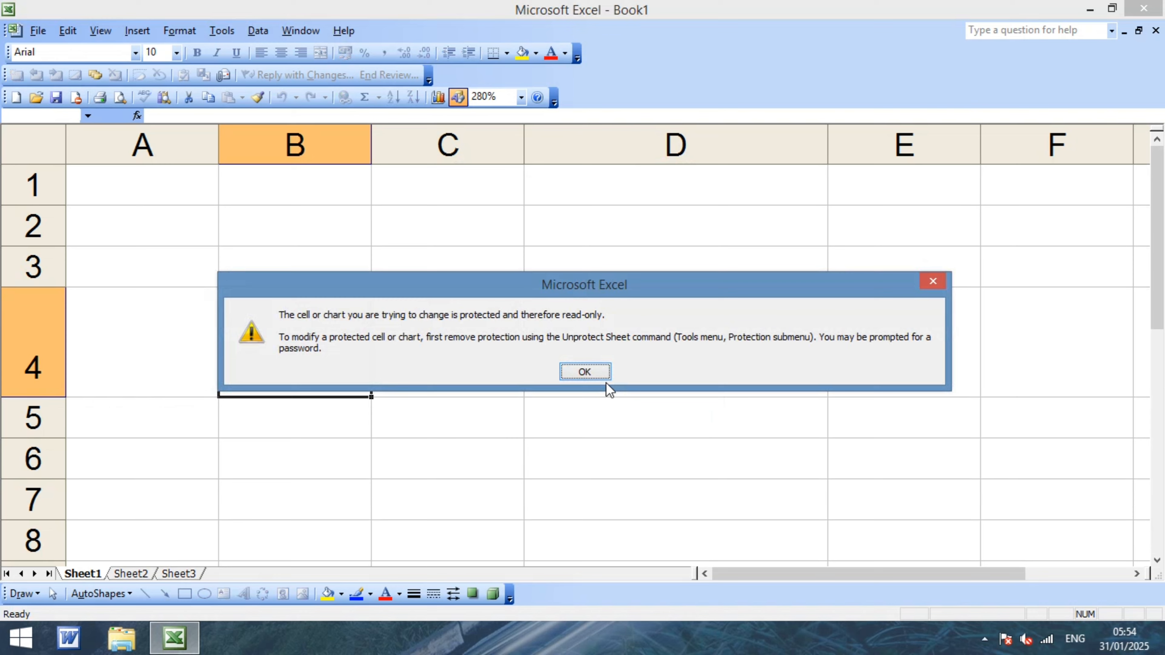
left_click(933, 281)
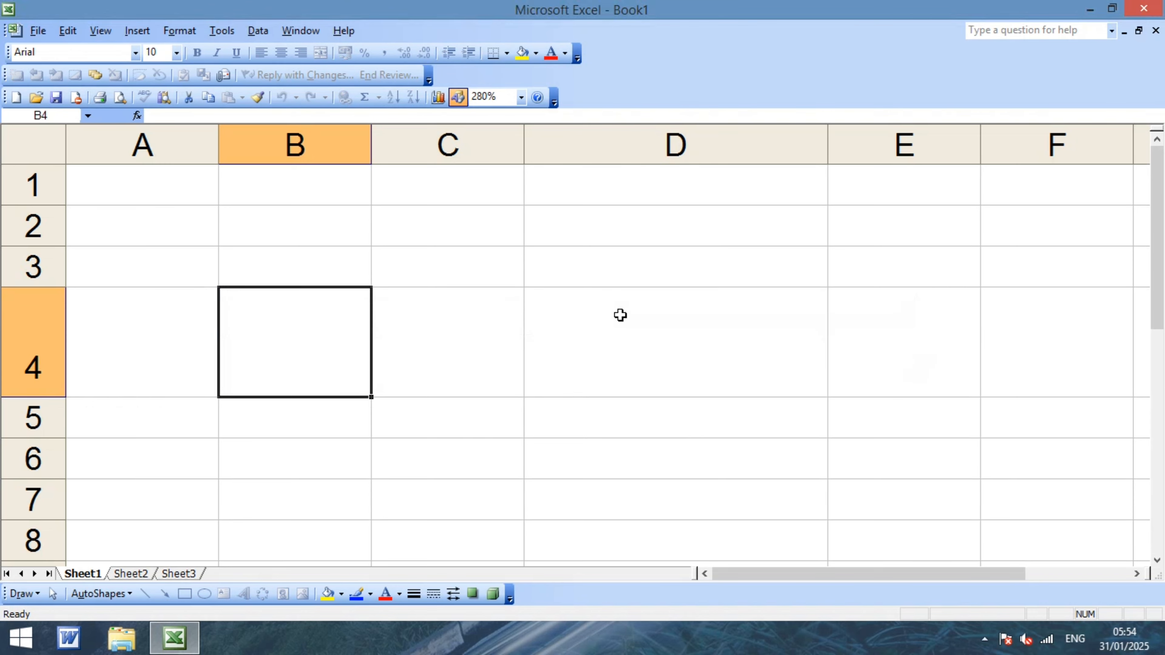
key("a")
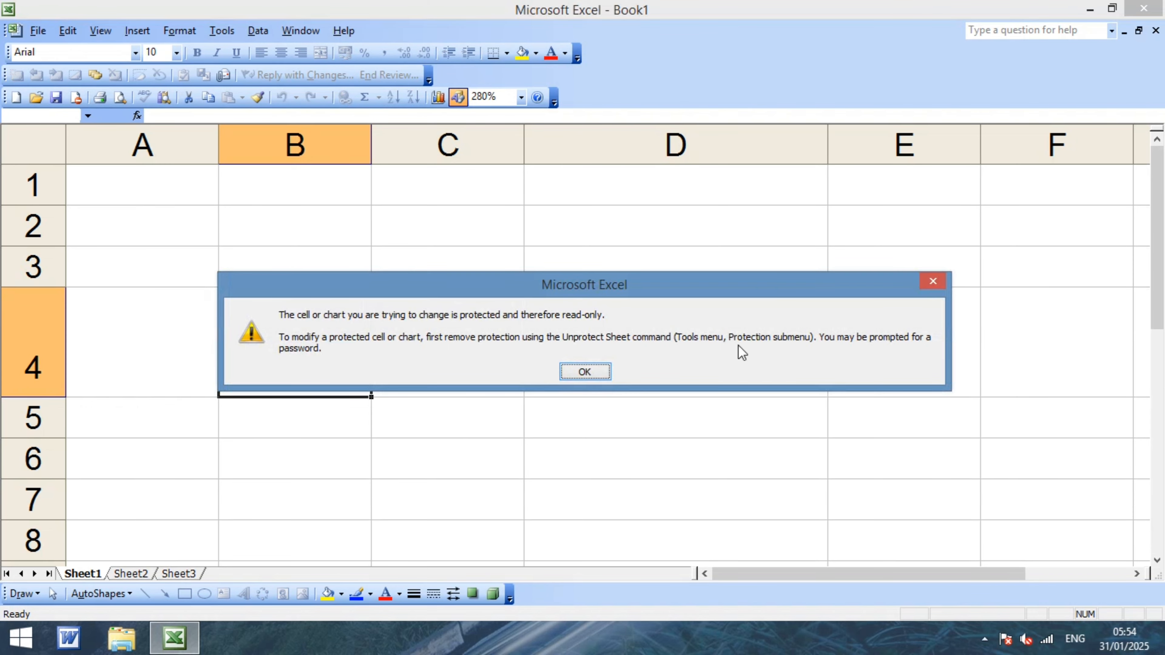
left_click(933, 281)
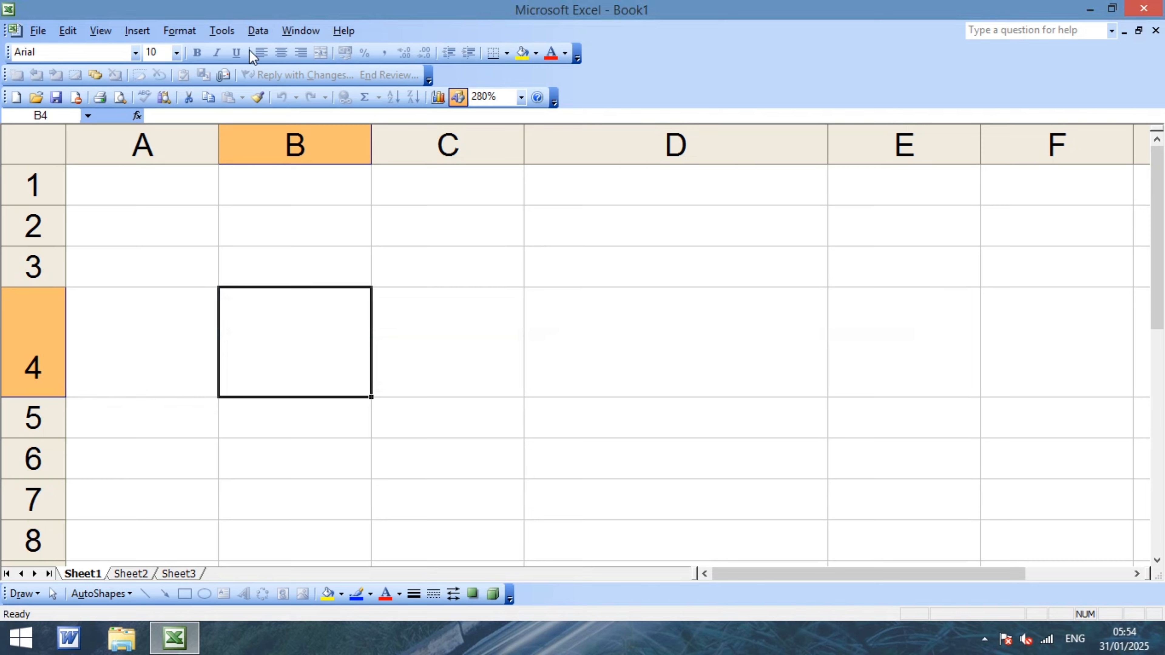
left_click(221, 31)
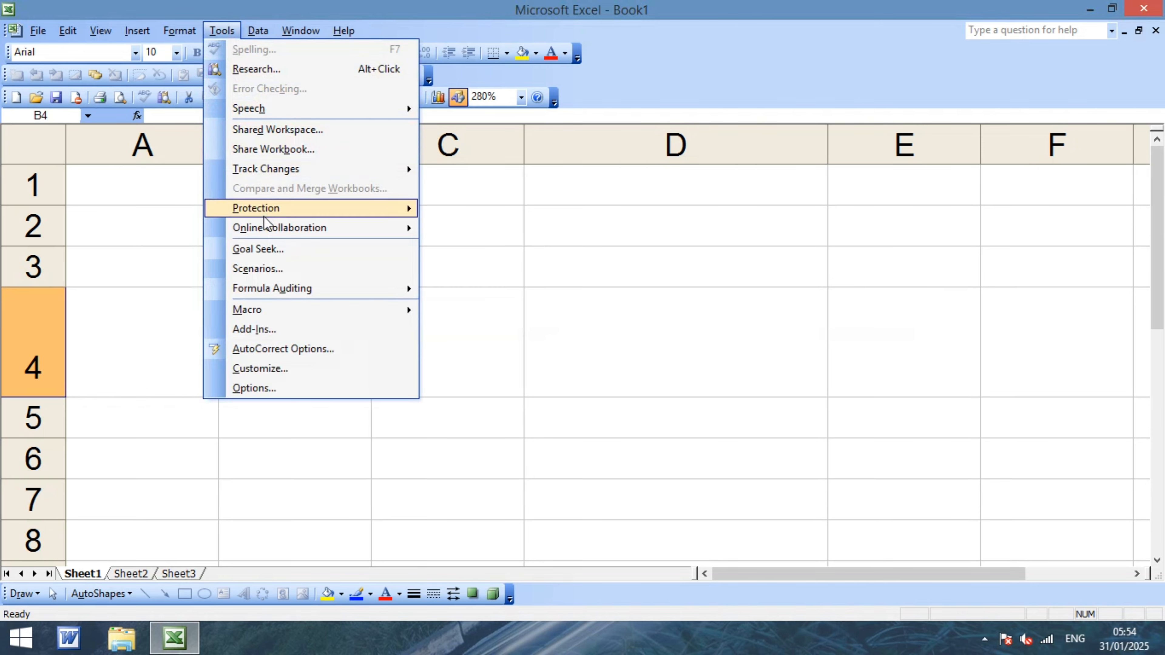
Bring up the Unprotect Sheet password prompt from Tools > Protection.
mouse_move(263, 208)
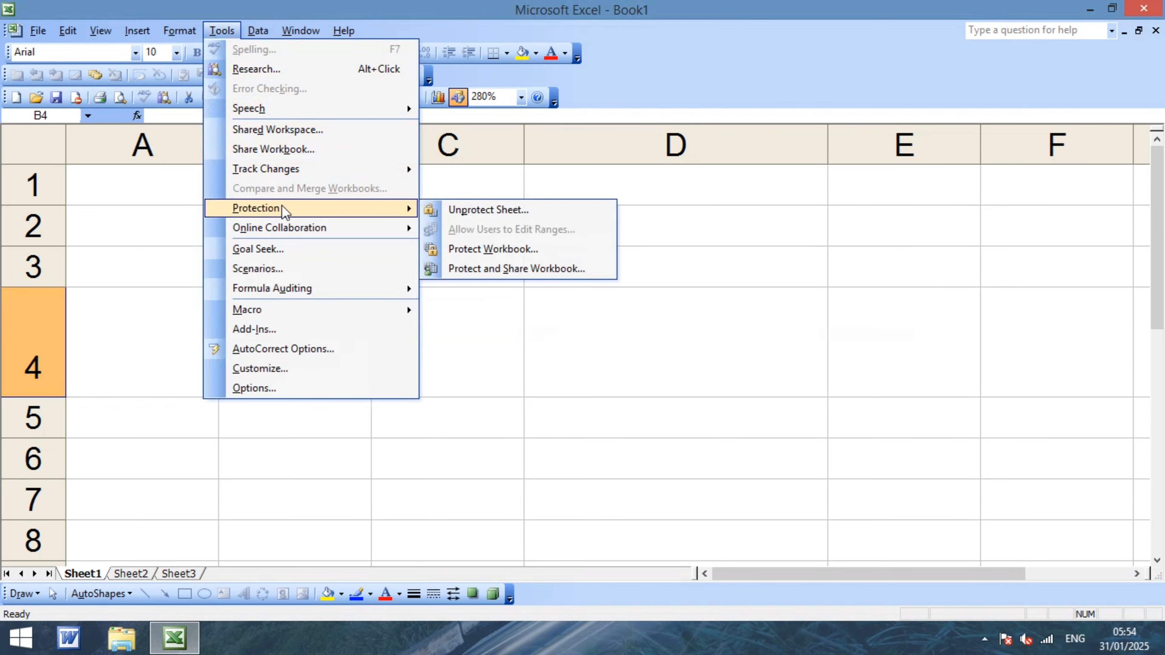
left_click(472, 219)
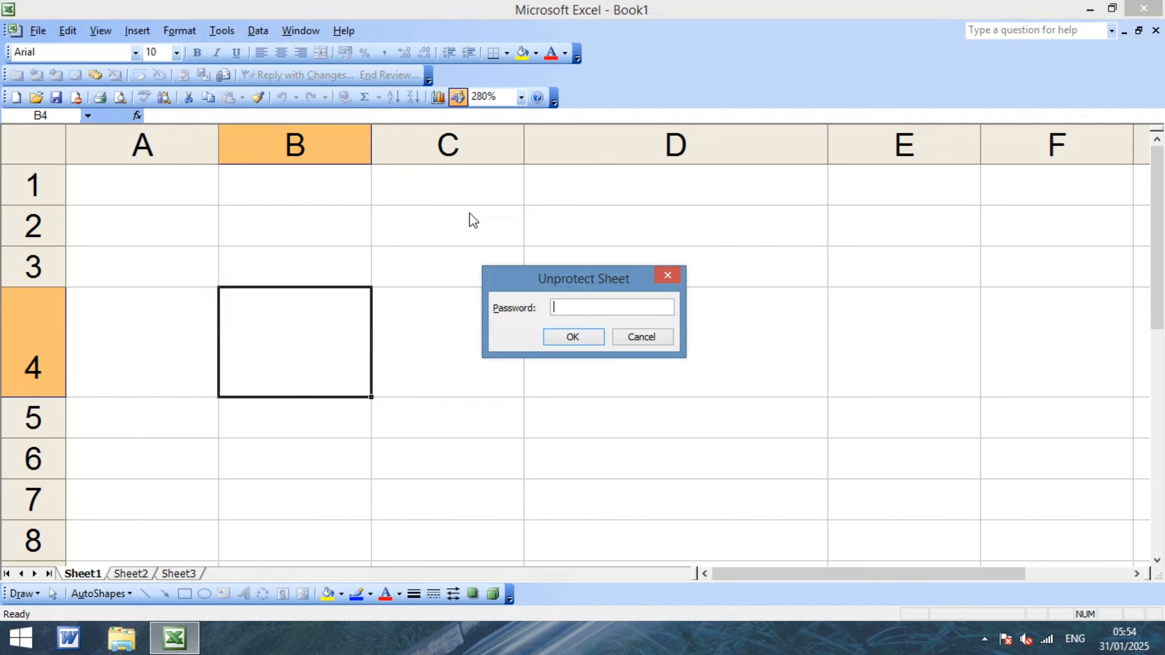
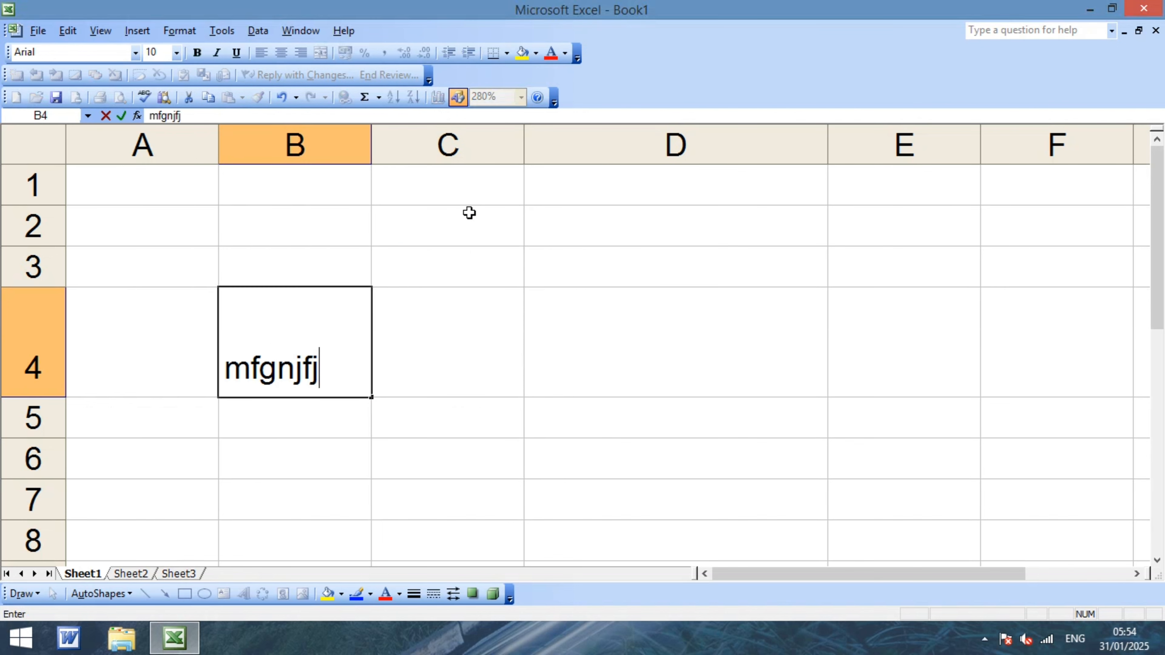
Erase the stray text typed into B4 and leave the cell empty.
key("BackSpace")
key("BackSpace")
key("BackSpace")
key("BackSpace")
key("BackSpace")
key("BackSpace")
key("BackSpace")
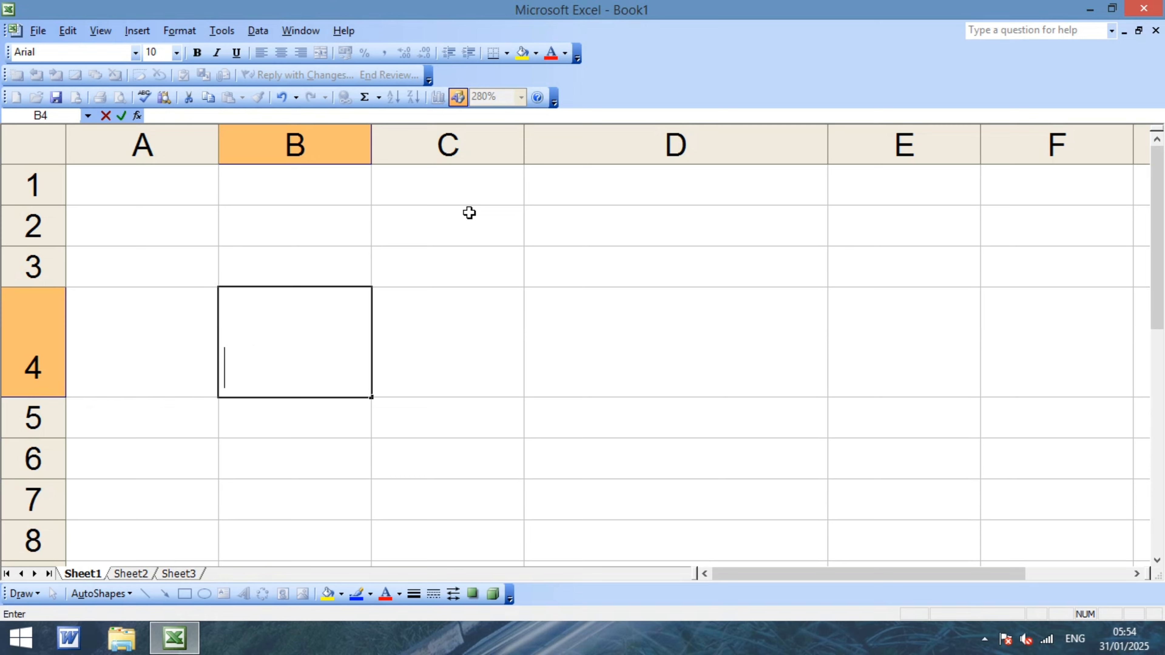
key("Return")
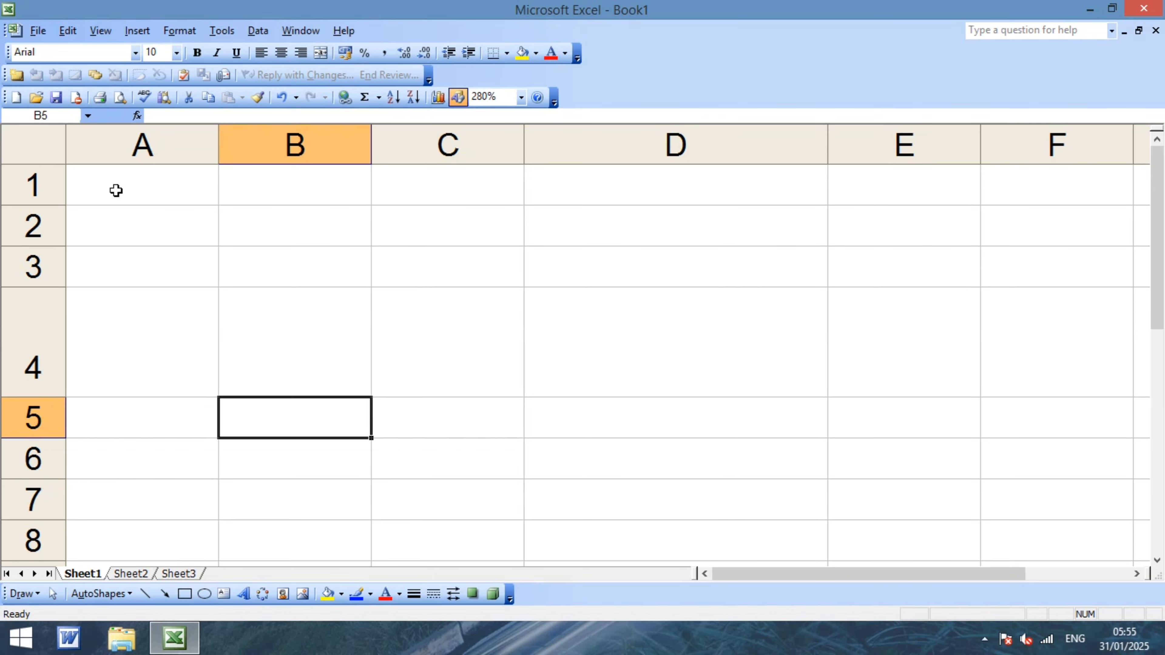
left_click_drag(115, 187, 723, 489)
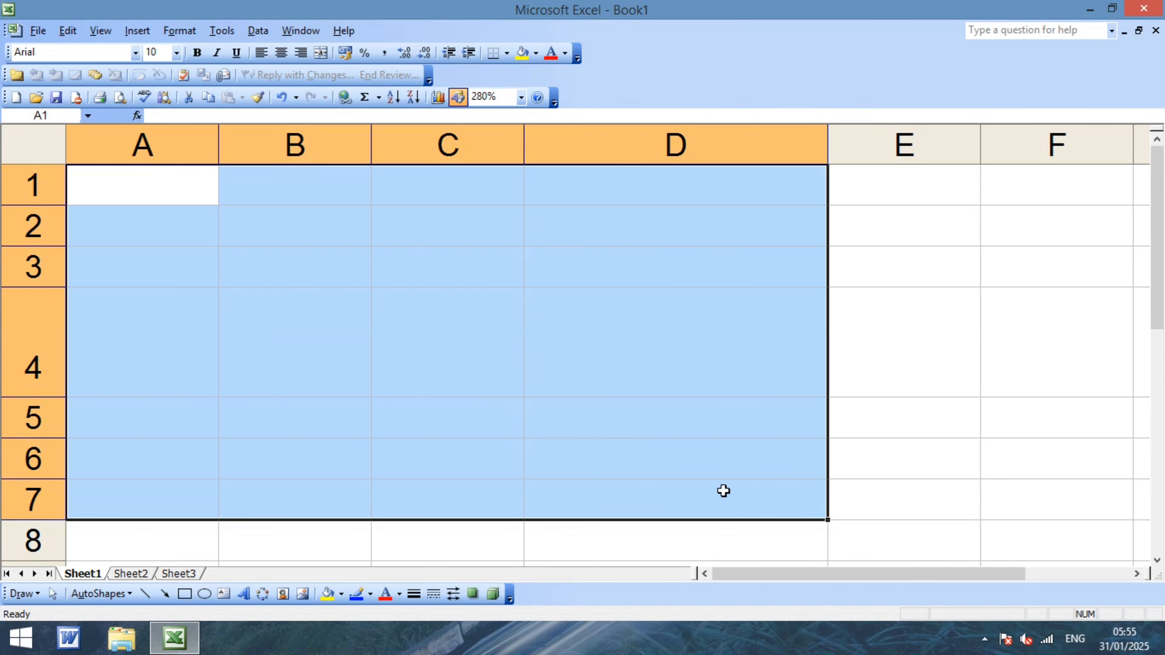
left_click(625, 380)
type("55")
key("Return")
type("55")
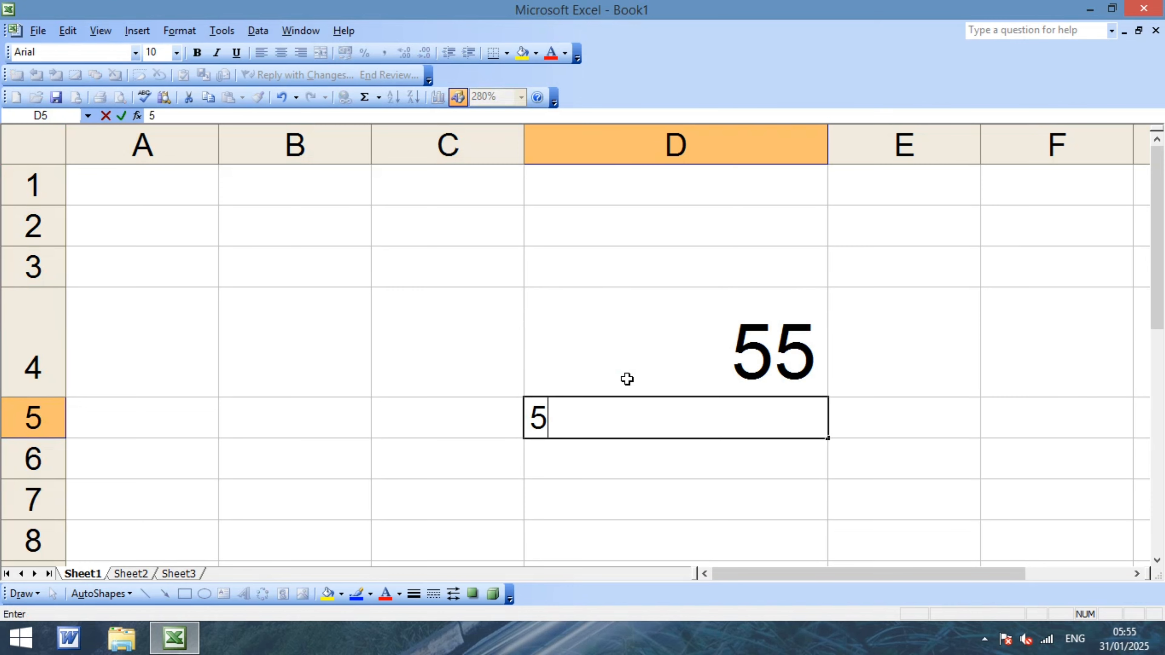
key("Return")
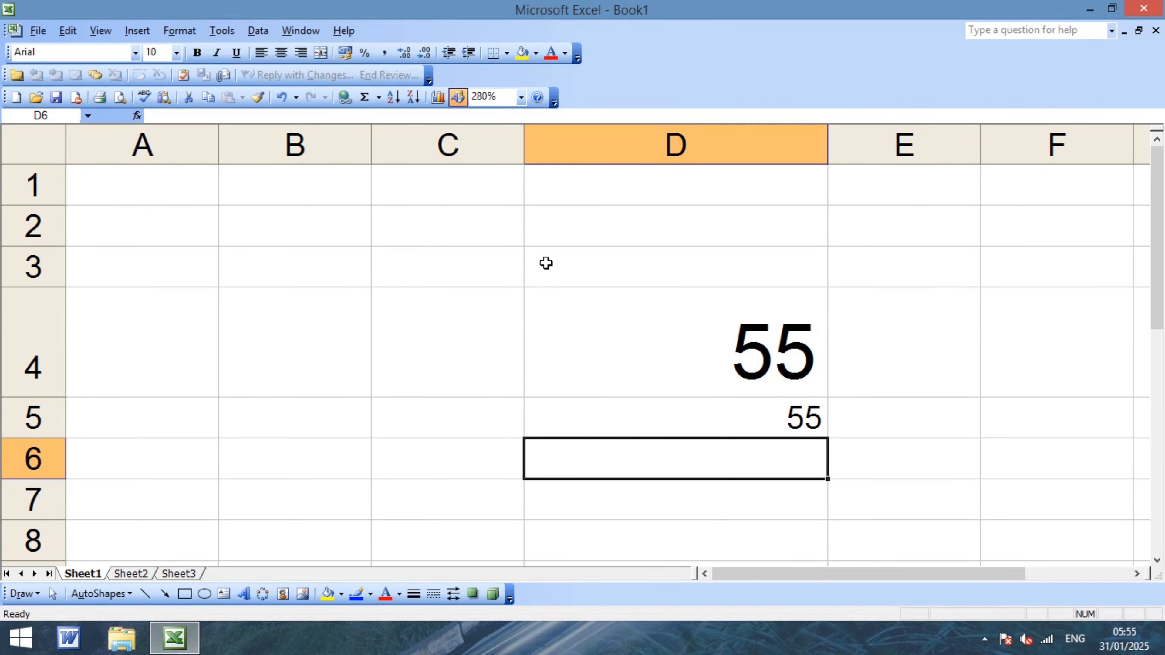
left_click_drag(566, 237, 802, 453)
key("Delete")
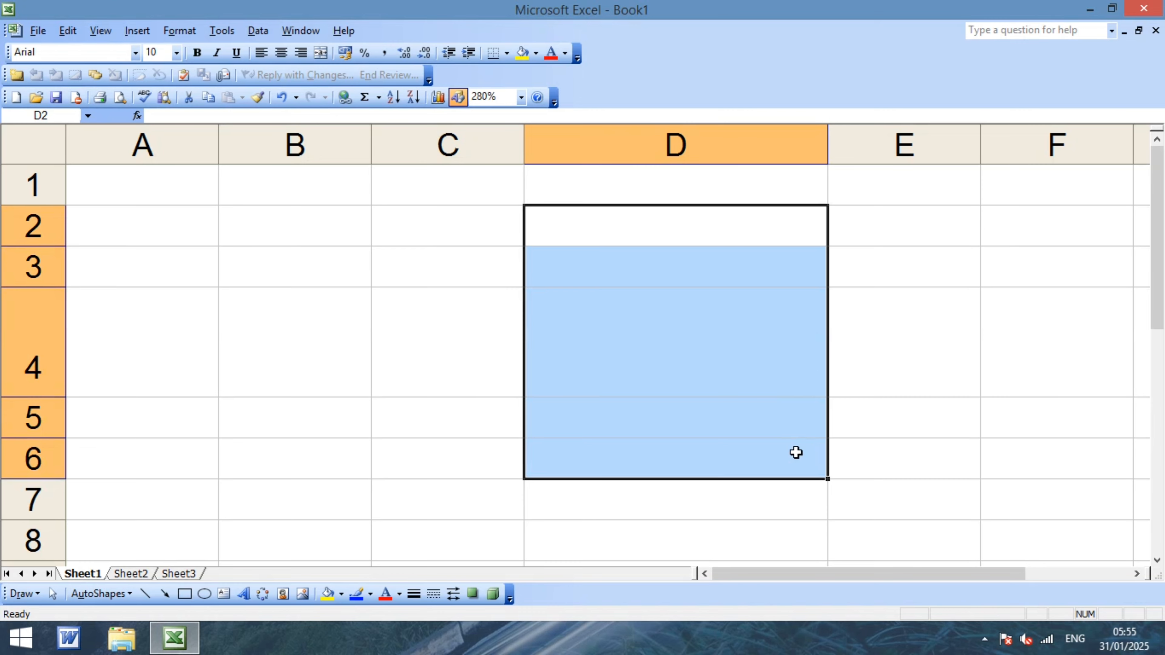
left_click(82, 236)
left_click_drag(122, 183, 671, 448)
left_click(536, 319)
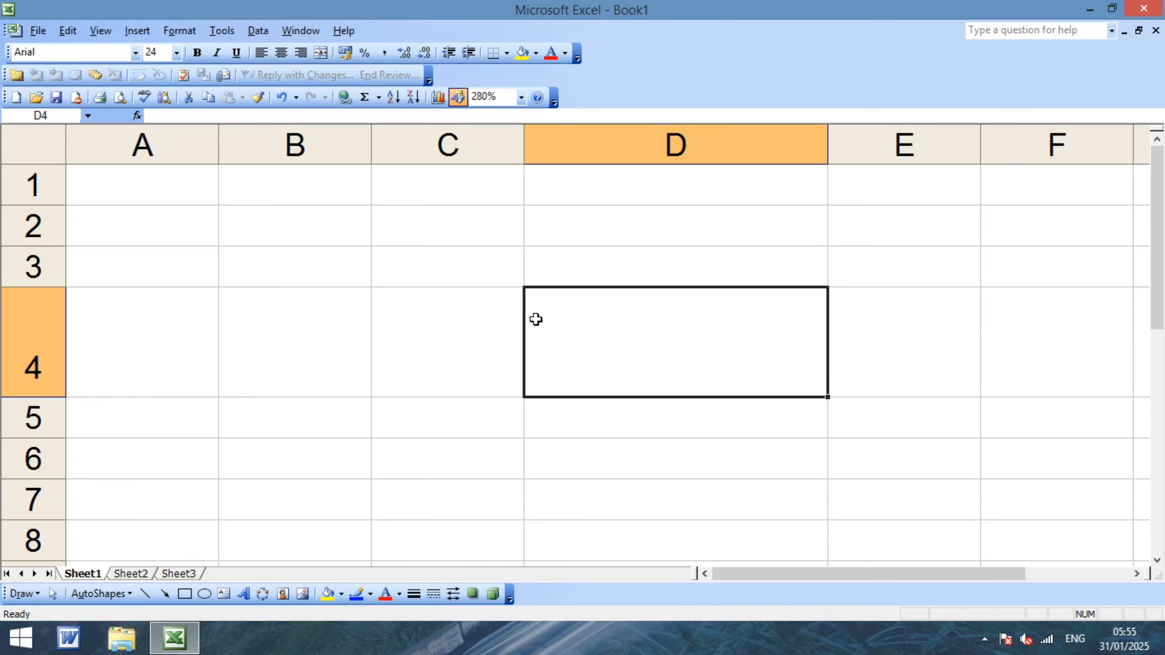
Password-protect Sheet1, then try editing D4 and dismiss the read-only warning.
left_click(222, 31)
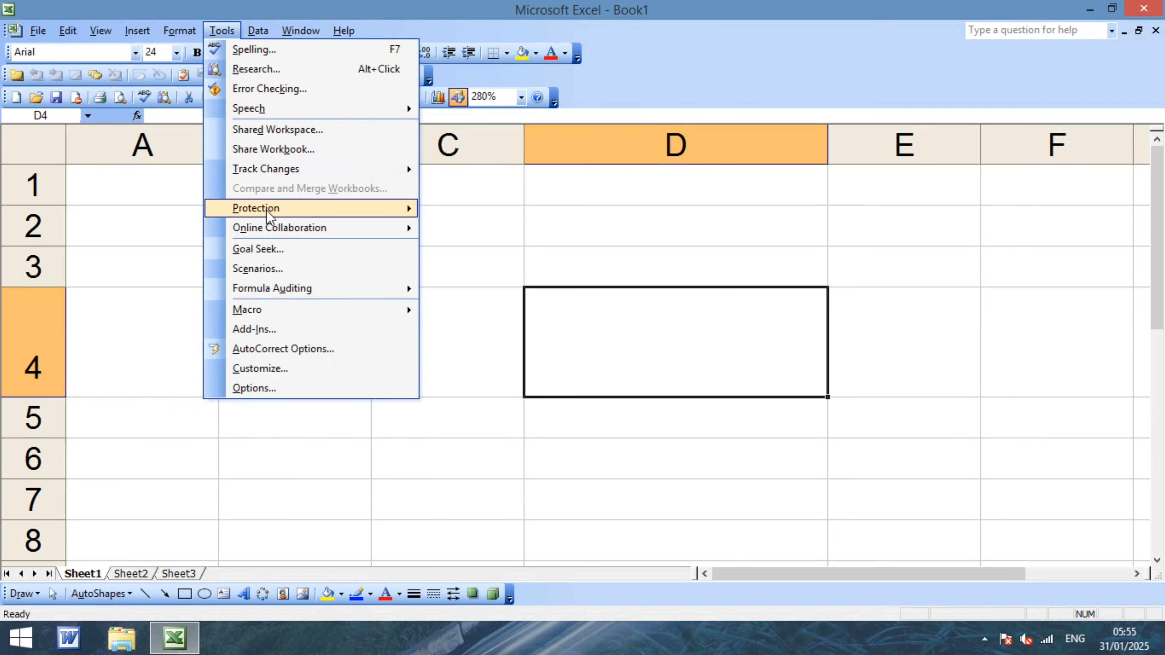
mouse_move(407, 213)
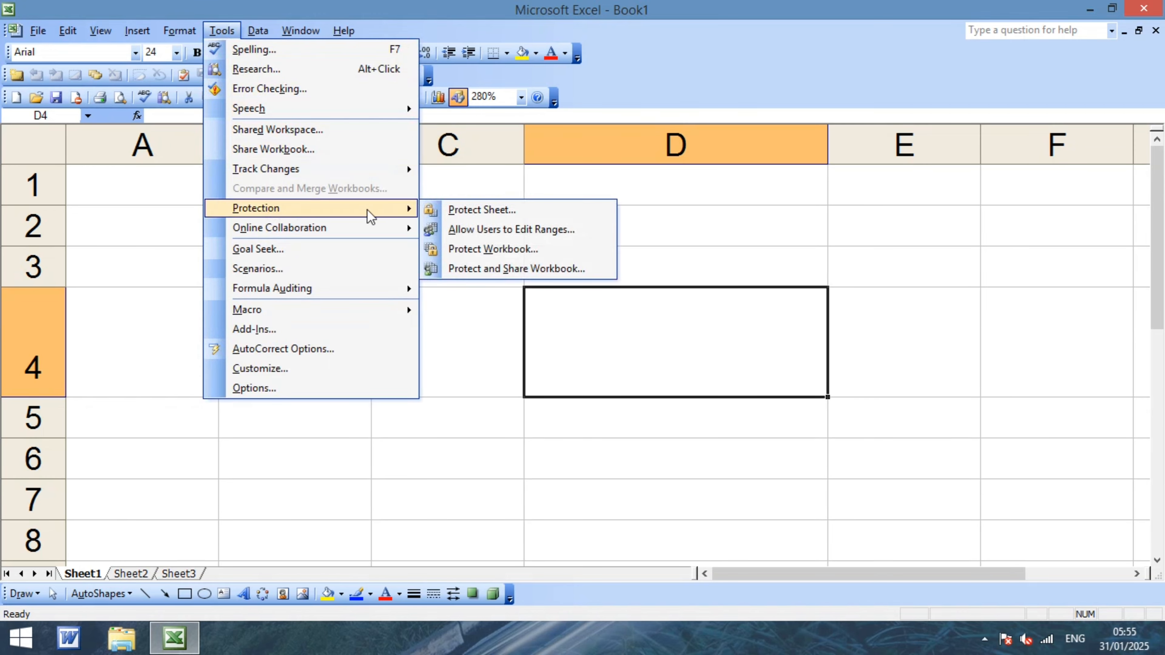
left_click(489, 212)
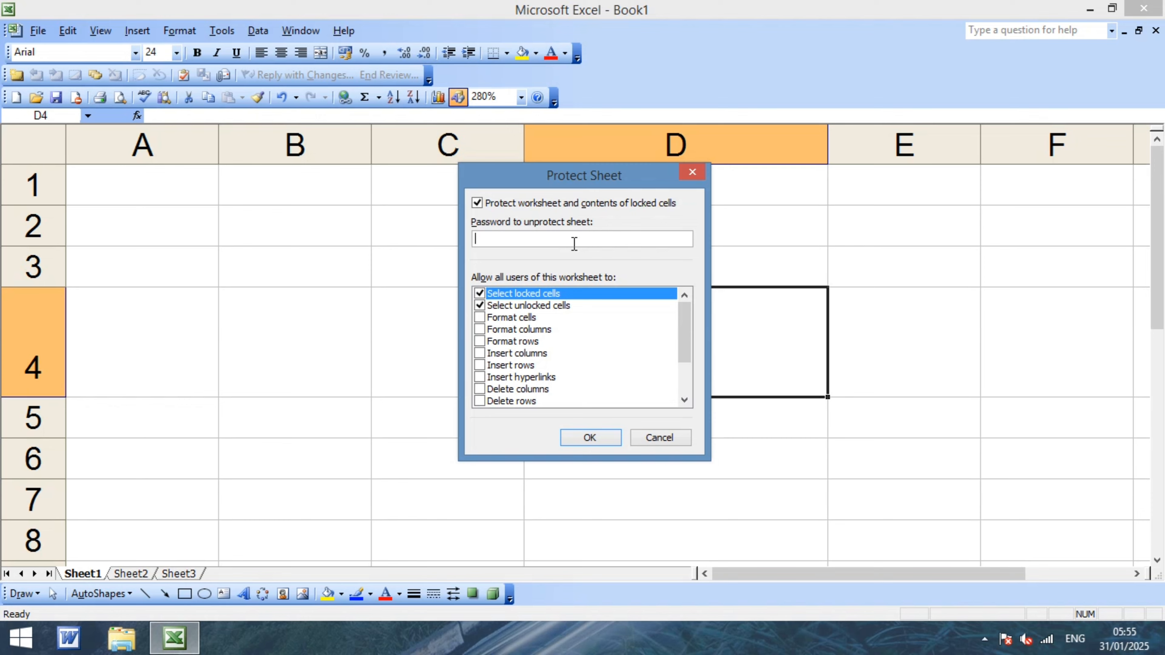
type("1")
left_click(598, 436)
type("1")
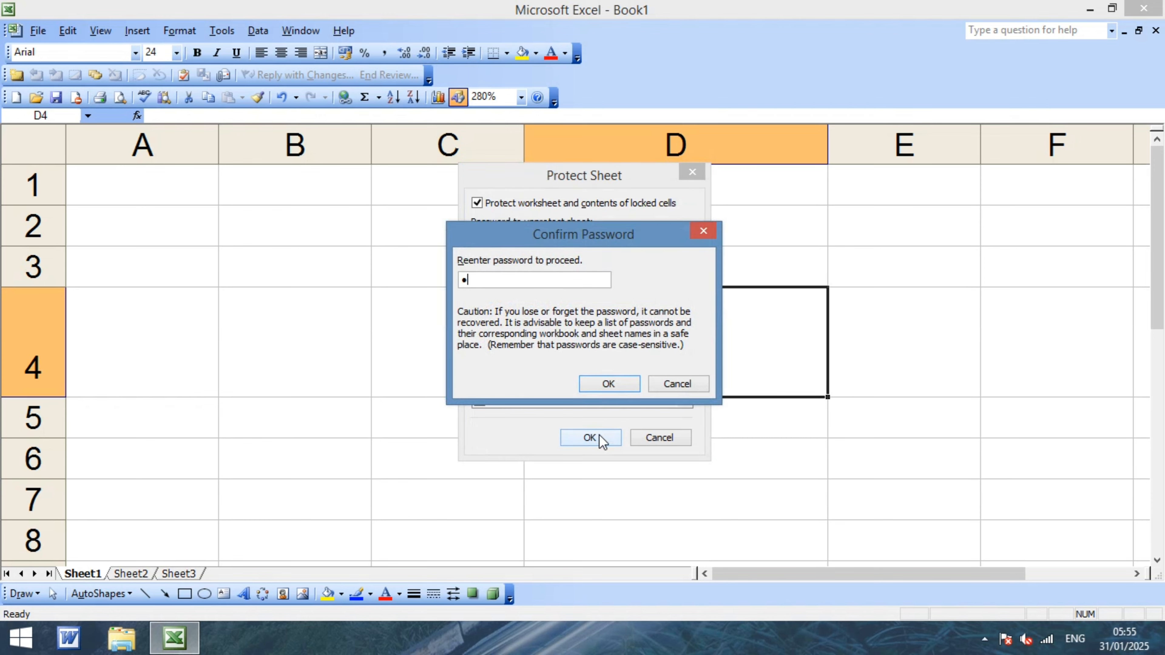
left_click(609, 379)
double_click(608, 376)
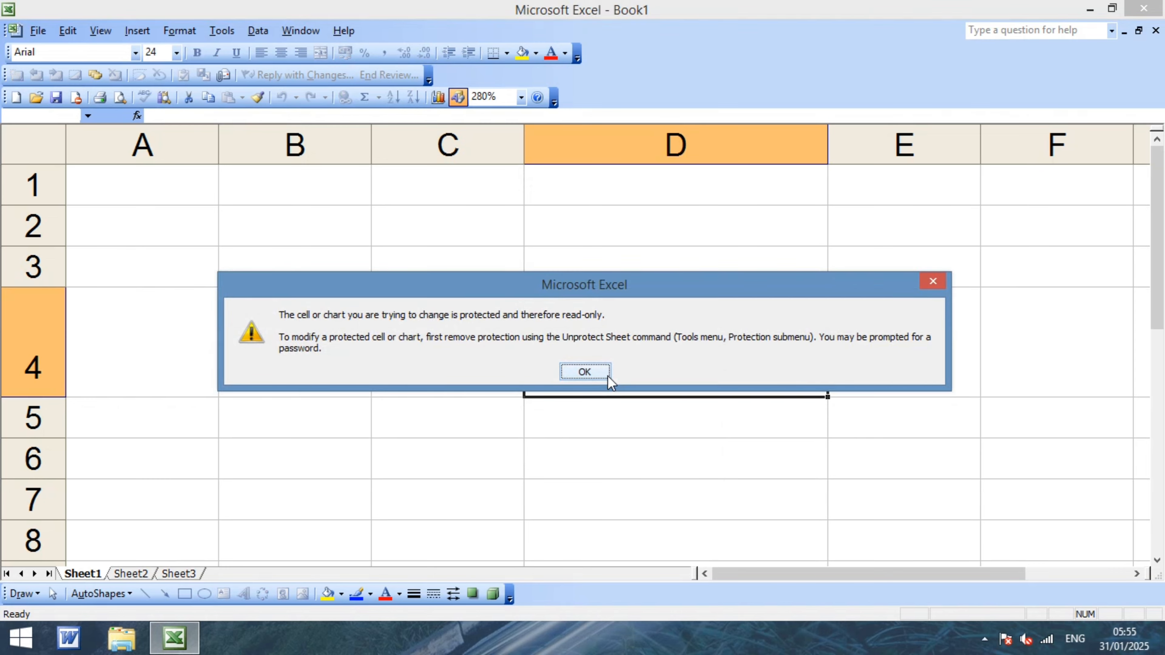
left_click(931, 281)
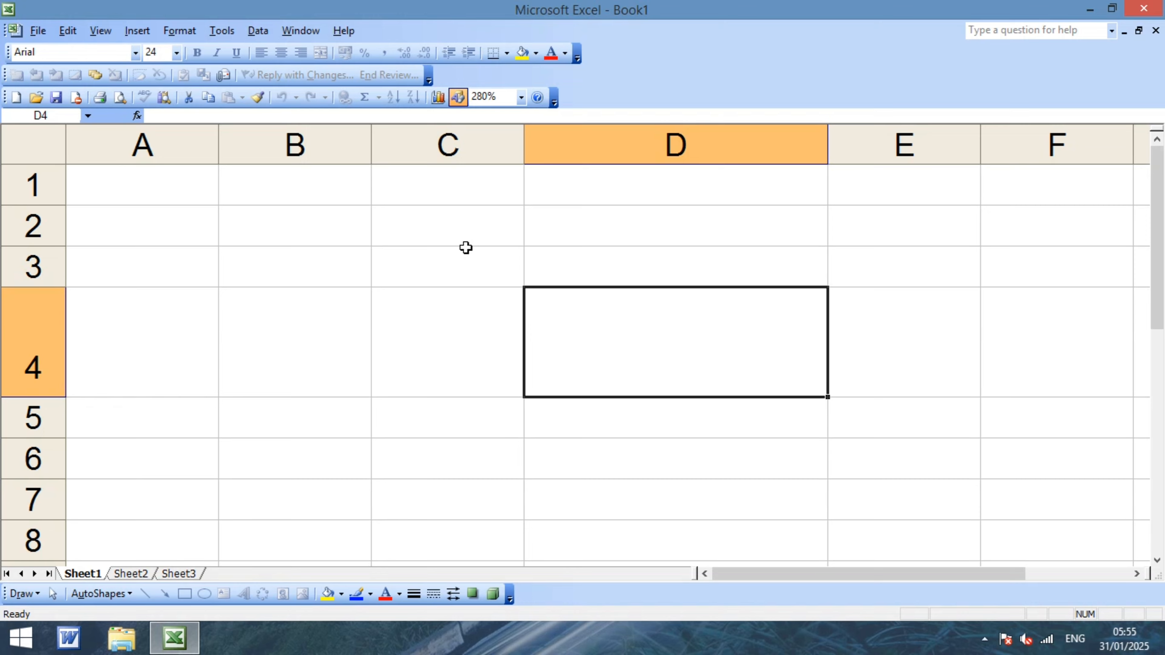
Unprotect Sheet1 by entering its password in the Unprotect Sheet prompt.
left_click(212, 35)
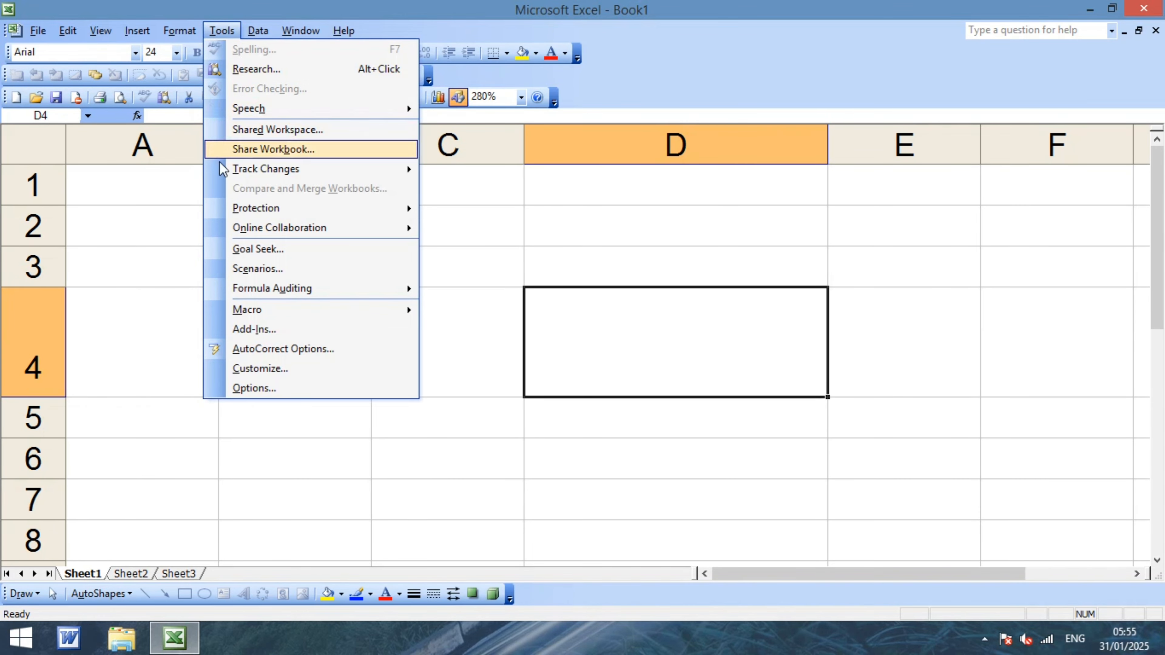
mouse_move(253, 202)
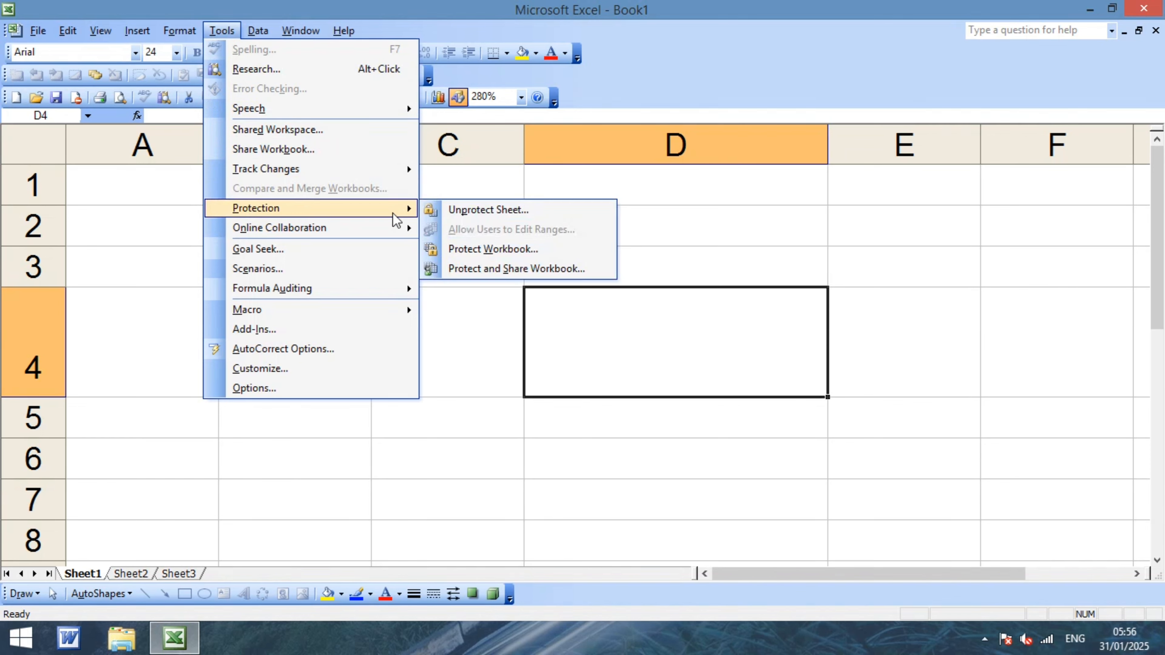
left_click(462, 213)
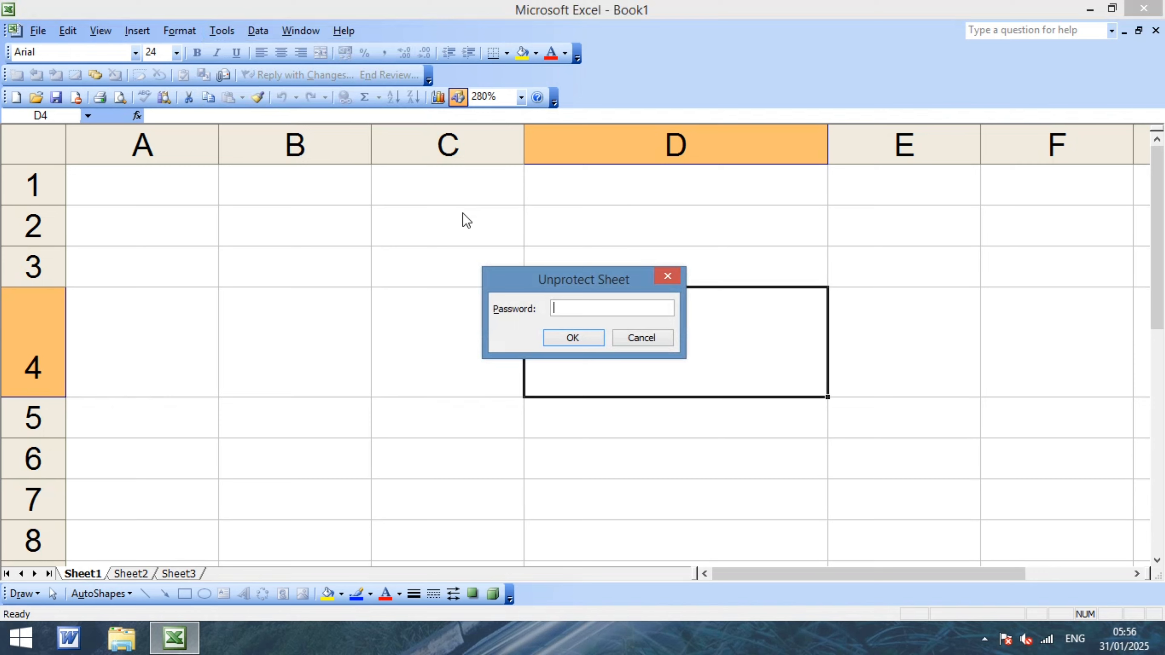
type("1")
key("Return")
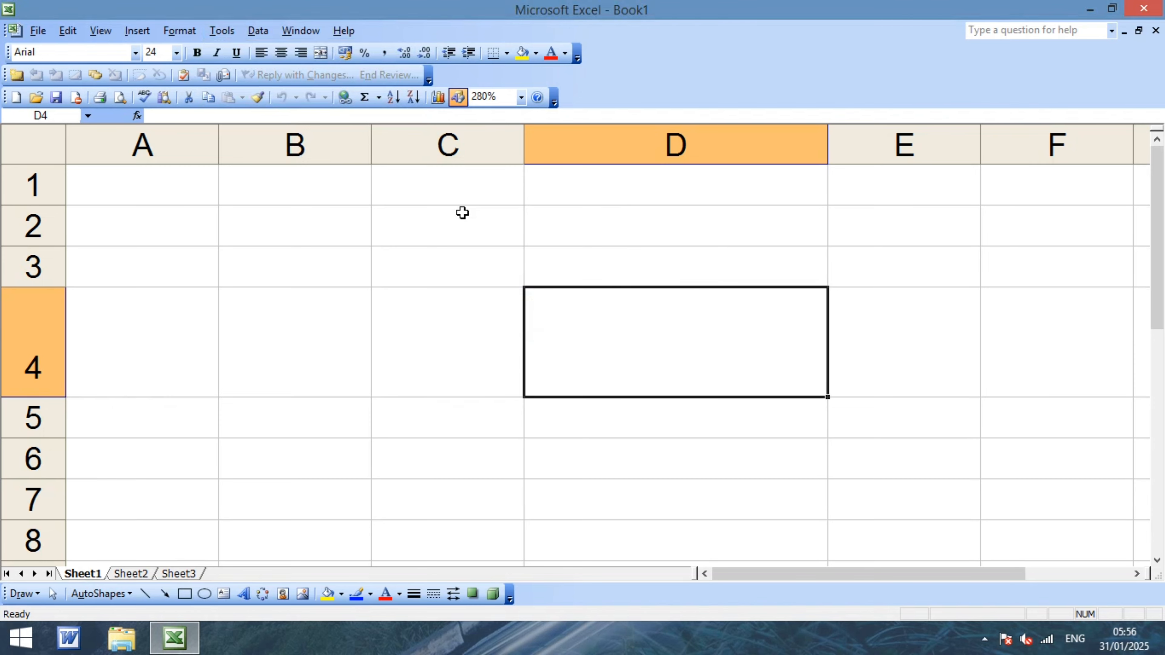
Enter test values jjj and 565 in D4:D5, then clear C3:D5.
type("jjj")
key("Return")
type("565")
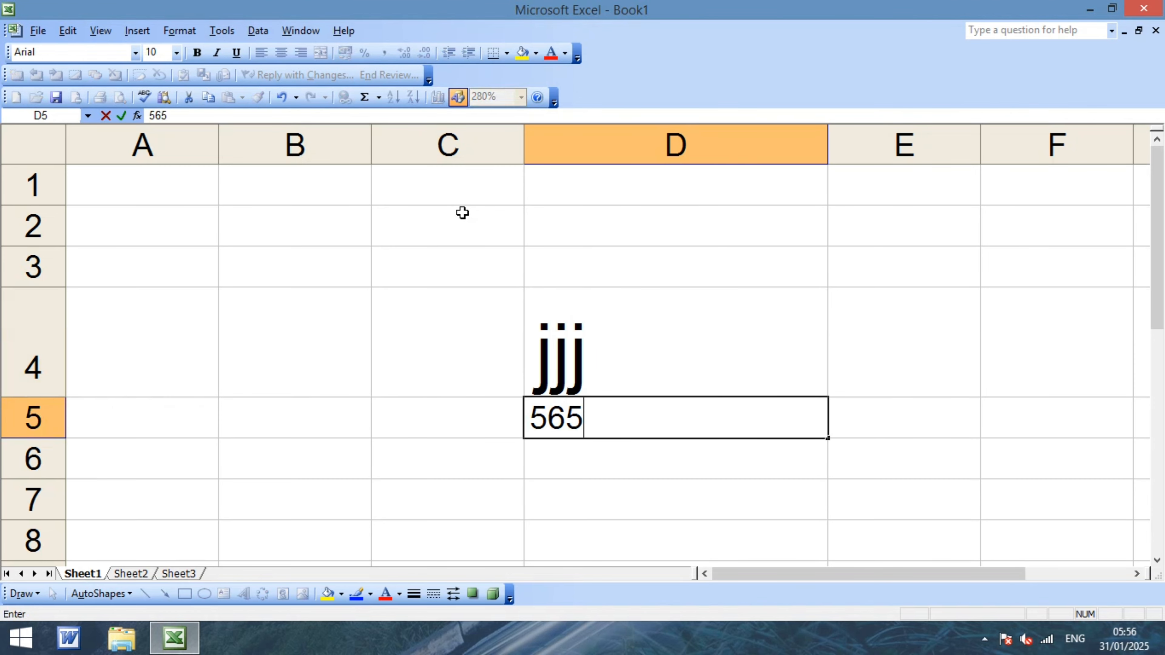
key("Return")
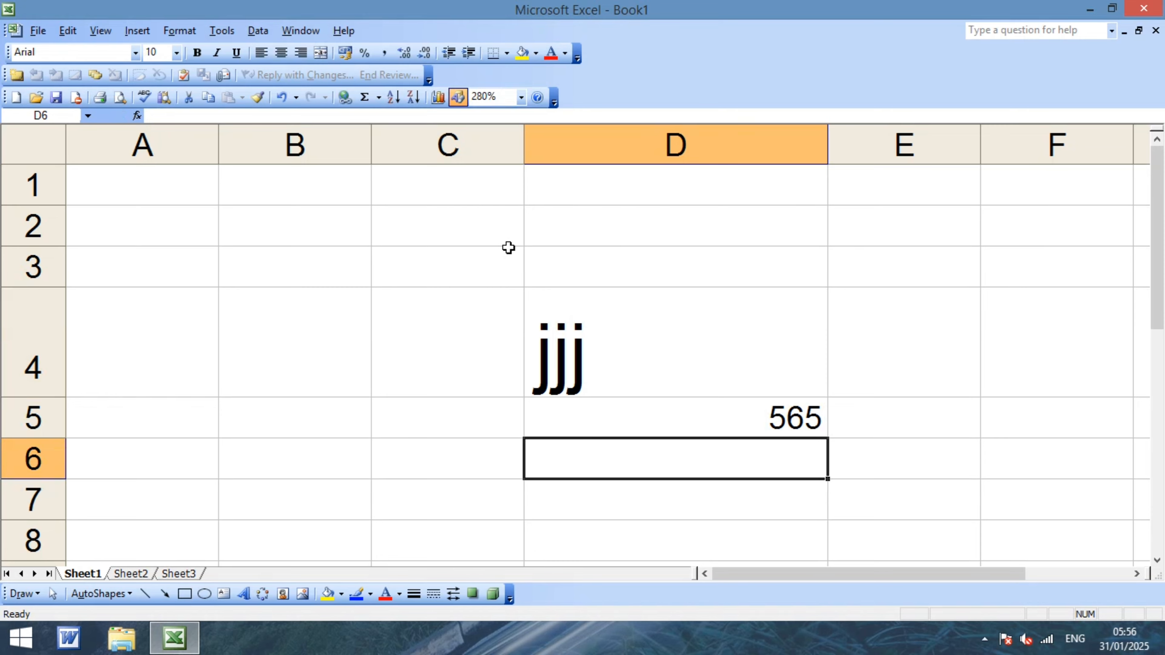
left_click_drag(507, 248, 772, 412)
key("Delete")
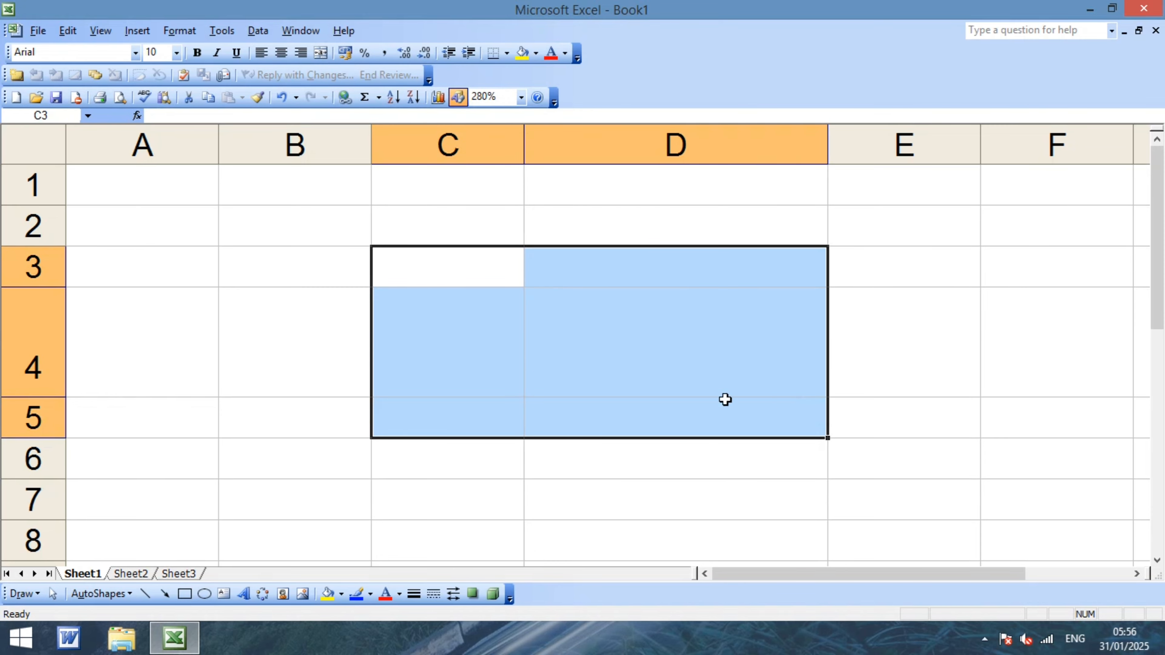
left_click(254, 250)
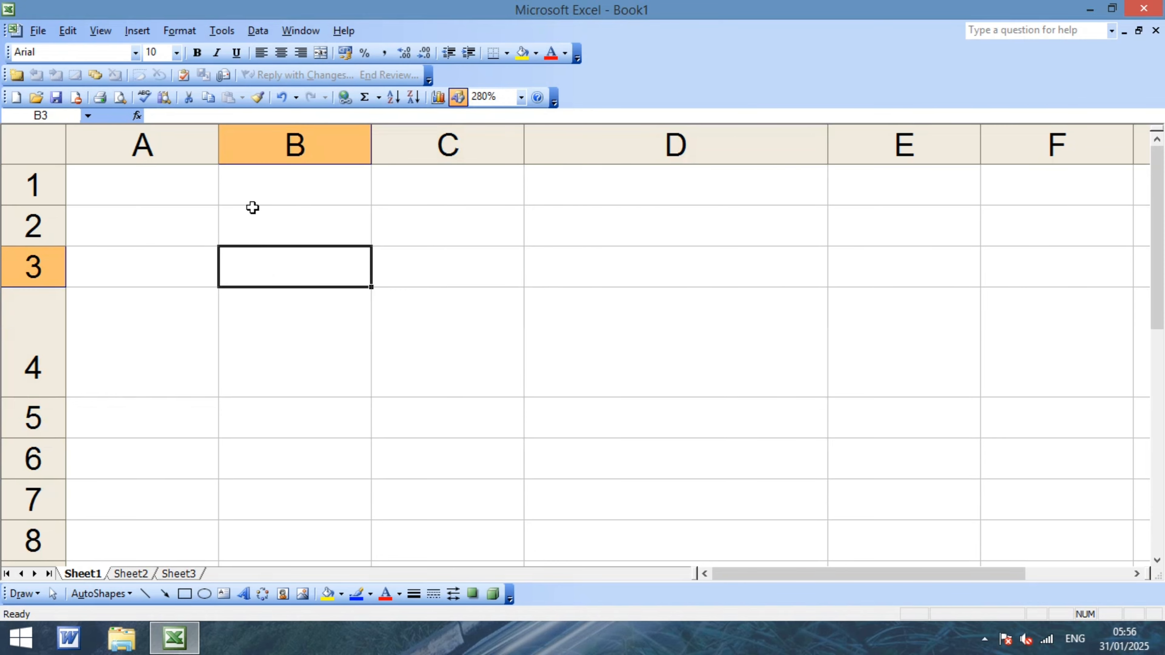
left_click(219, 33)
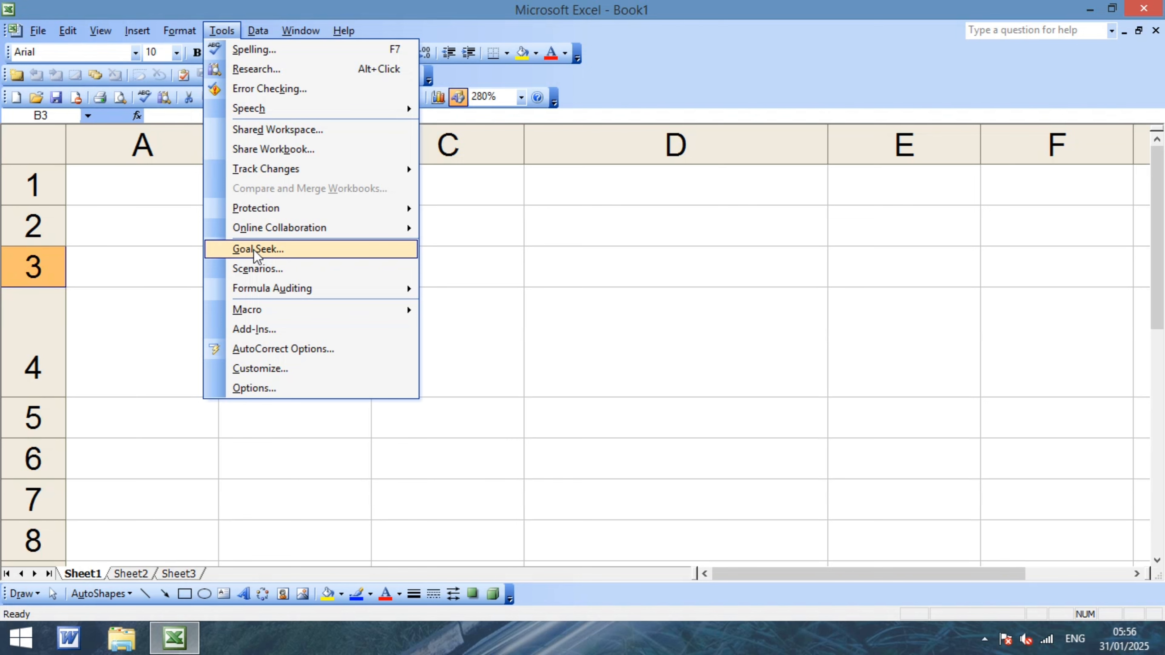
left_click(607, 374)
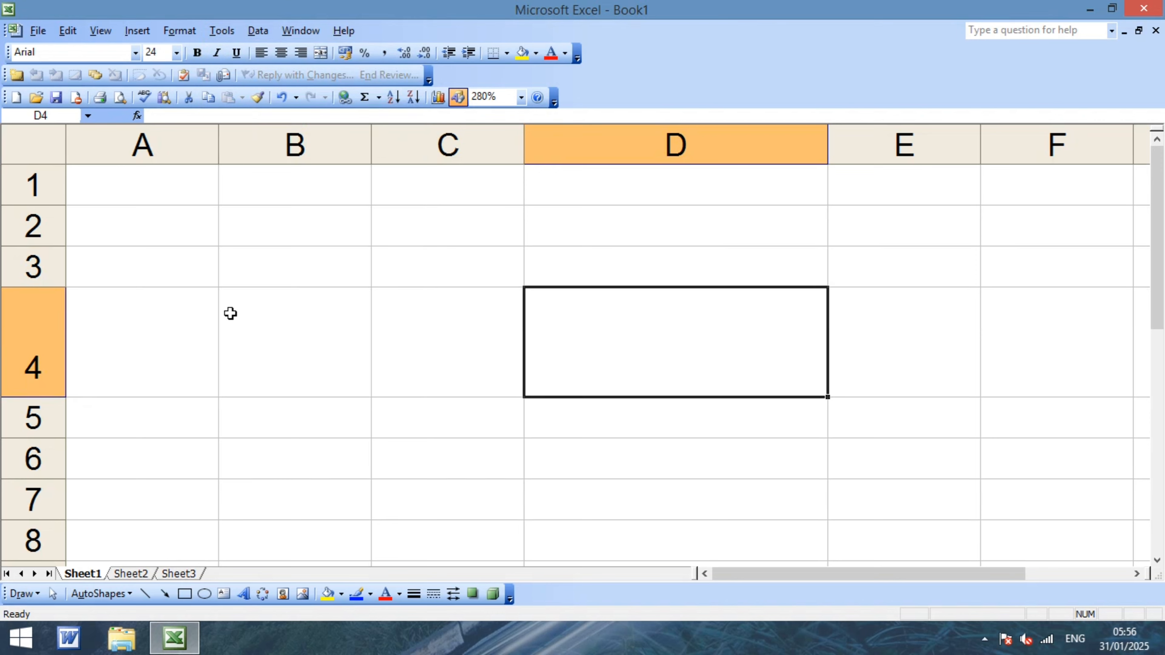
left_click(197, 313)
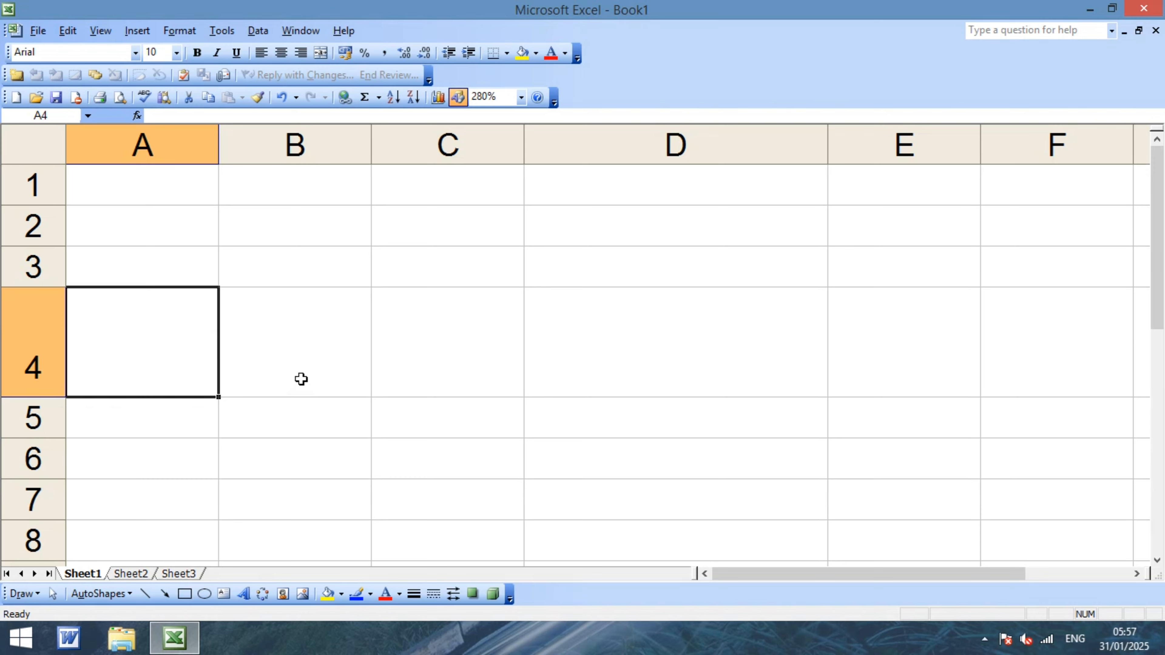
Enter 50, 40 and 30 into cells A3, B3 and C3.
left_click(119, 267)
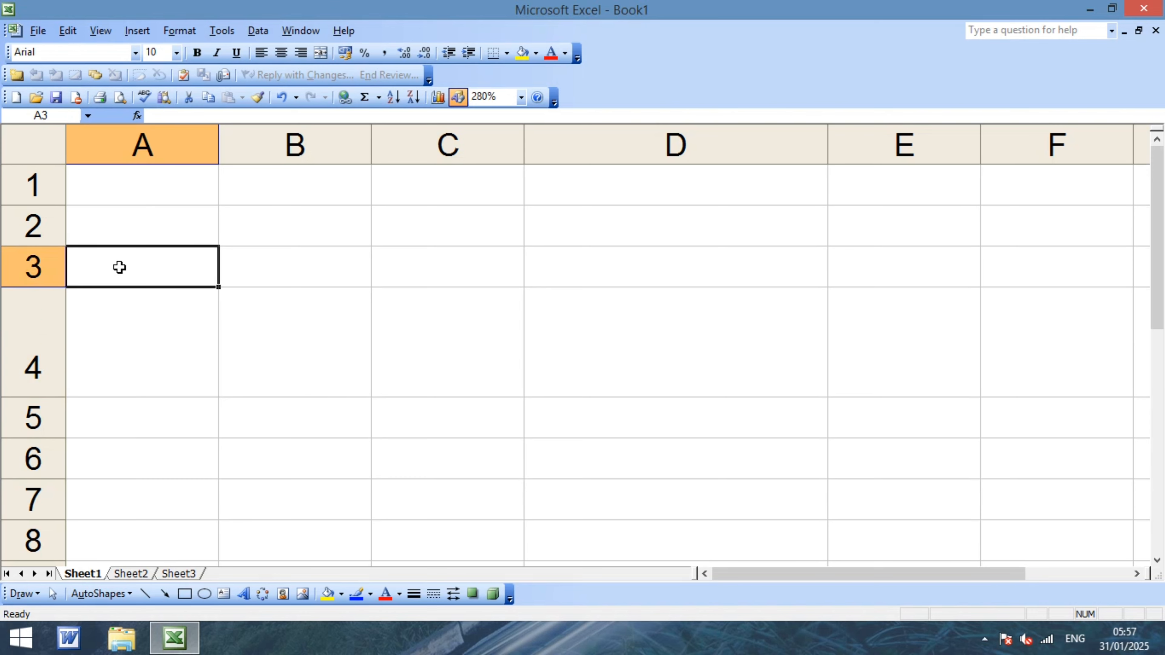
type("50")
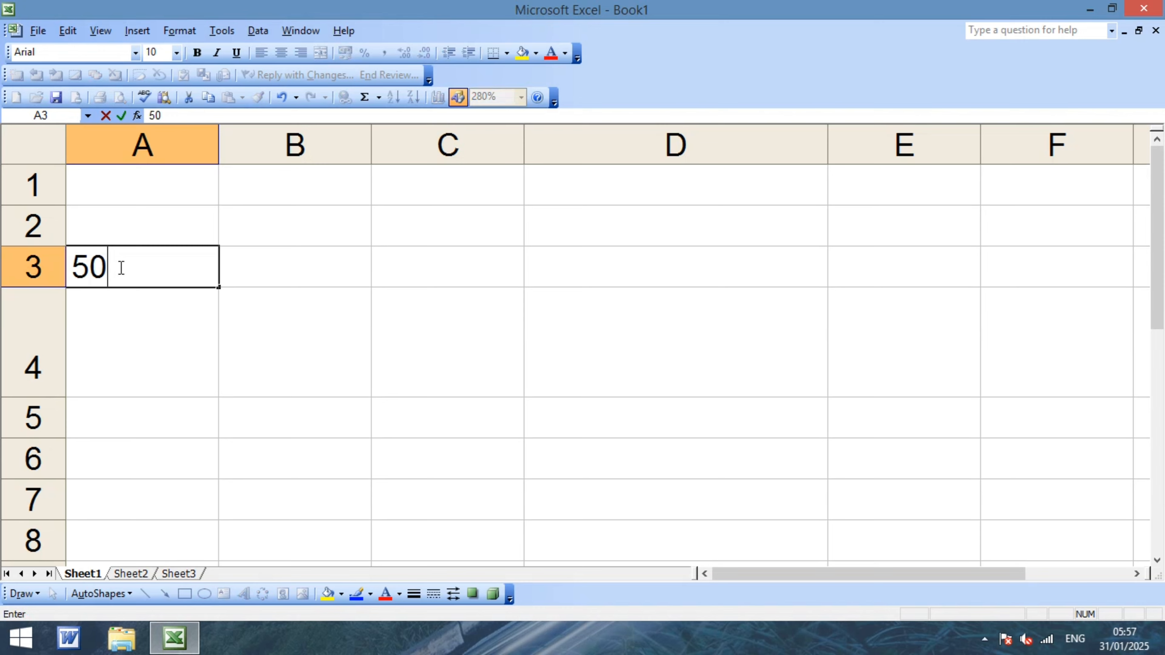
key("Tab")
type("40")
key("Tab")
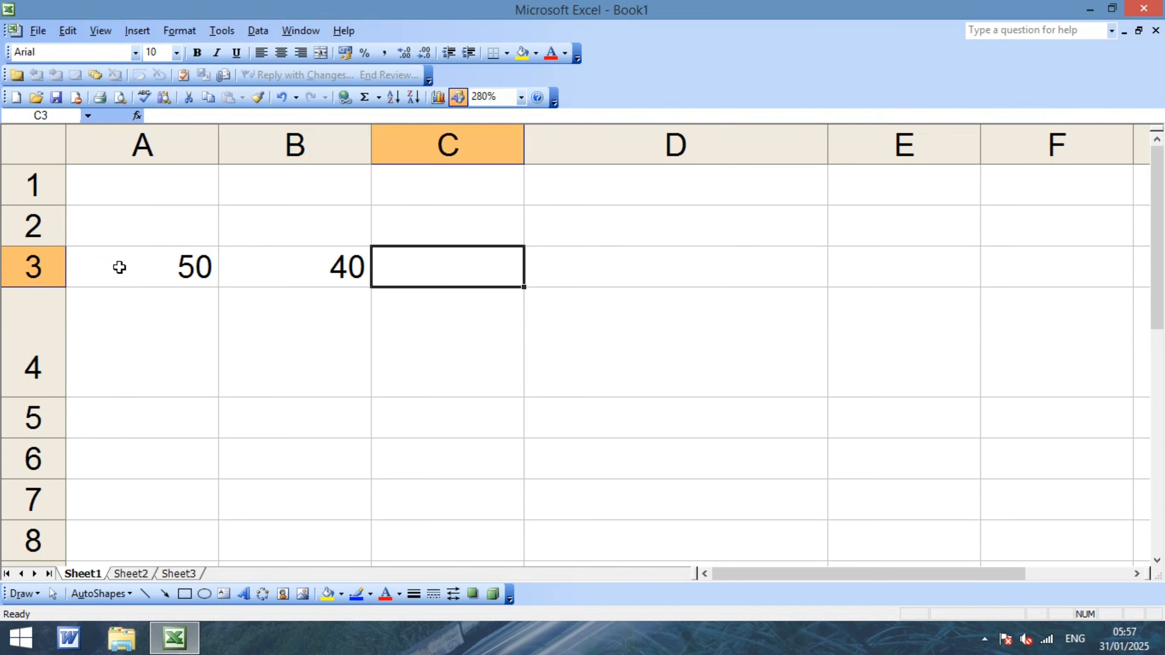
type("30")
key("Tab")
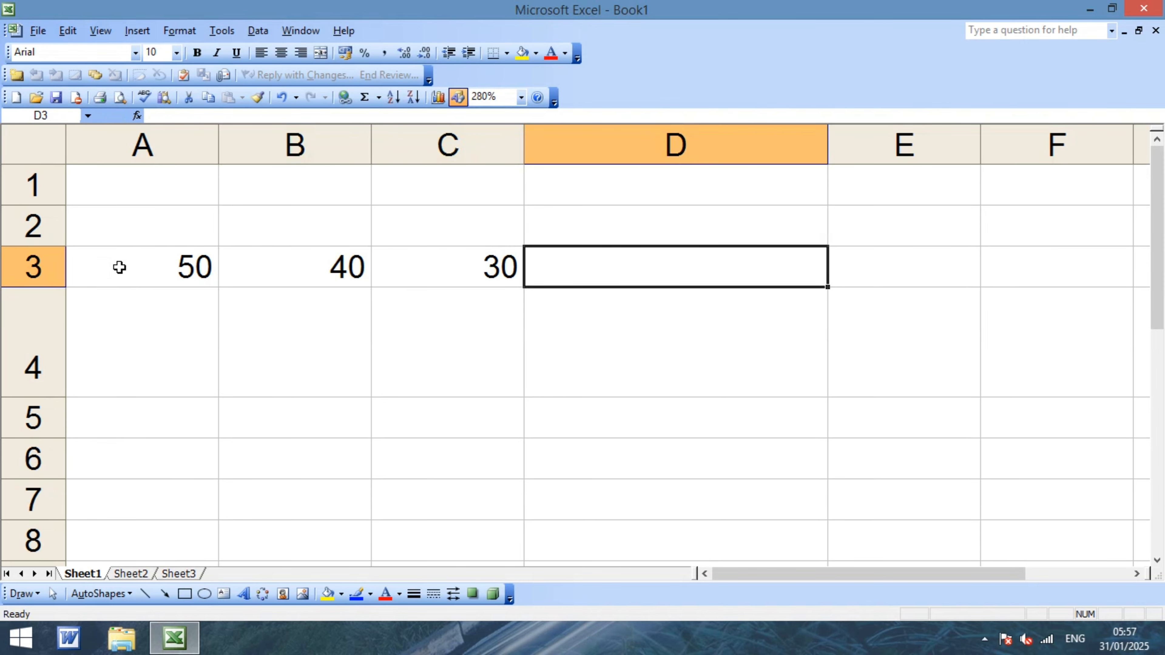
Select the range A3:C3 holding 50, 40 and 30.
left_click(144, 266)
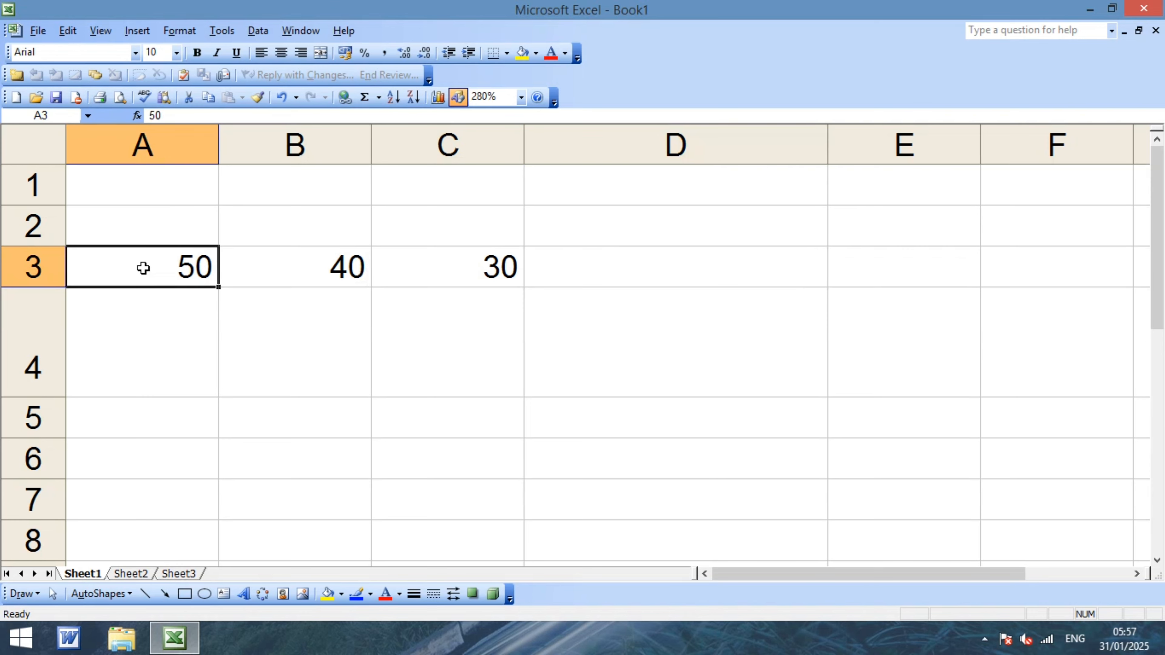
left_click(292, 318)
left_click(173, 318)
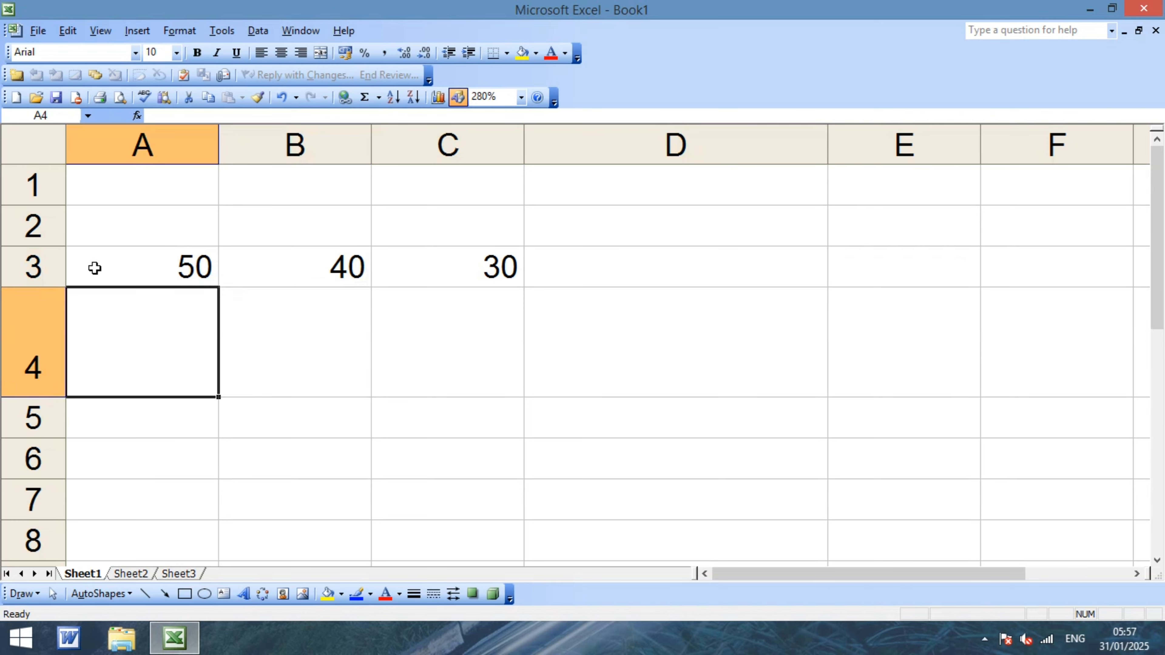
left_click(332, 349)
left_click_drag(105, 267, 440, 261)
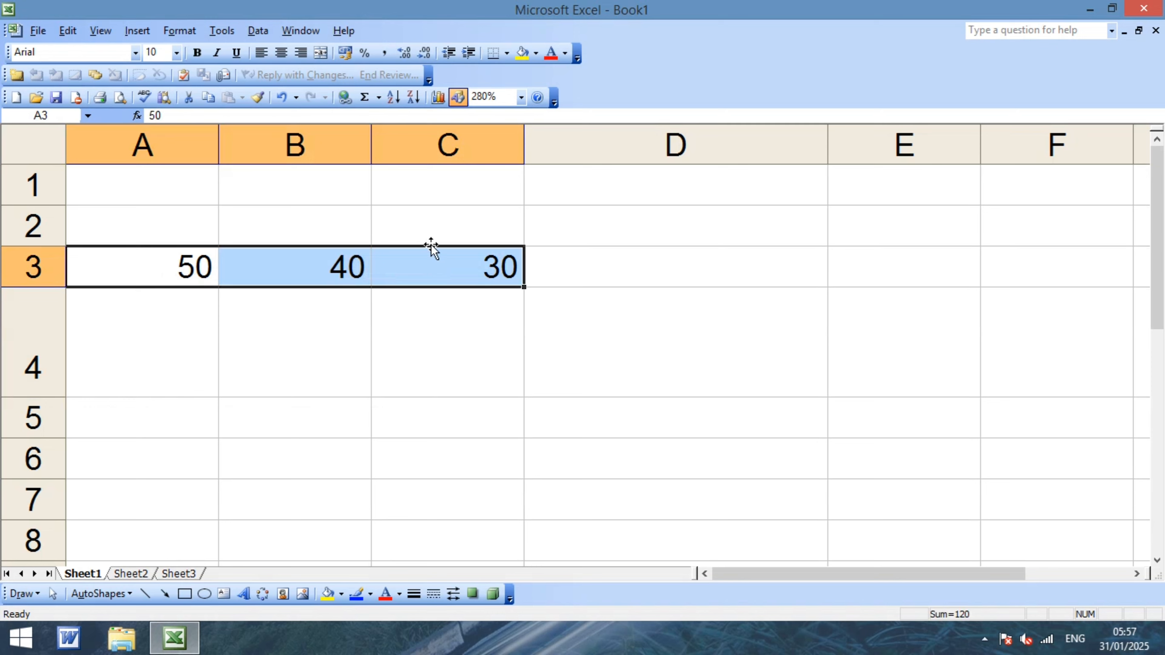
AutoSum the A3:C3 values into D3, then delete that first total.
left_click(368, 101)
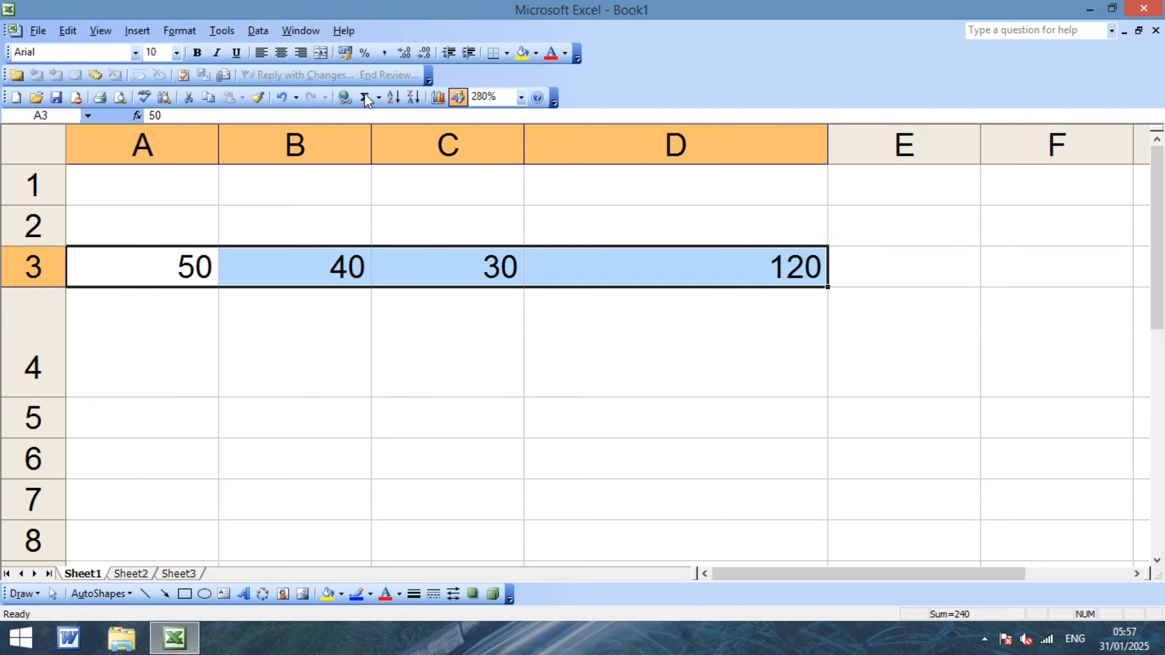
left_click(667, 323)
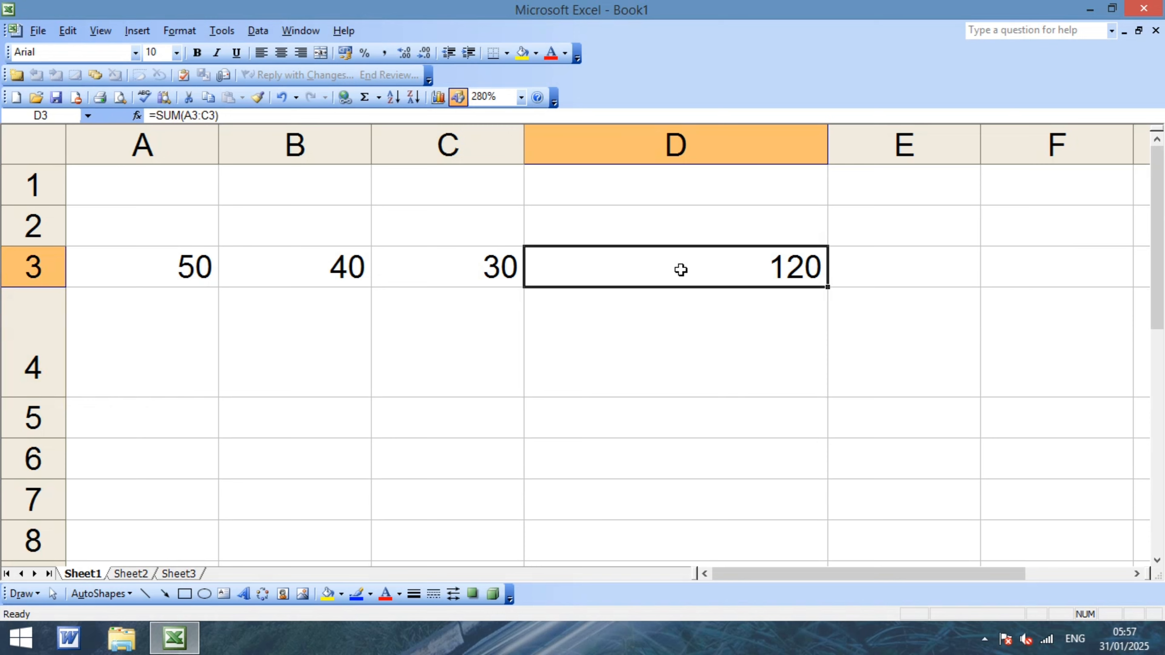
key("Delete")
key("Left")
key("Left")
key("Left")
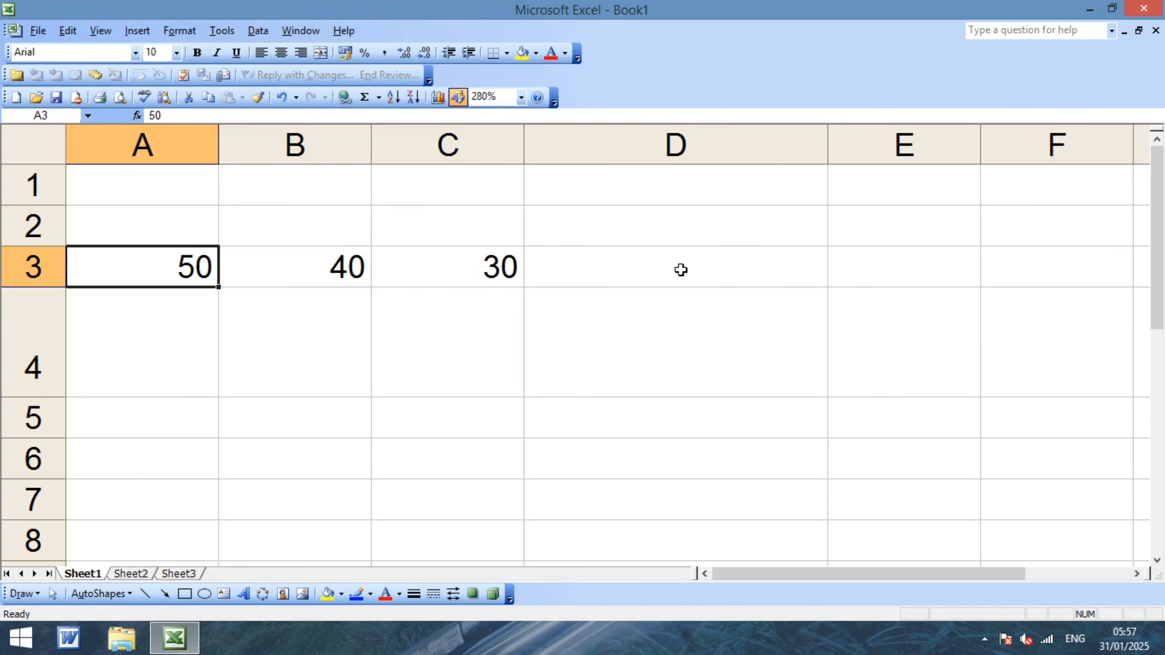
left_click(326, 328)
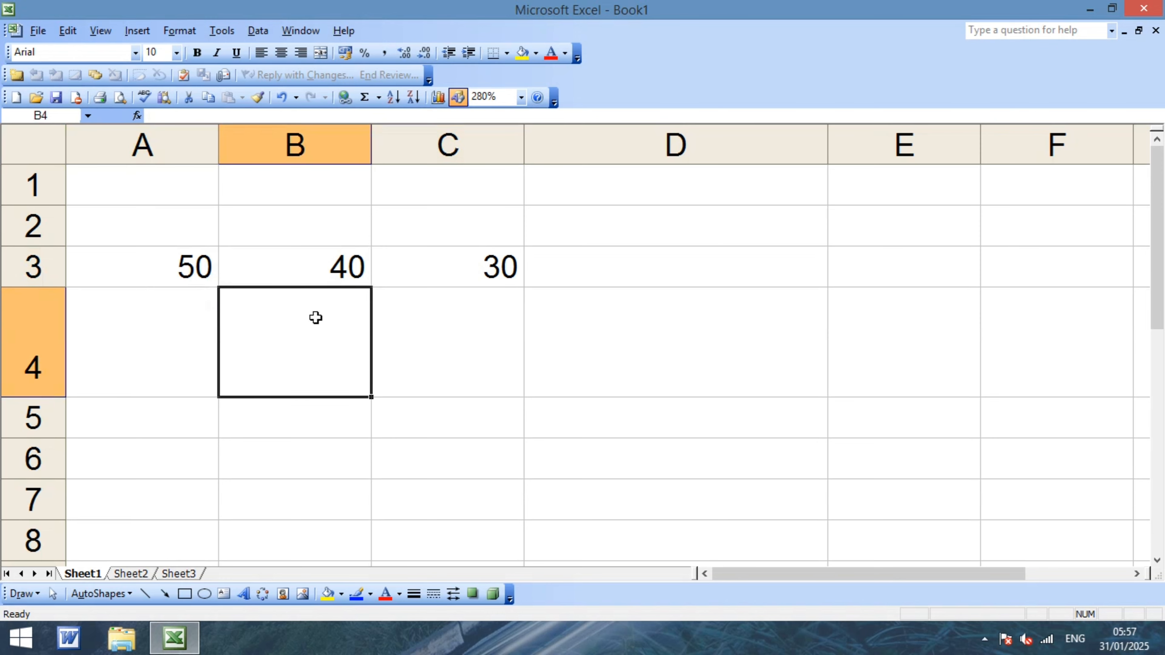
left_click(169, 274)
key("Right")
key("Right")
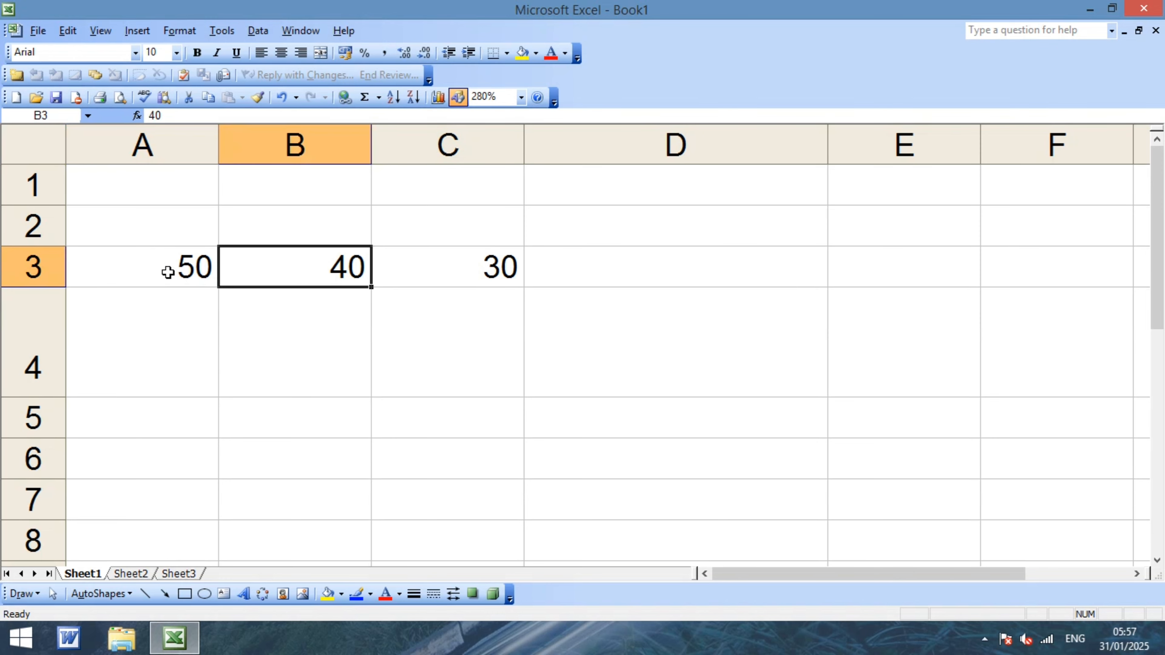
key("Left")
key("Left")
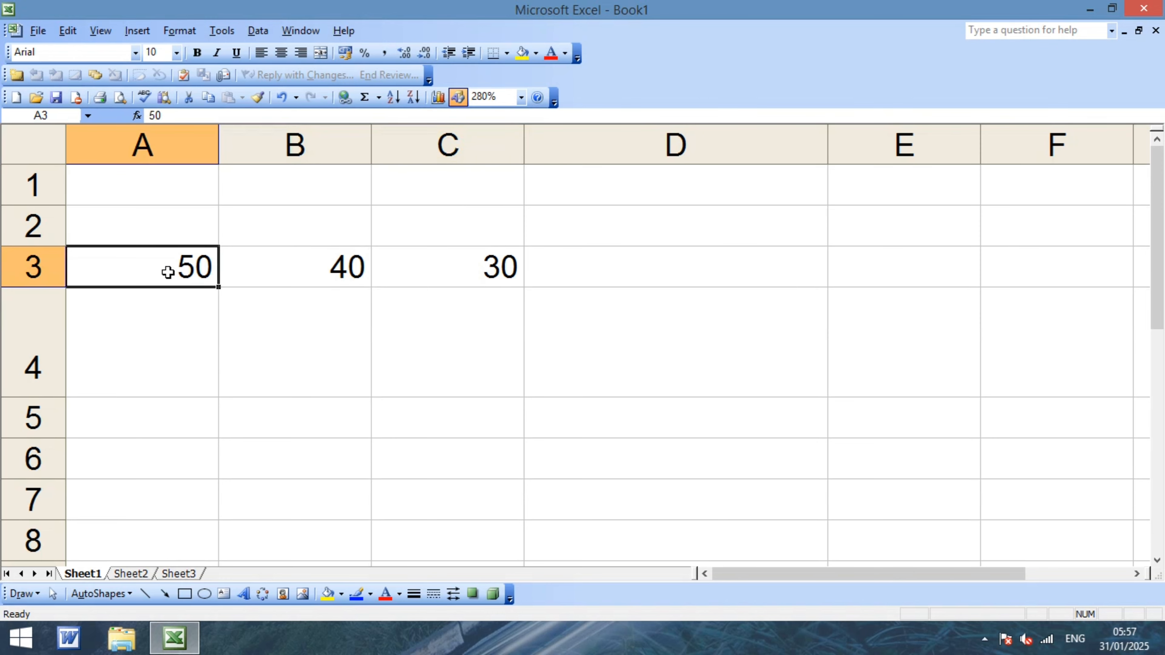
left_click(300, 326)
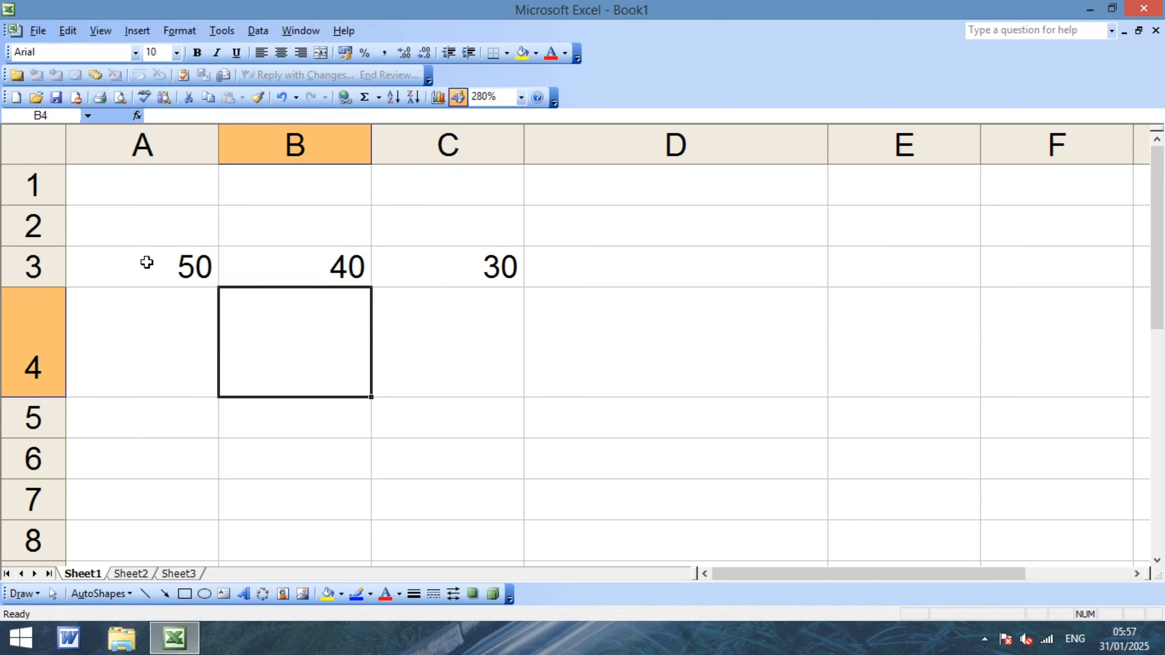
Reselect A3:C3 and AutoSum again, so D3 shows =SUM(A3:C3) = 120.
left_click_drag(147, 262, 426, 268)
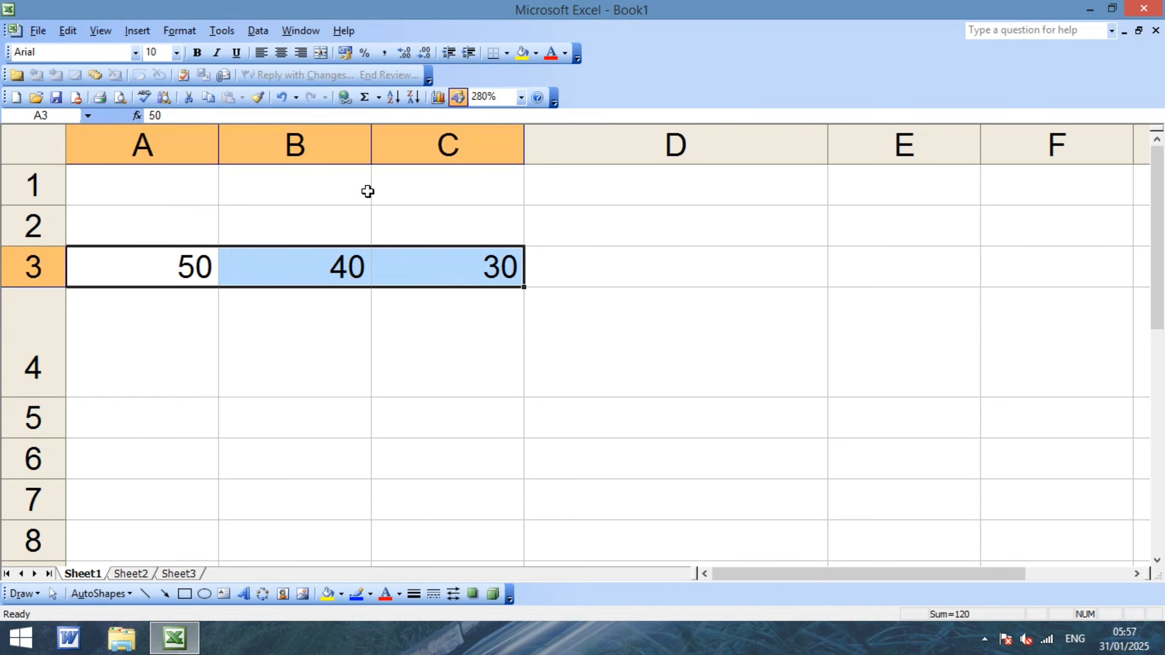
left_click(365, 98)
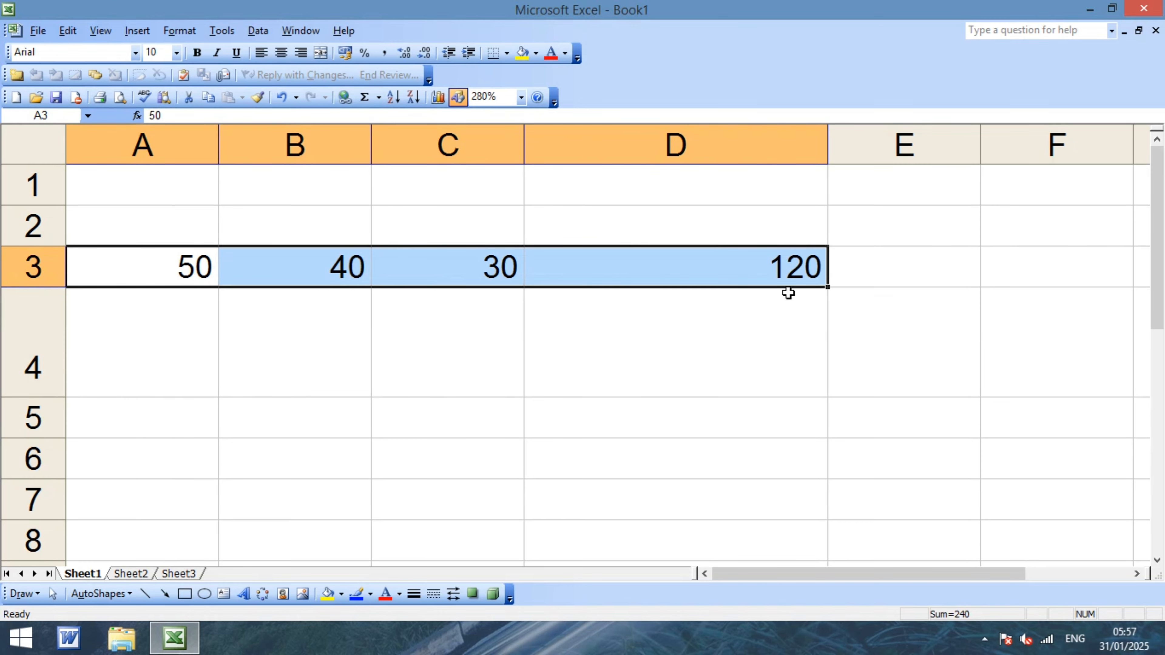
left_click(788, 327)
left_click(759, 271)
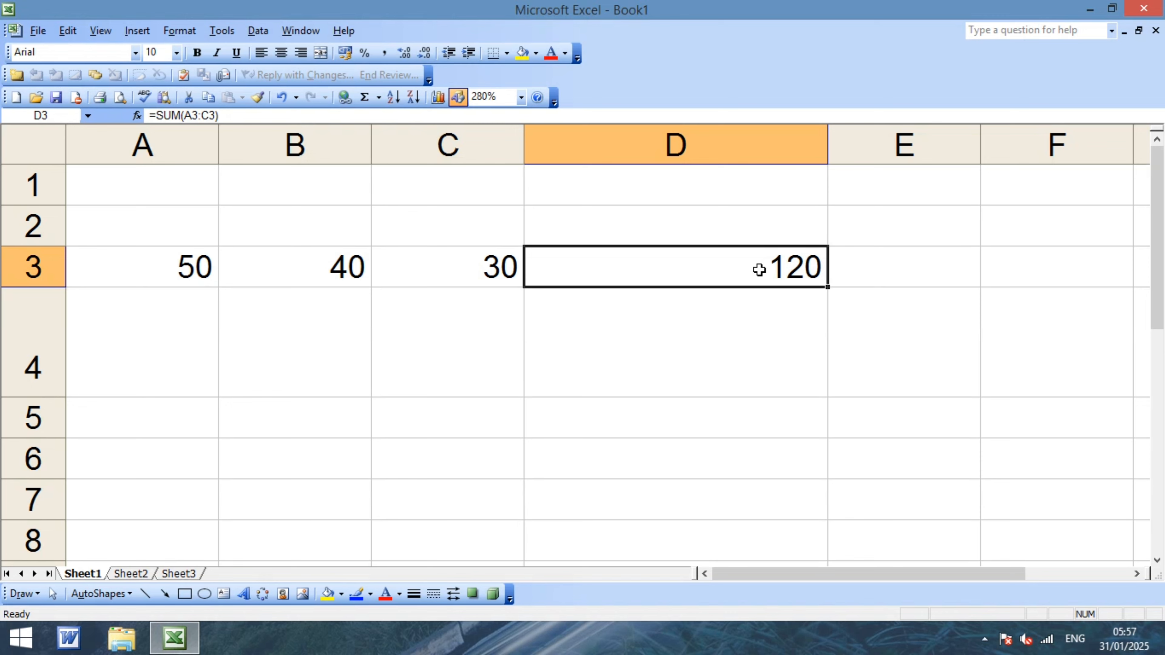
left_click(756, 372)
left_click(717, 261)
left_click(293, 271)
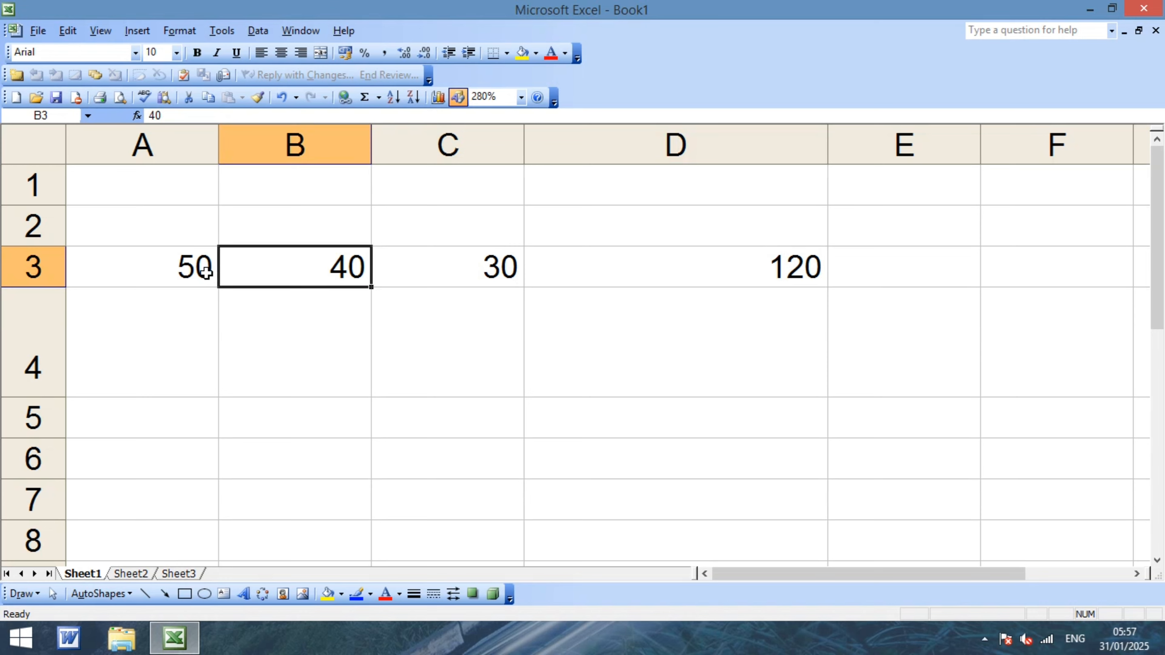
left_click(155, 275)
double_click(468, 267)
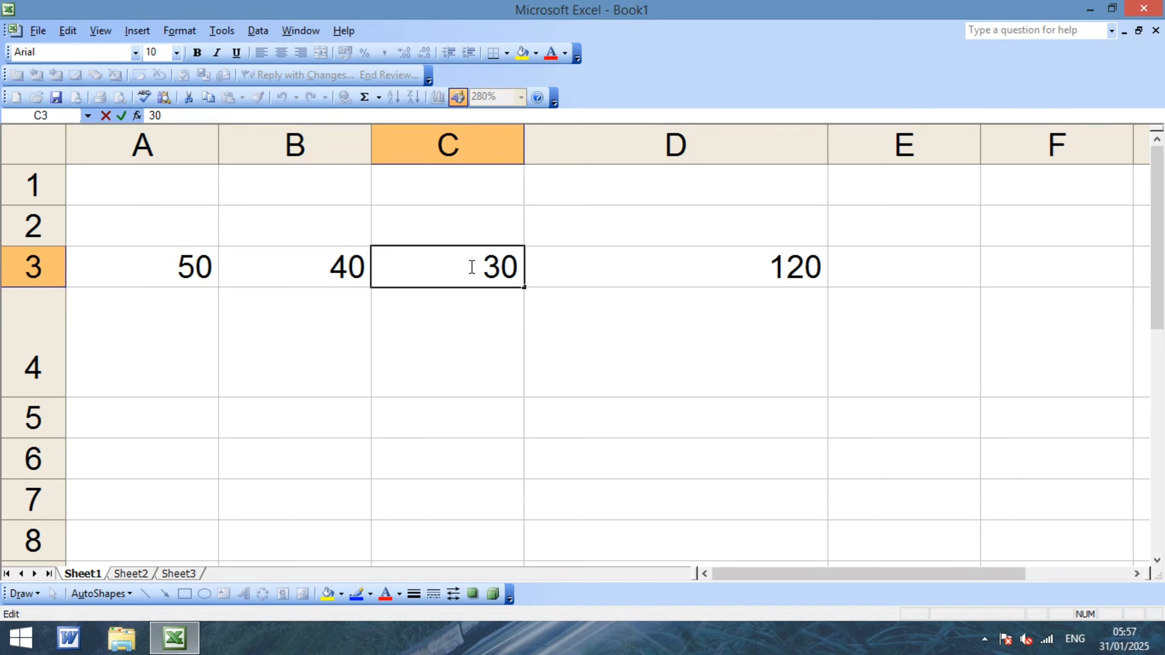
left_click(507, 349)
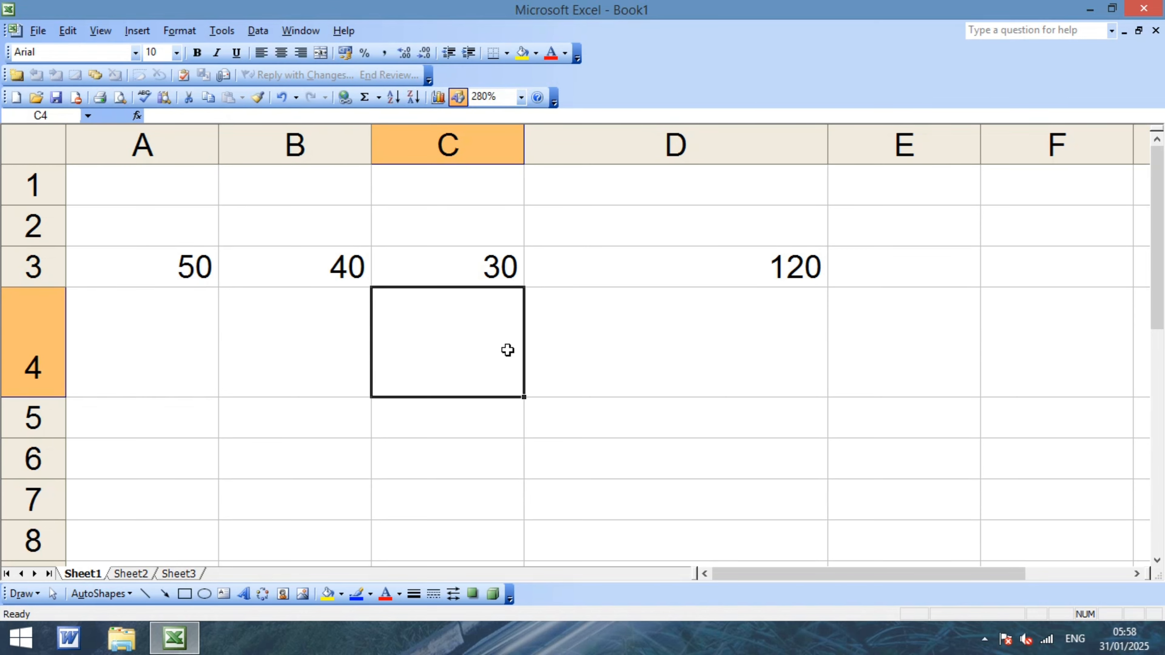
left_click(706, 270)
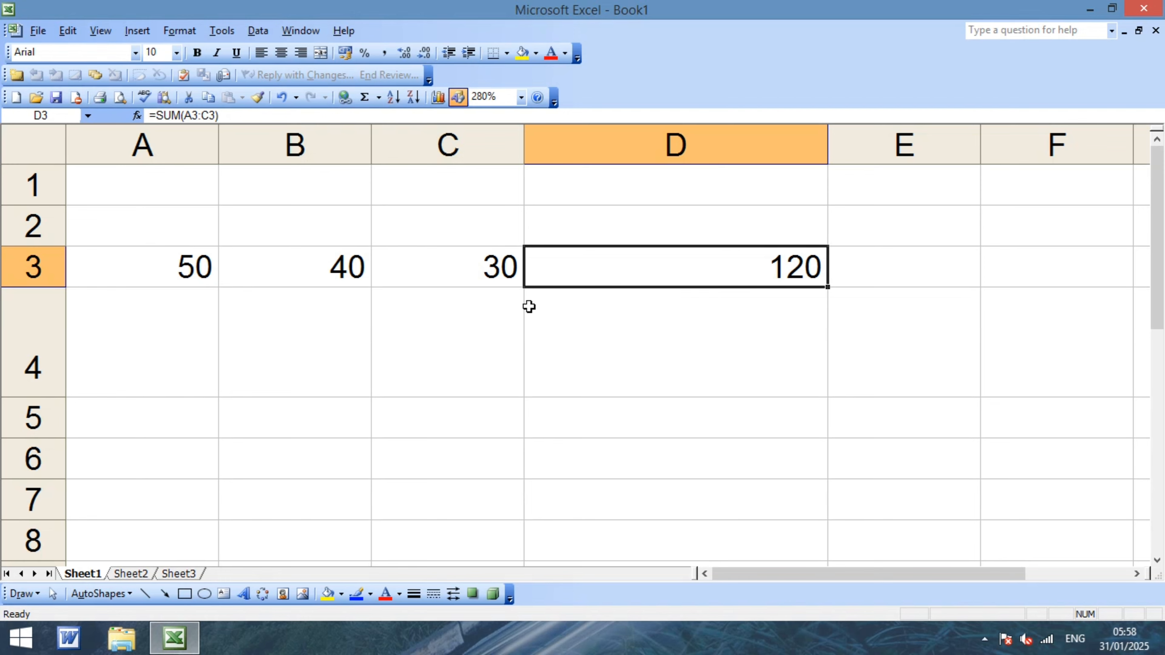
left_click(195, 270)
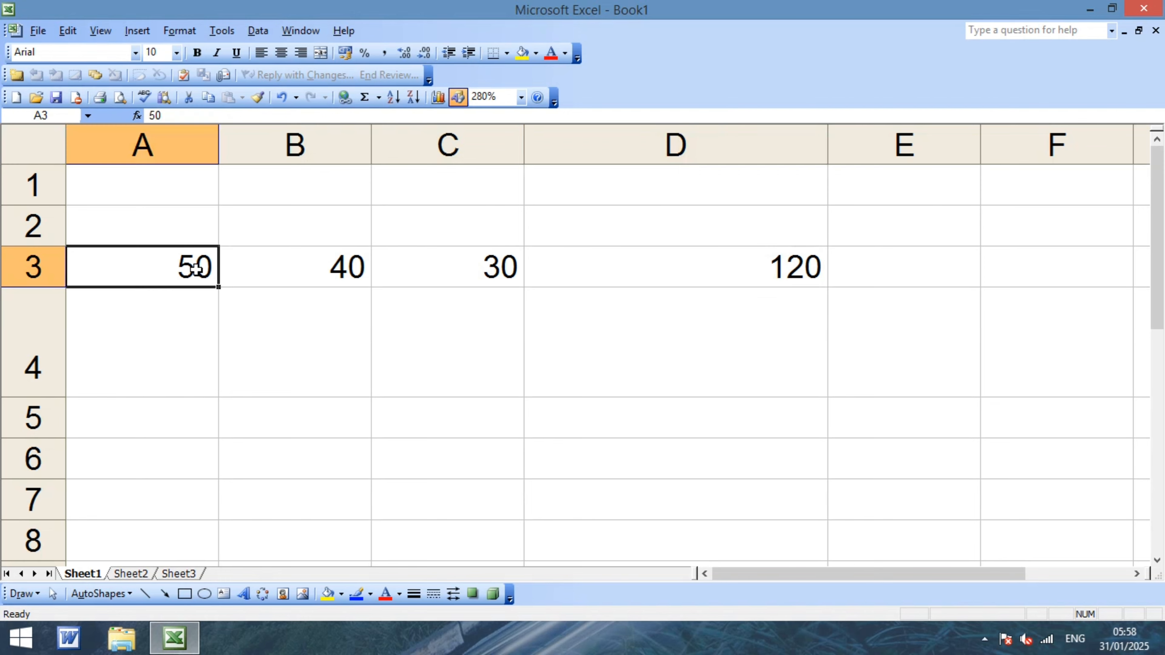
left_click(353, 269)
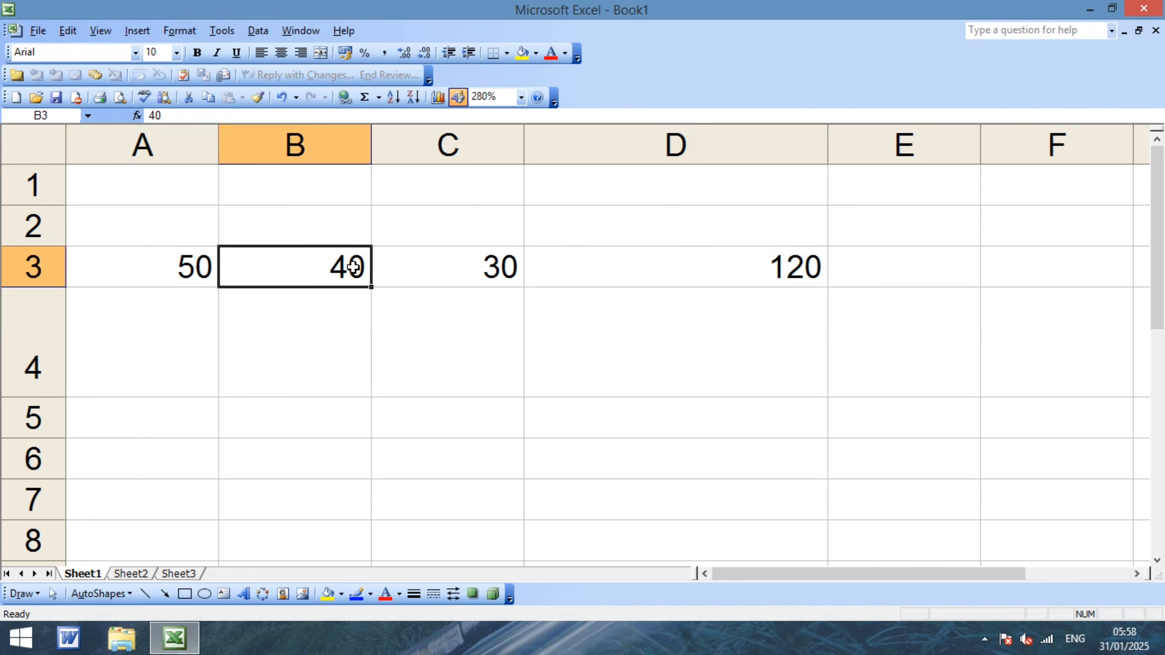
left_click(449, 272)
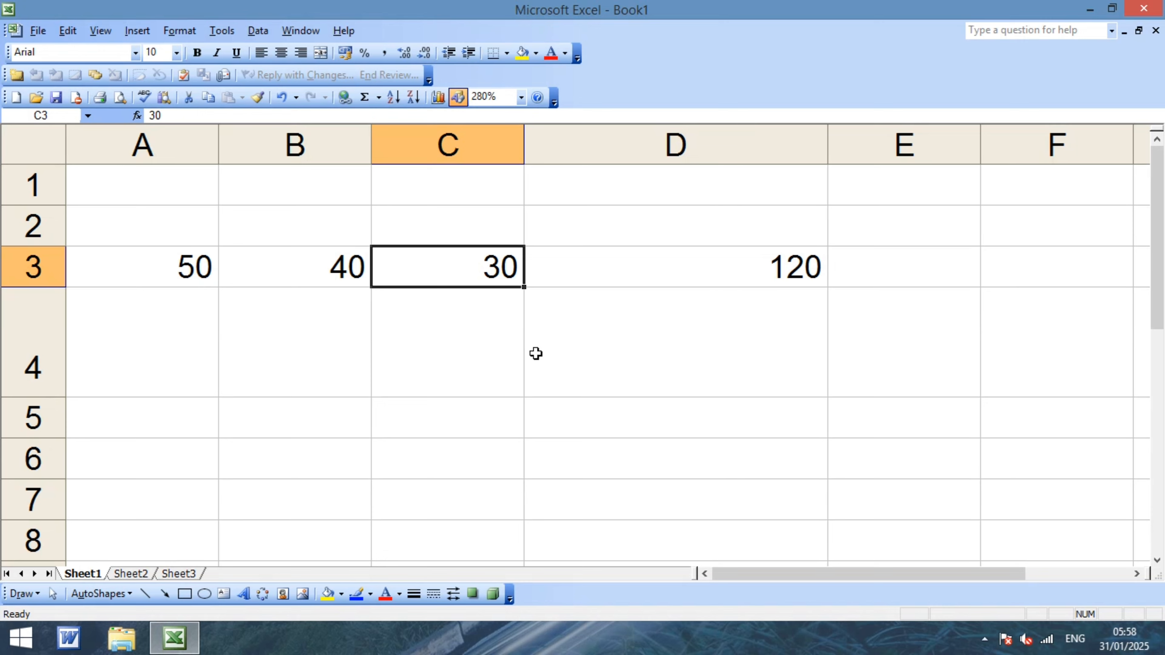
left_click(620, 363)
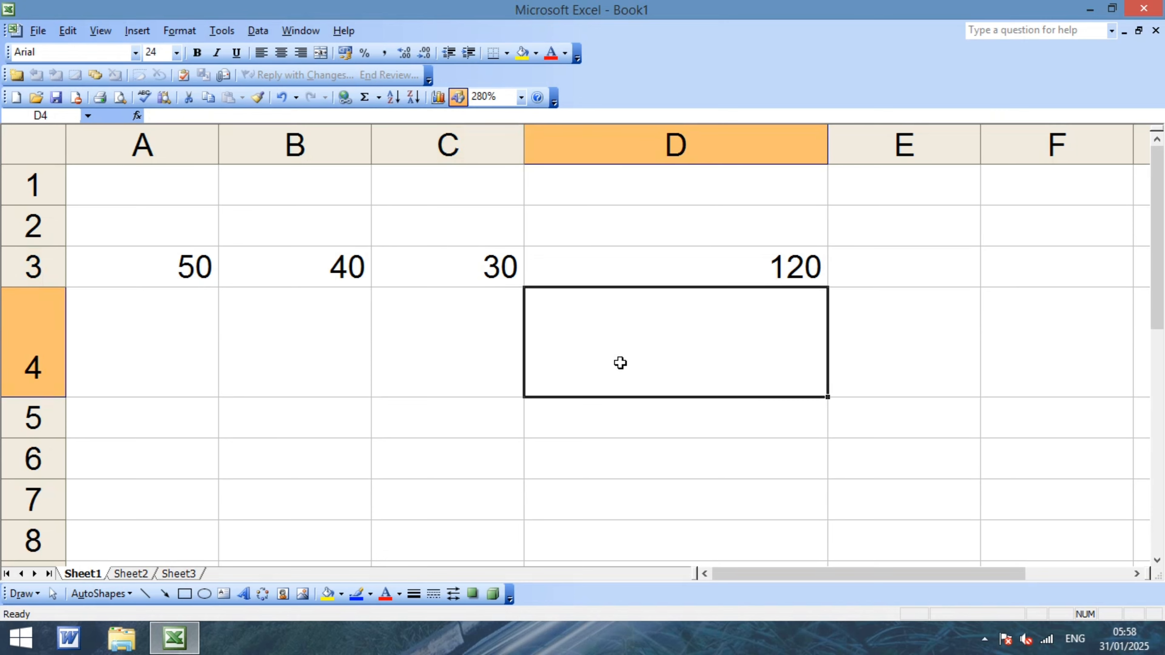
left_click(646, 264)
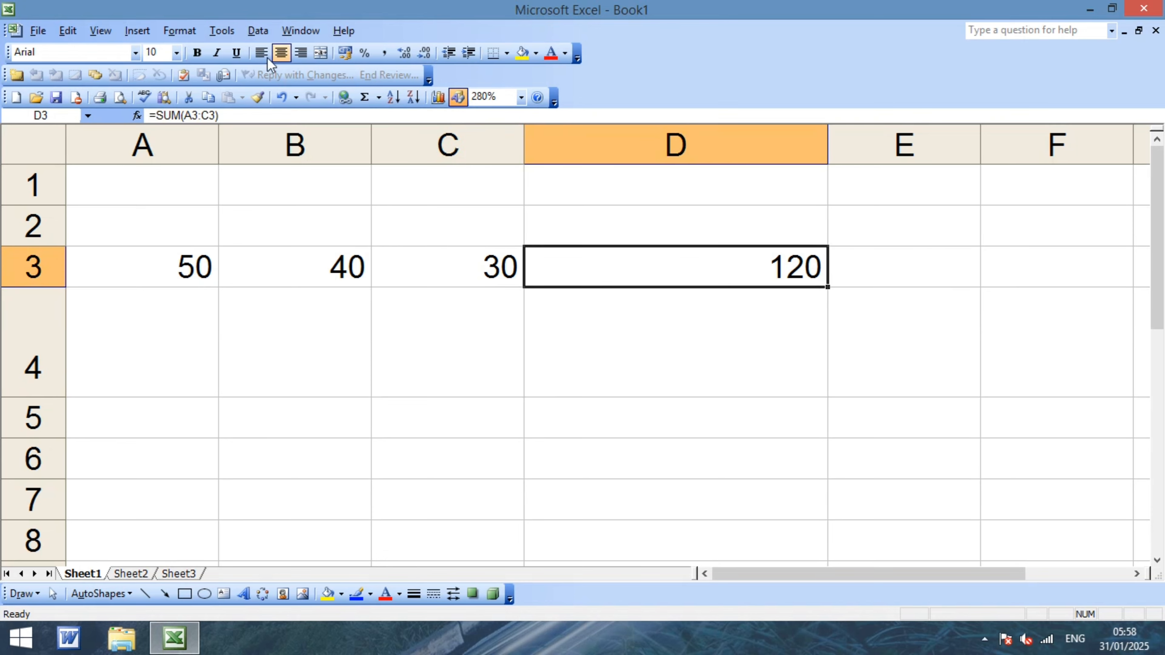
left_click(229, 32)
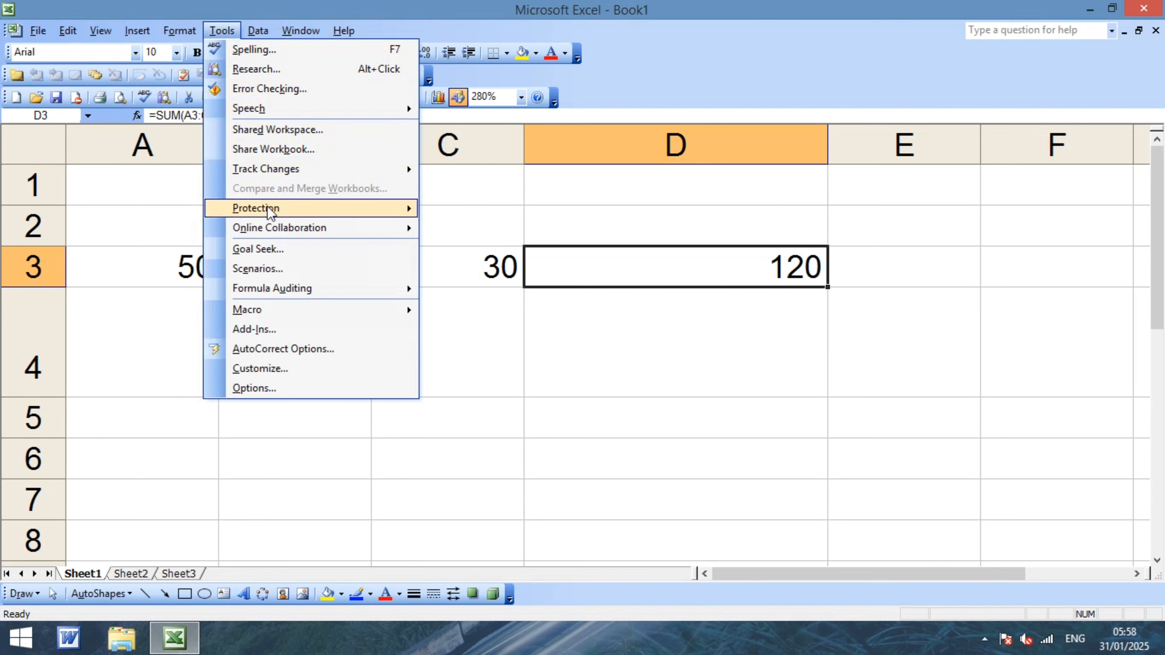
left_click(266, 249)
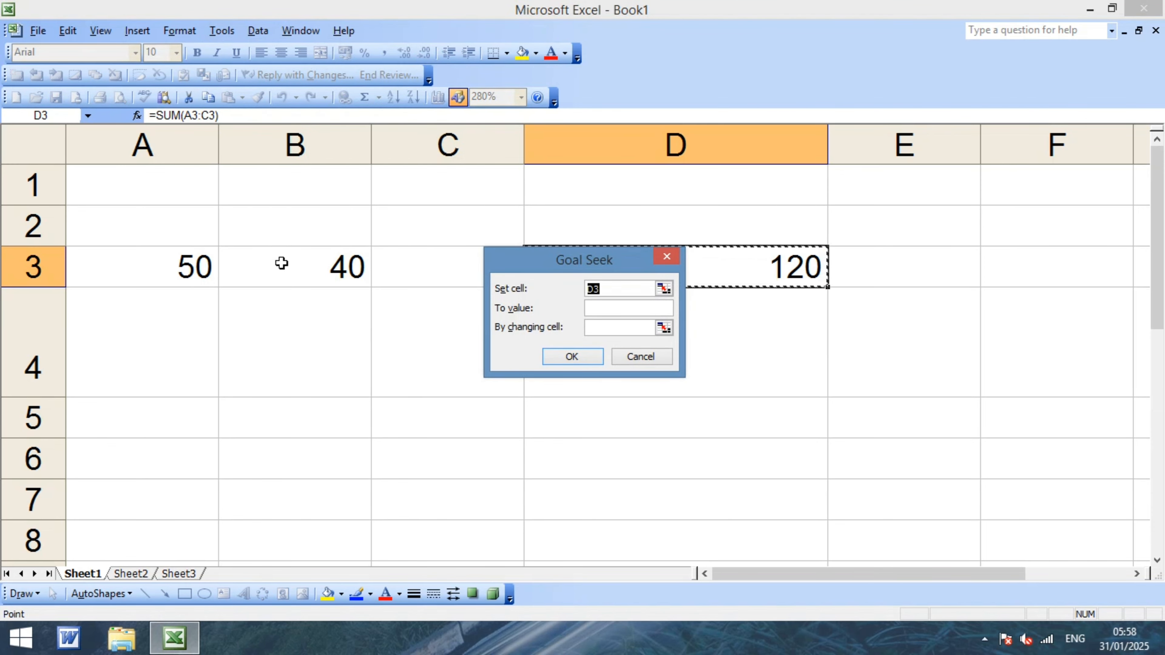
left_click_drag(510, 258, 885, 243)
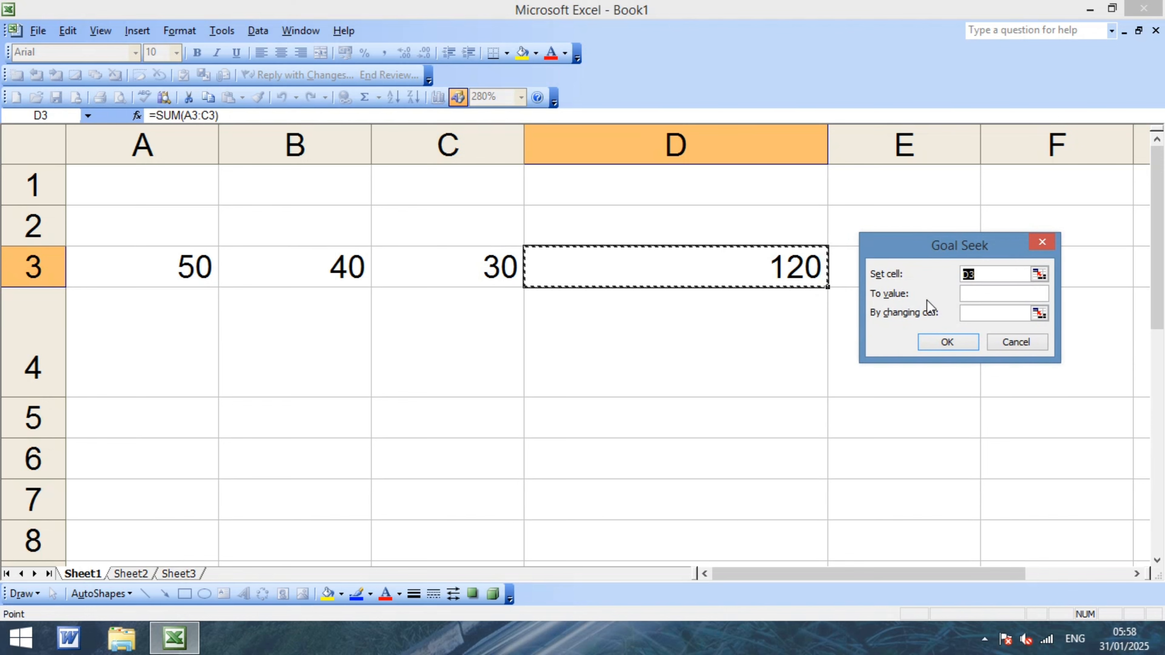
left_click(987, 292)
type("500")
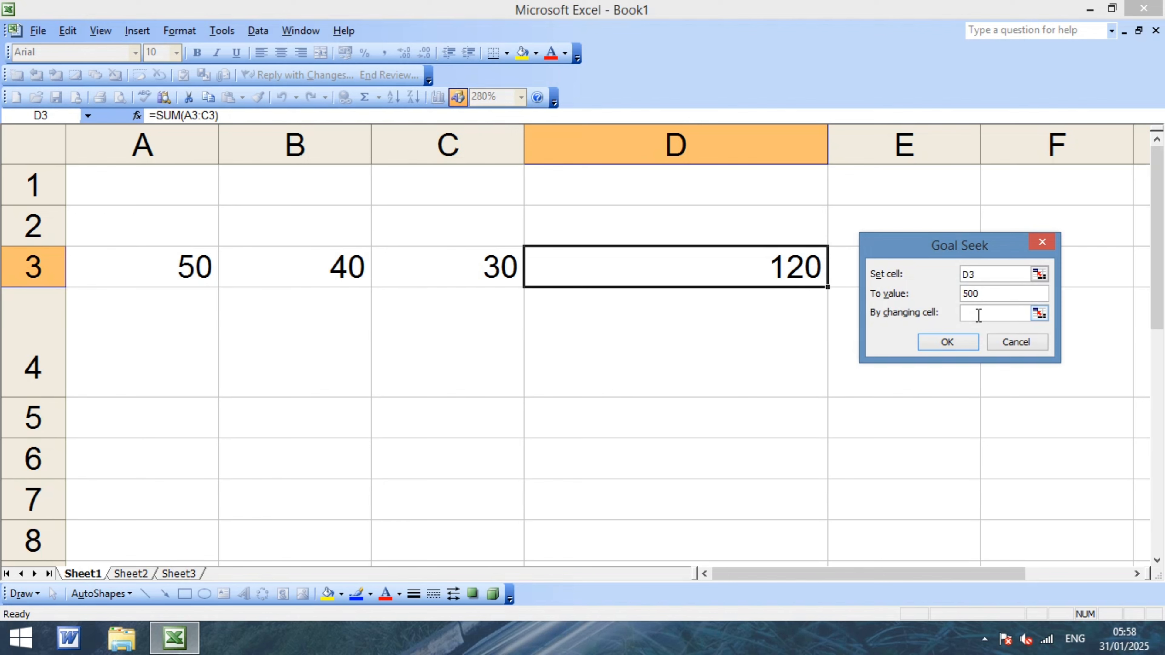
left_click(979, 315)
left_click(320, 271)
left_click(947, 343)
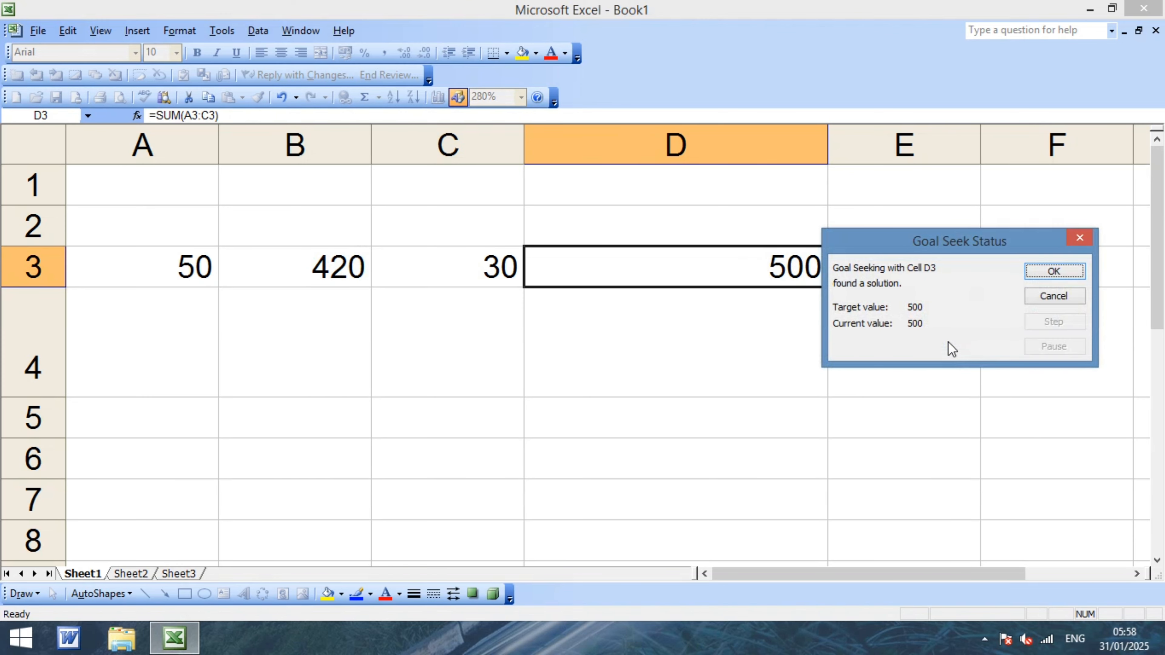
left_click_drag(964, 257, 789, 435)
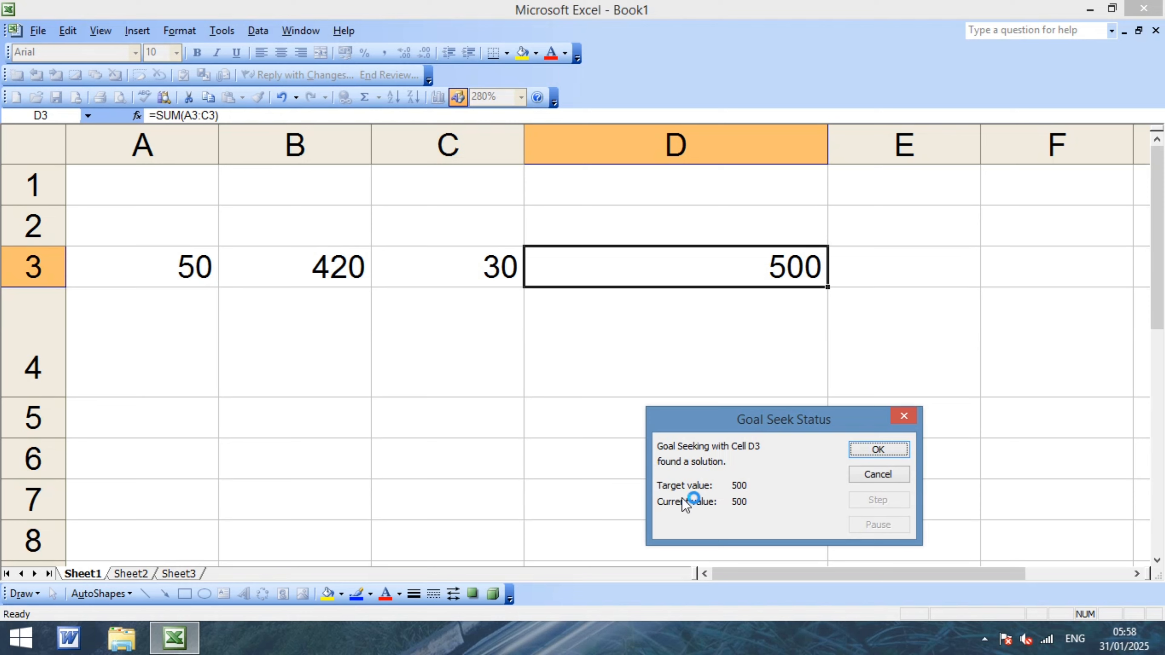
left_click(867, 477)
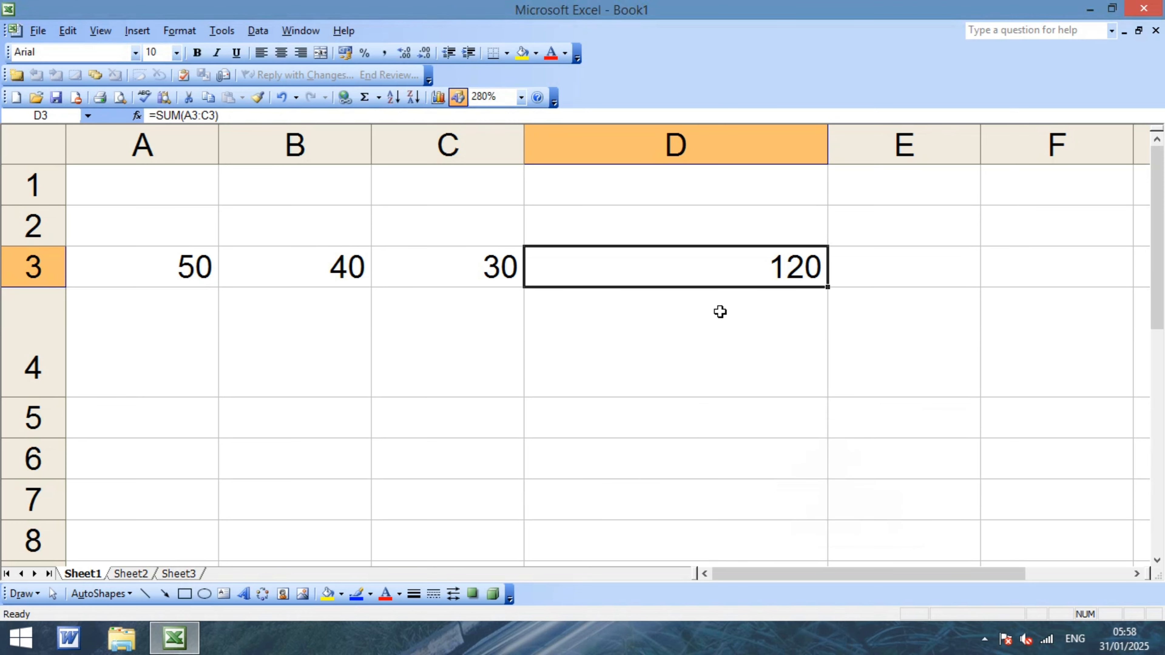
Clear A3:D3 and enter 80, 20, 30 and 40 across row 3.
left_click(725, 364)
left_click_drag(150, 269, 673, 265)
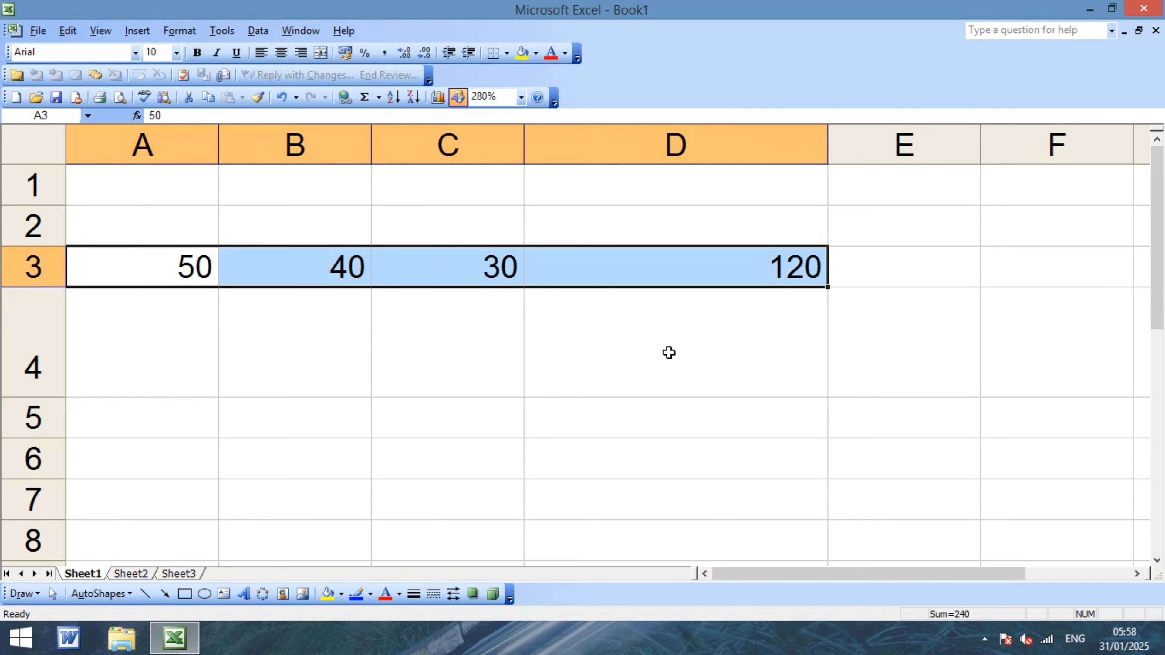
key("Delete")
key("Left")
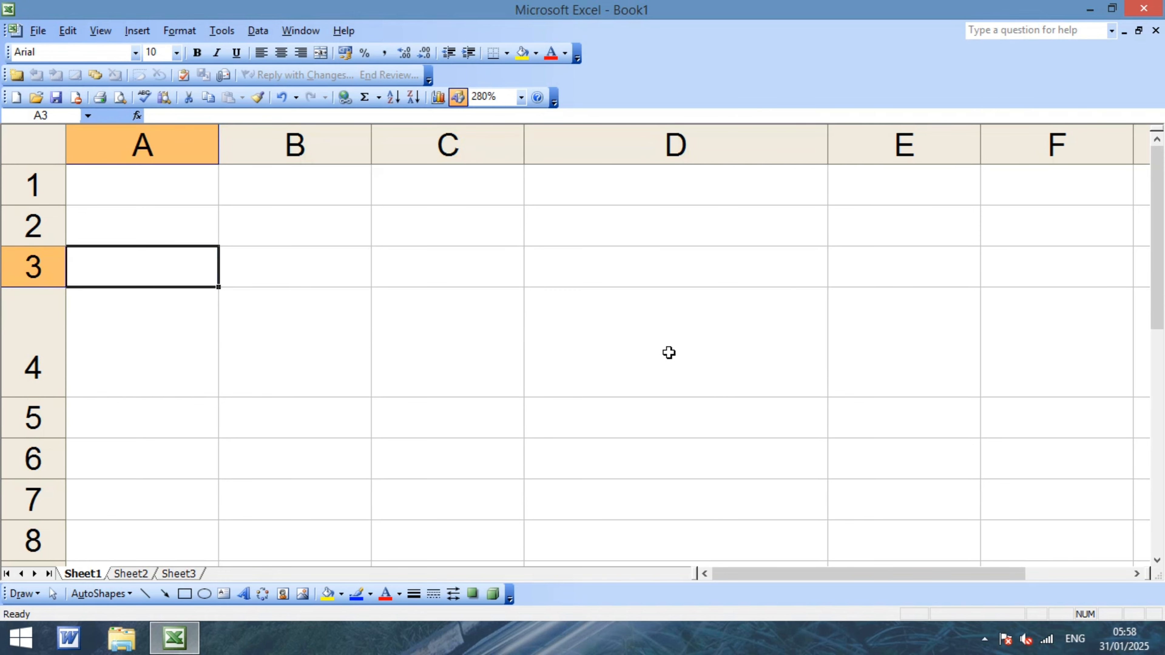
type("80")
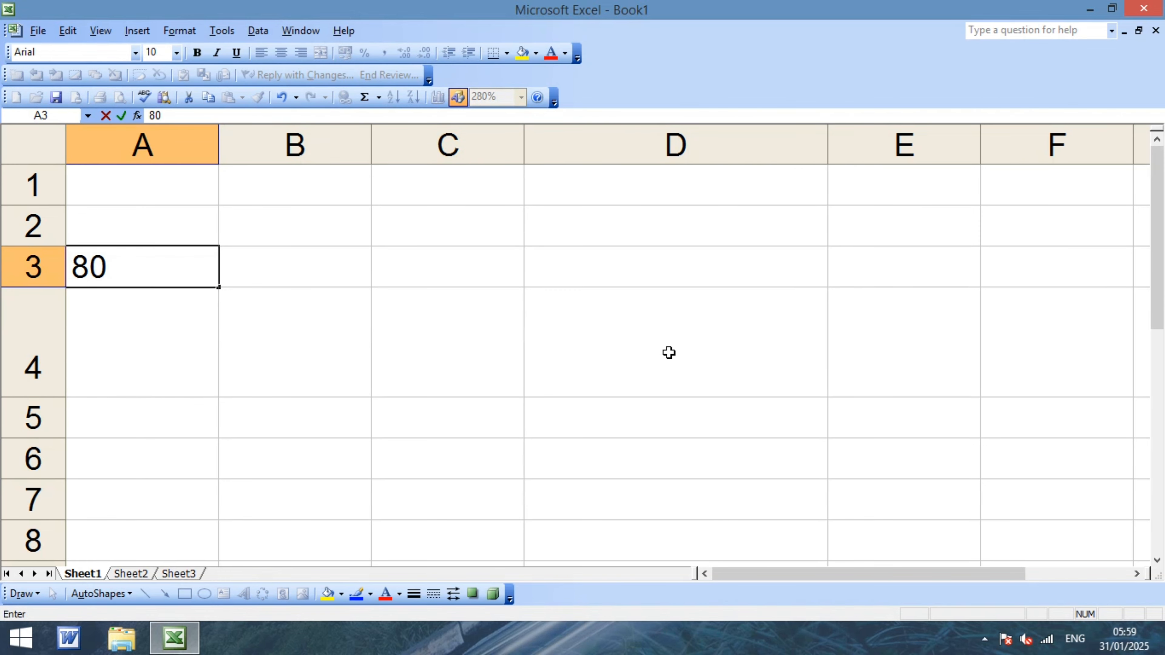
key("Tab")
type("20")
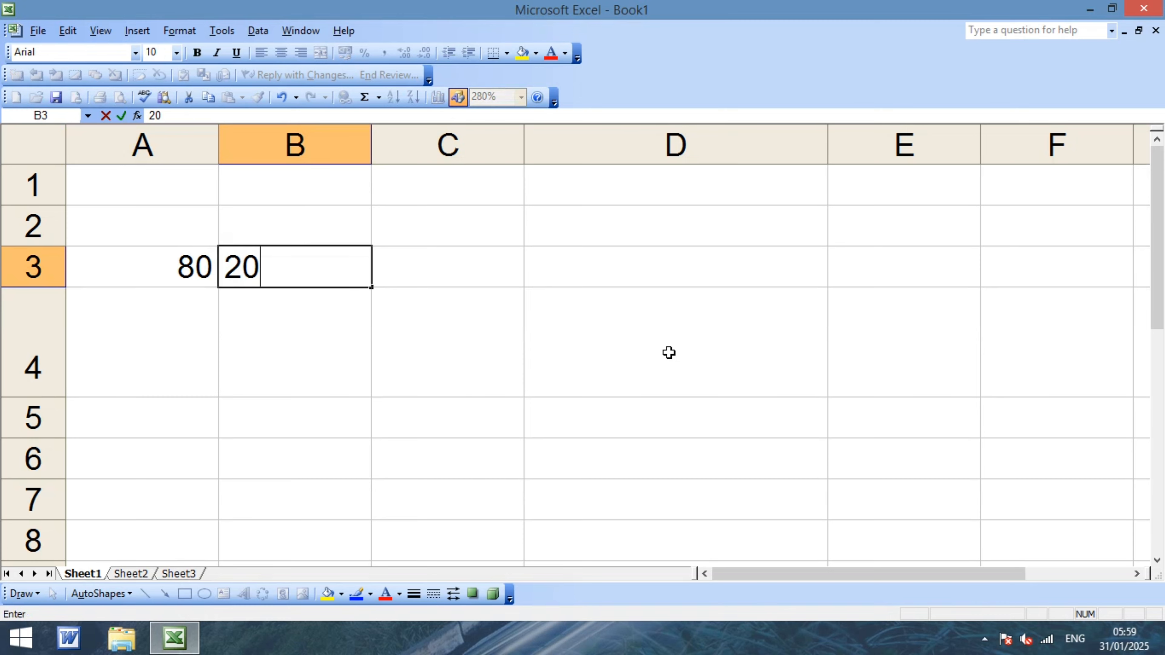
key("Tab")
type("30")
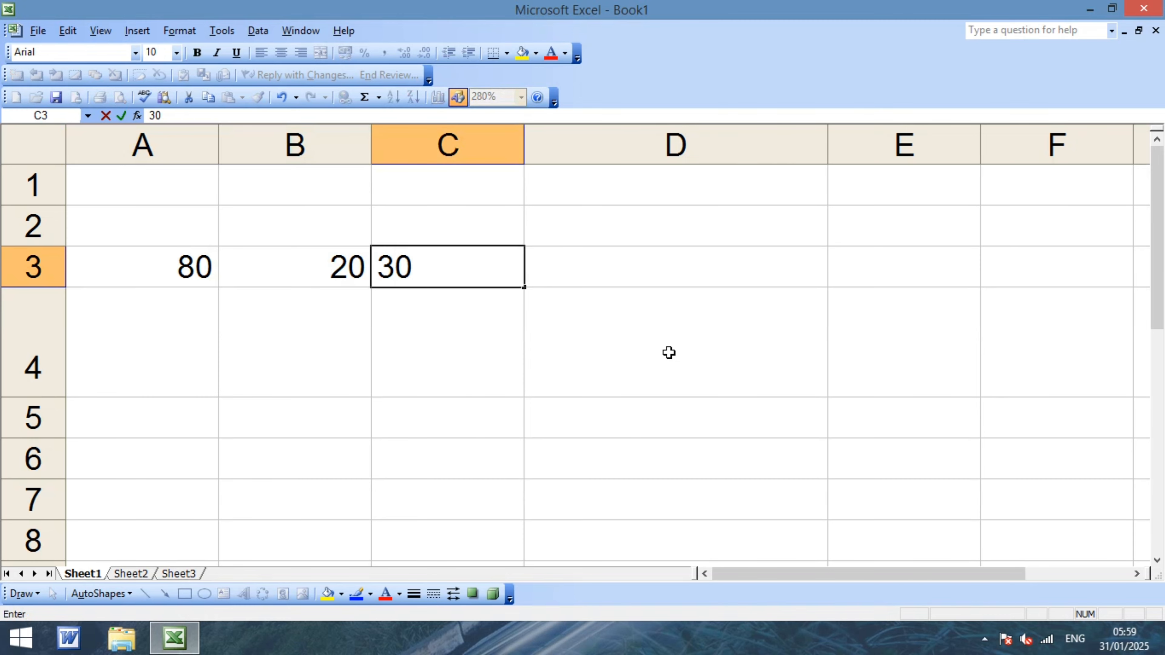
key("Tab")
type("40")
key("Tab")
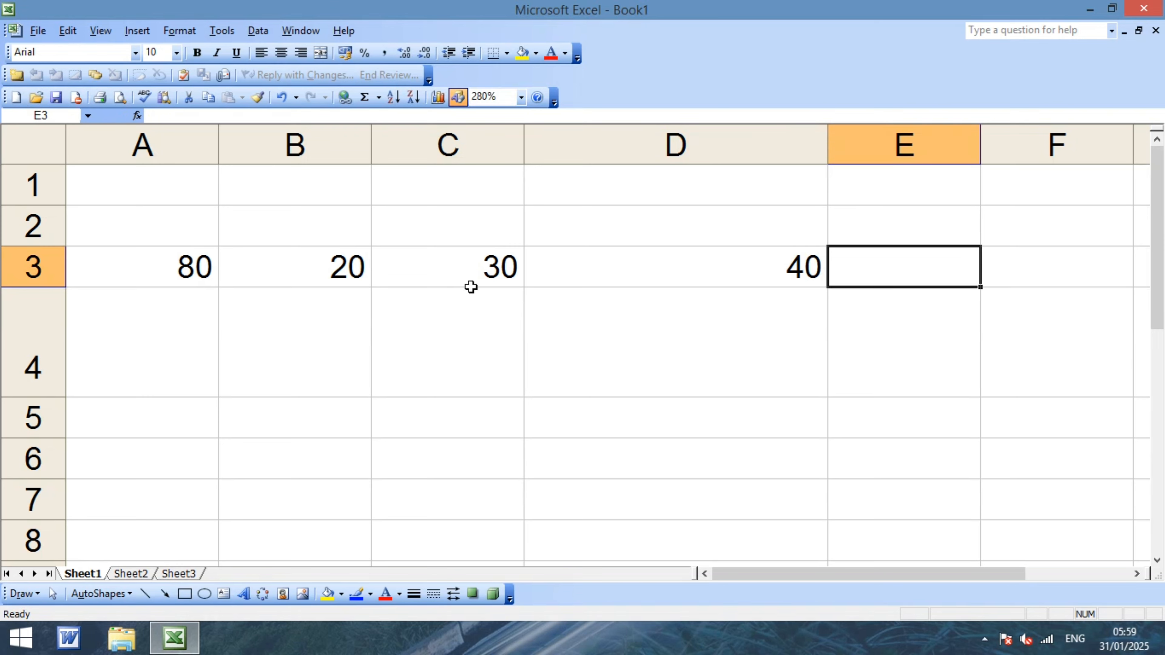
Select A3:D3 and AutoSum, so E3 shows =SUM(A3:D3) = 170.
left_click(593, 315)
left_click(186, 257)
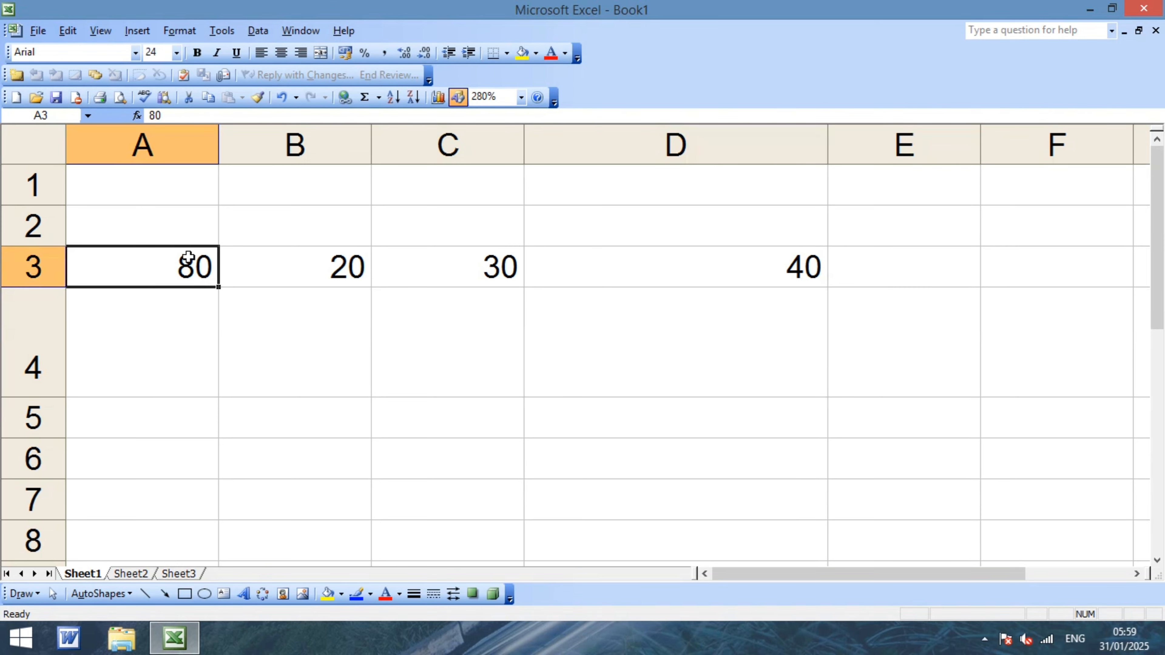
left_click_drag(188, 257, 720, 284)
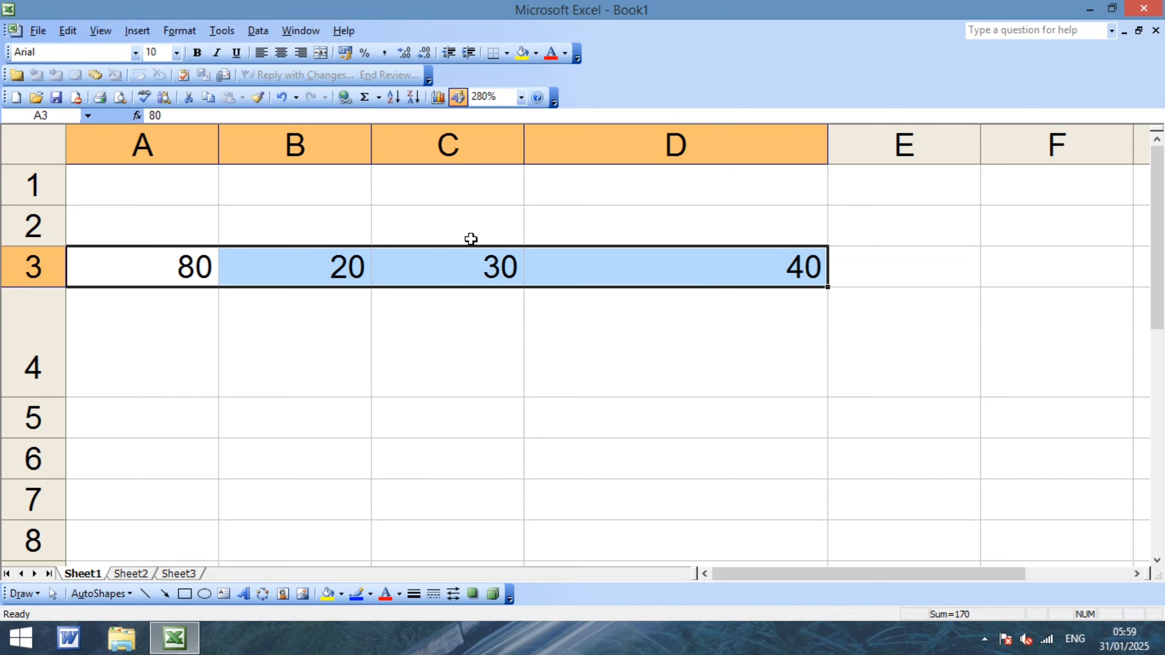
left_click(429, 359)
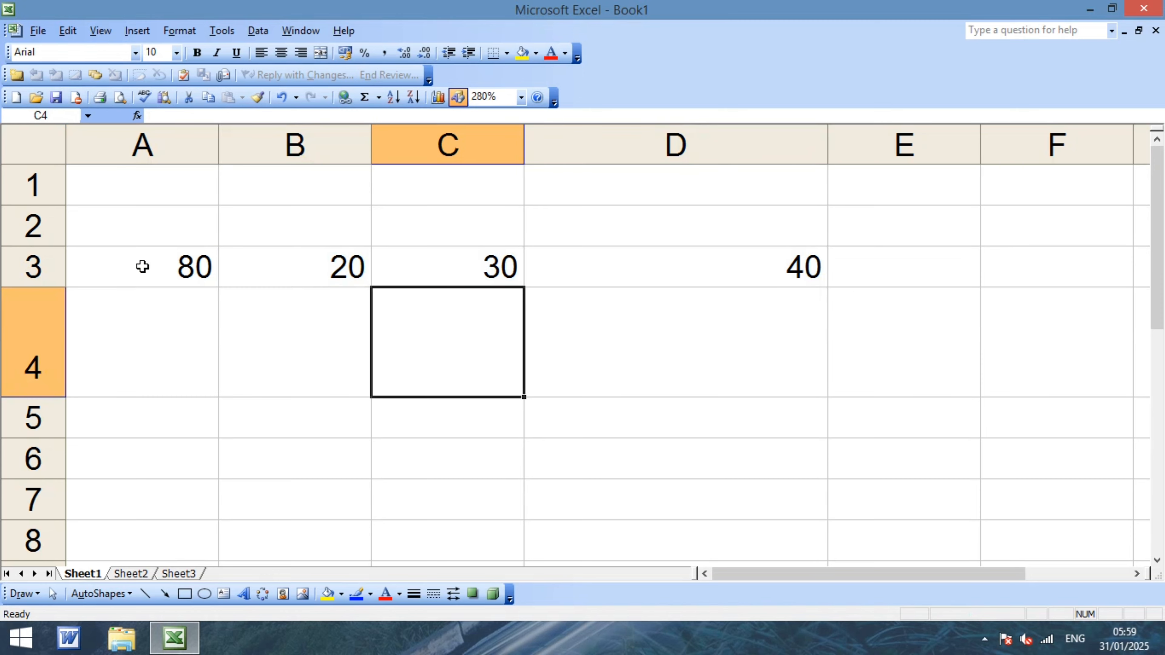
left_click_drag(142, 267, 626, 263)
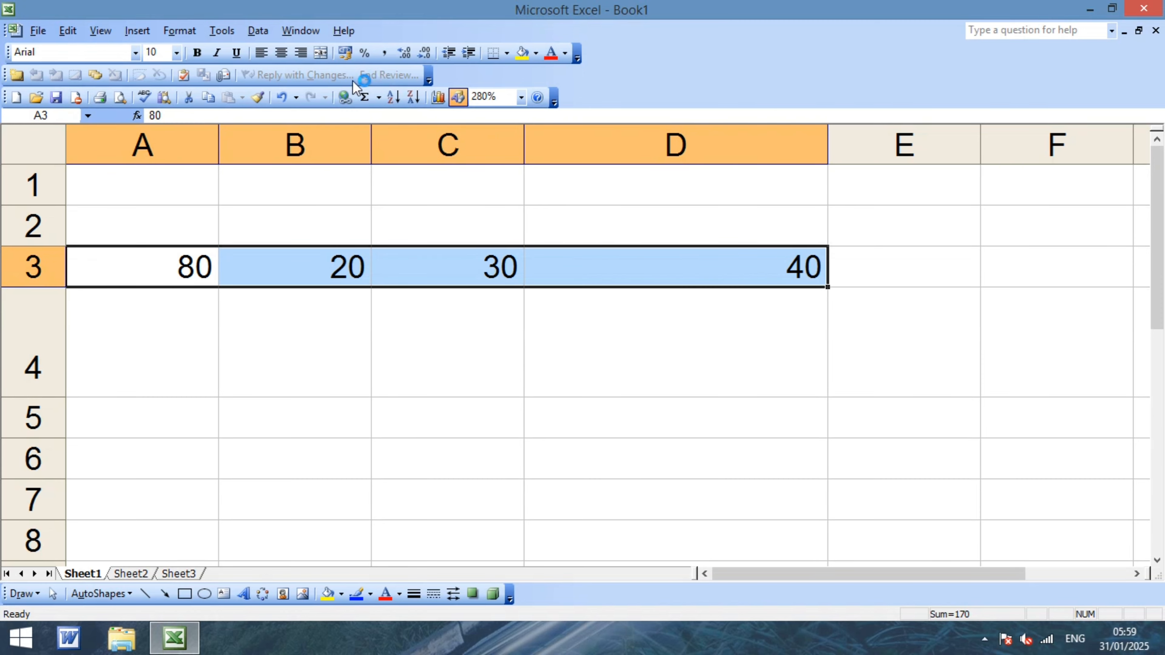
left_click(365, 97)
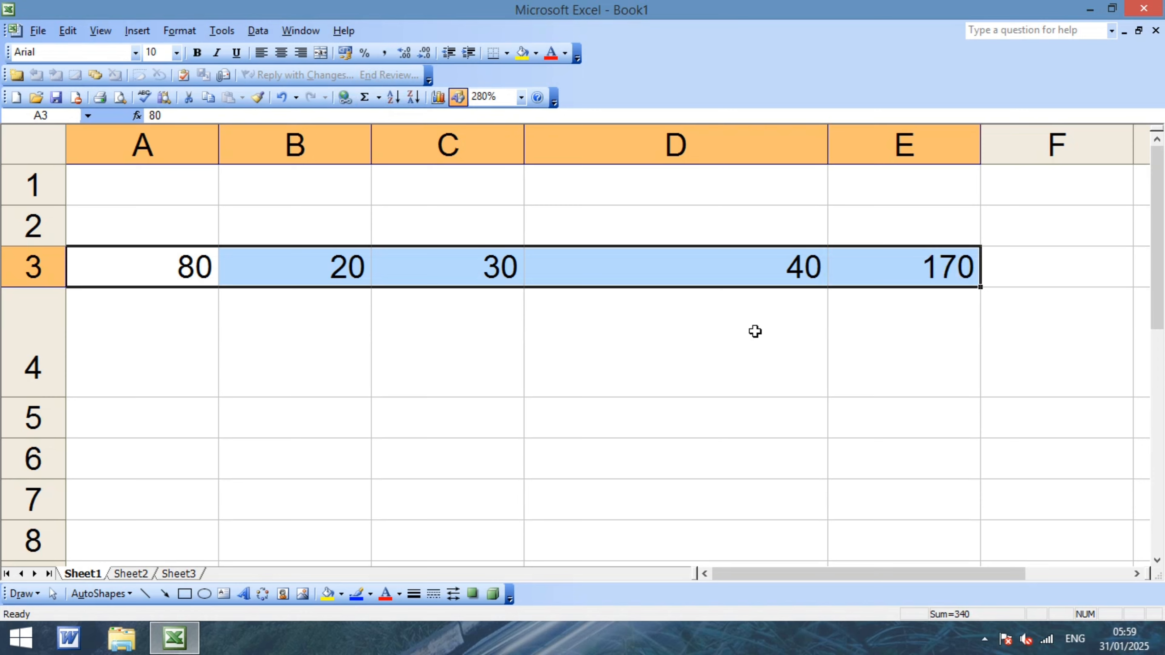
left_click(901, 345)
left_click(918, 269)
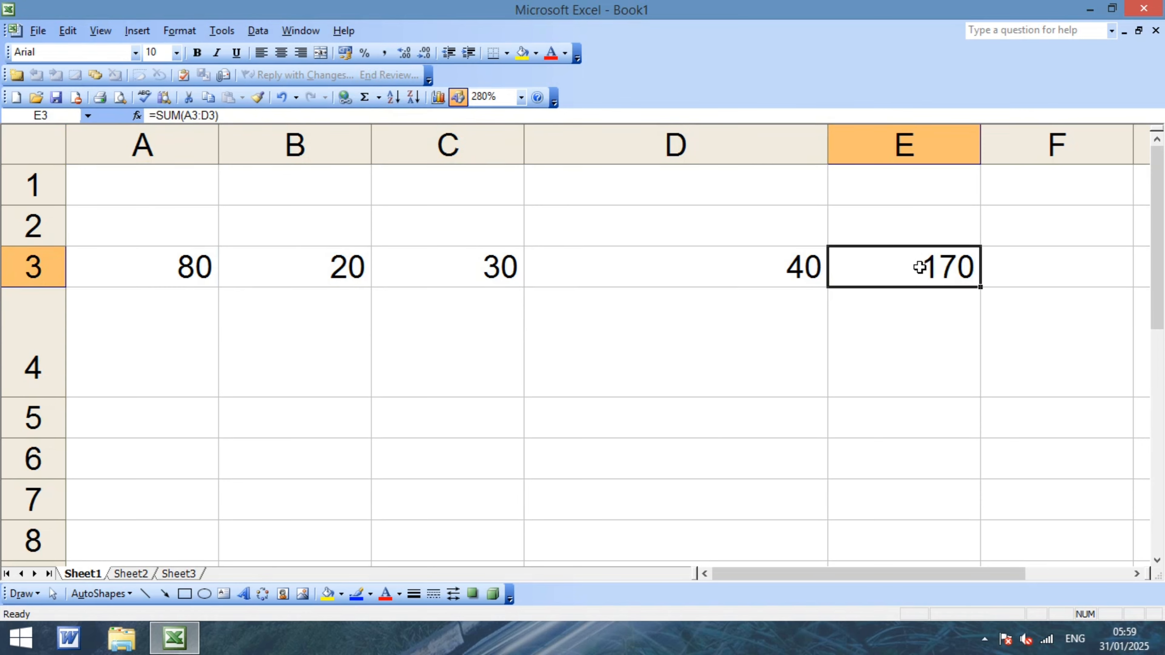
left_click(923, 347)
left_click(918, 274)
left_click(176, 269)
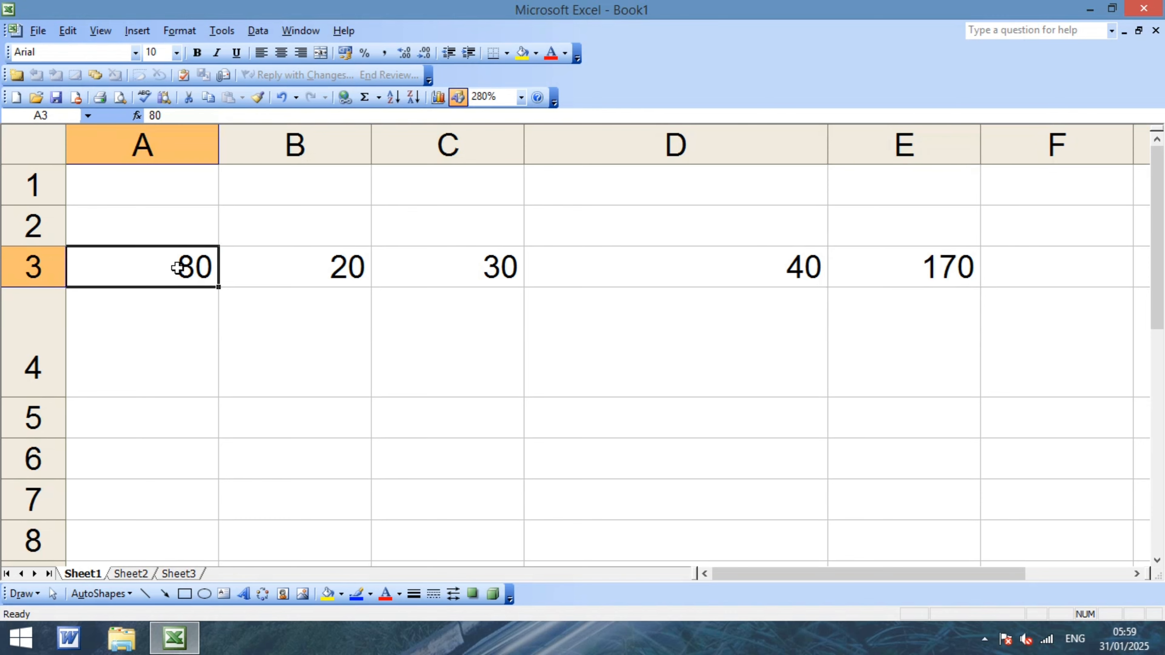
left_click(311, 279)
left_click(462, 270)
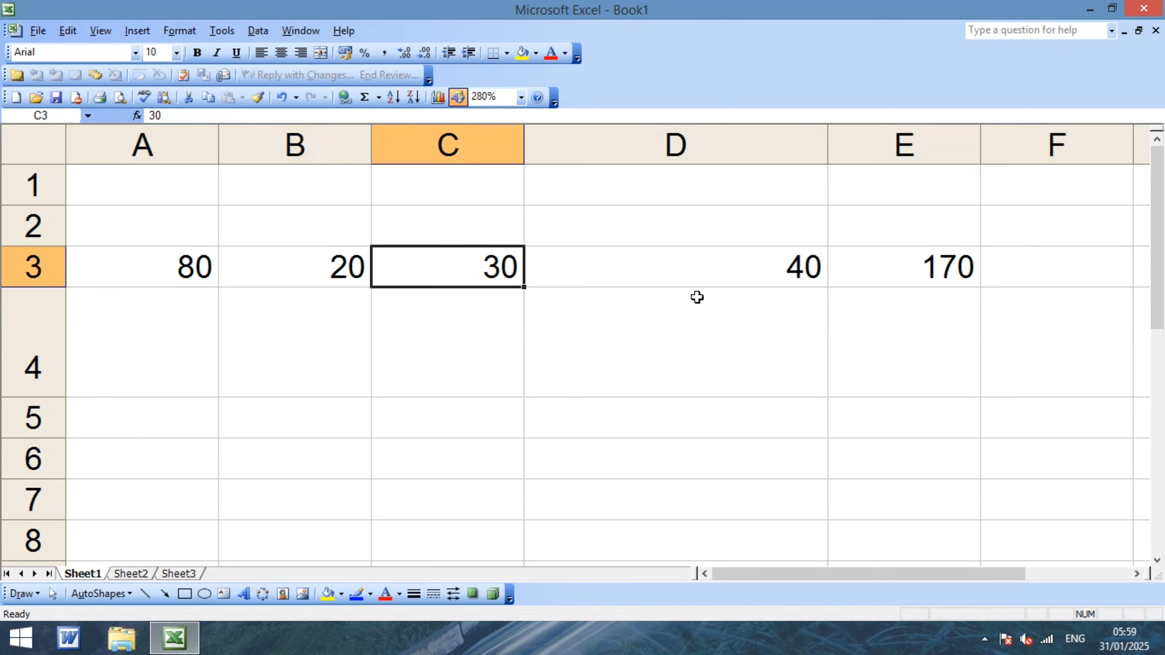
left_click(767, 271)
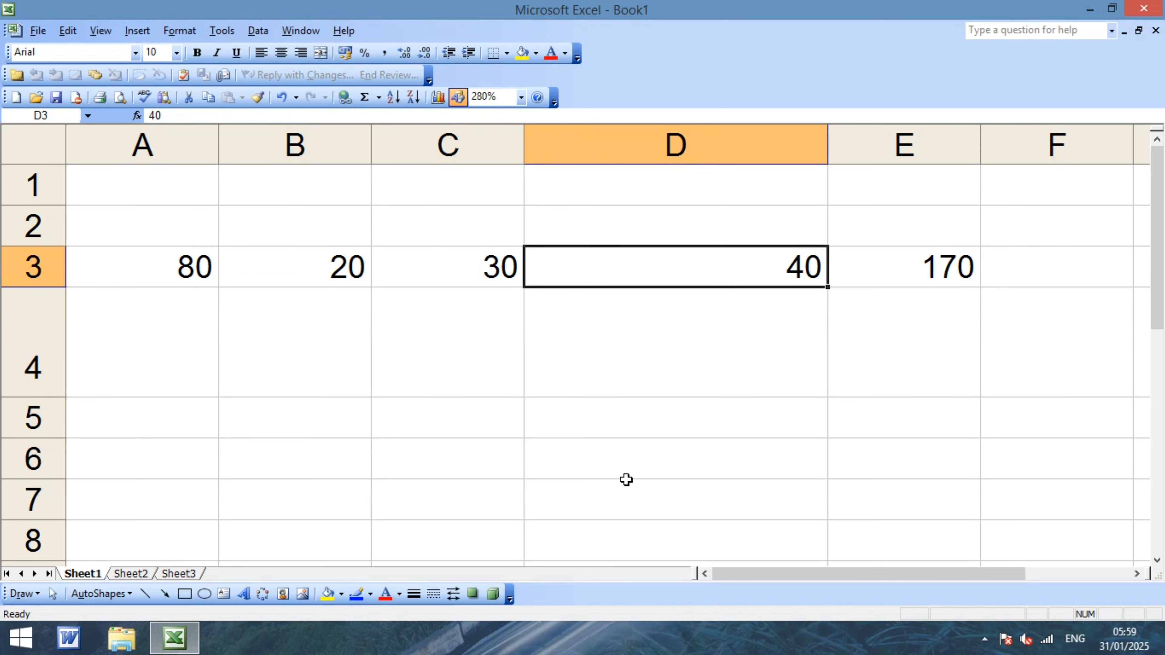
left_click(914, 330)
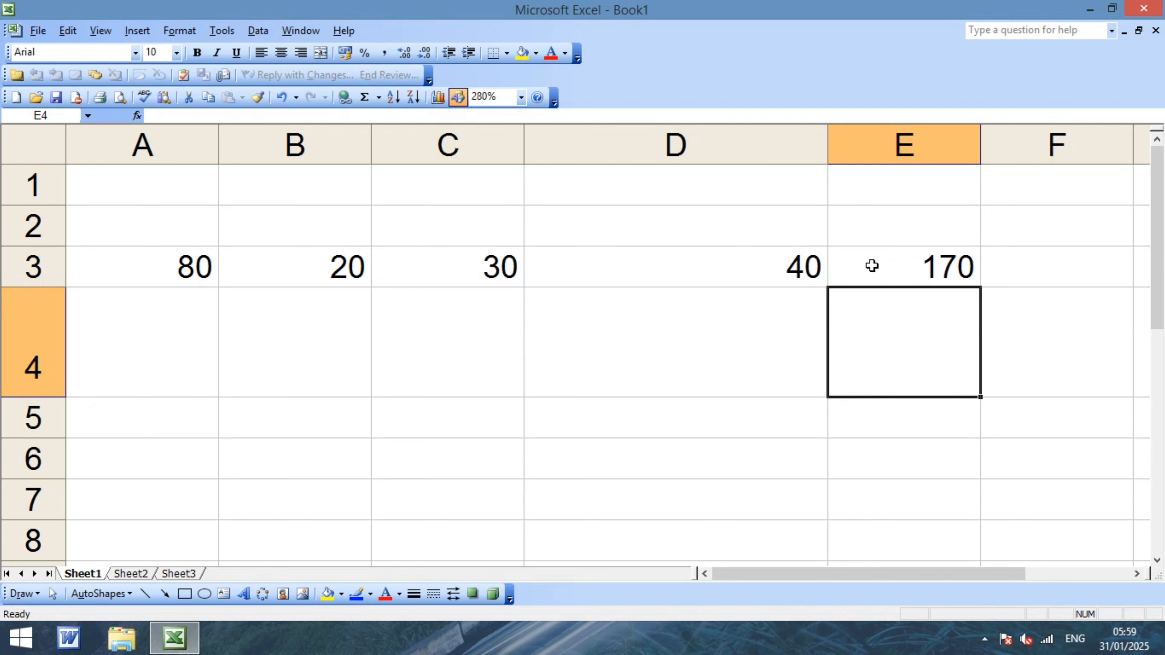
left_click(904, 266)
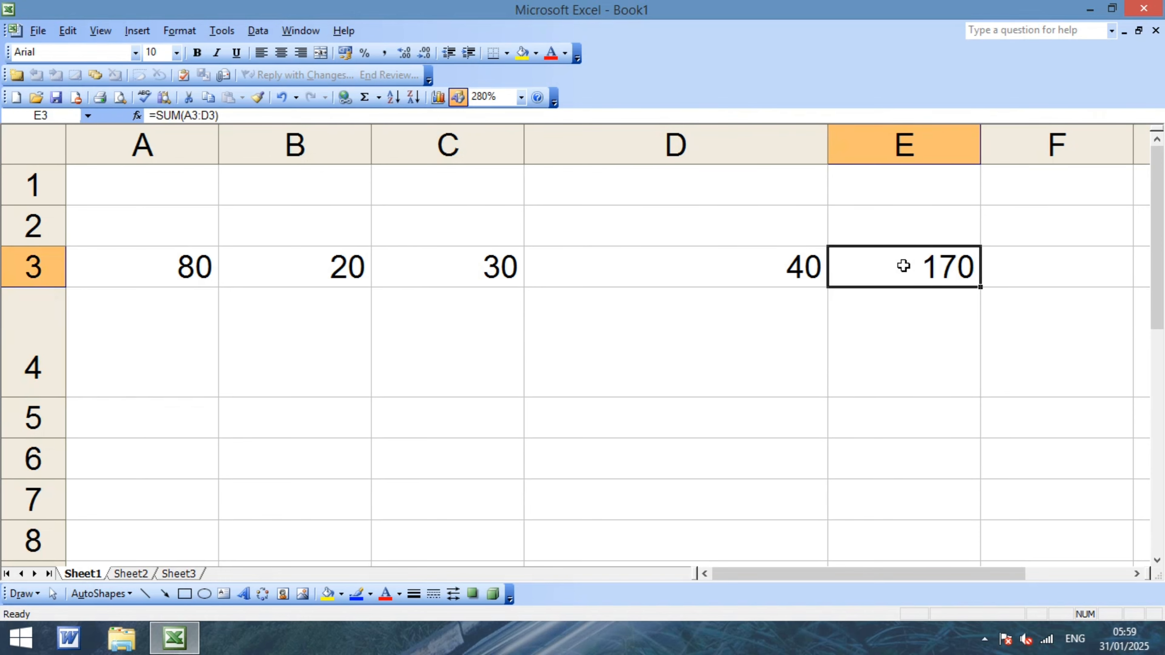
Use Goal Seek to set E3 to 2000 by changing C3, which becomes 1860.
left_click(222, 30)
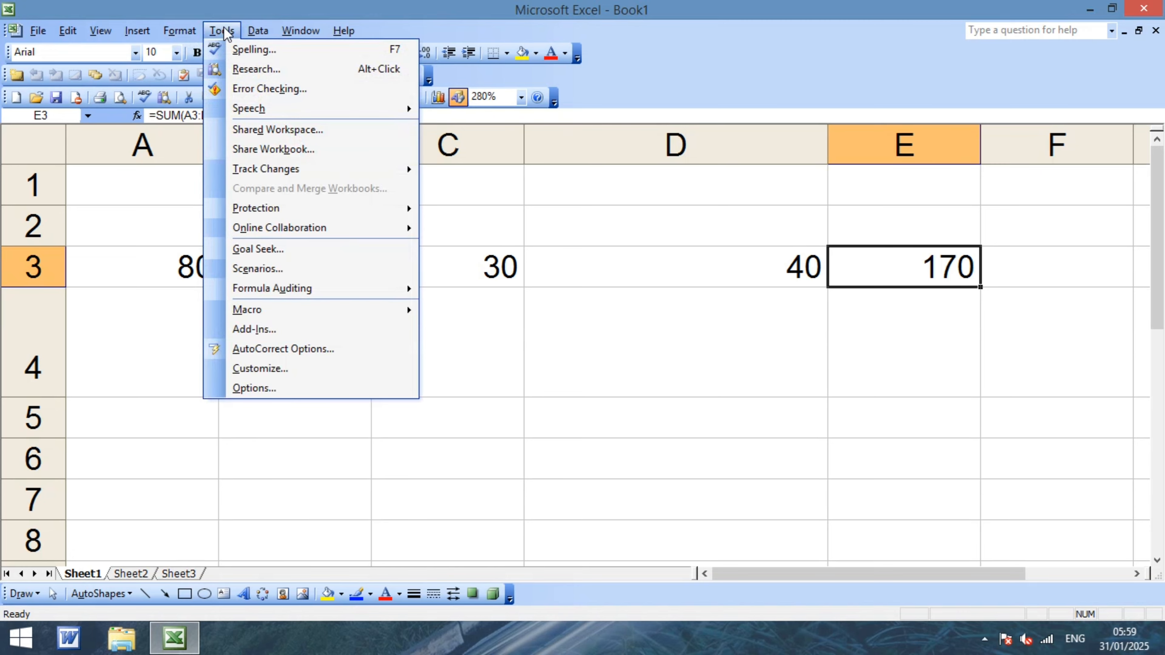
left_click(258, 249)
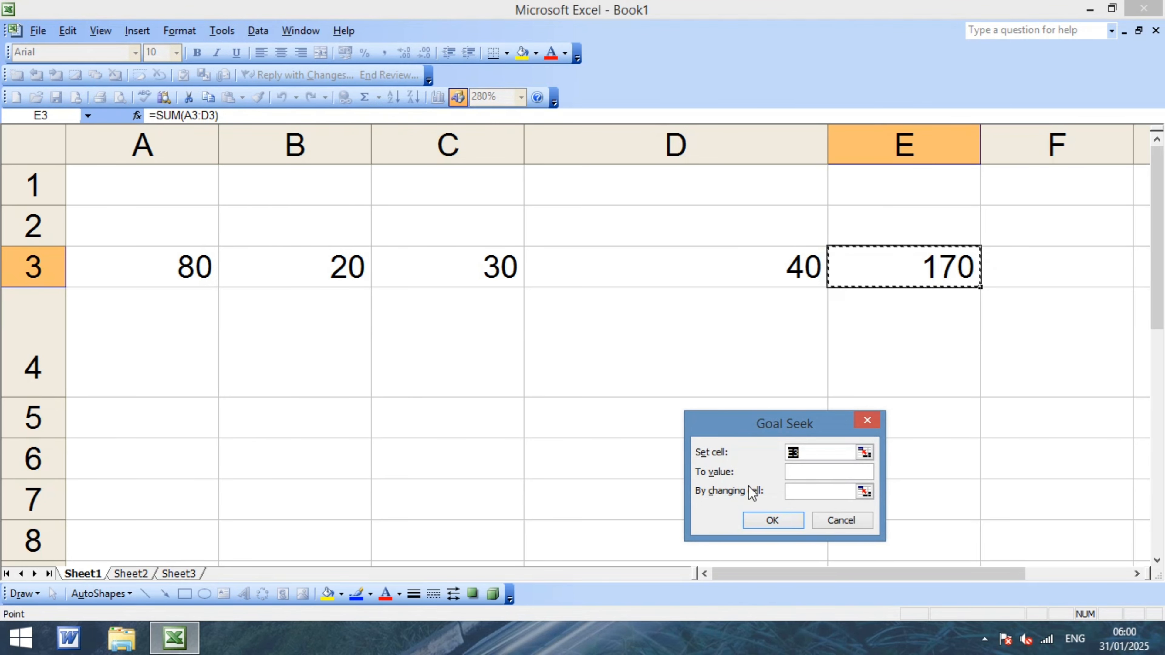
left_click(811, 473)
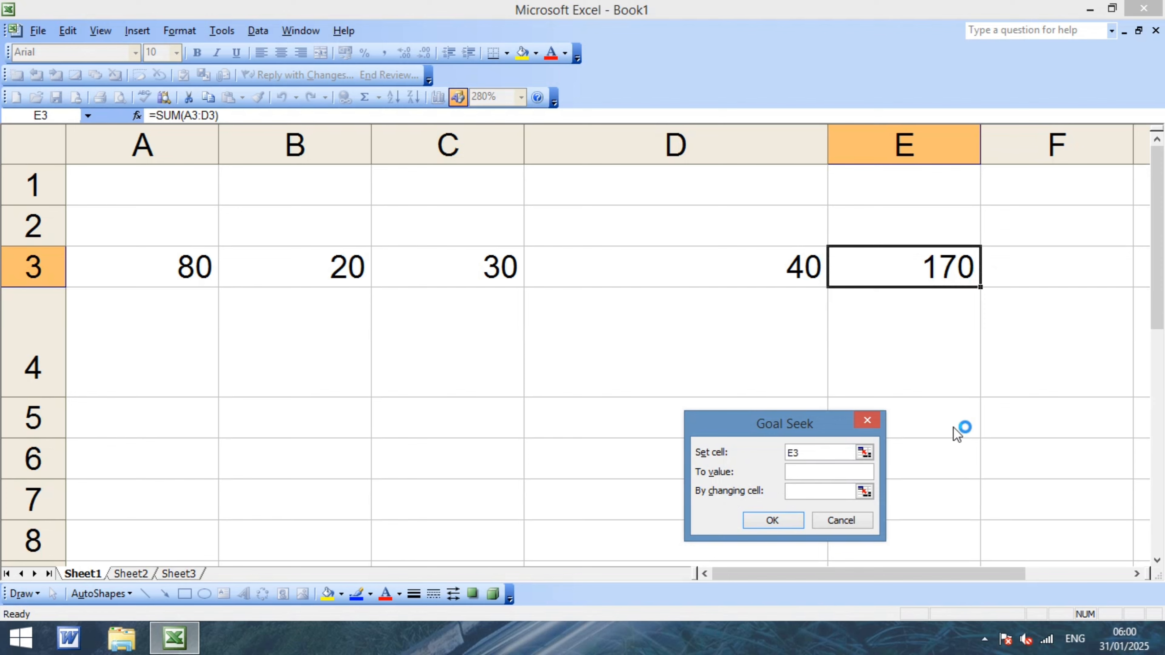
type("2000")
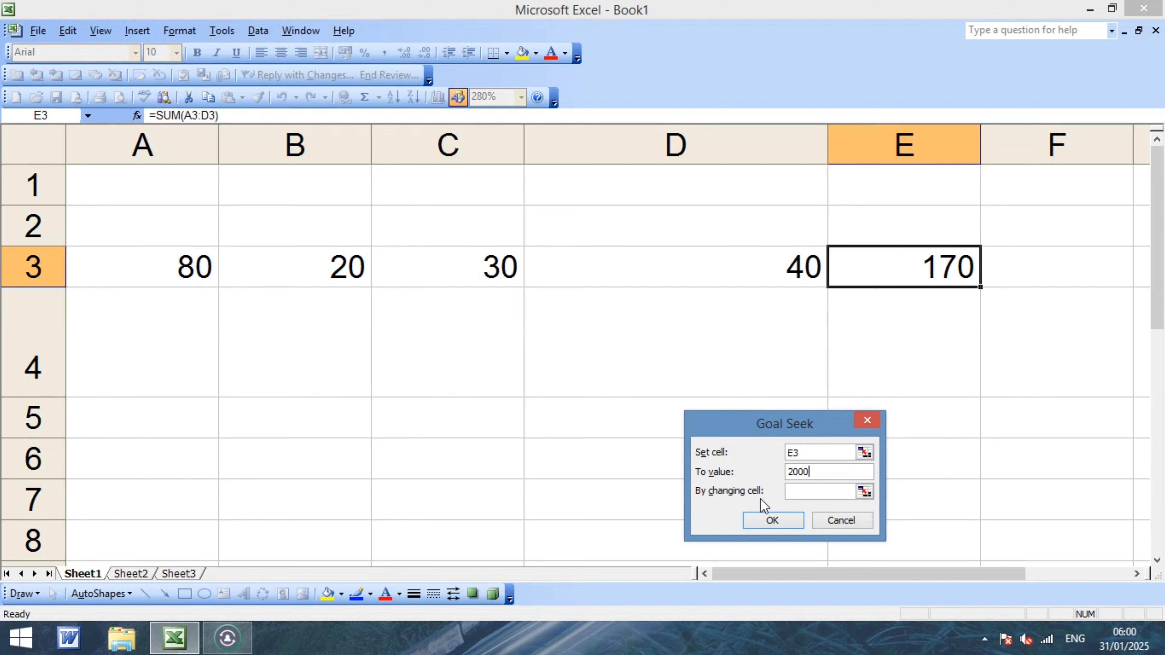
left_click(810, 492)
left_click(477, 268)
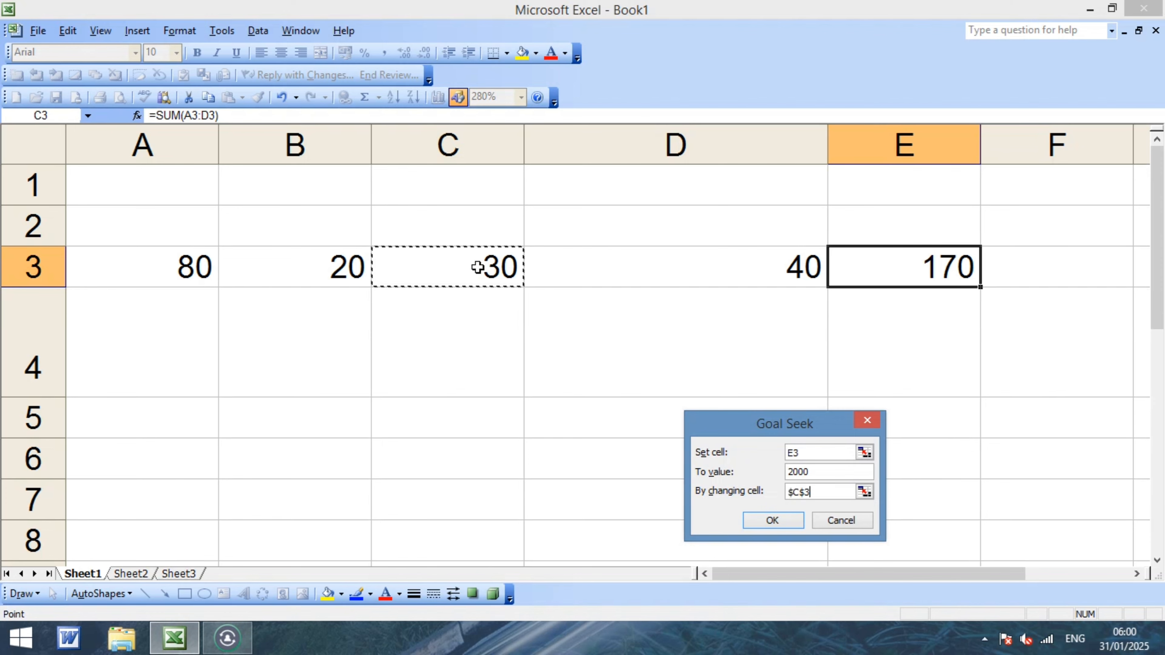
left_click(772, 520)
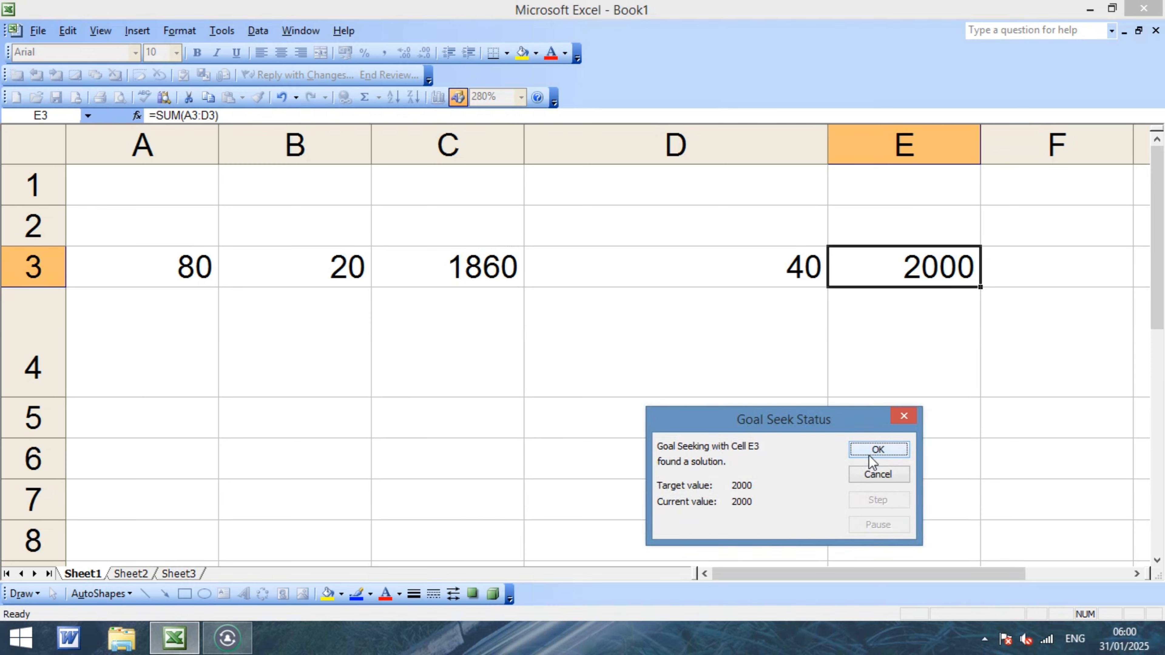
left_click(872, 452)
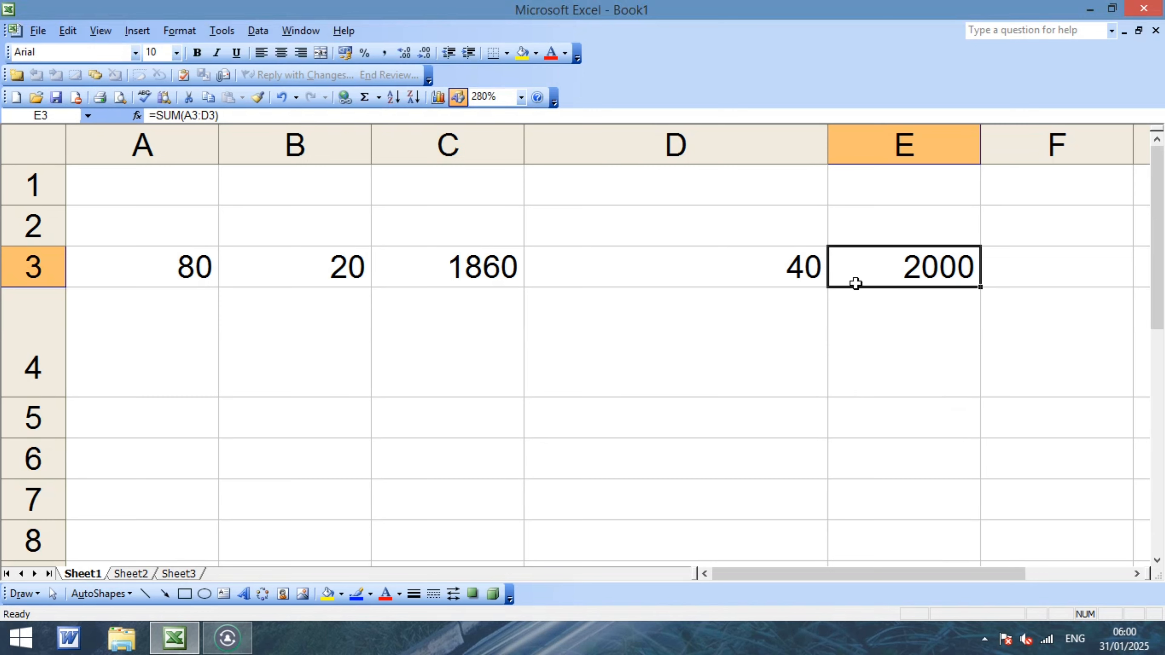
left_click(109, 263)
Clear row 3 and enter 80, 40 and 30 into A4:C4.
left_click_drag(108, 263, 941, 266)
key("Delete")
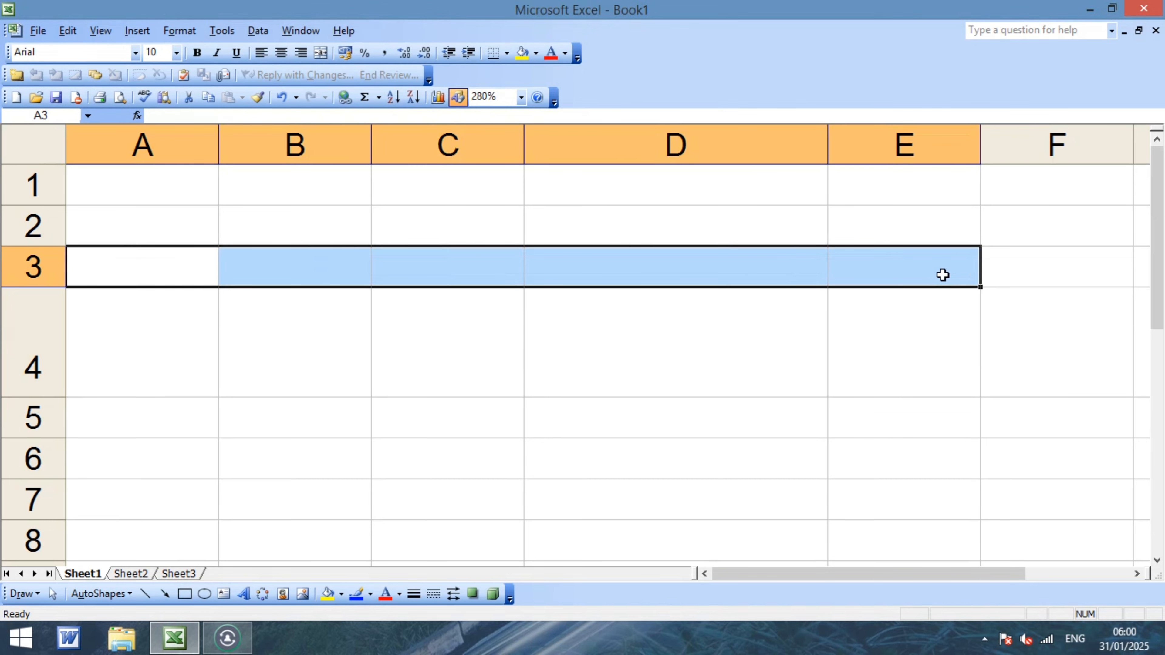
key("Down")
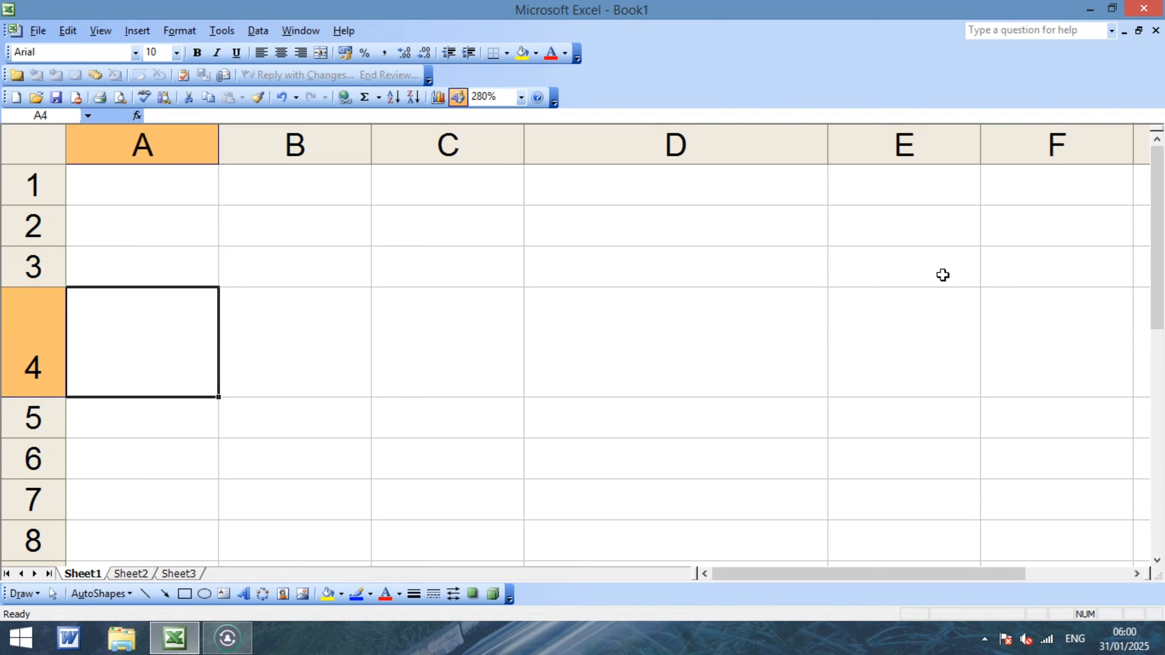
type("80")
key("Tab")
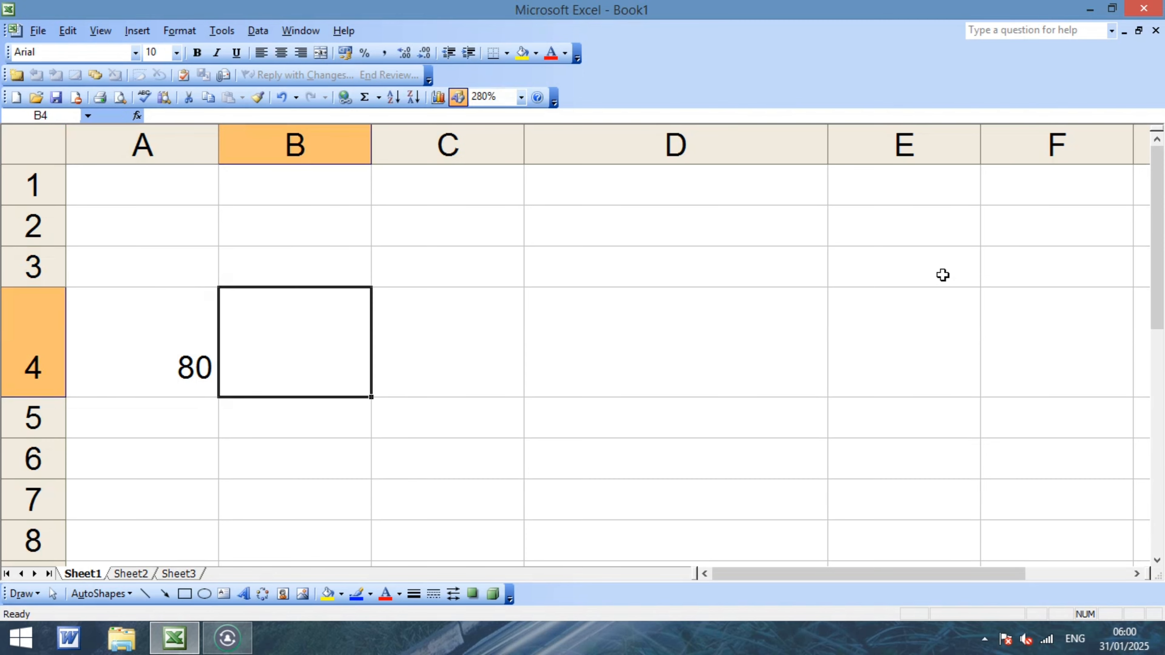
type("40")
key("Tab")
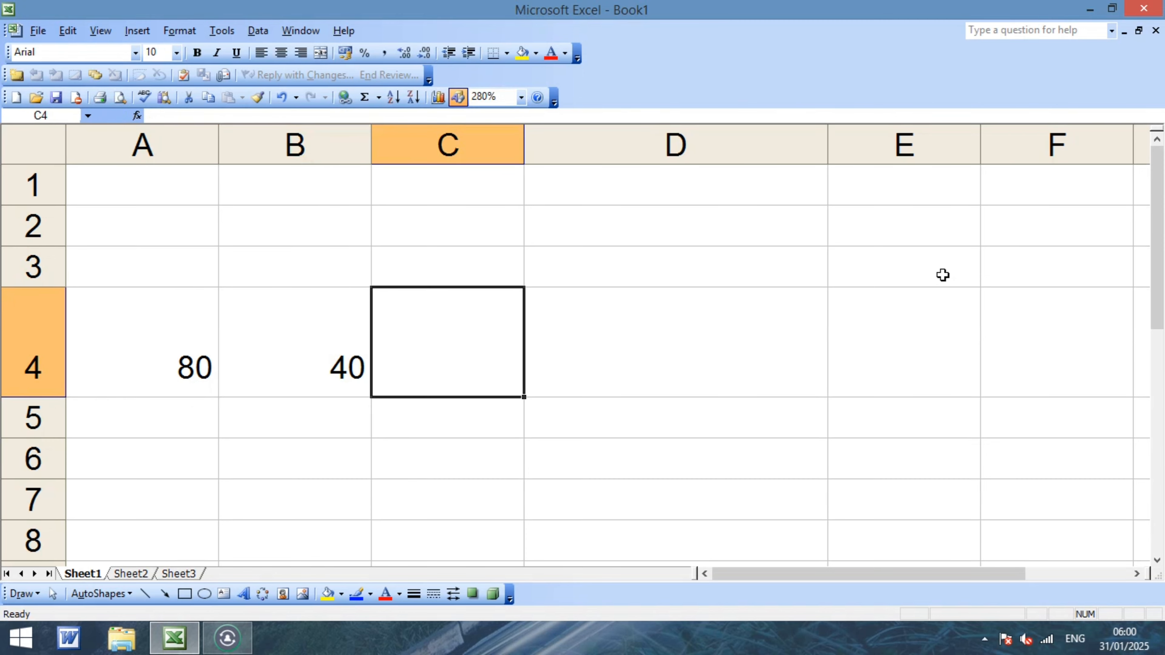
type("30")
key("Return")
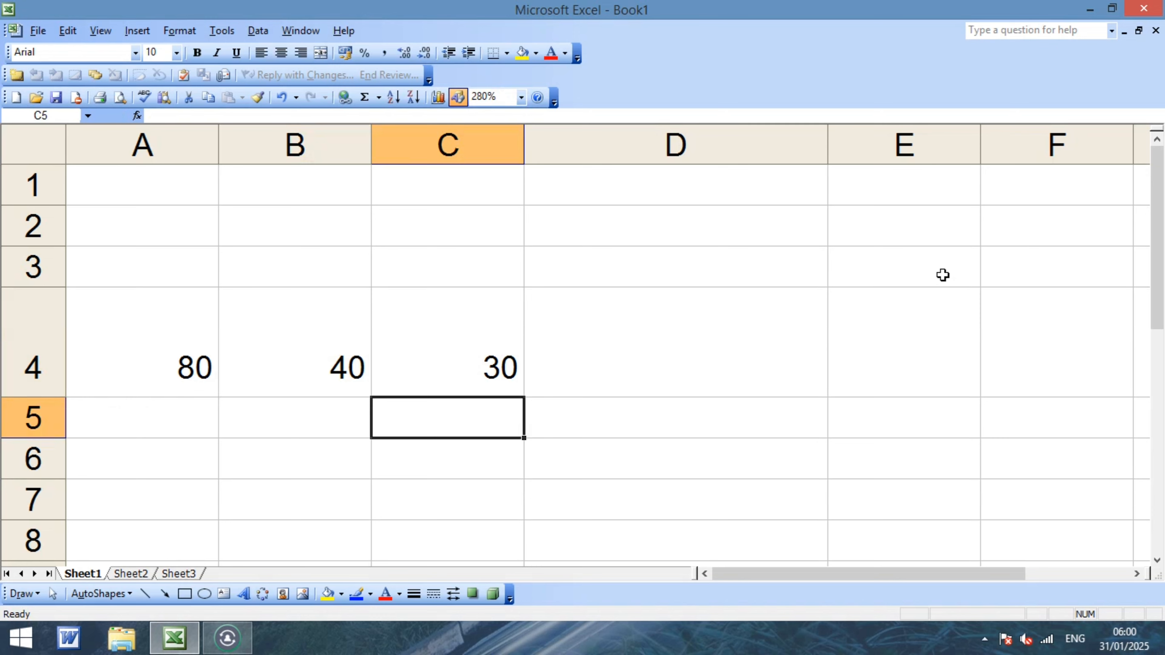
key("Up")
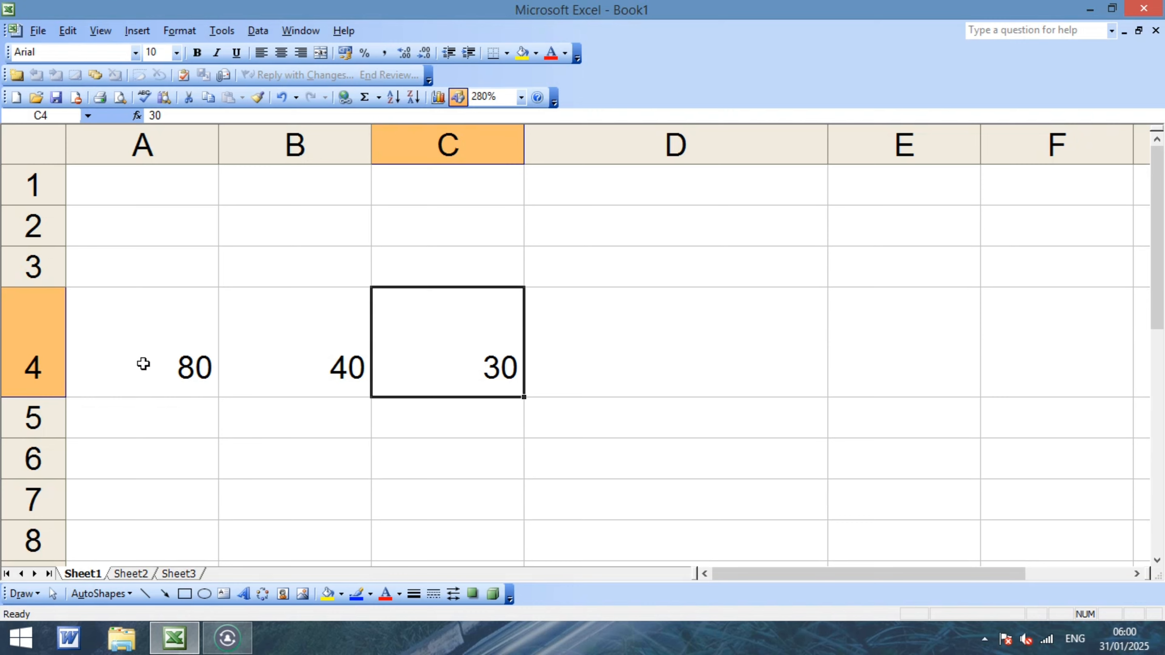
Select A4:C4 and AutoSum, so D4 shows =SUM(A4:C4) = 150.
left_click(134, 358)
left_click_drag(190, 365, 409, 364)
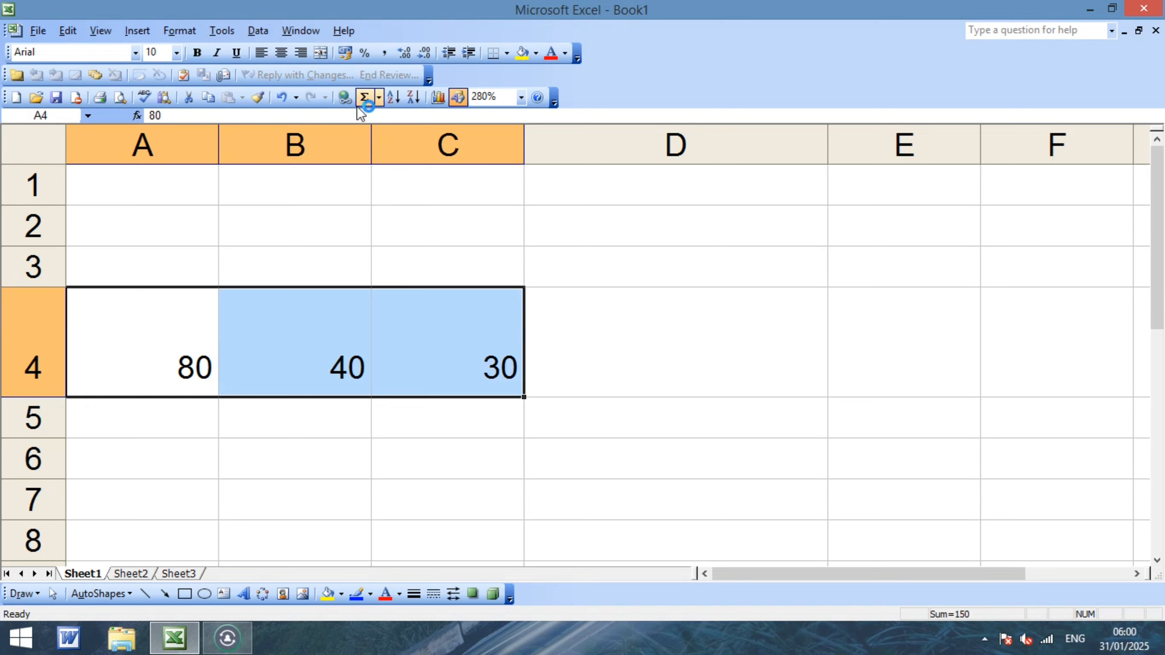
left_click(365, 97)
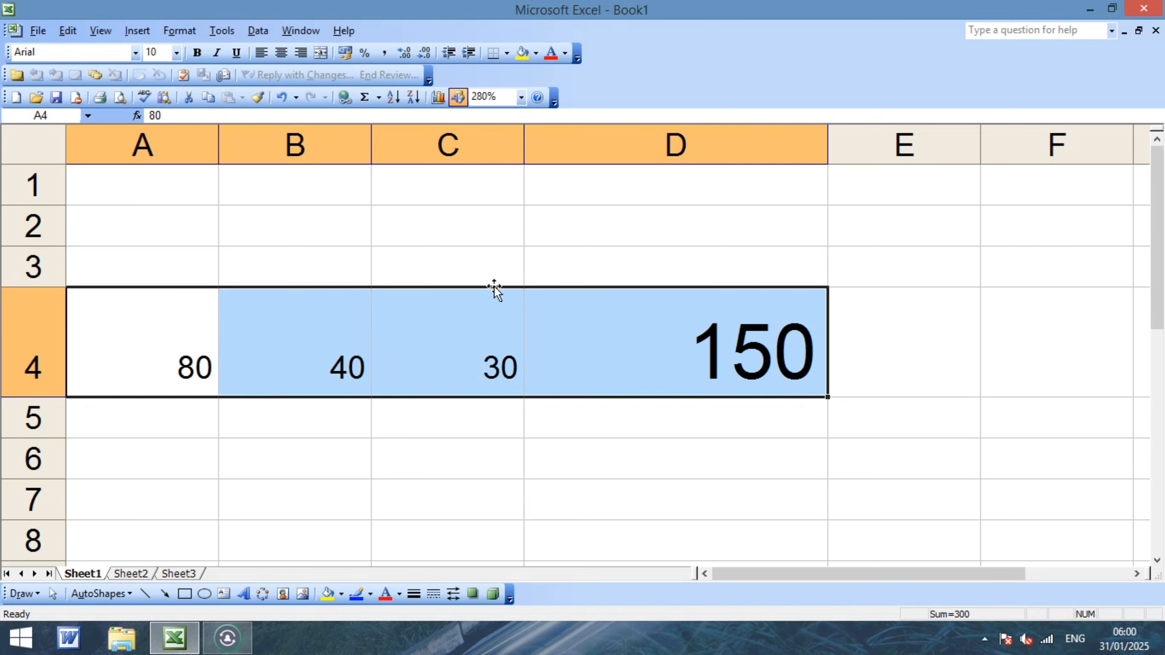
left_click(657, 330)
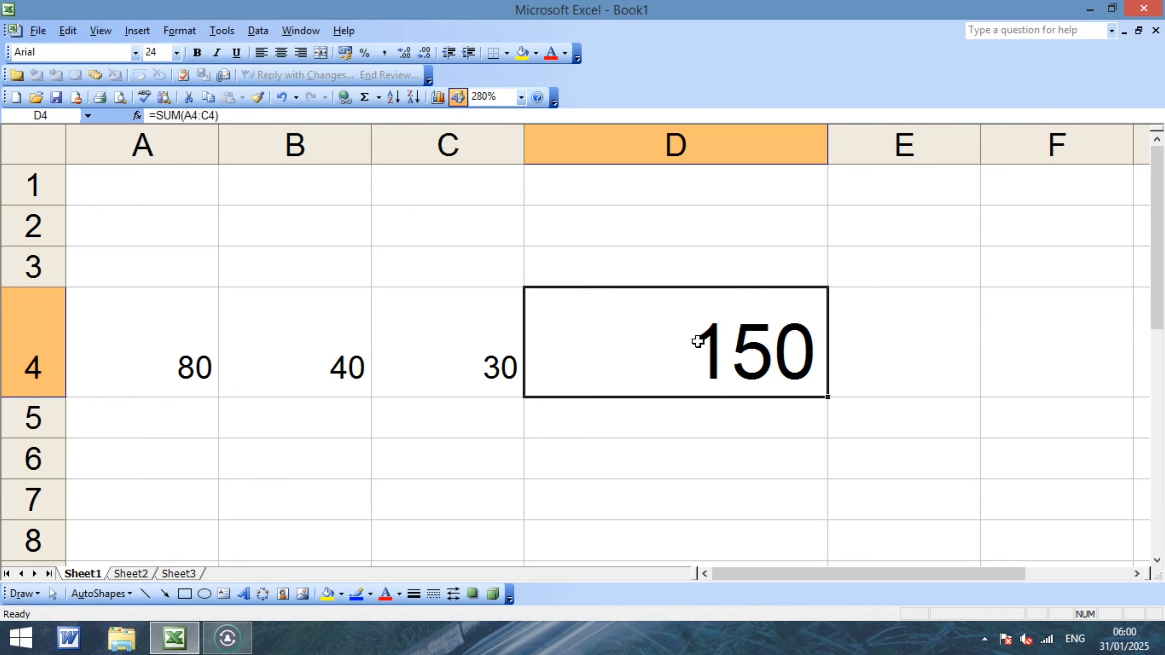
left_click(744, 458)
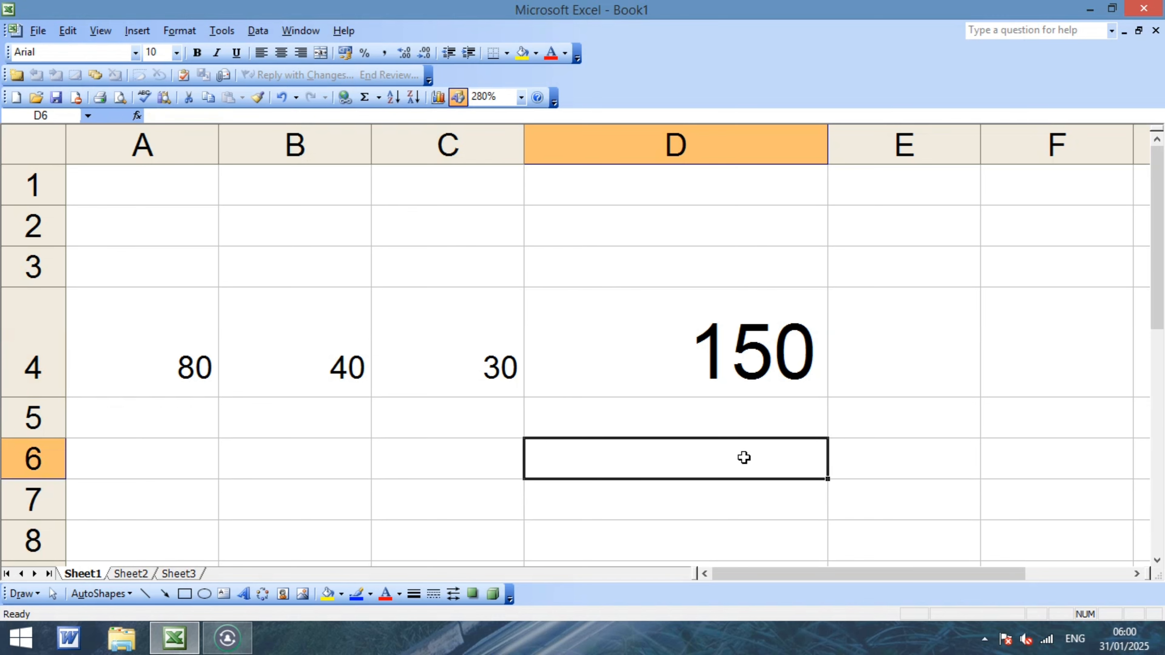
left_click(722, 351)
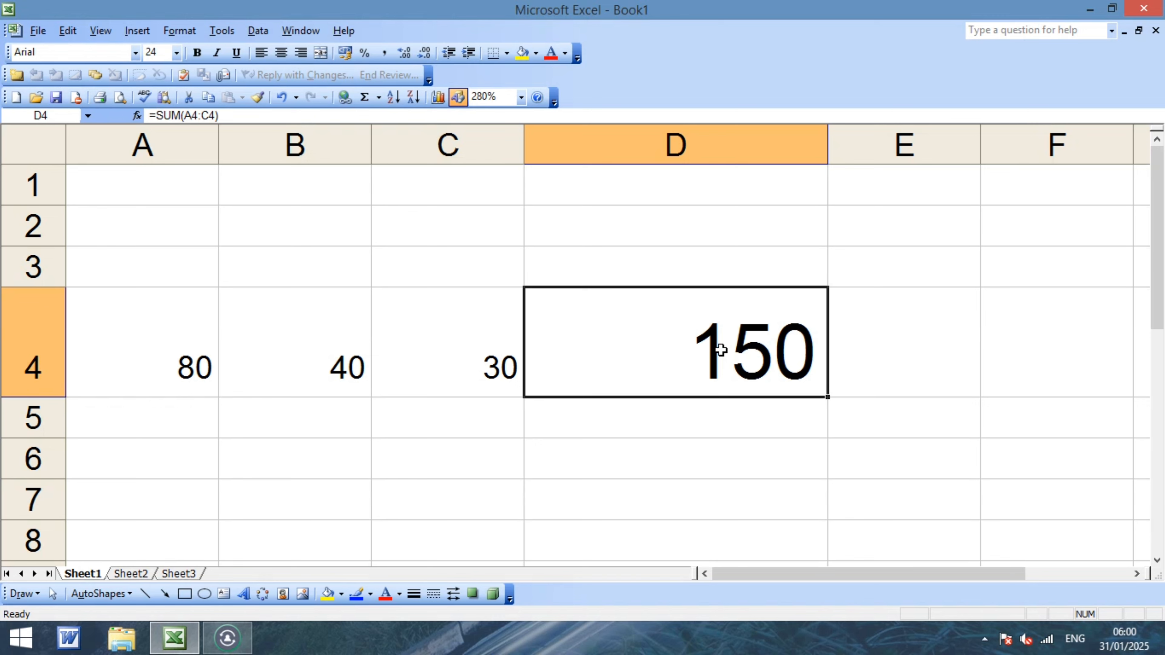
left_click(736, 429)
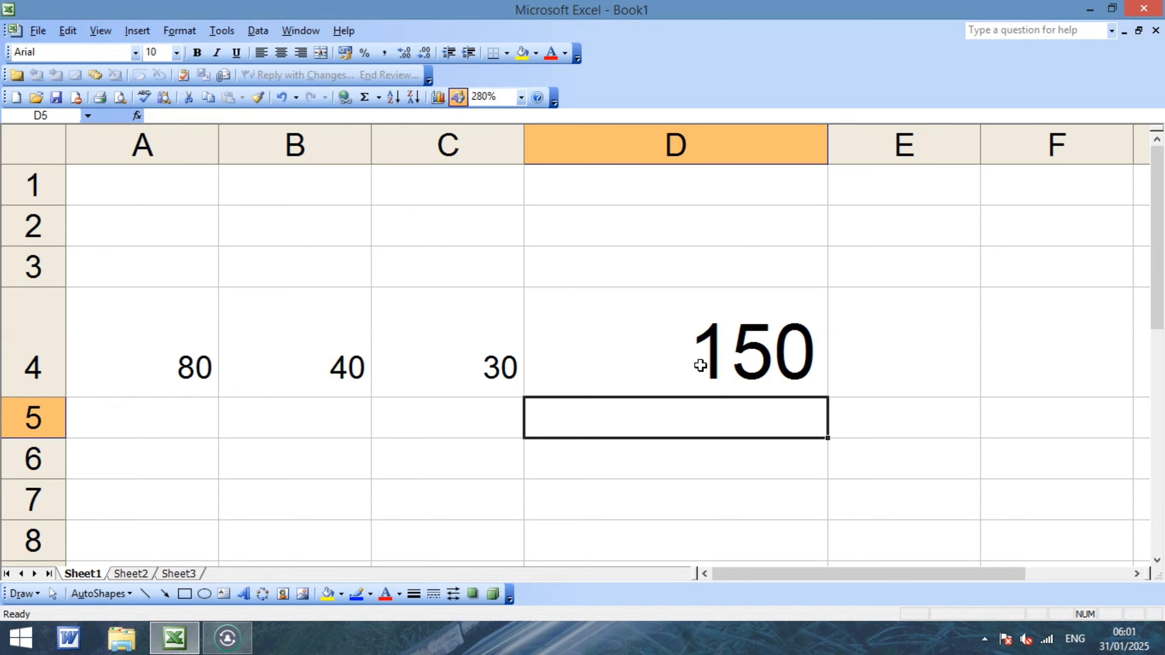
left_click(697, 352)
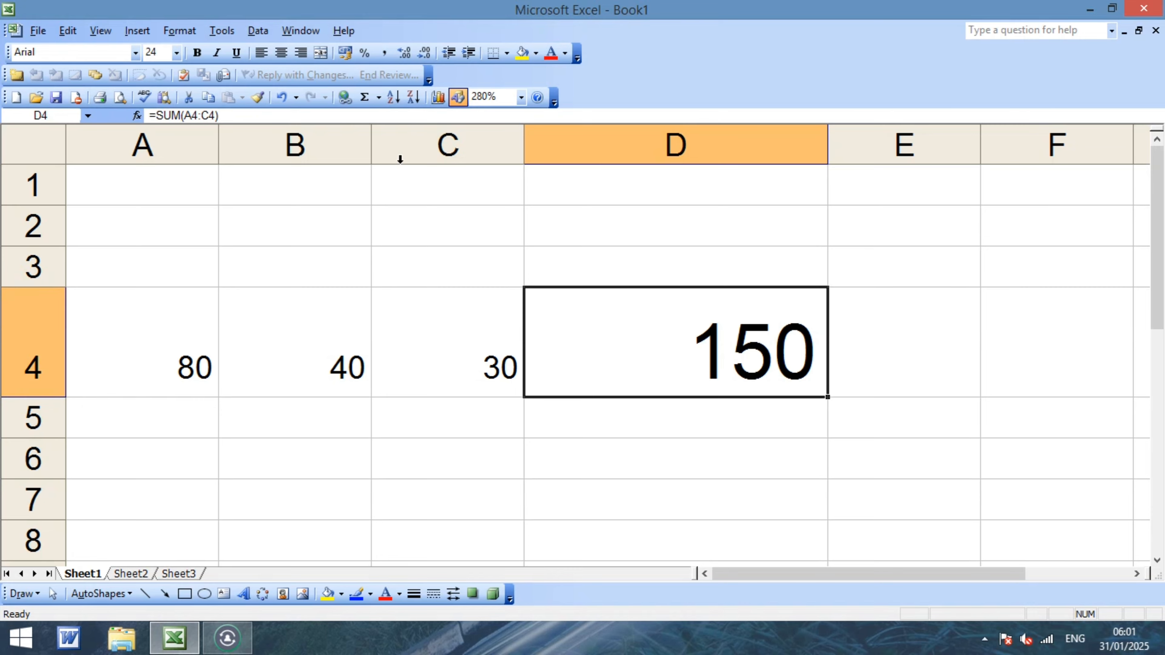
left_click(218, 35)
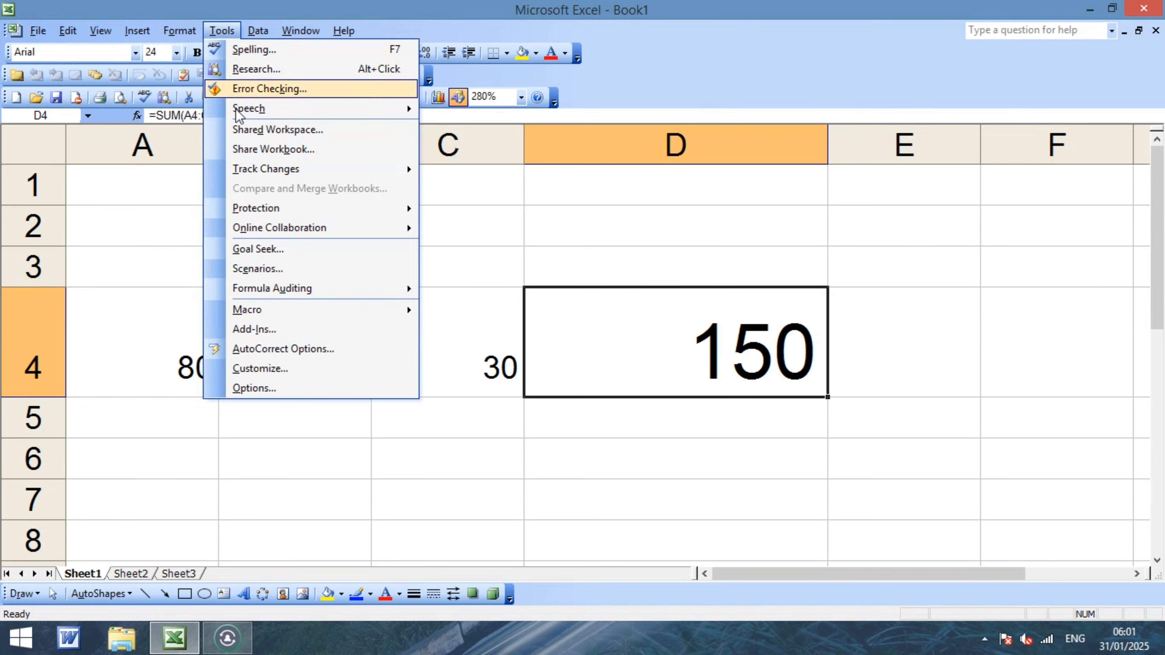
Use Goal Seek to set D4 to 500 by changing B4, which becomes 390.
left_click(272, 251)
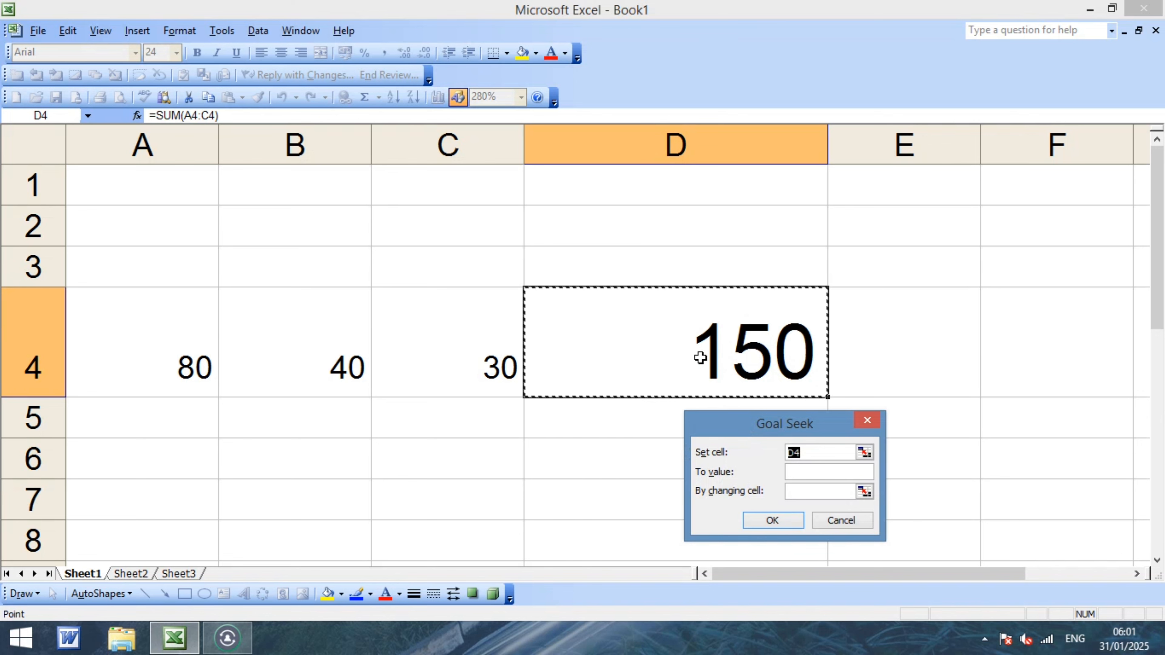
left_click(809, 474)
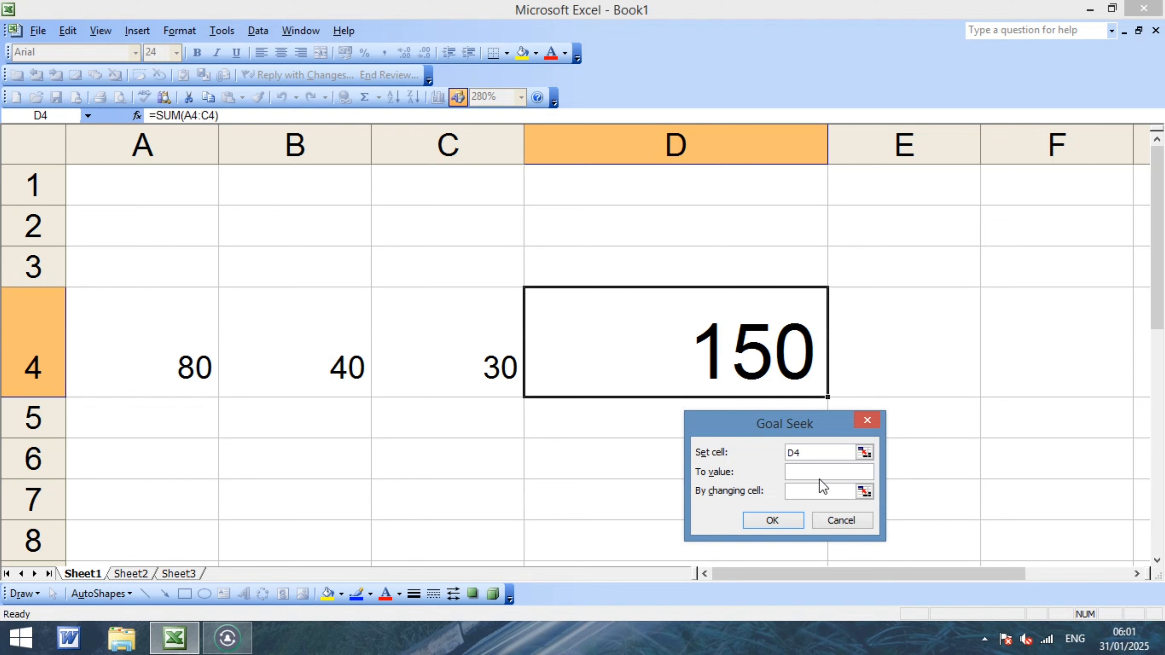
type("500")
left_click(808, 491)
left_click(310, 372)
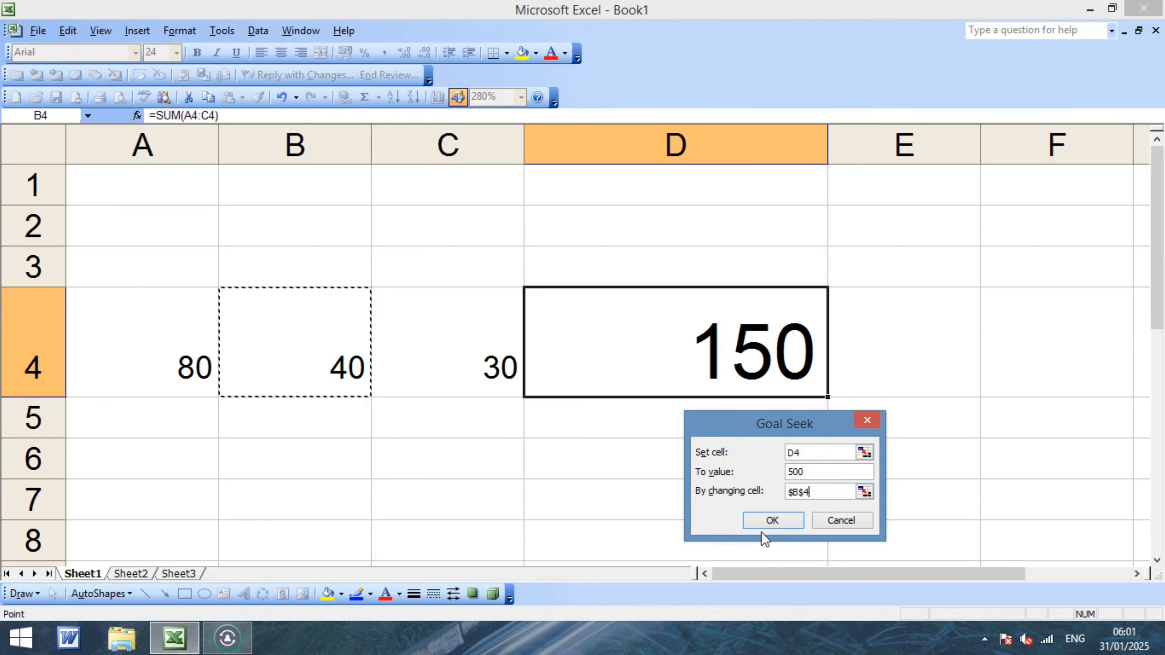
left_click(774, 518)
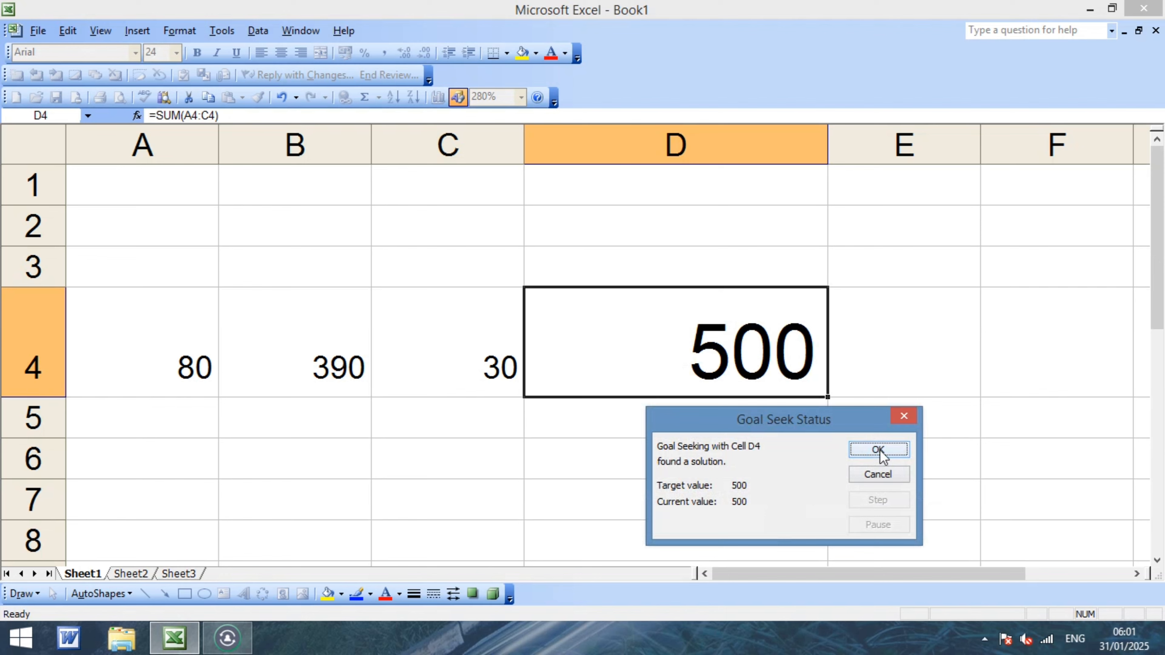
left_click(883, 448)
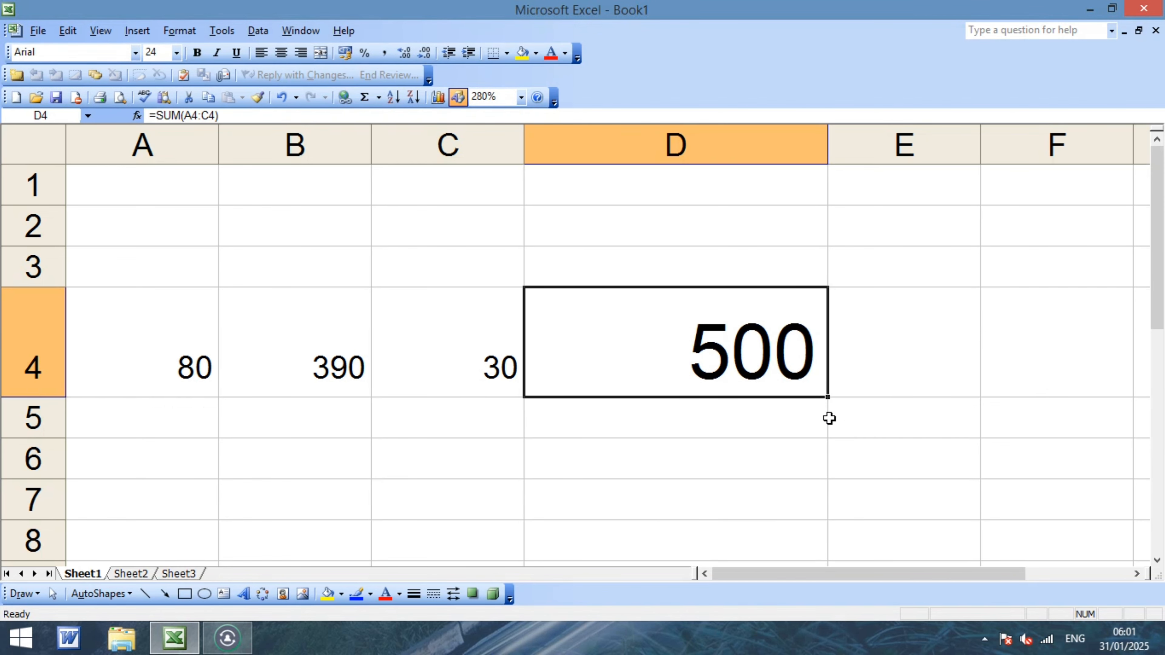
Delete the 80, 390, 30 and 500 figures from A2:D4.
left_click_drag(142, 215, 799, 374)
key("Delete")
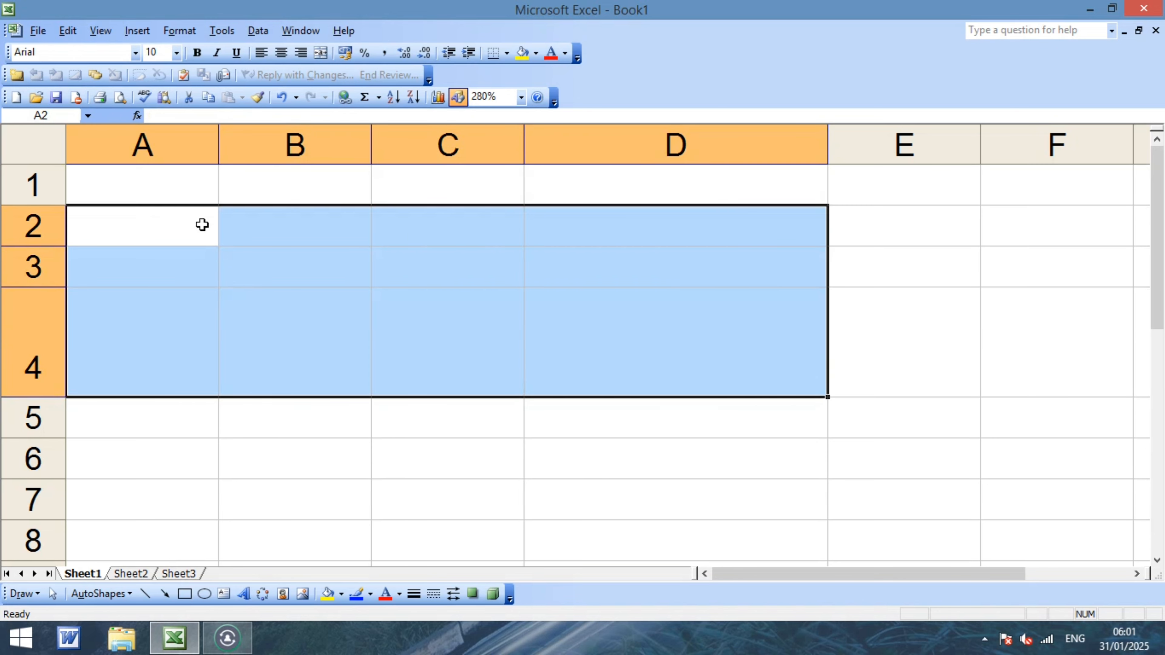
left_click(183, 194)
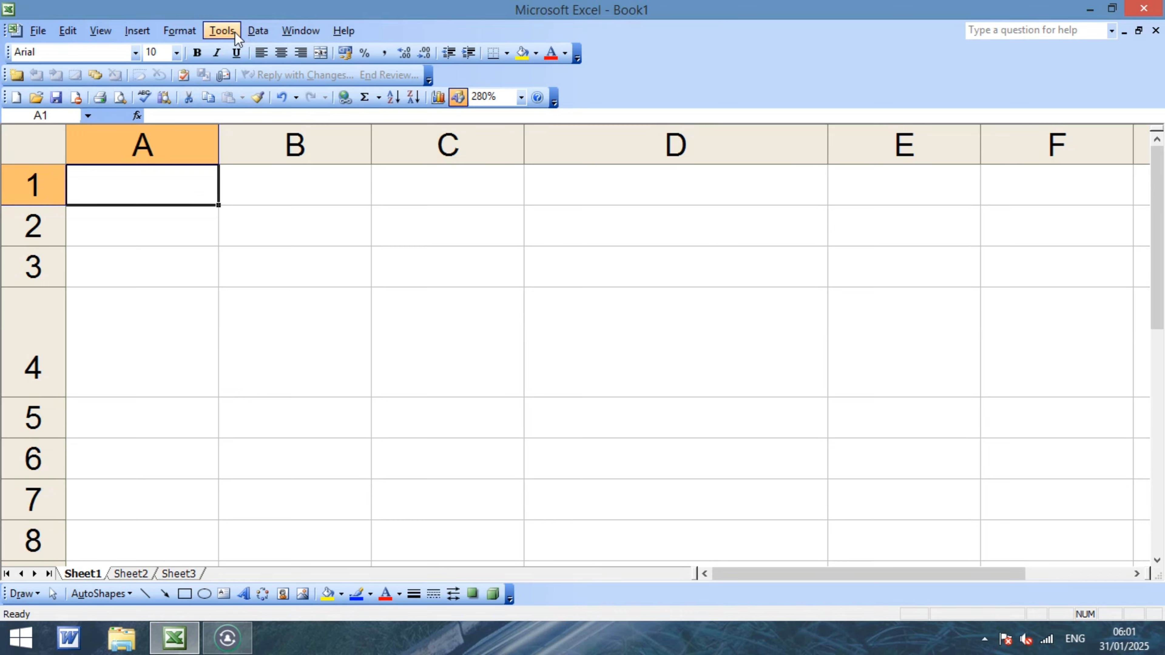
left_click(225, 30)
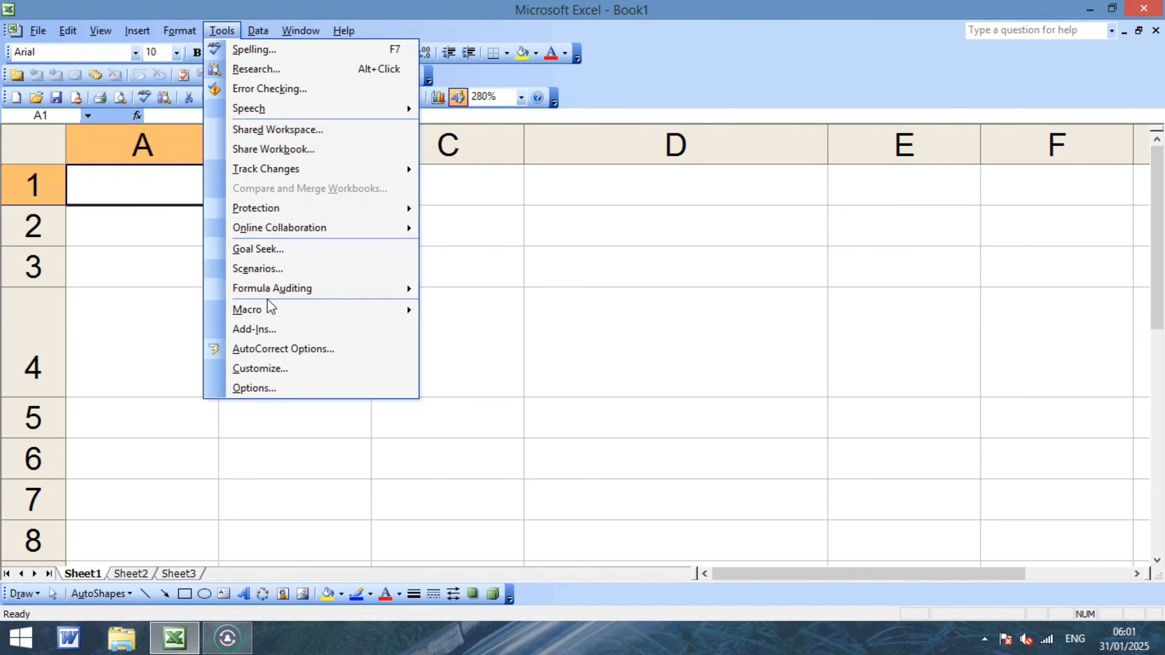
mouse_move(254, 317)
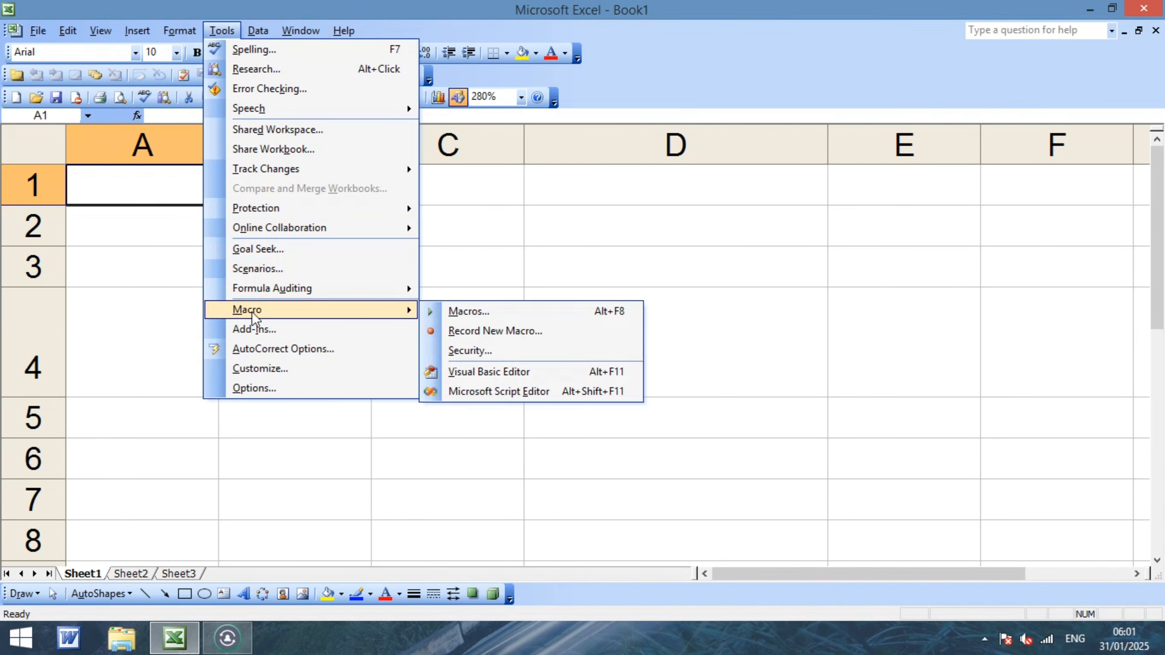
left_click(543, 250)
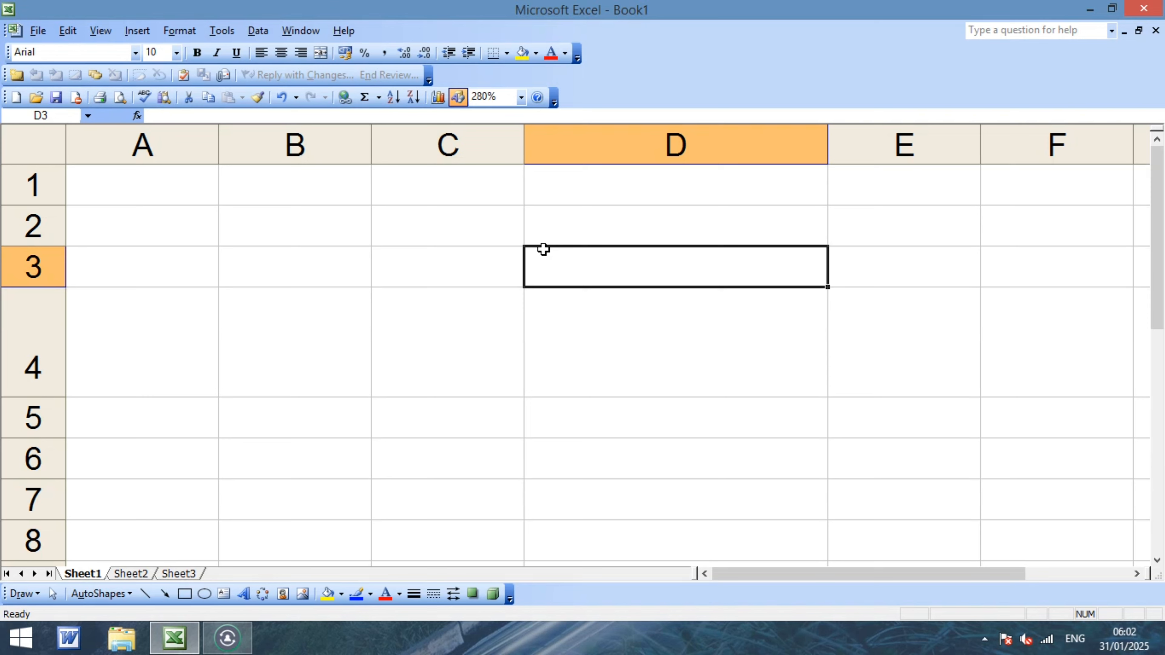
With B3 selected, start recording a new macro named ANU instead of Macro1.
left_click(329, 250)
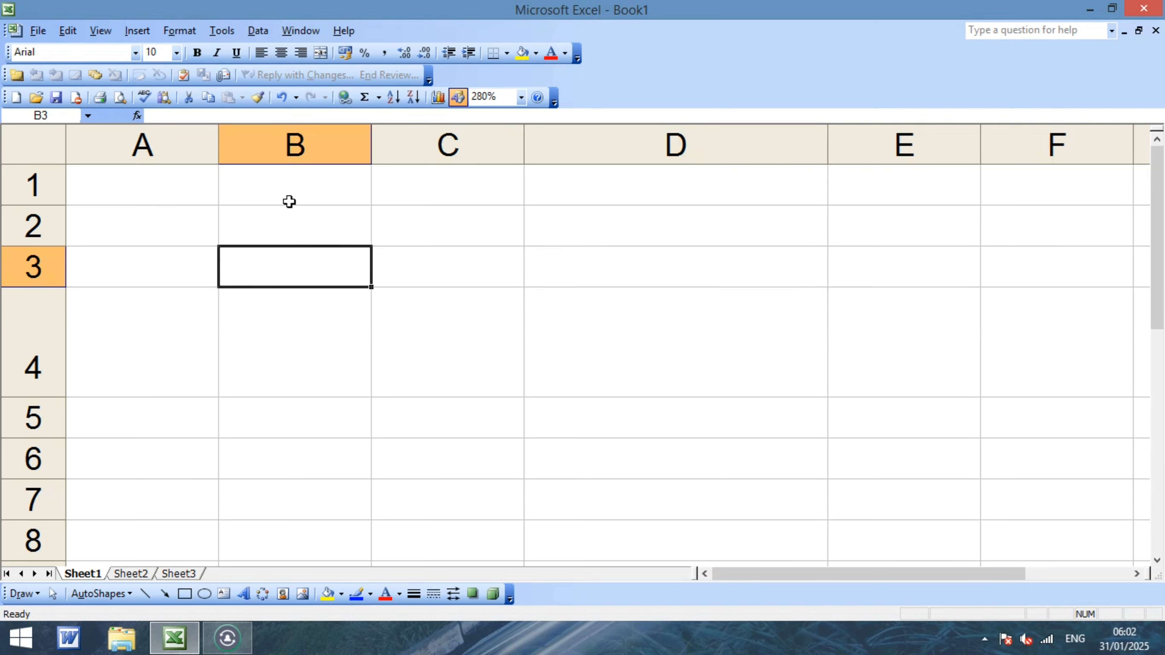
left_click(219, 33)
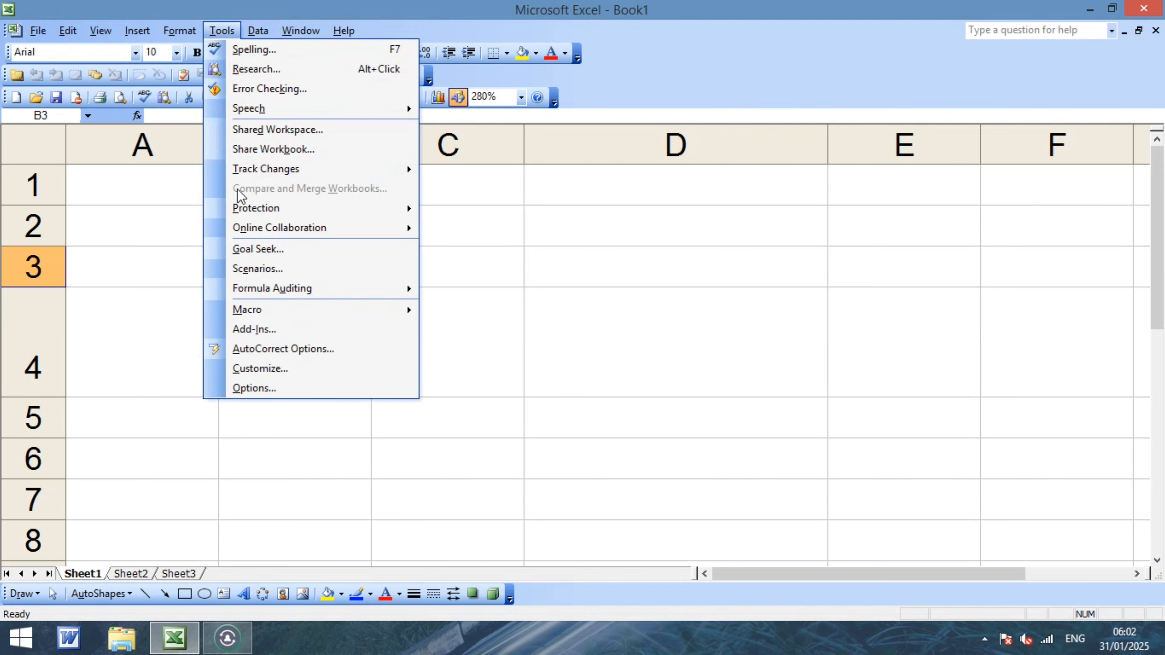
mouse_move(261, 312)
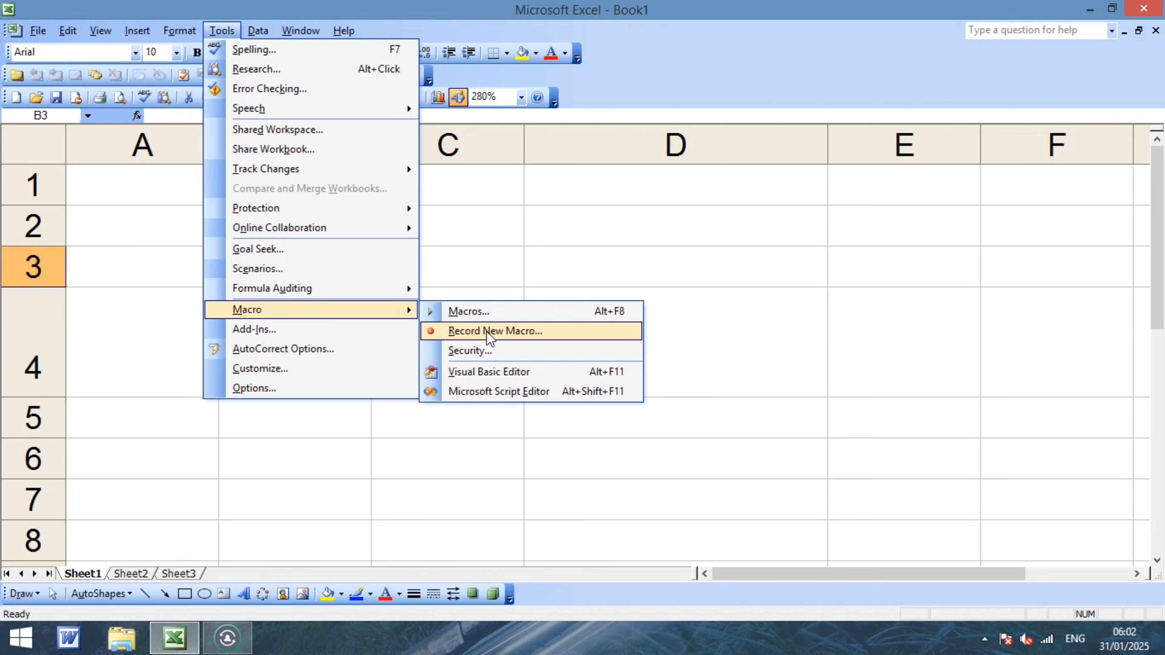
left_click(525, 327)
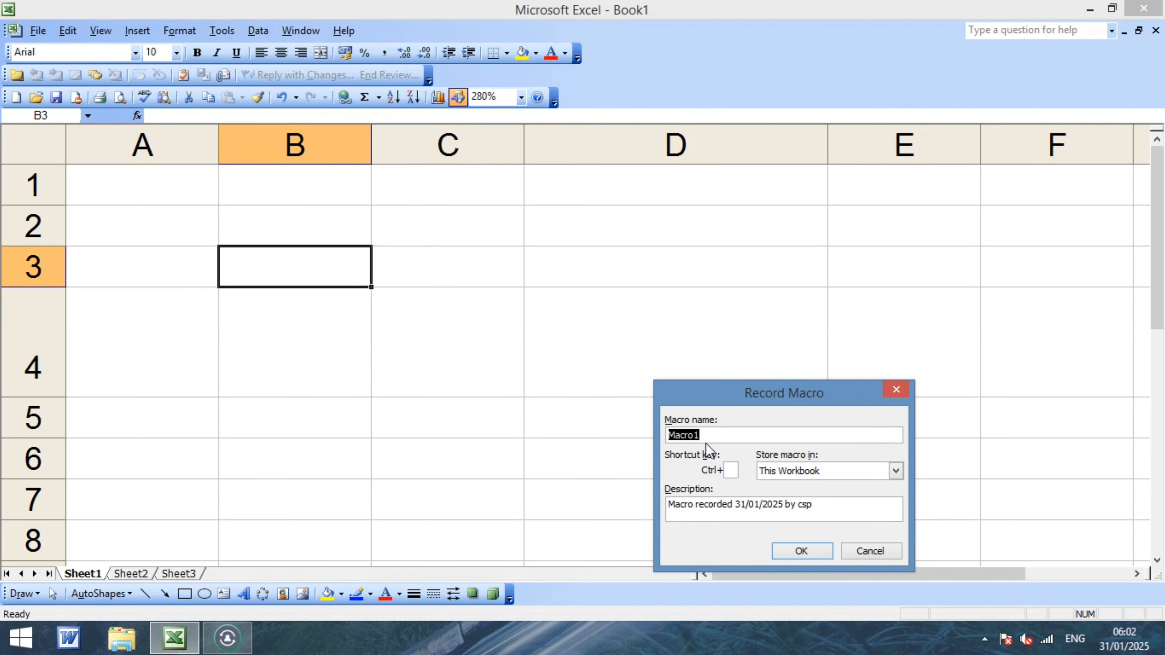
key("BackSpace")
key("Caps_Lock")
type("ANU")
left_click(811, 553)
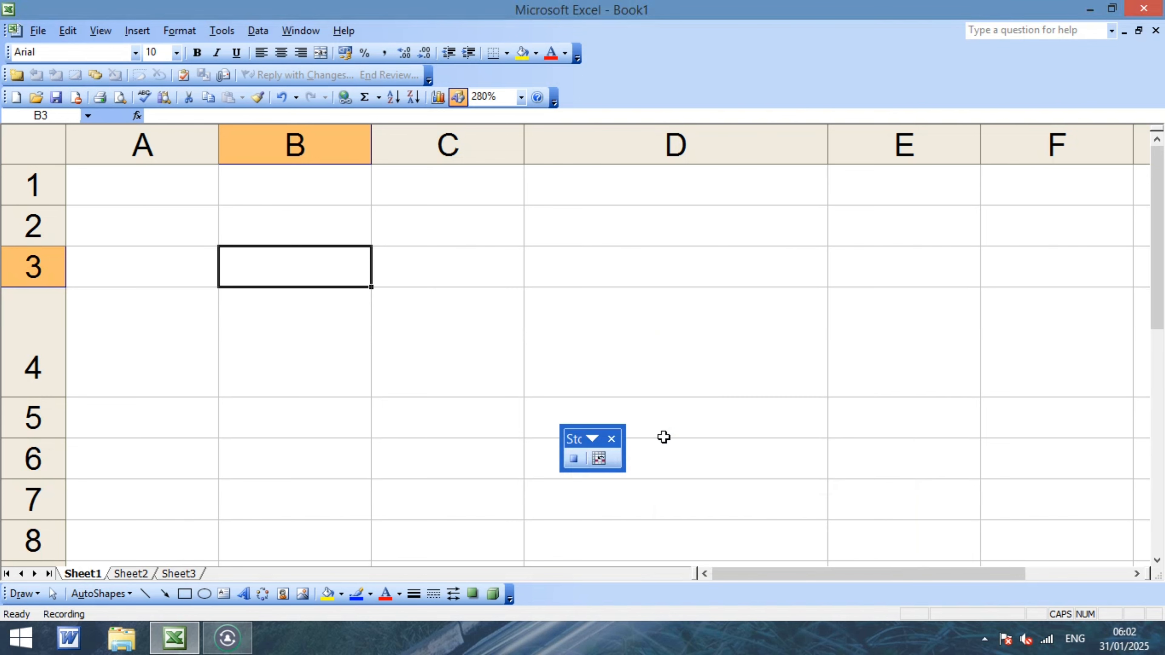
Enter 50, 40 and 30 into D4, D5 and D6, then stop the ANU recording.
left_click(723, 344)
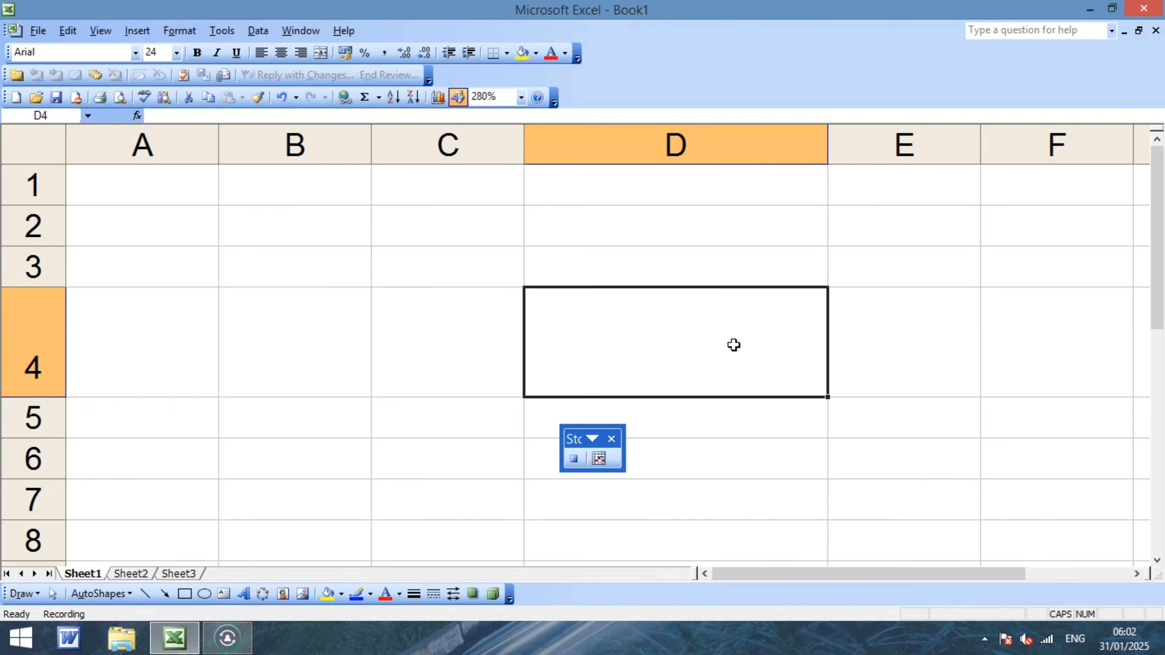
type("50")
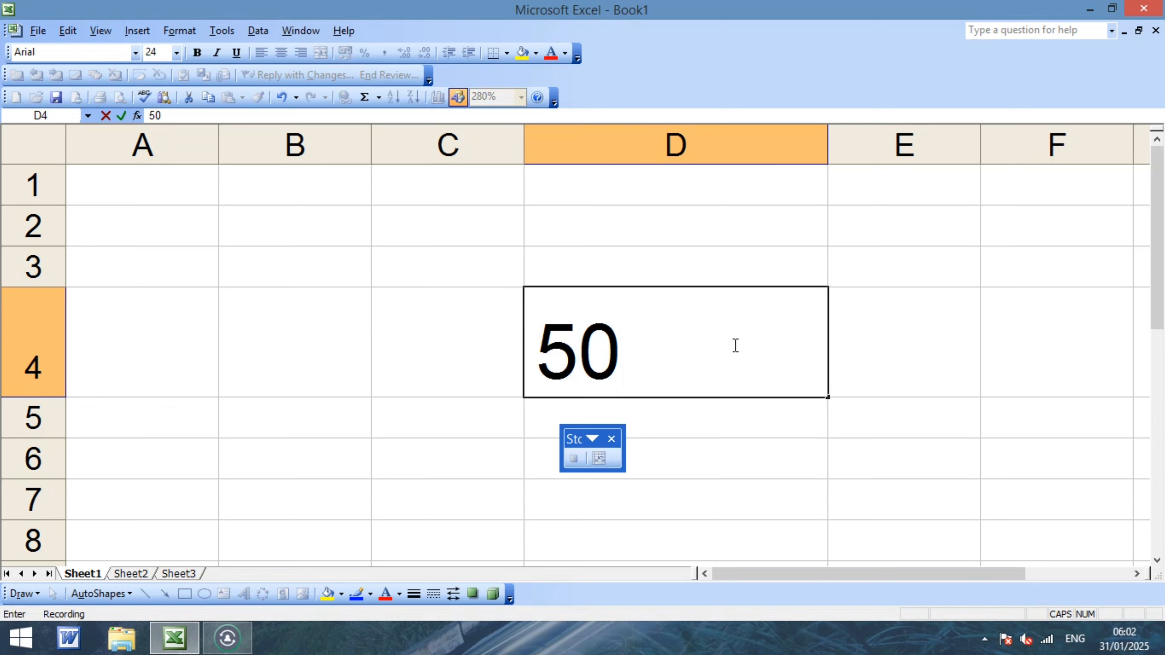
key("Return")
type("40")
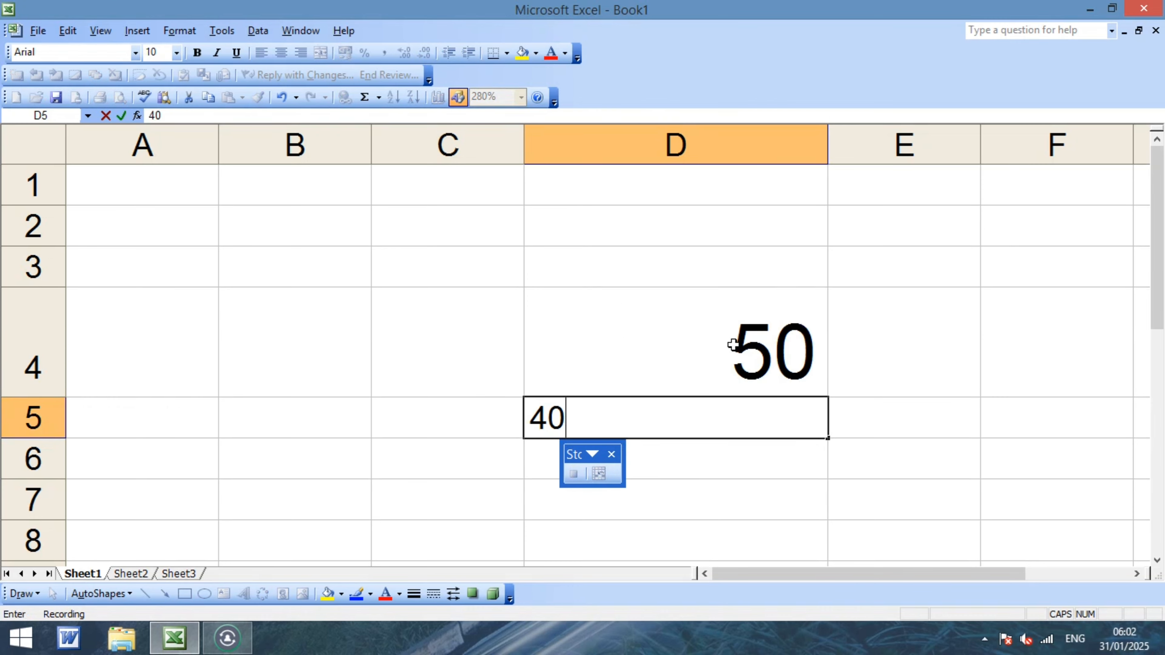
key("Return")
type("30")
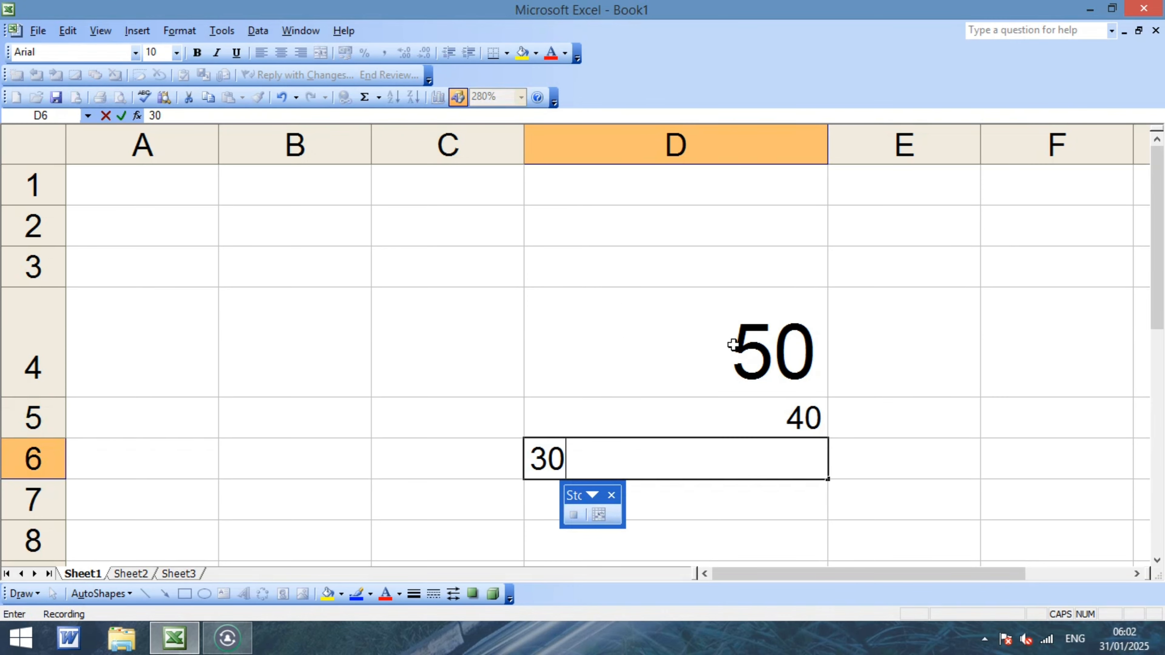
key("Return")
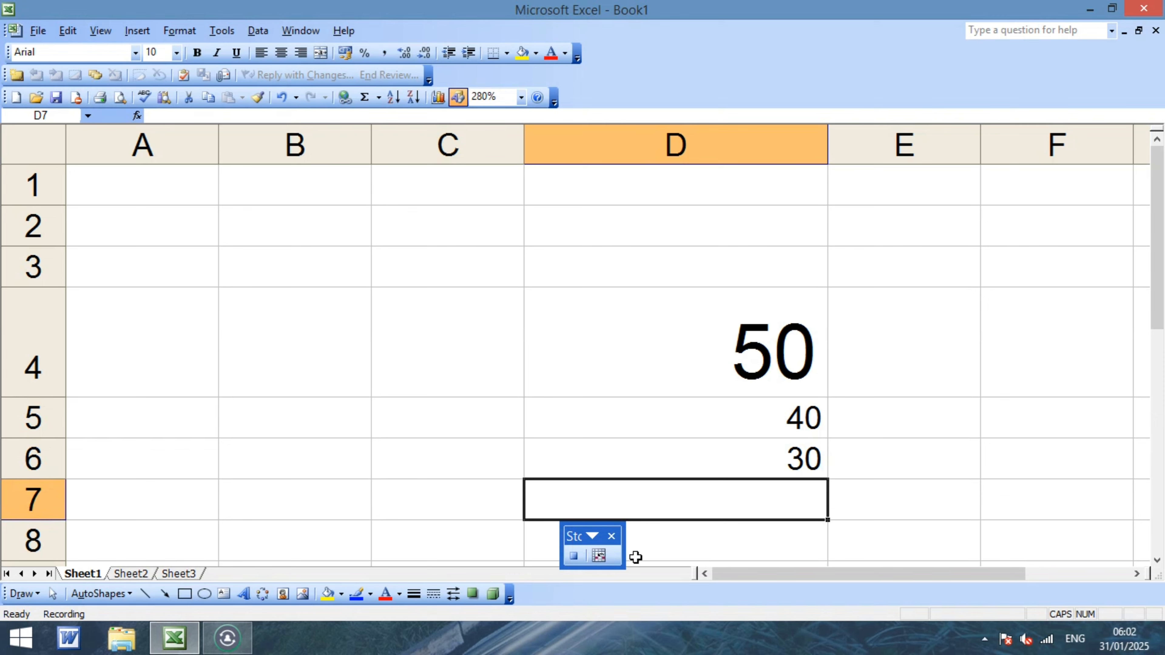
left_click(573, 556)
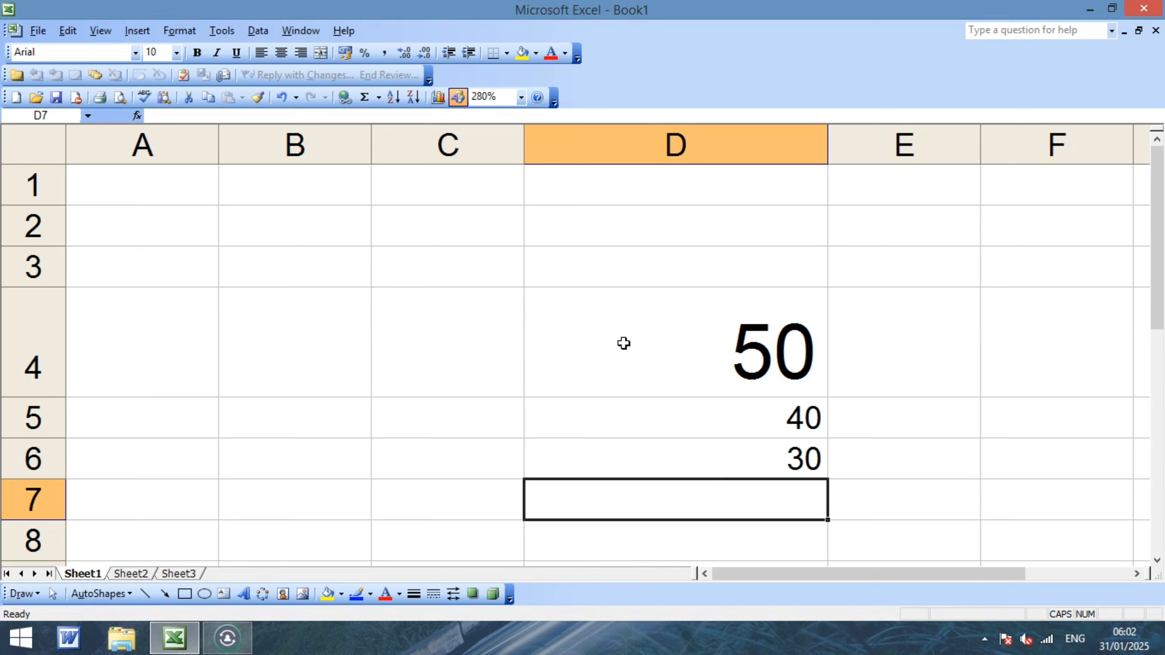
left_click(679, 244)
left_click_drag(679, 245, 853, 490)
key("Delete")
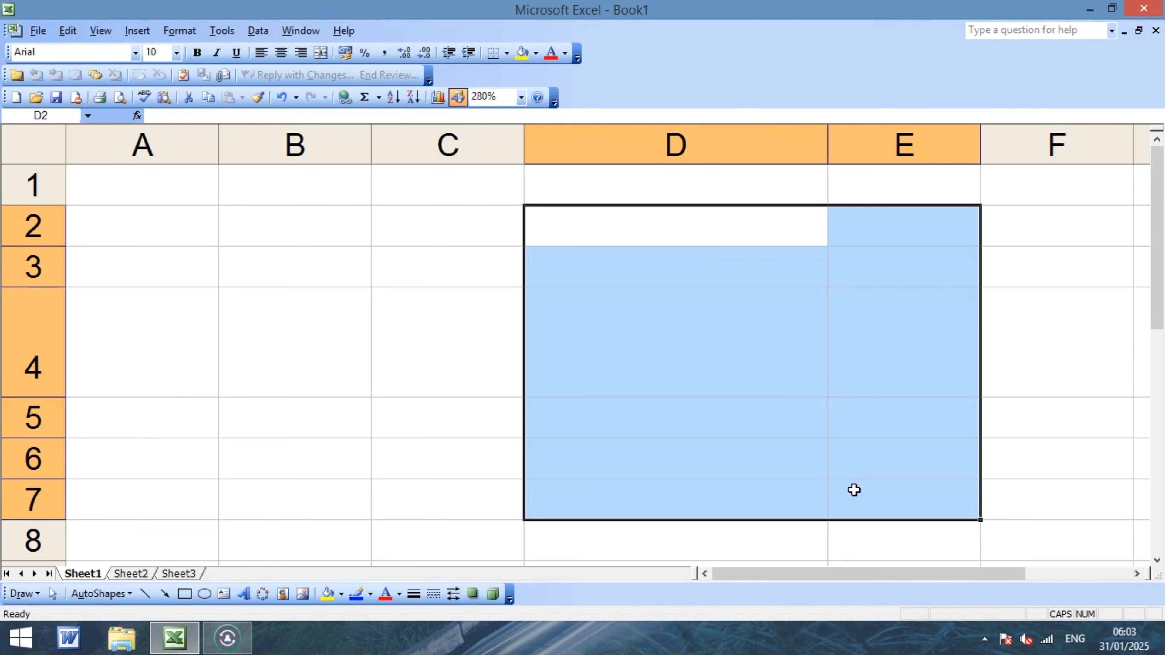
key("Left")
key("Left")
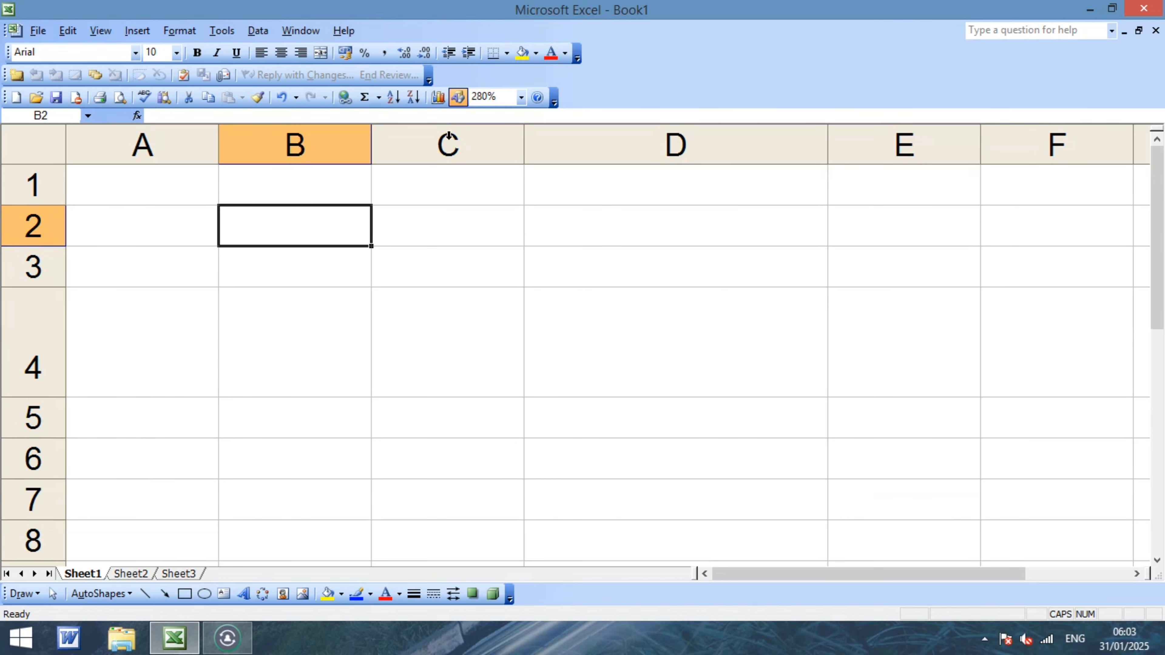
left_click(224, 32)
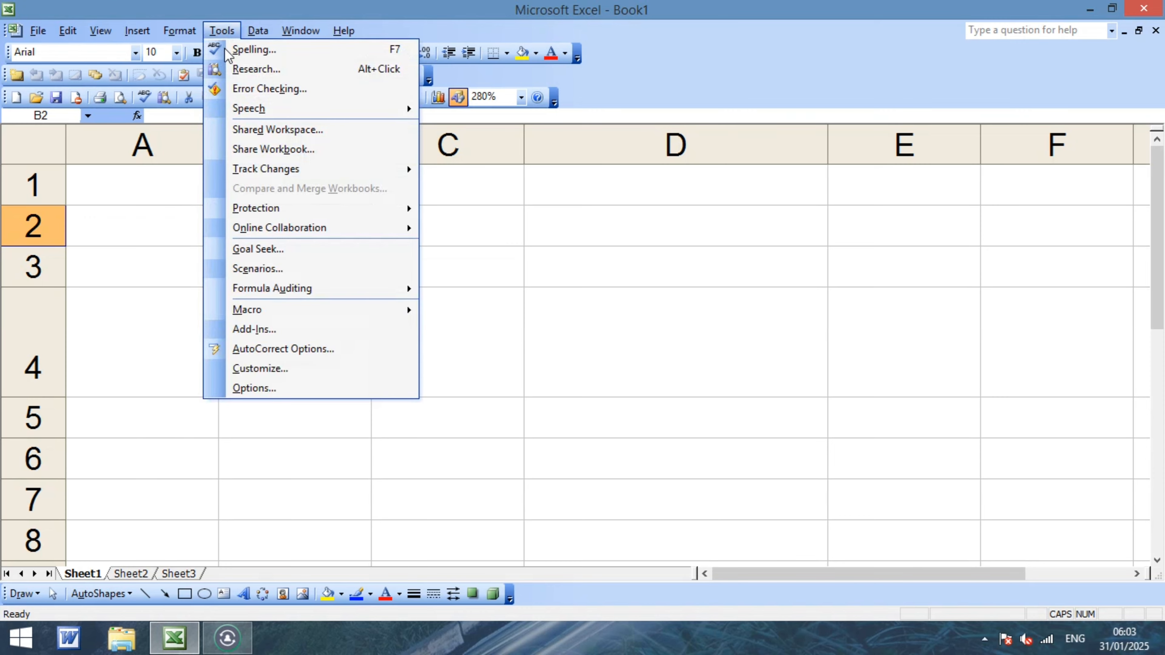
mouse_move(296, 311)
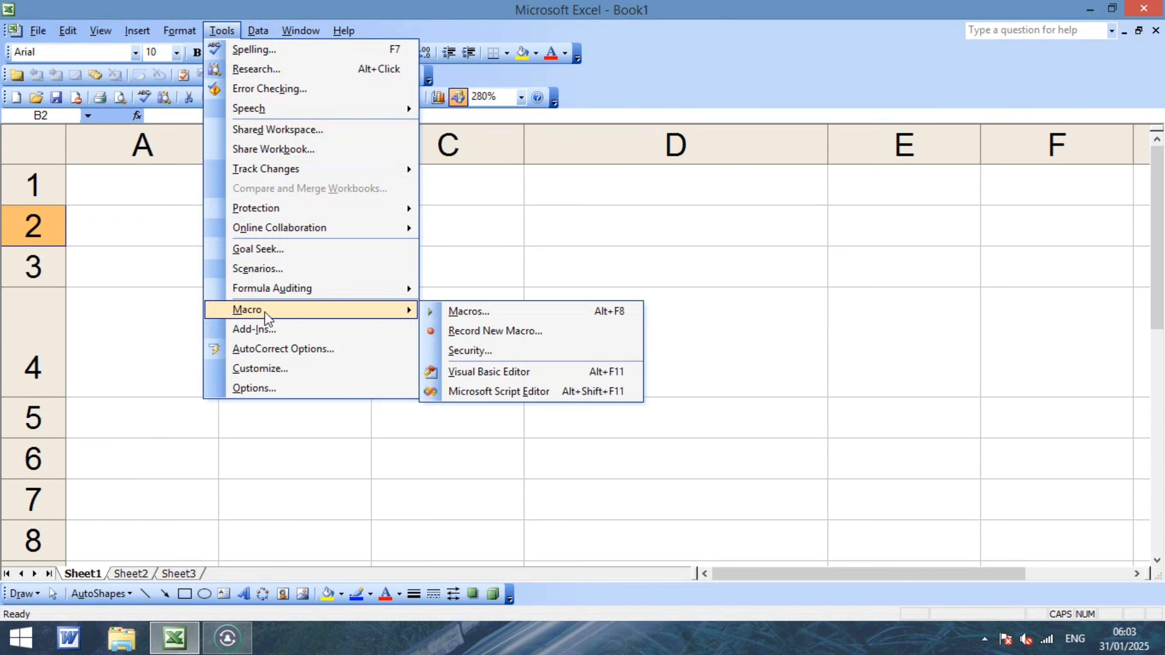
left_click(481, 312)
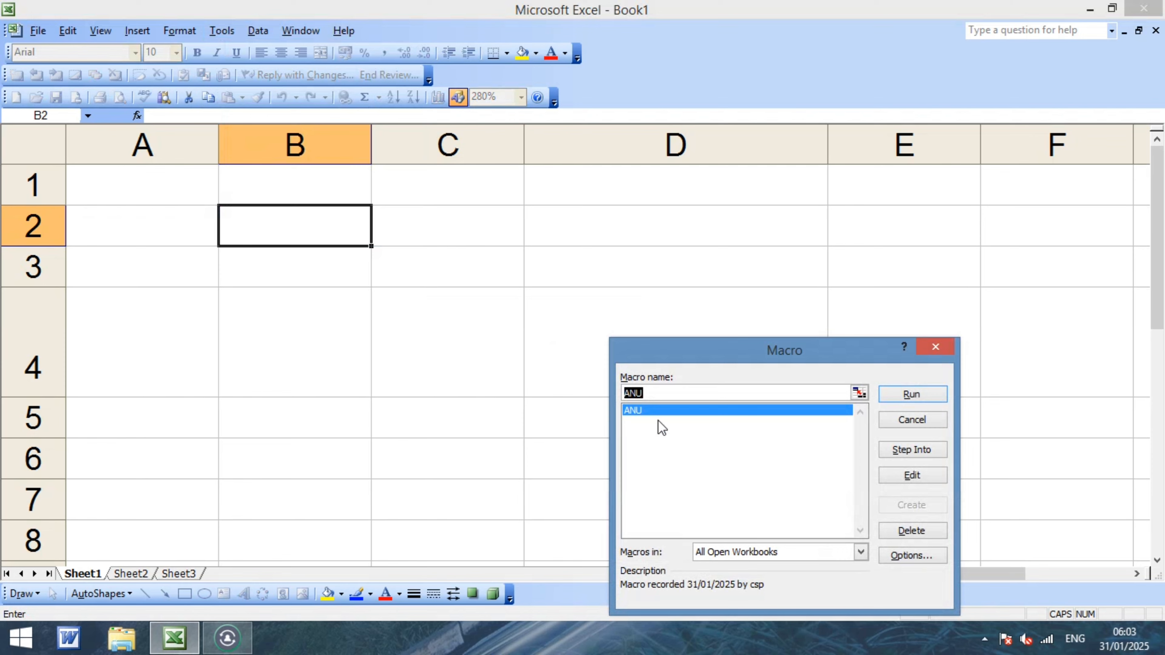
left_click(919, 393)
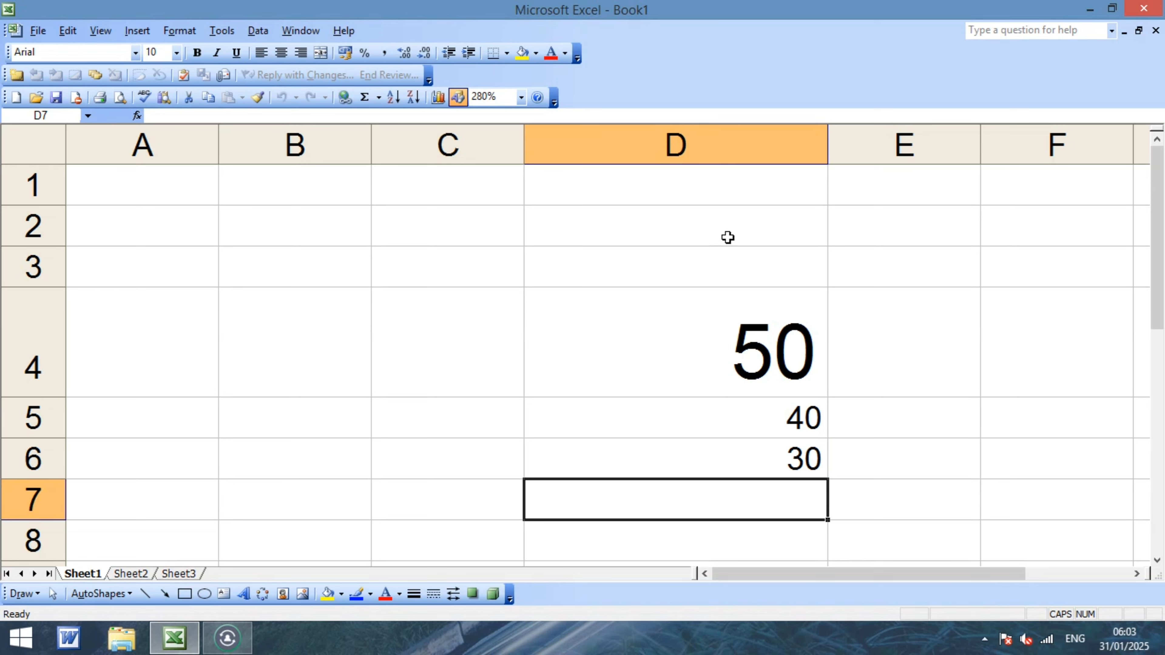
Clear the 50, 40 and 30 values from D2:D7.
left_click_drag(729, 234, 817, 490)
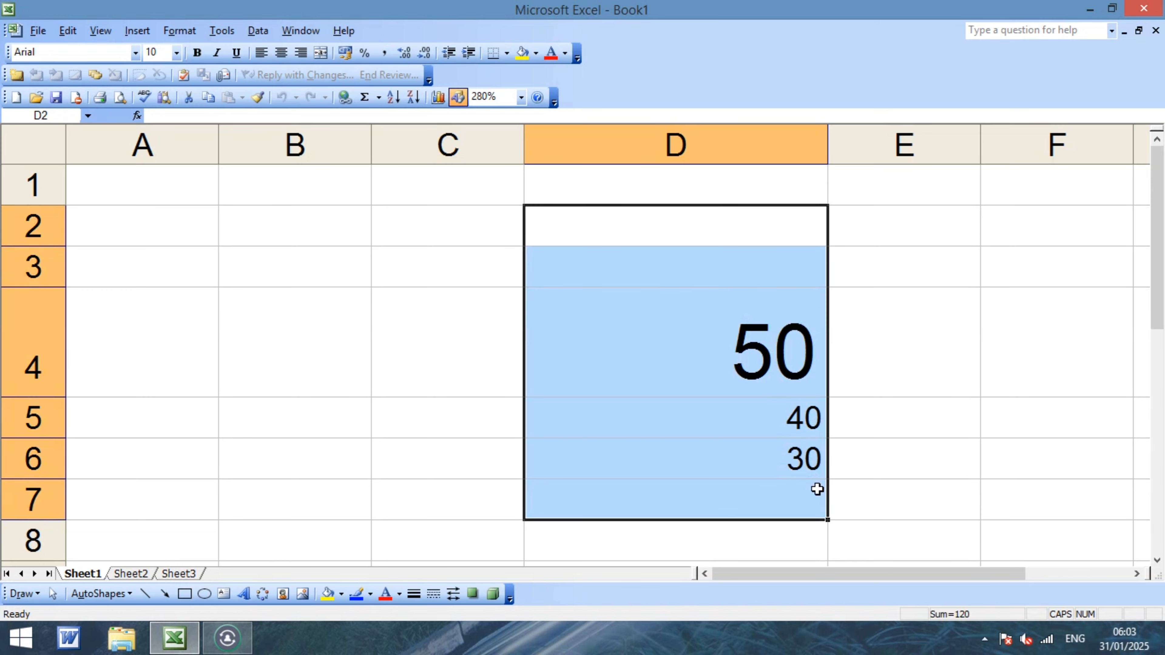
key("Delete")
key("Left")
key("Left")
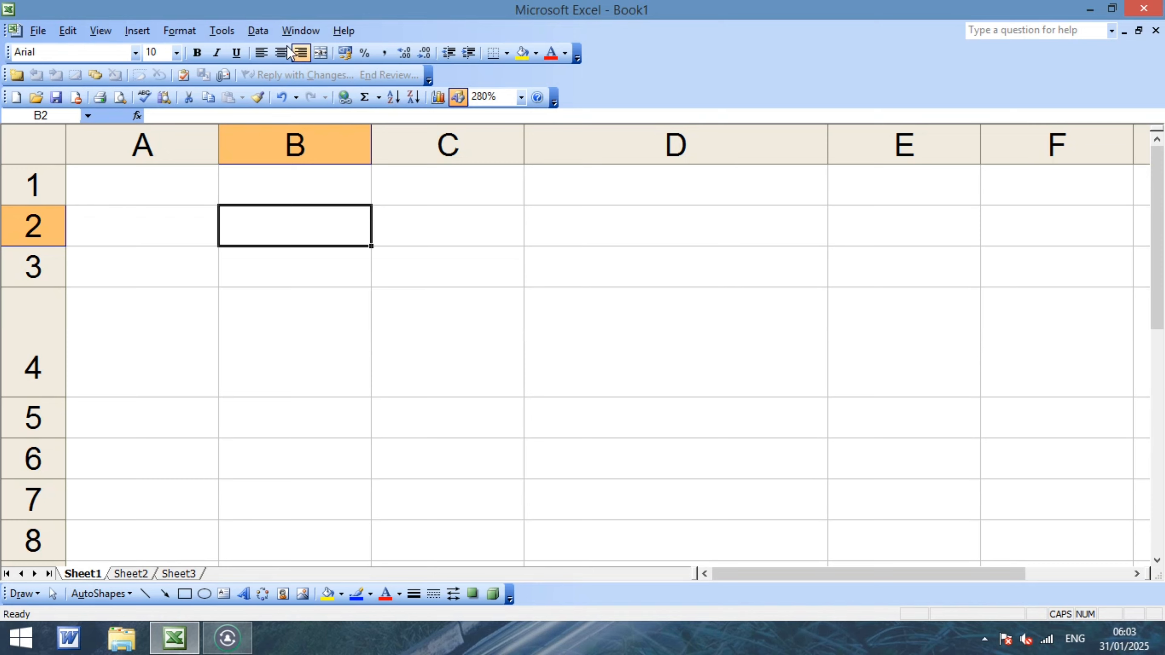
Start recording a second macro named RAO.
left_click(238, 33)
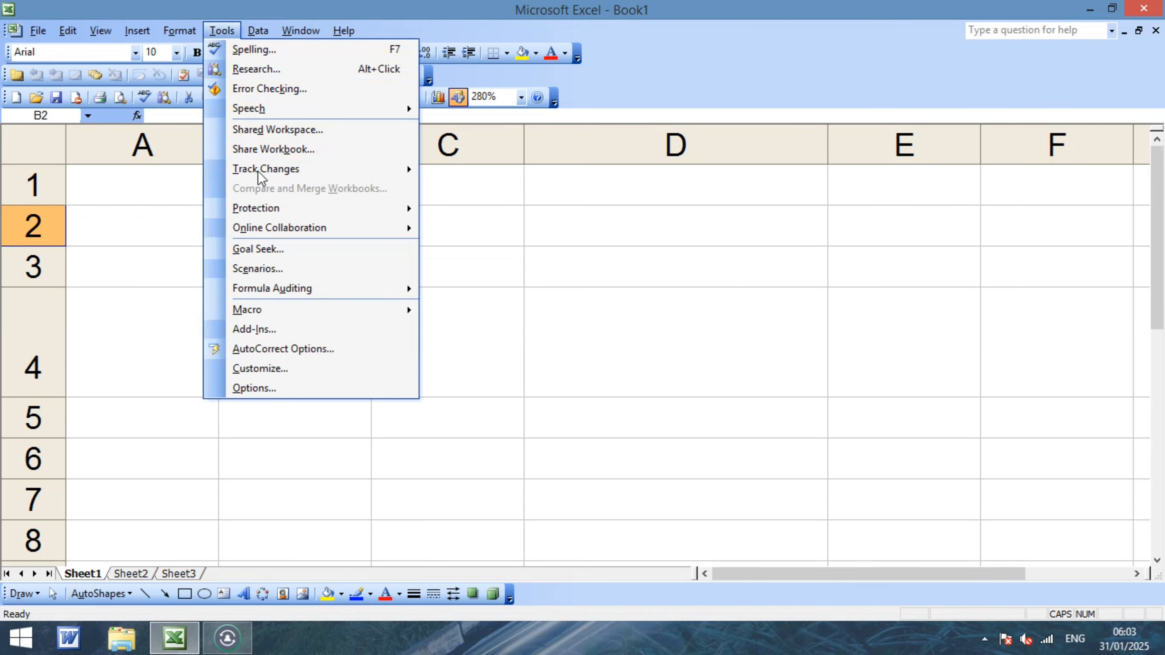
mouse_move(255, 312)
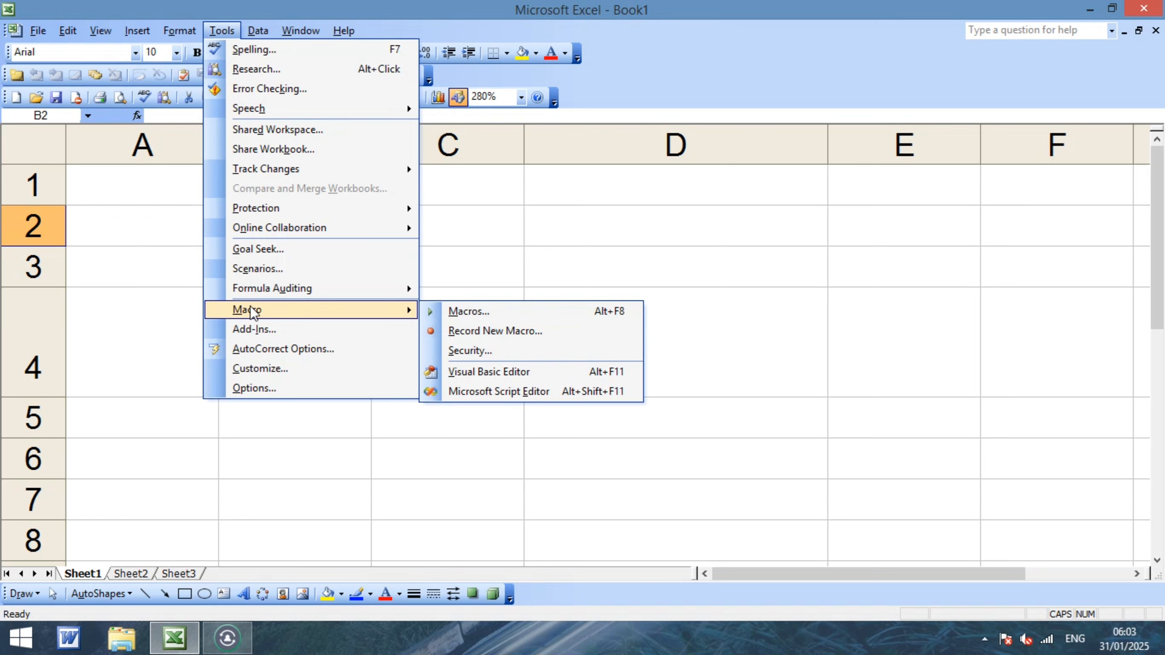
left_click(485, 331)
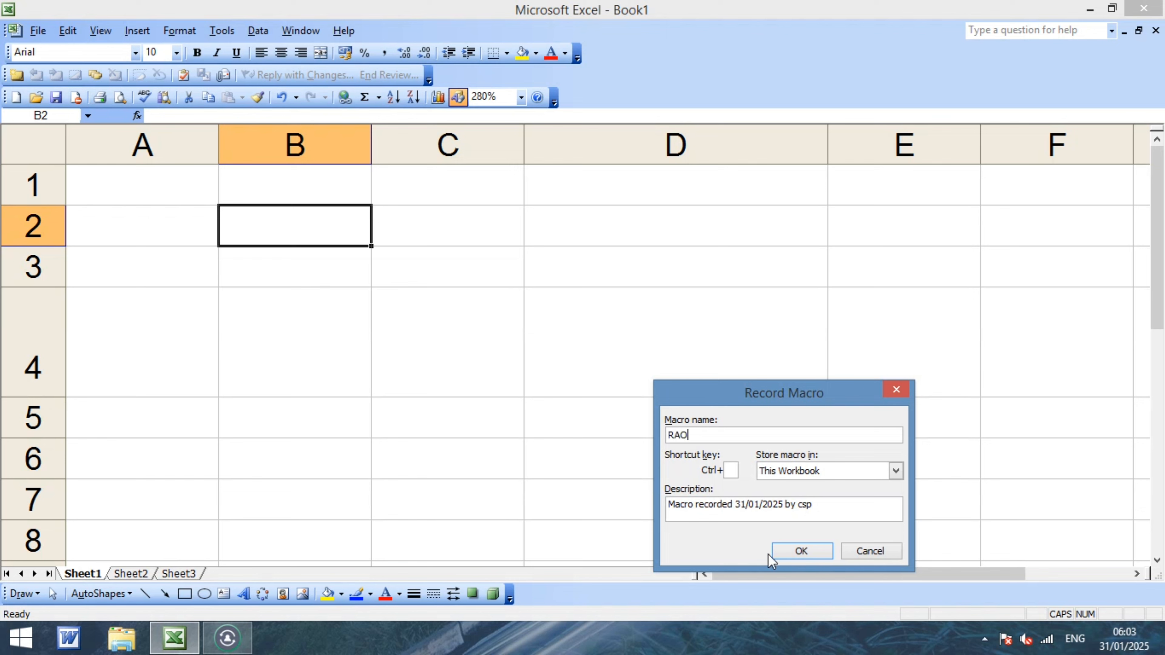
left_click(798, 552)
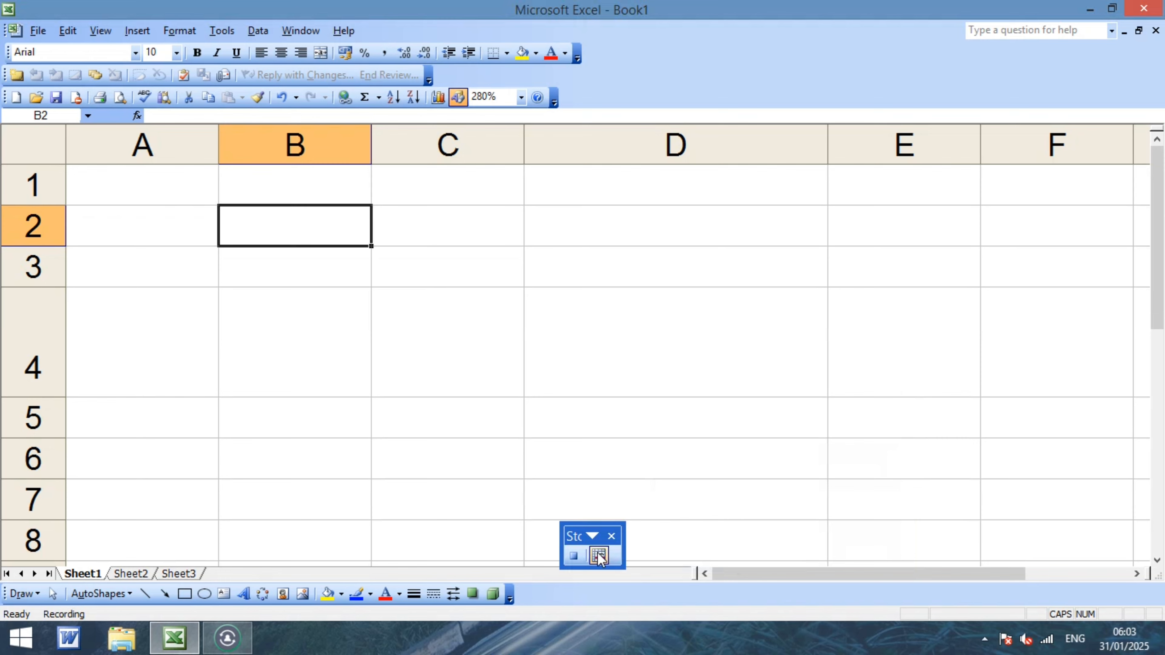
Enter 80, 40, 30 and 20 down E4:E7, then stop recording RAO.
left_click(858, 348)
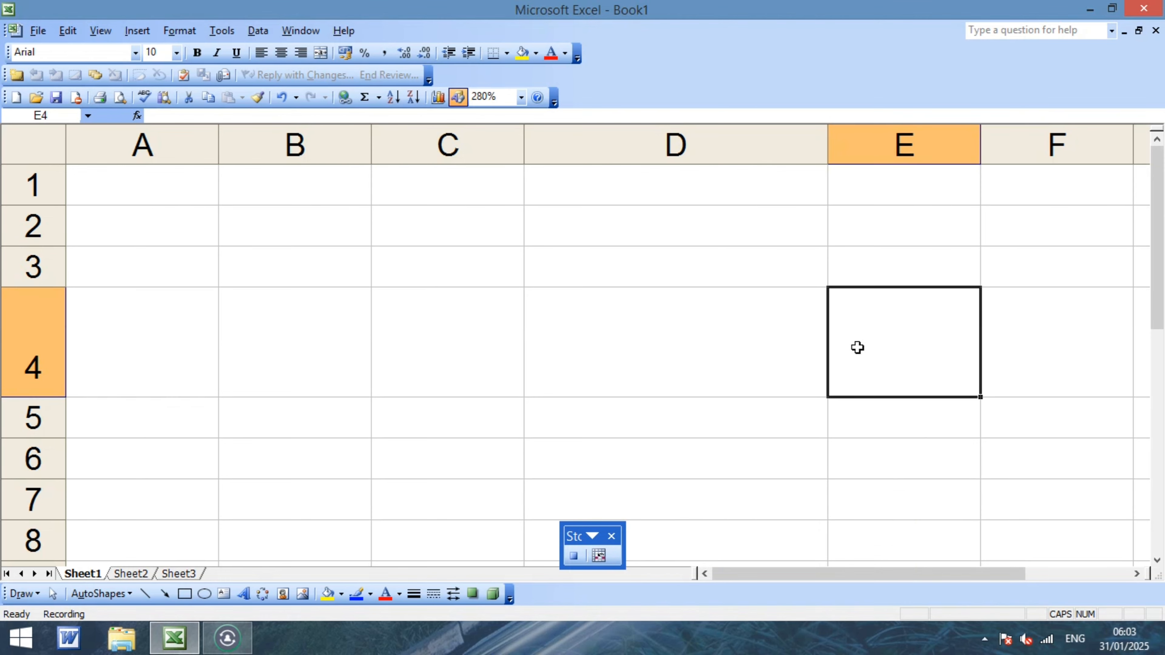
type("80")
key("Return")
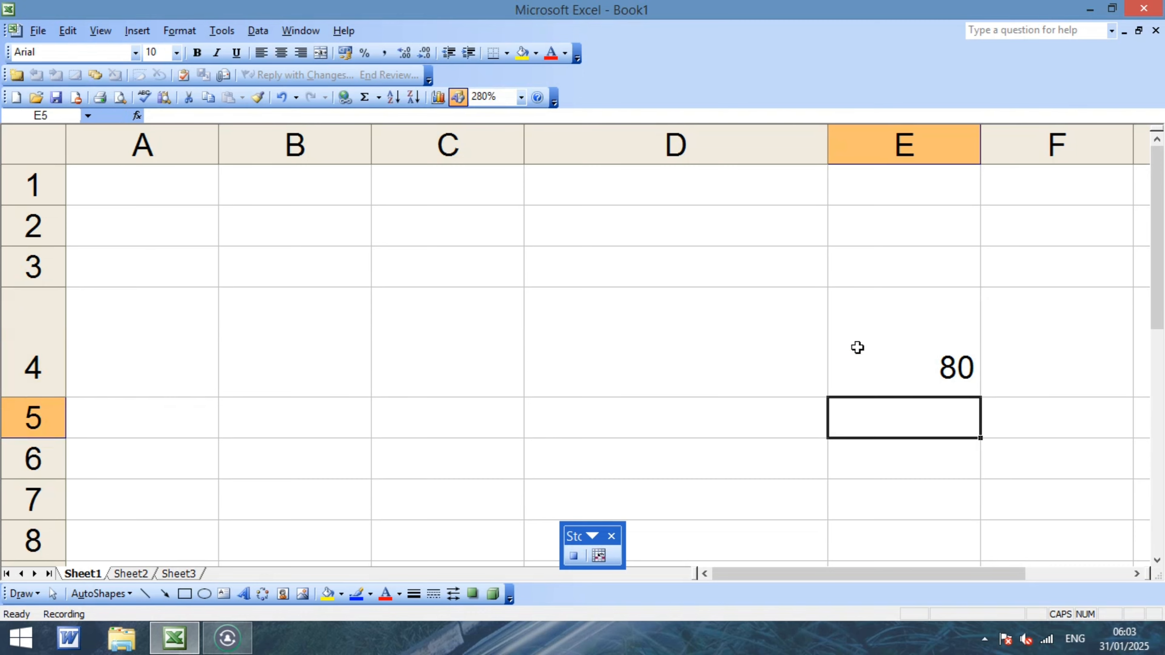
type("40")
key("Return")
type("30")
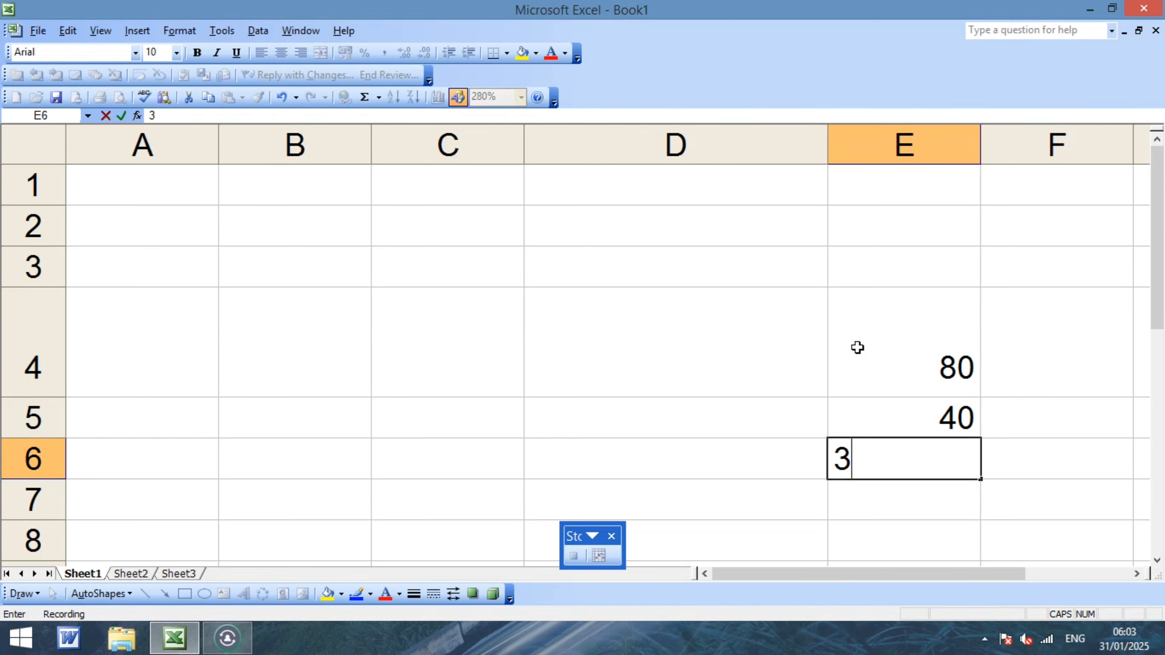
key("Return")
type("20")
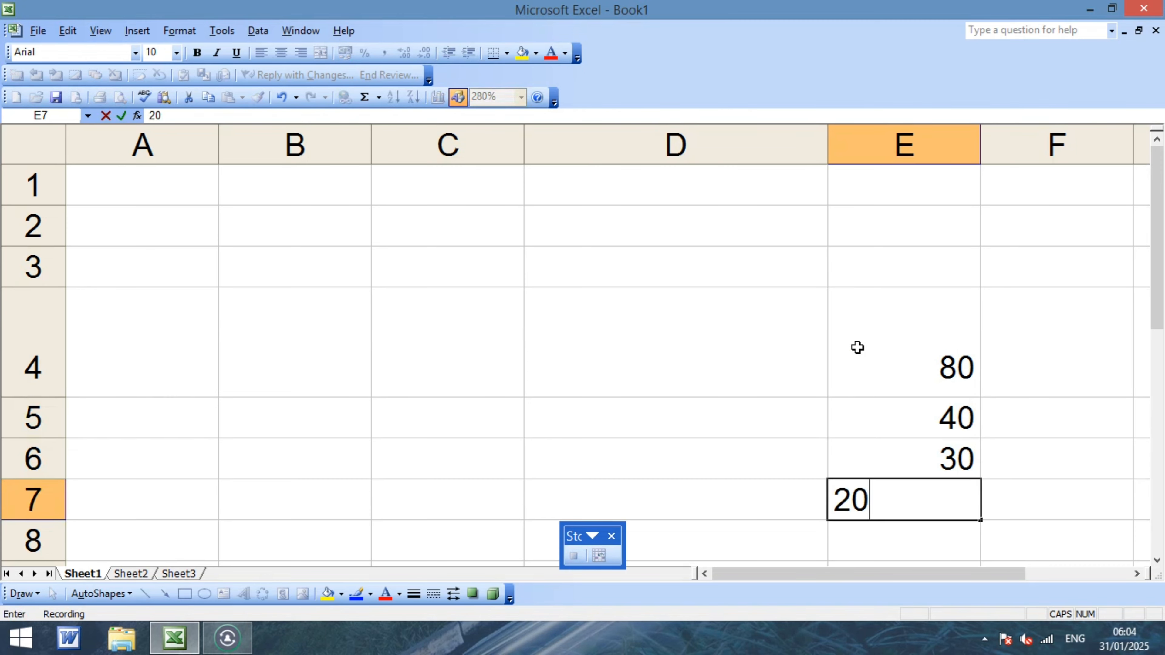
key("Return")
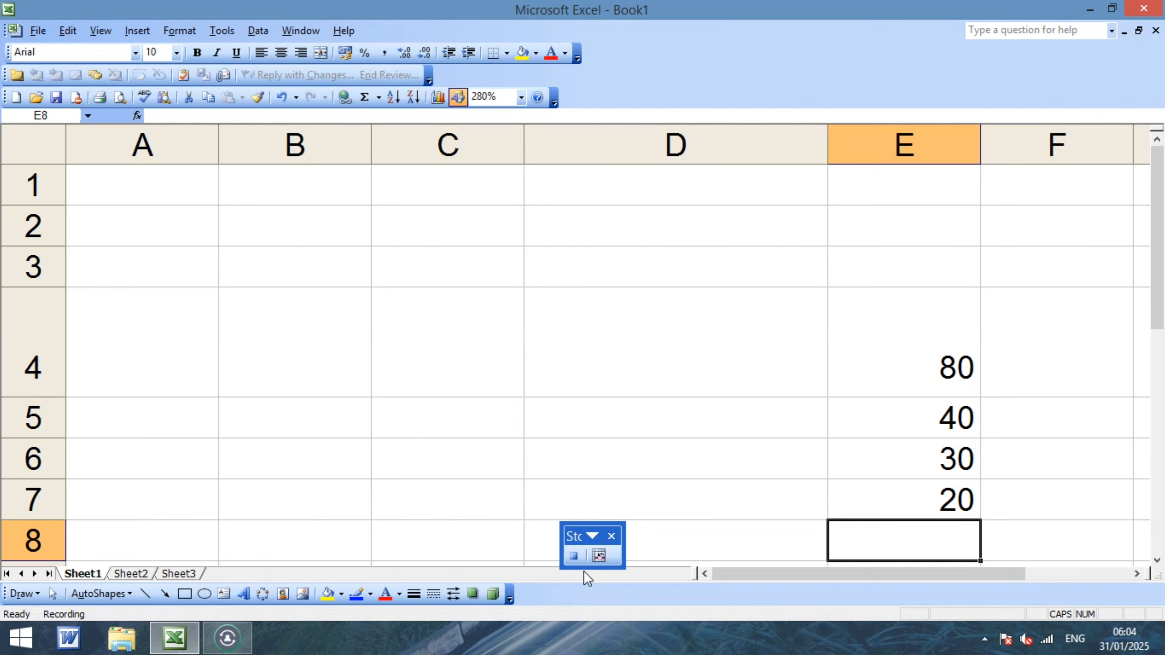
left_click(573, 556)
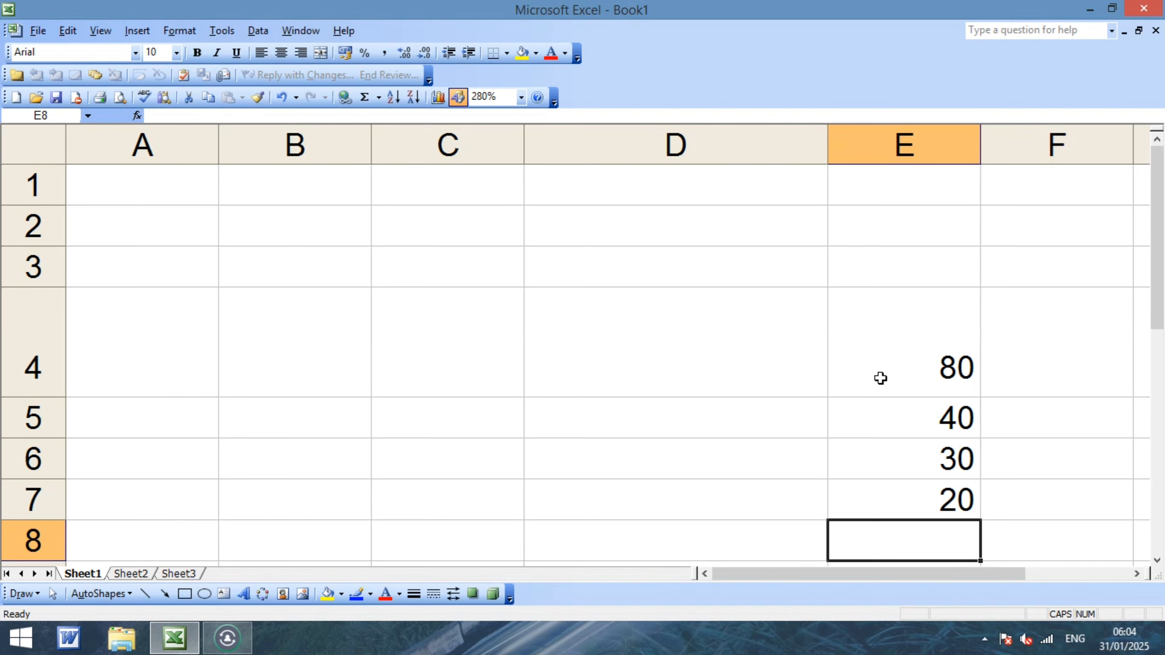
Clear the recorded numbers from E4:E8 and make D4 active.
left_click_drag(912, 321, 949, 528)
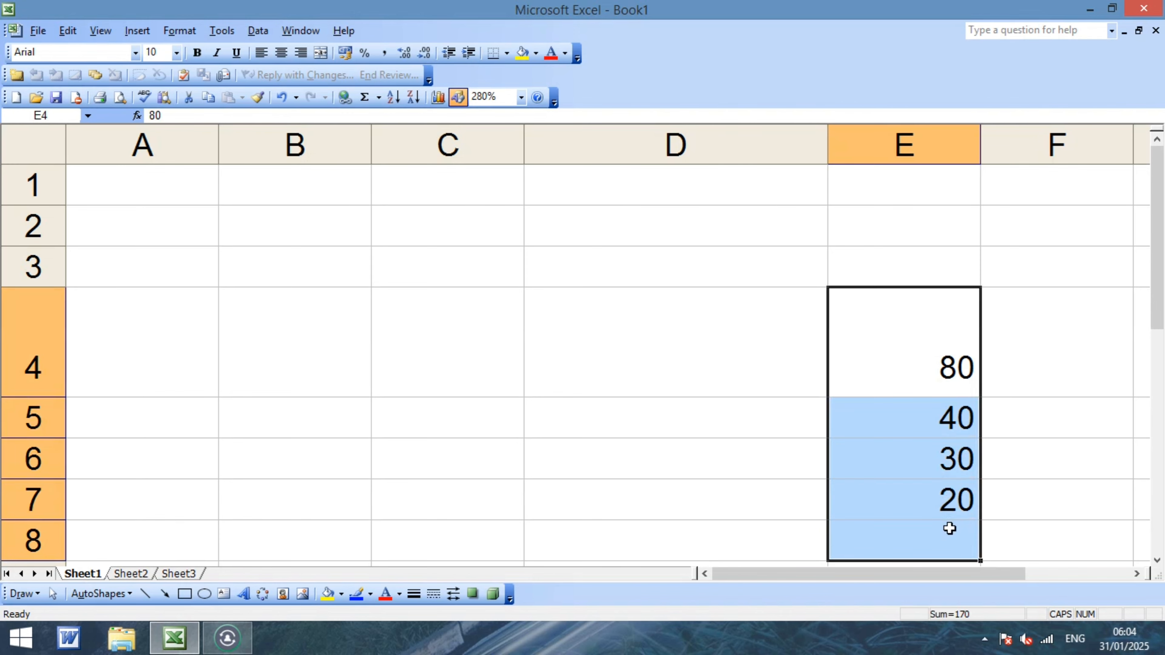
key("Delete")
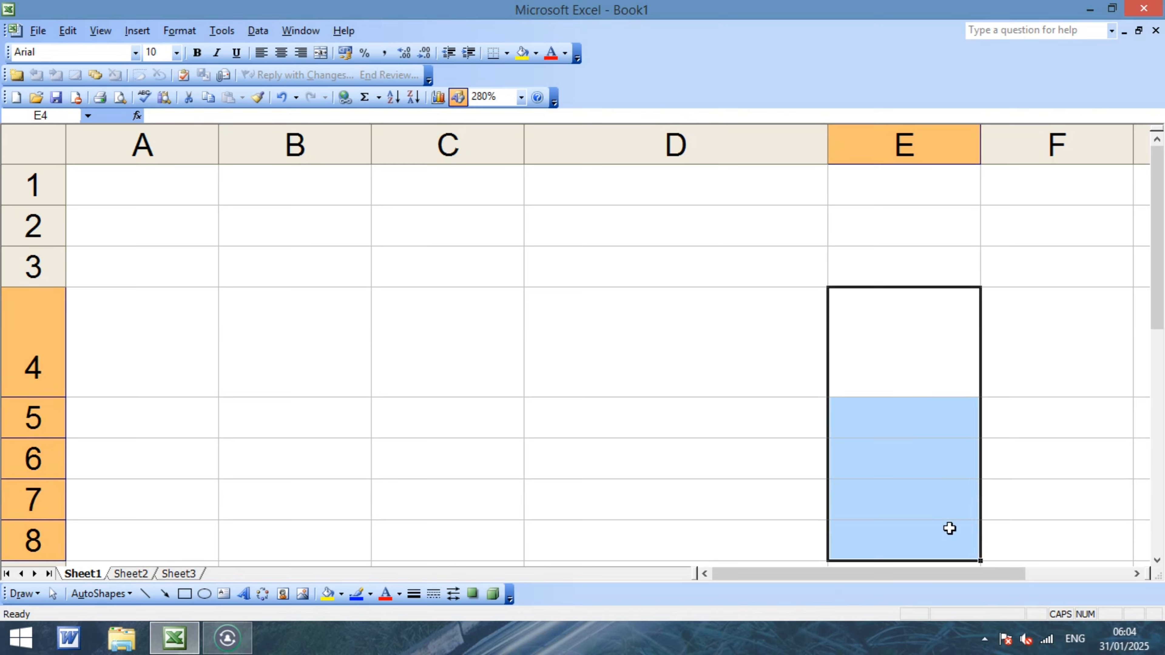
left_click(634, 353)
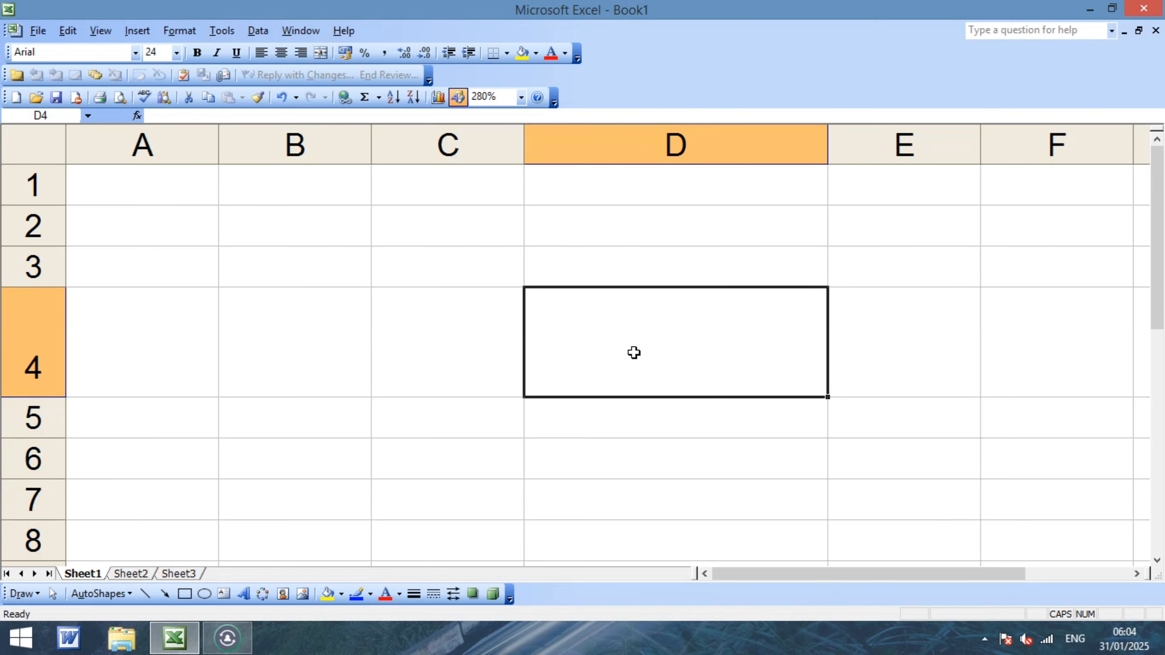
left_click(216, 32)
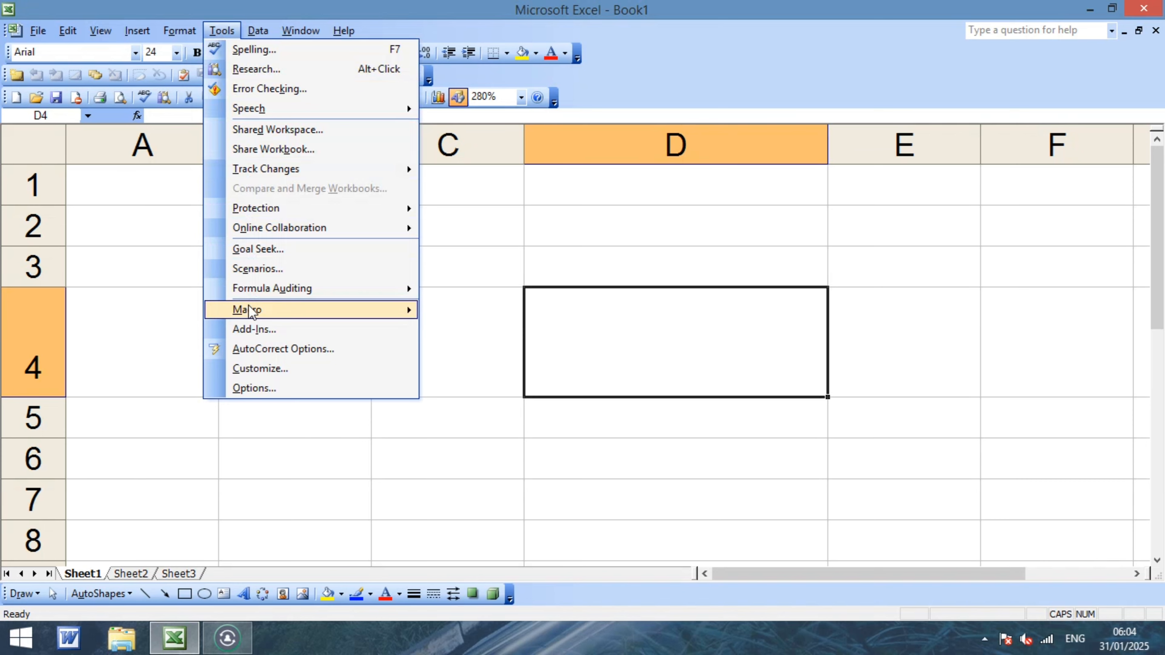
mouse_move(252, 312)
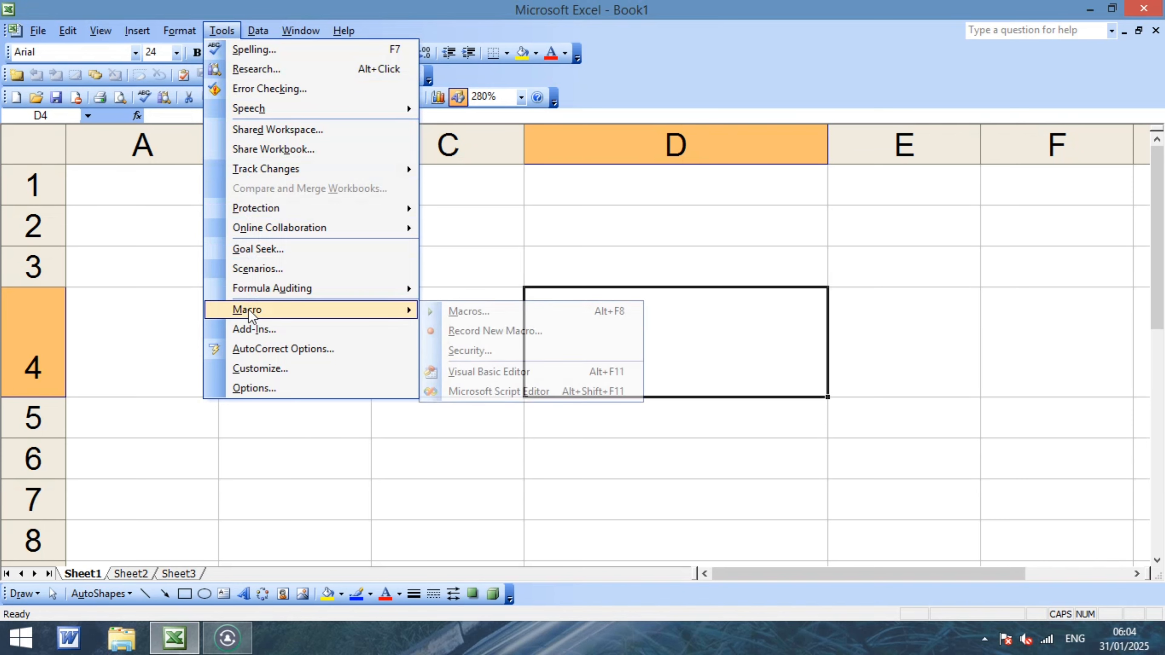
left_click(477, 311)
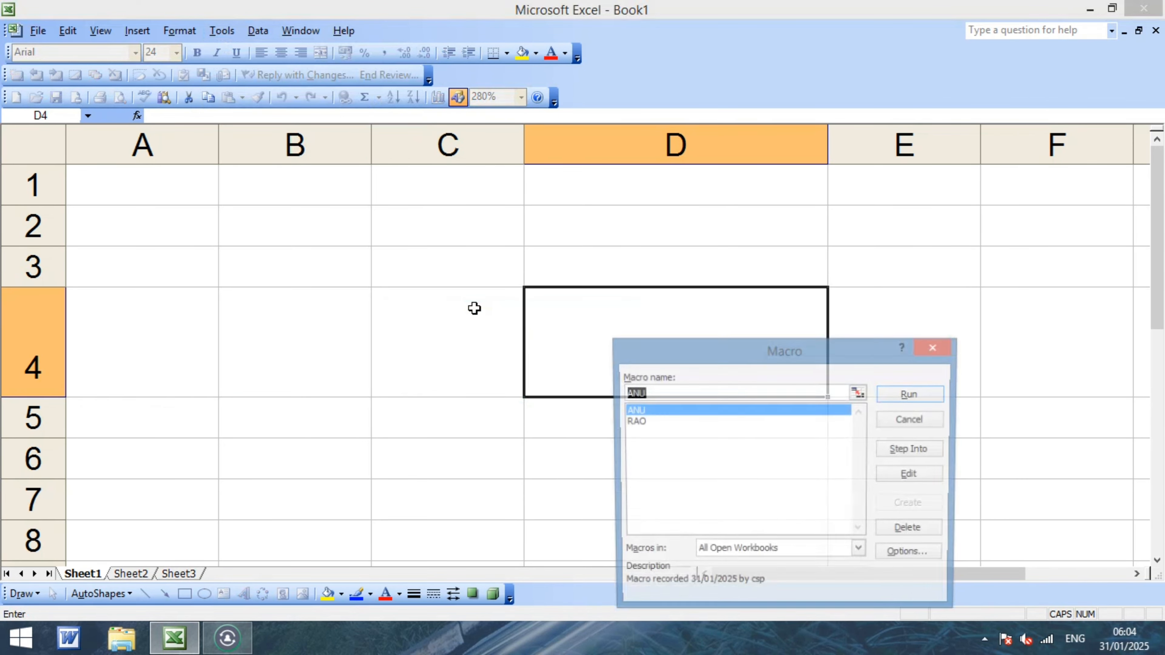
left_click(648, 422)
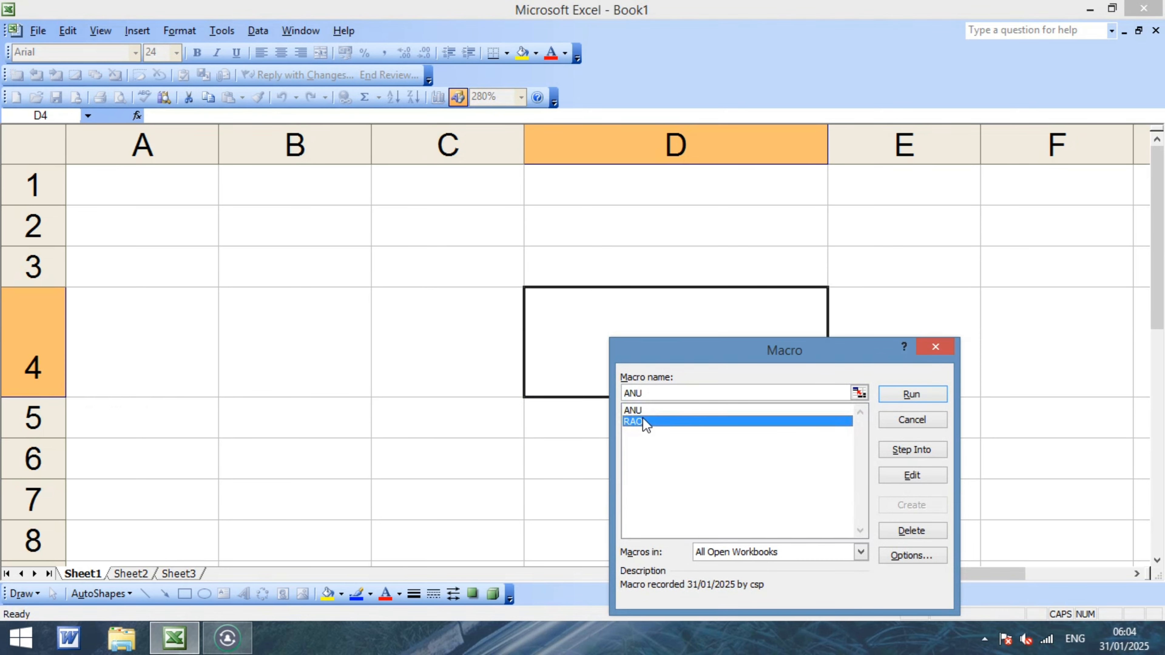
left_click(907, 394)
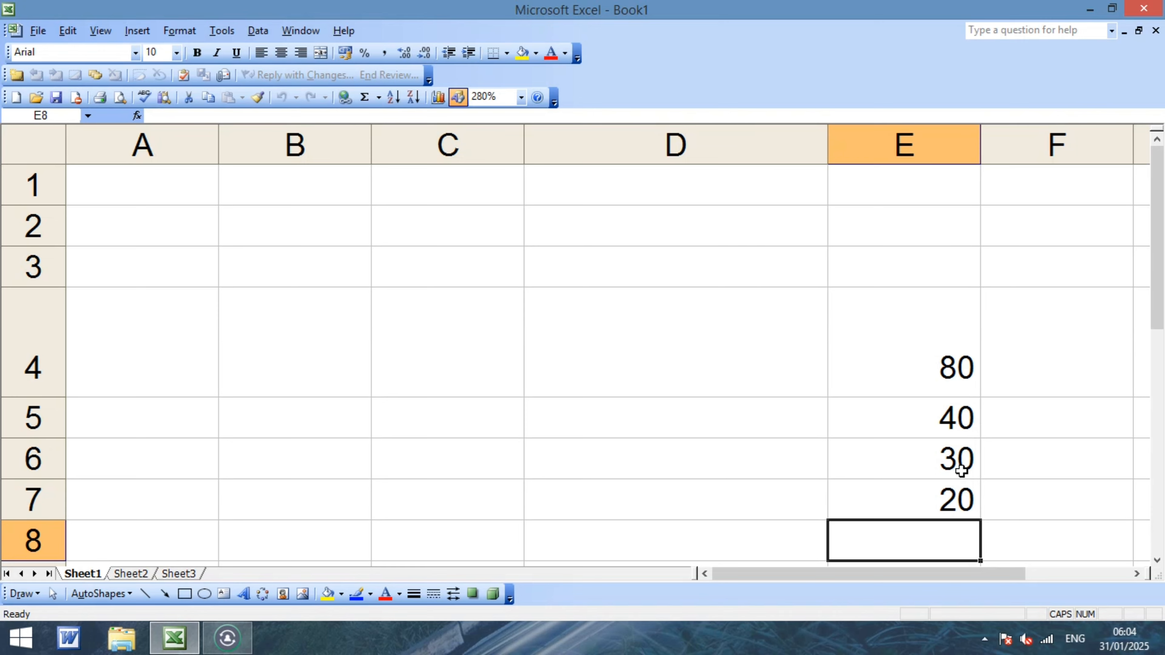
left_click_drag(934, 339, 934, 499)
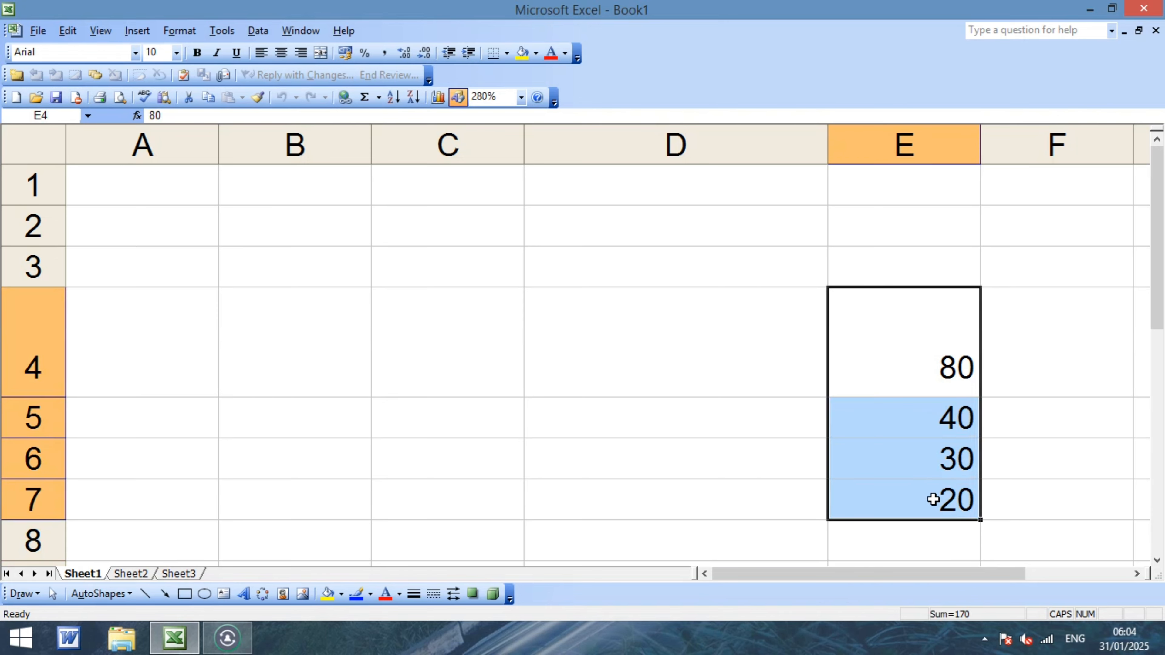
key("Delete")
left_click(568, 330)
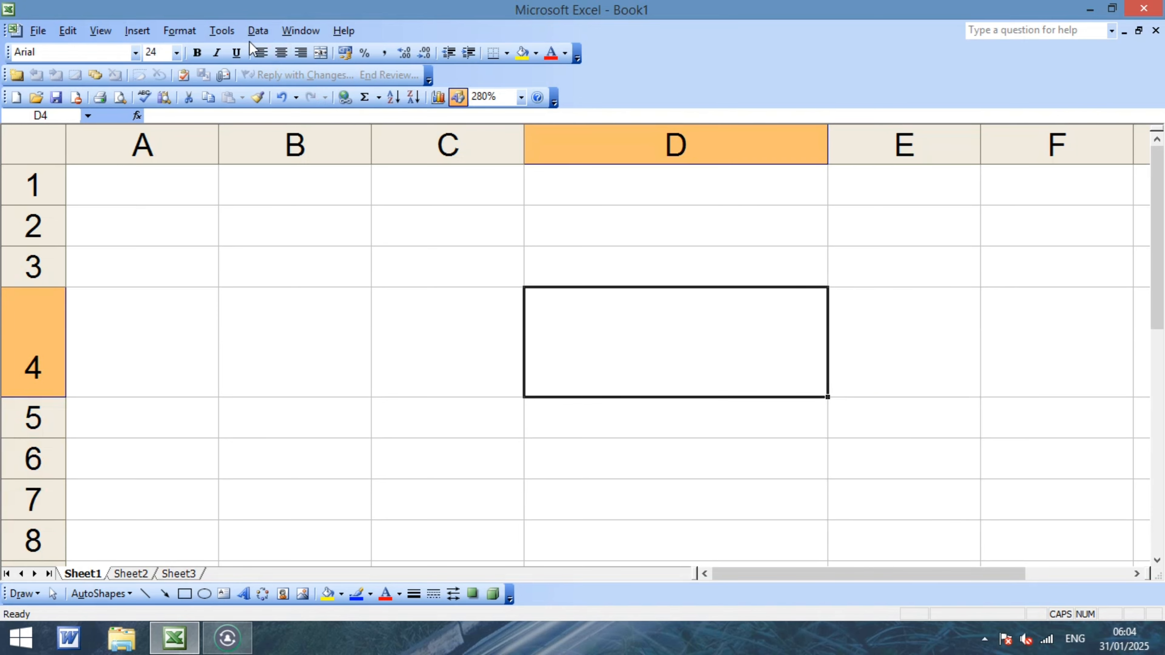
From cell C4, run the ANU macro with Alt+F8 to refill D4:D6 with 50, 40, 30.
left_click(217, 31)
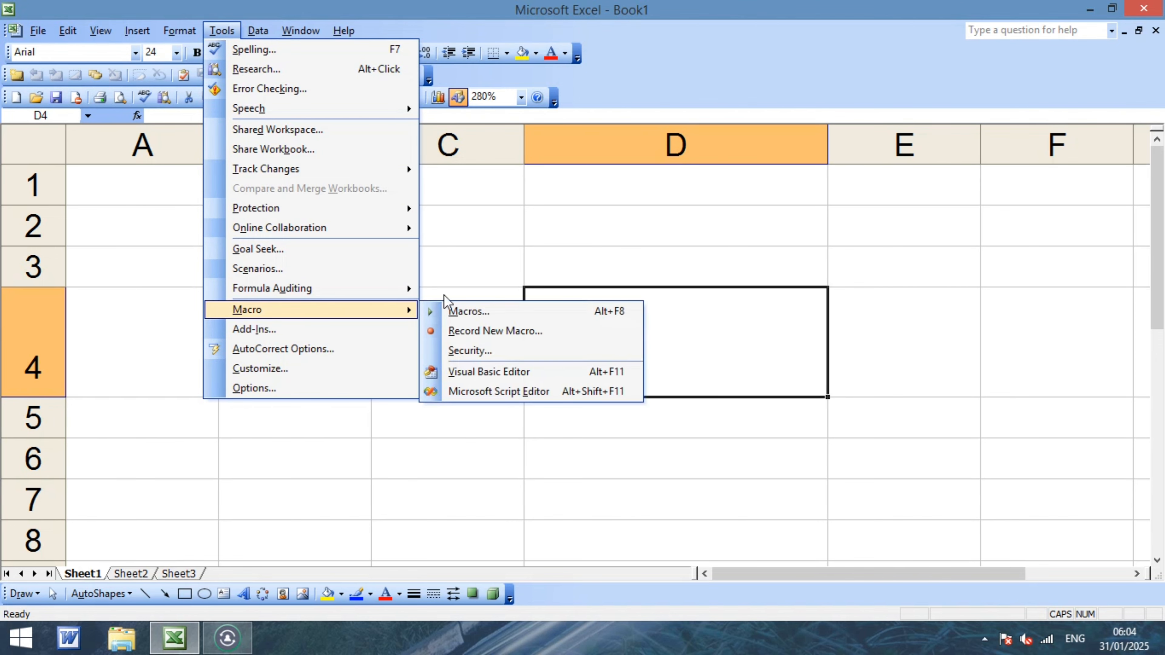
left_click(524, 204)
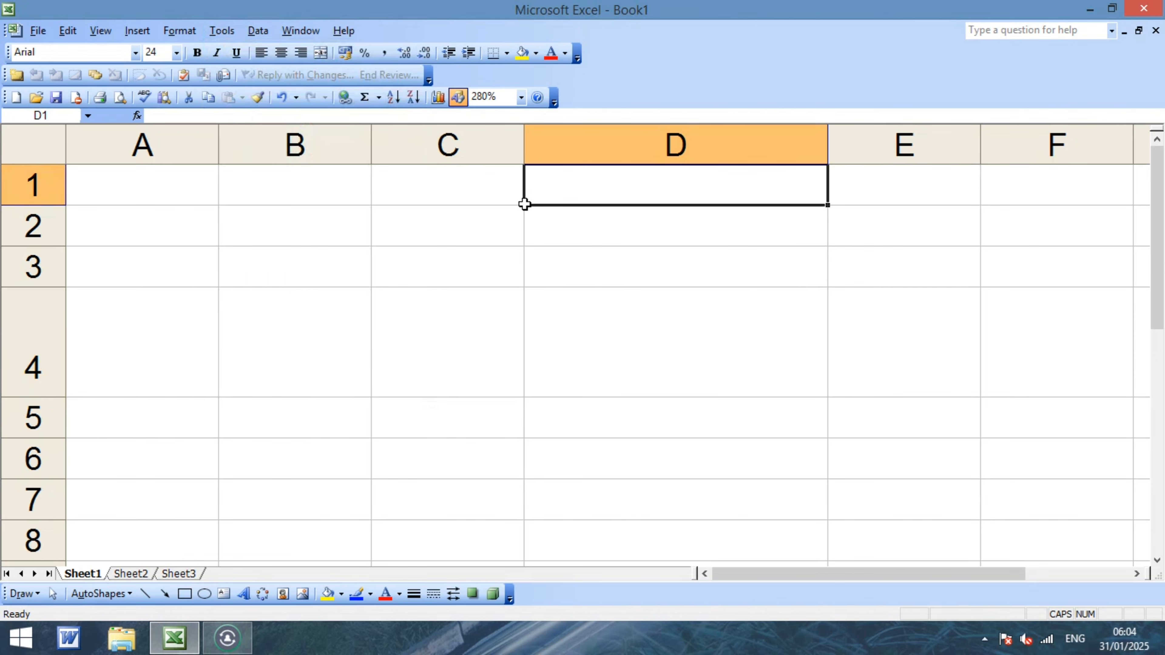
left_click(478, 294)
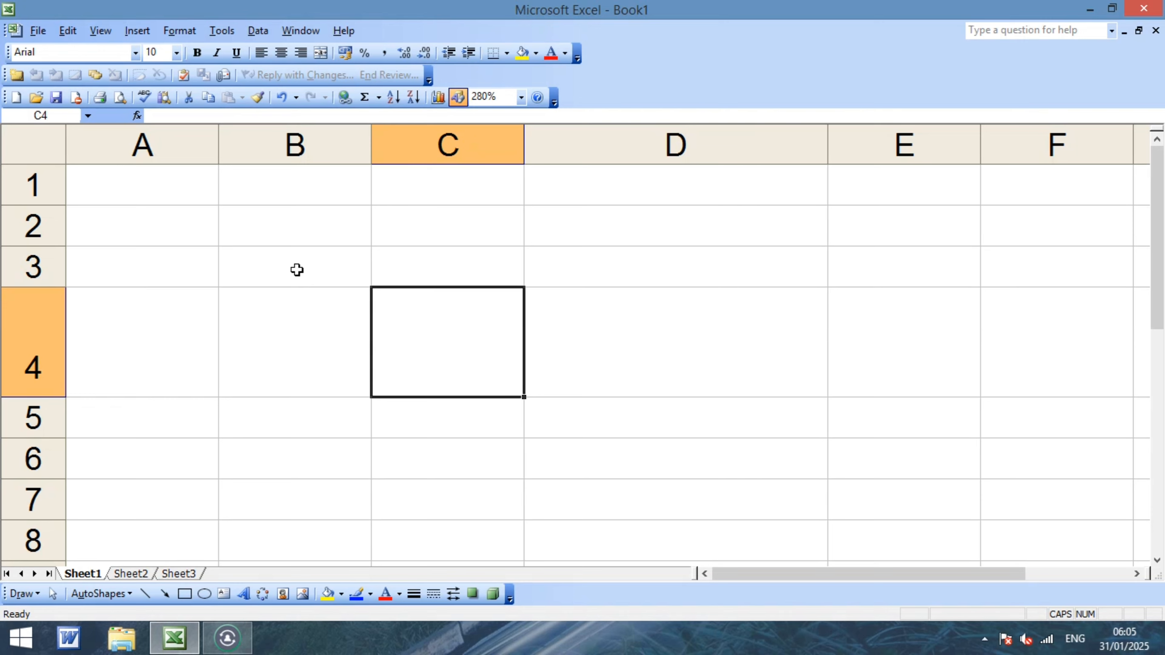
key("alt+F8")
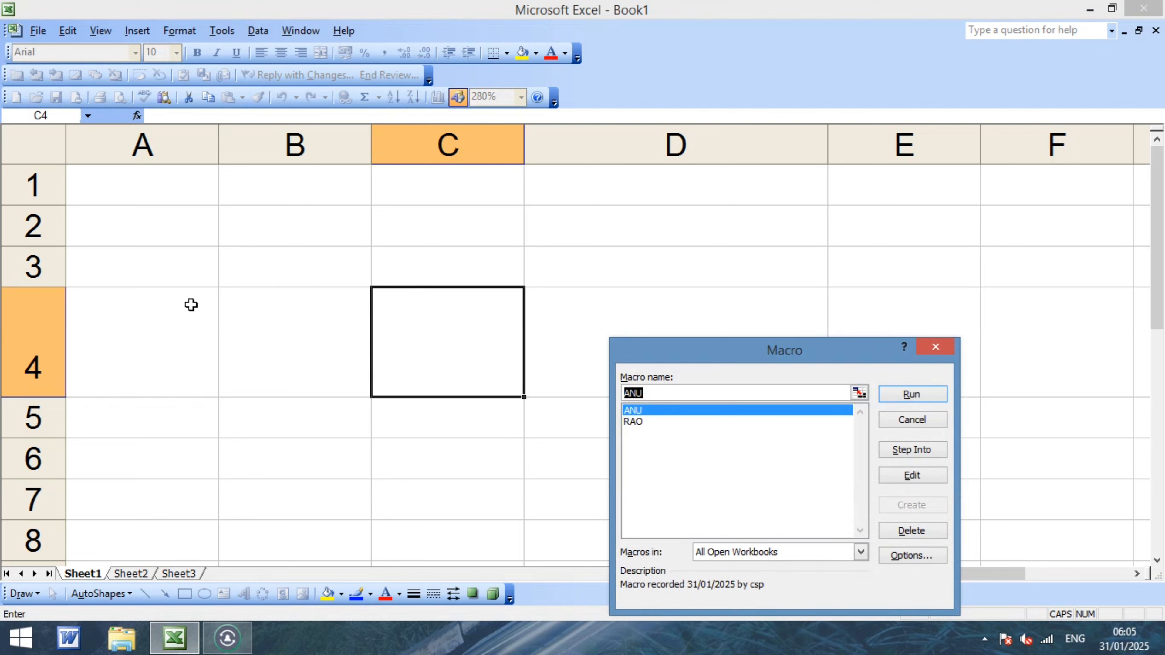
left_click(910, 394)
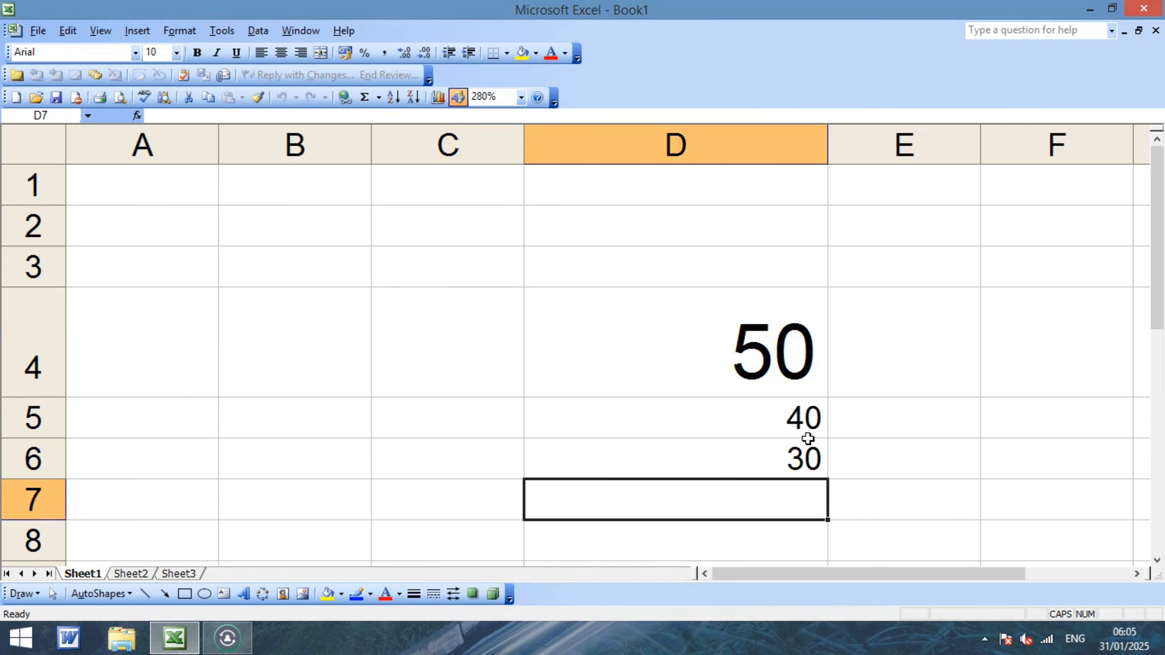
left_click(465, 354)
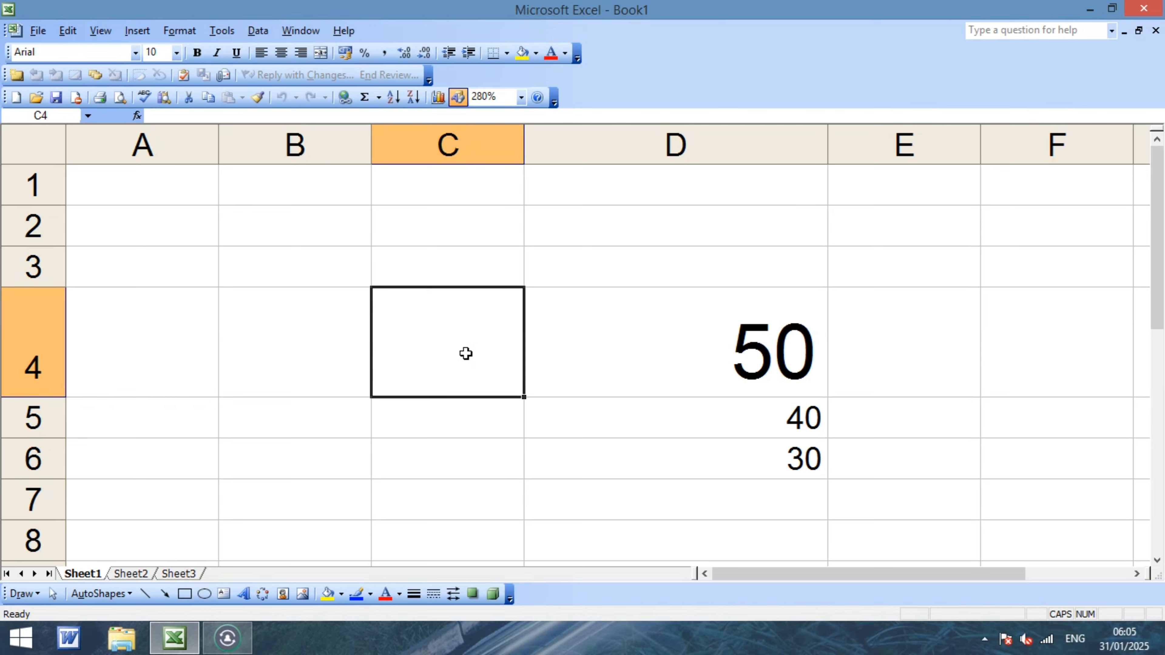
Run the RAO macro to fill E4:E7 with 80, 40, 30 and 20.
key("alt+F8")
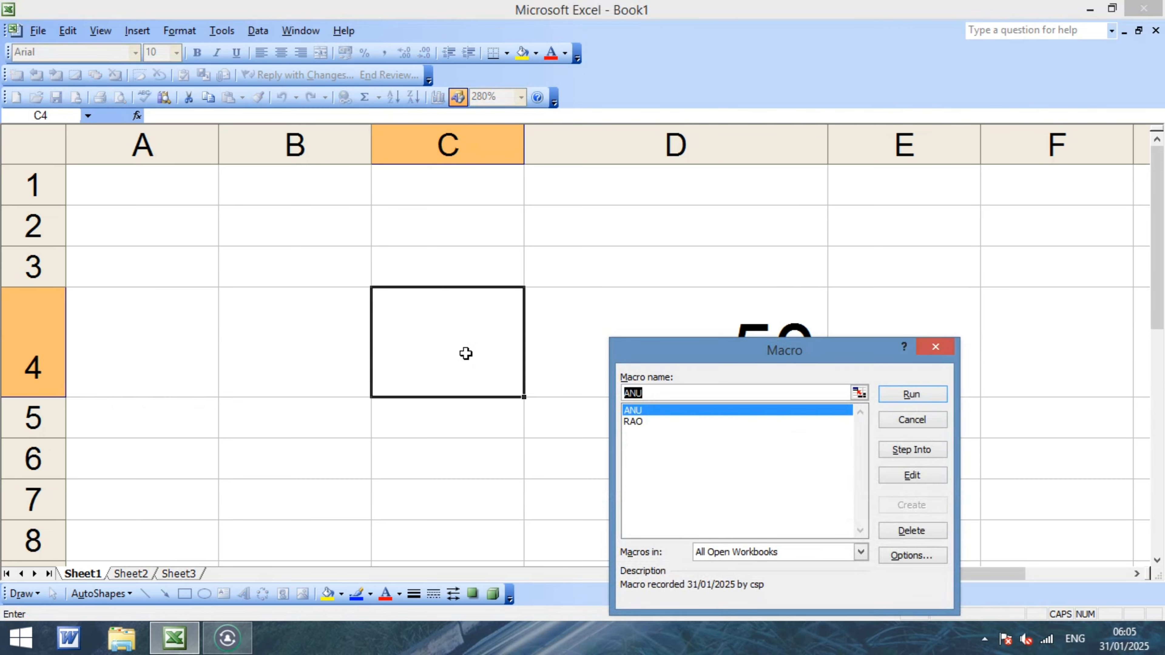
left_click(638, 421)
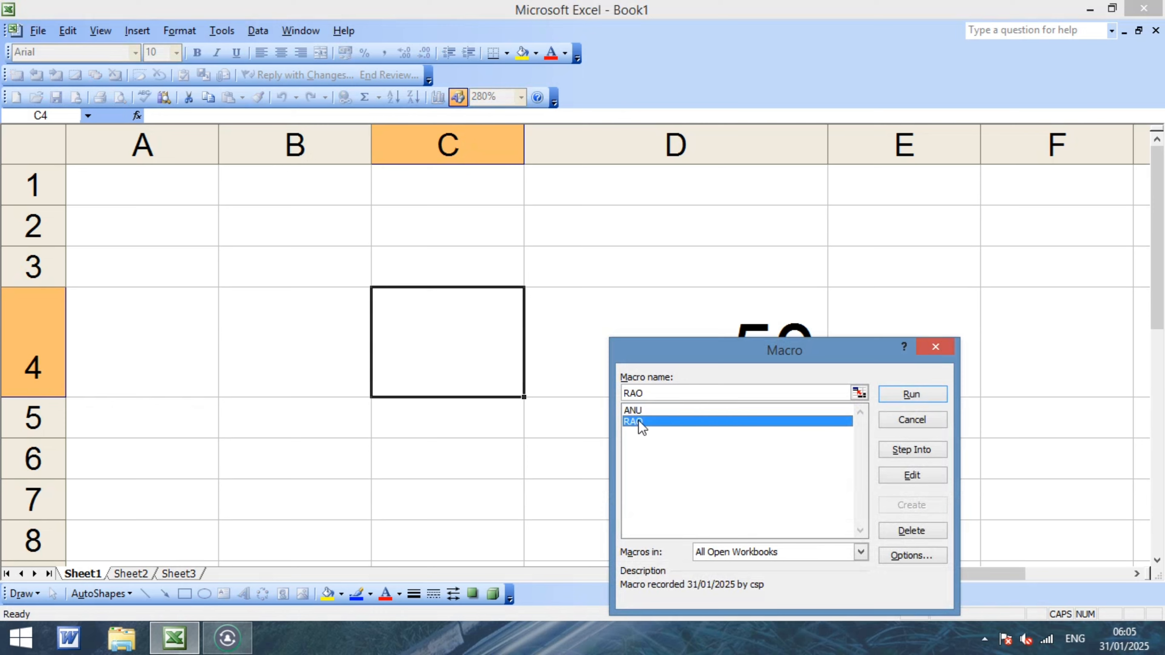
left_click(910, 395)
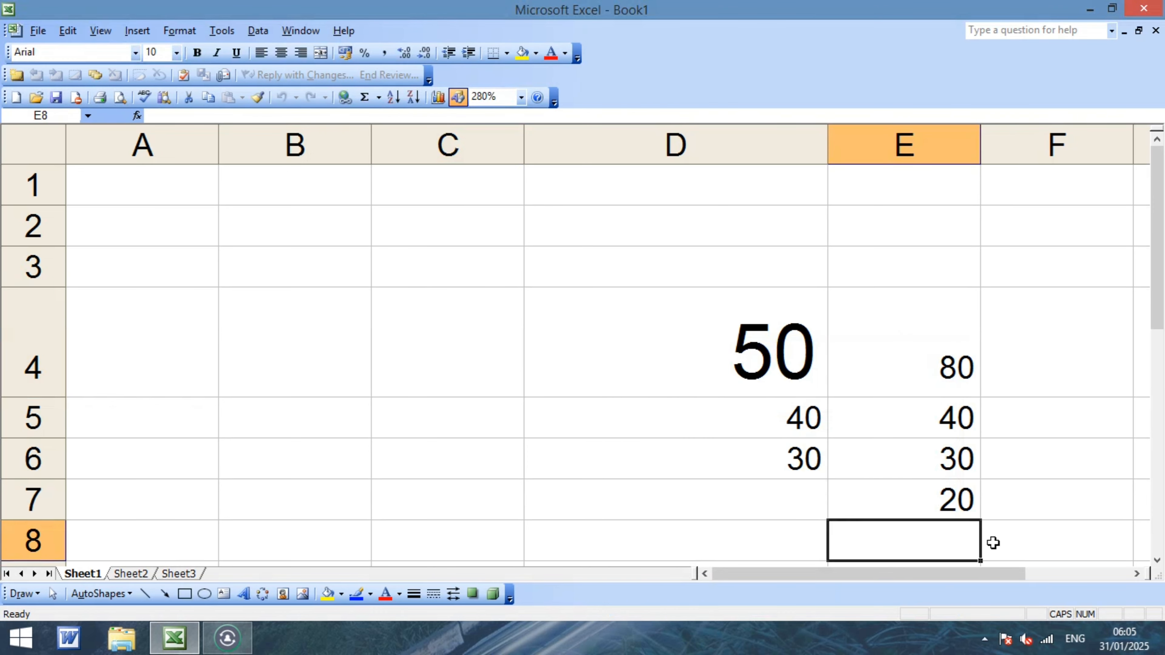
Select the whole sheet and delete every value, leaving it blank.
key("ctrl+a")
key("Delete")
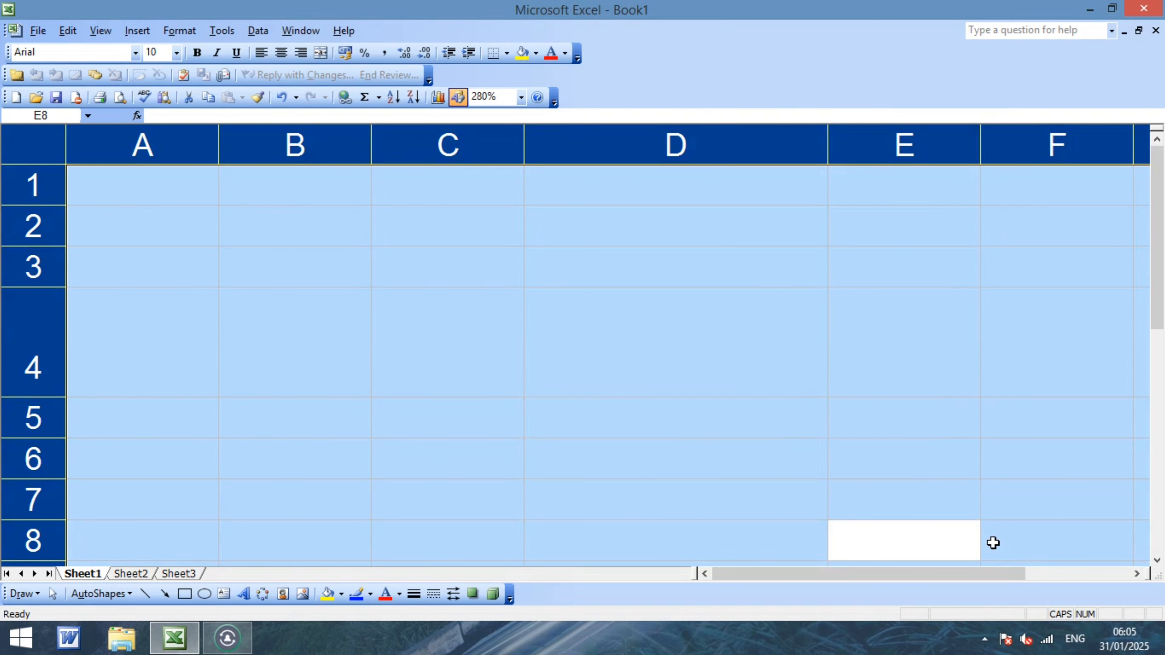
key("Left")
key("Left")
key("Left")
key("Left")
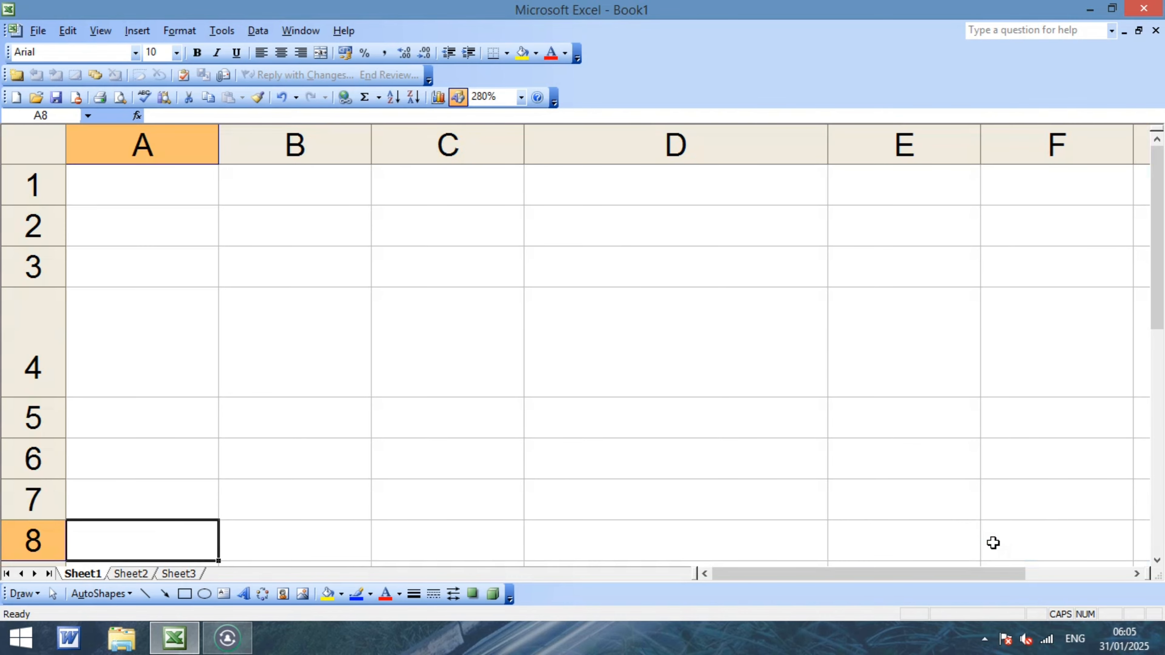
key("Up")
key("Up")
key("Up")
key("Up")
key("Up")
key("Up")
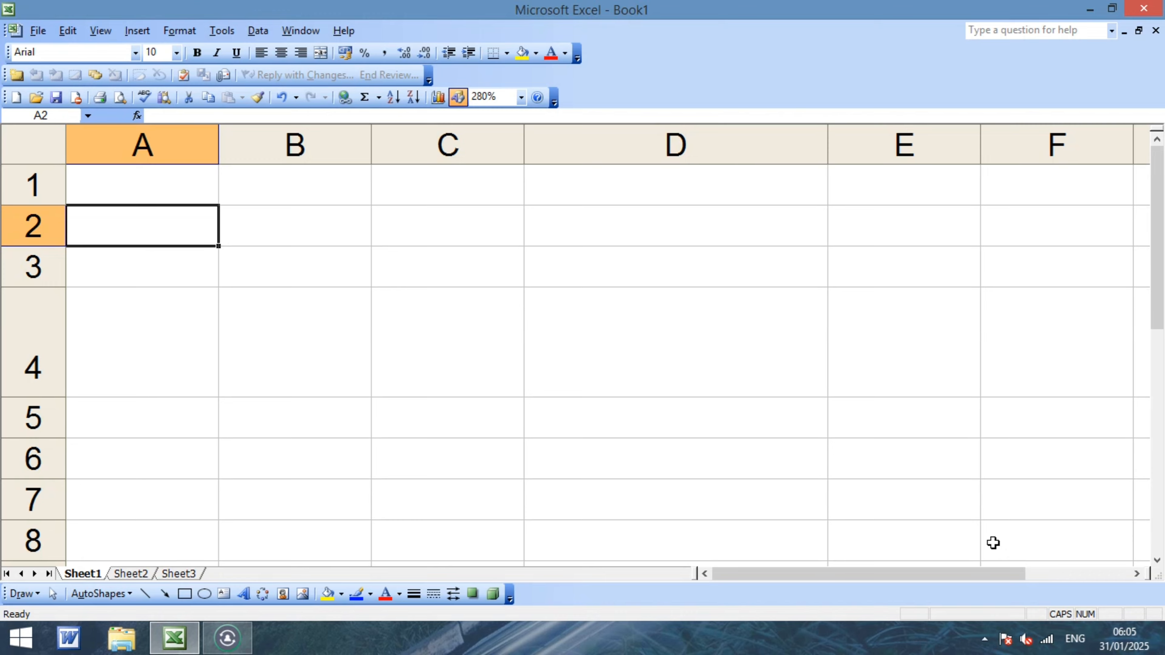
Bring up the Macro dialog listing ANU and RAO, closing and reopening it once.
key("alt+F8")
key("Escape")
key("alt+F8")
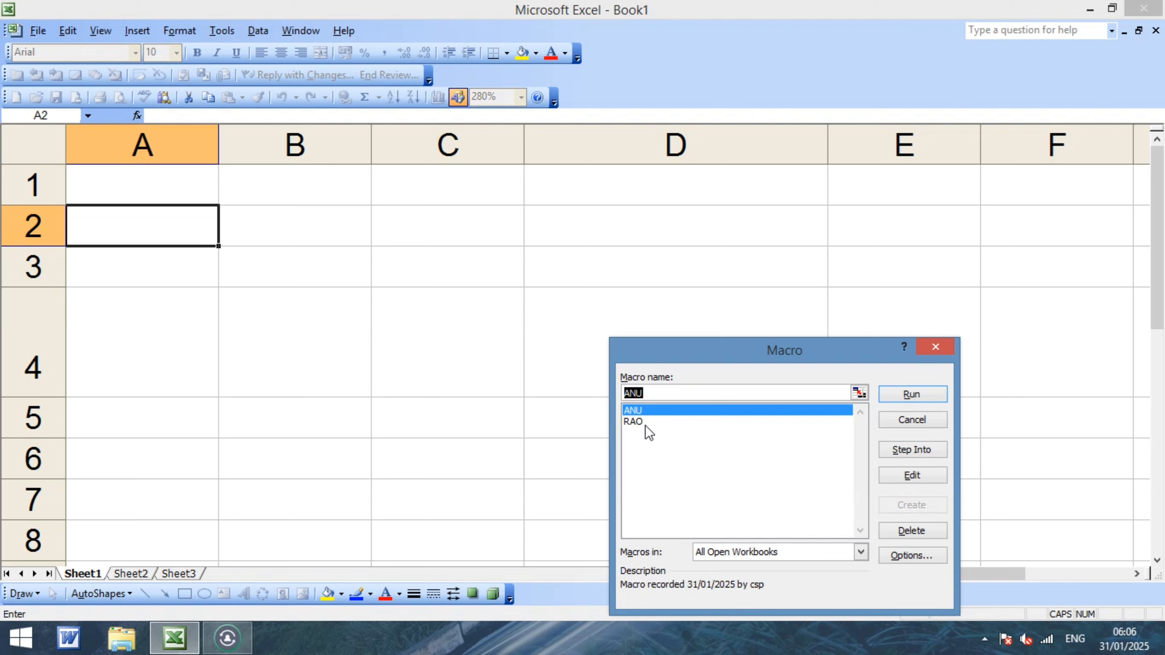
Run the RAO macro to fill E4:E7.
left_click(634, 427)
left_click(636, 420)
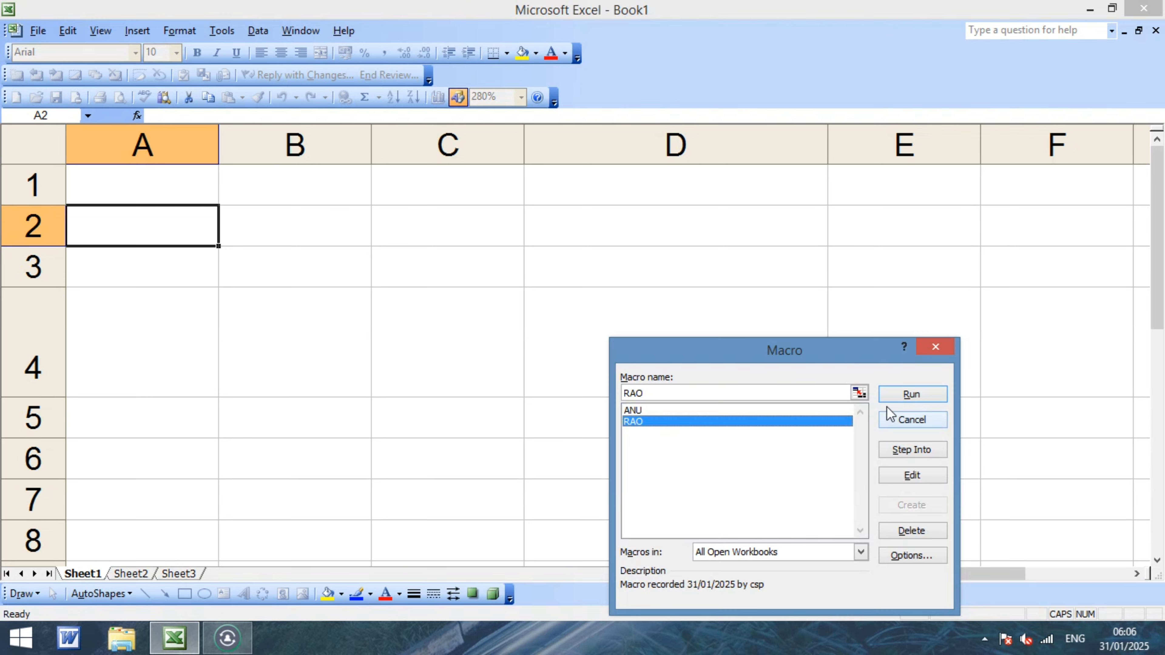
left_click(913, 395)
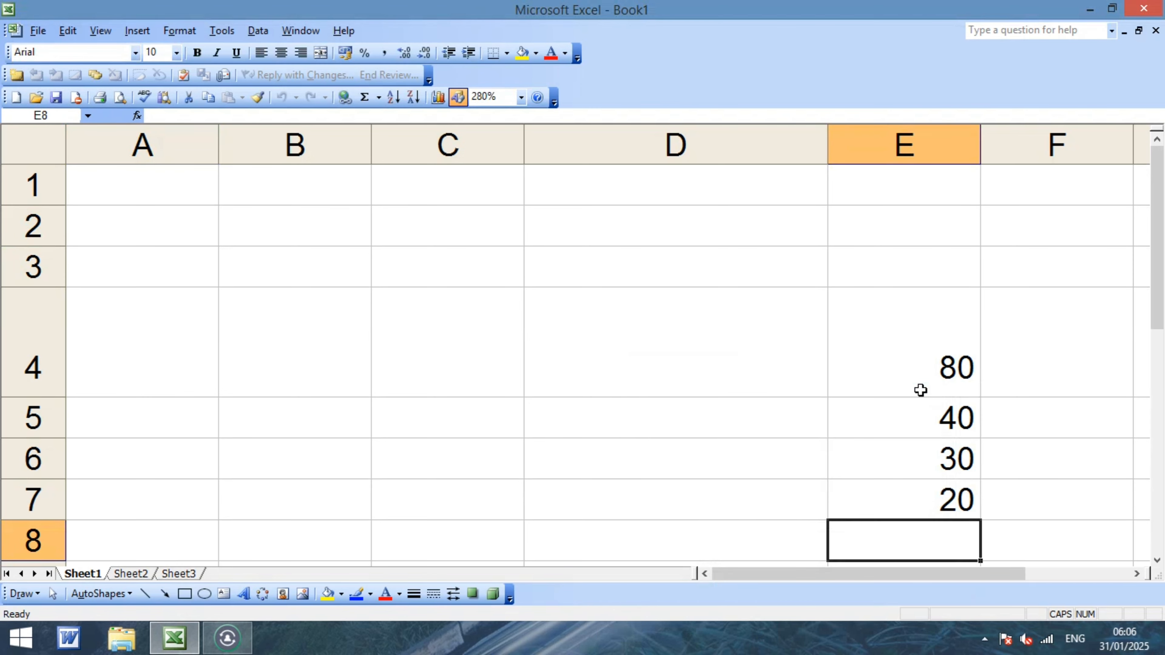
From D4, run the ANU macro to fill D4:D6 with 50, 40 and 30.
left_click(699, 360)
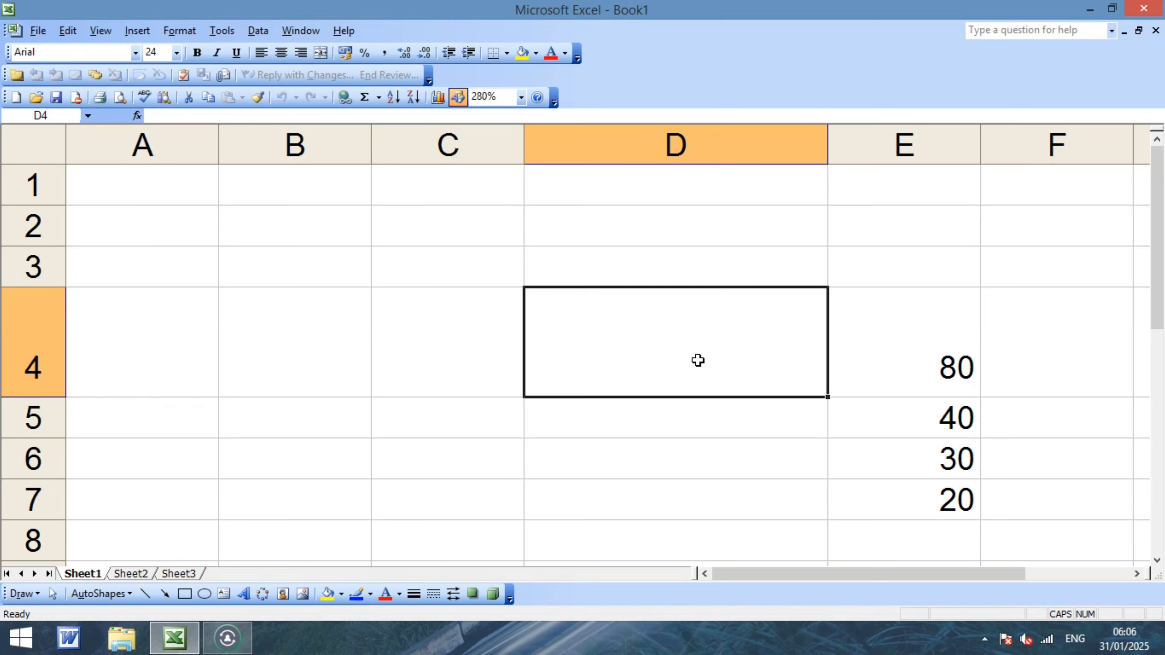
key("alt+F8")
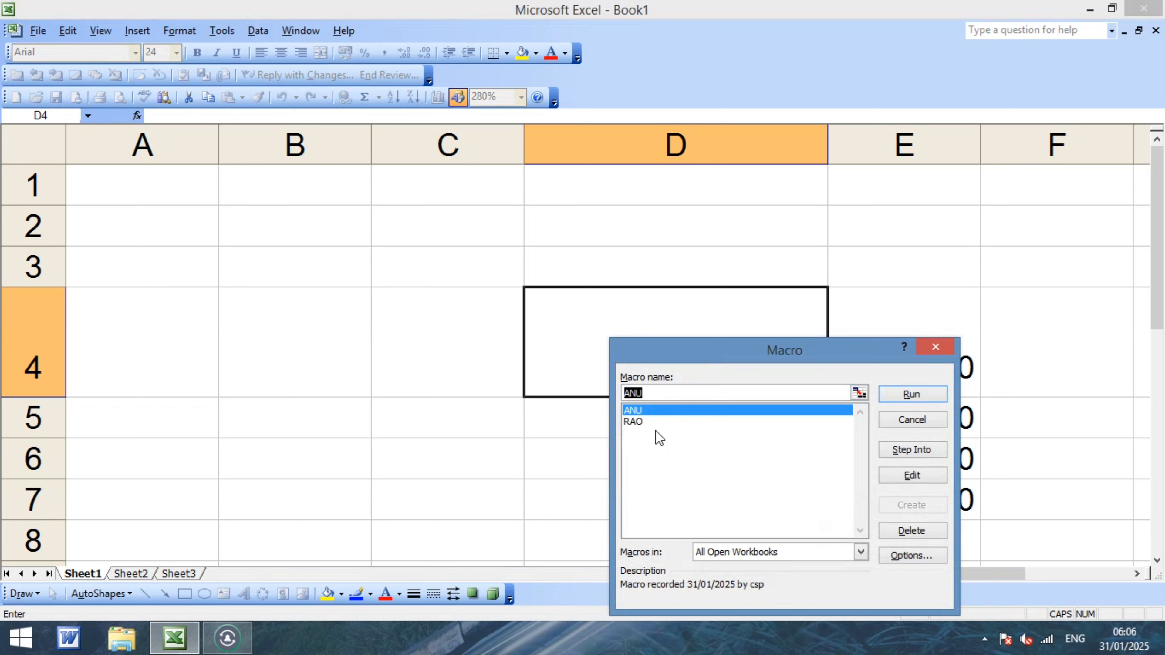
left_click(638, 421)
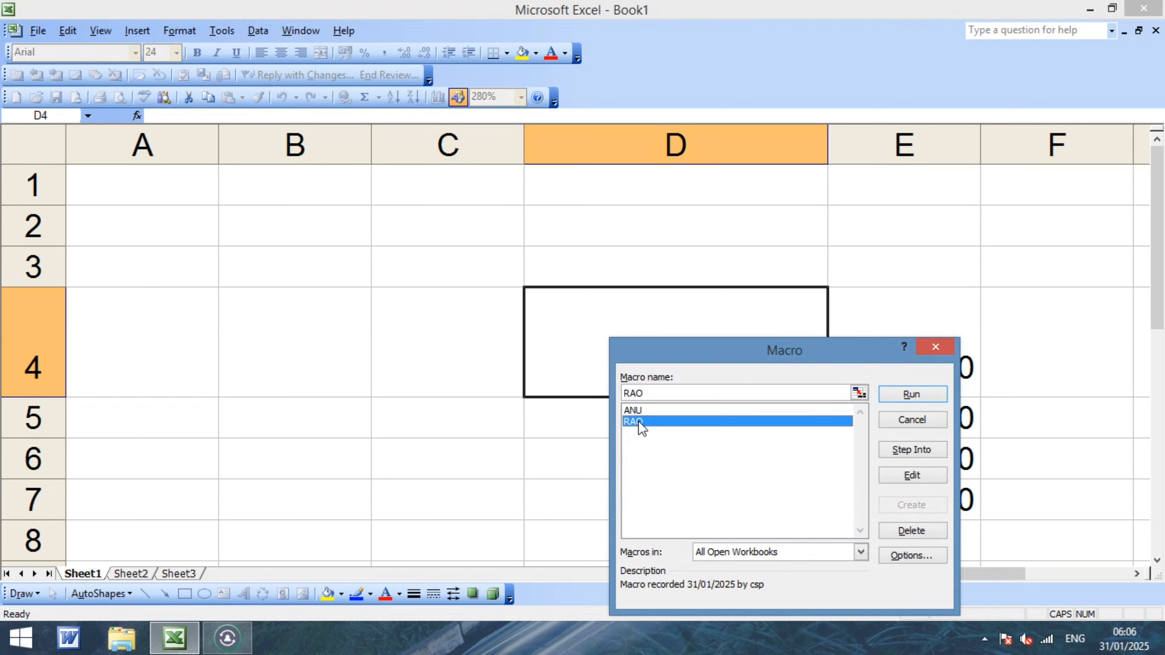
left_click(647, 410)
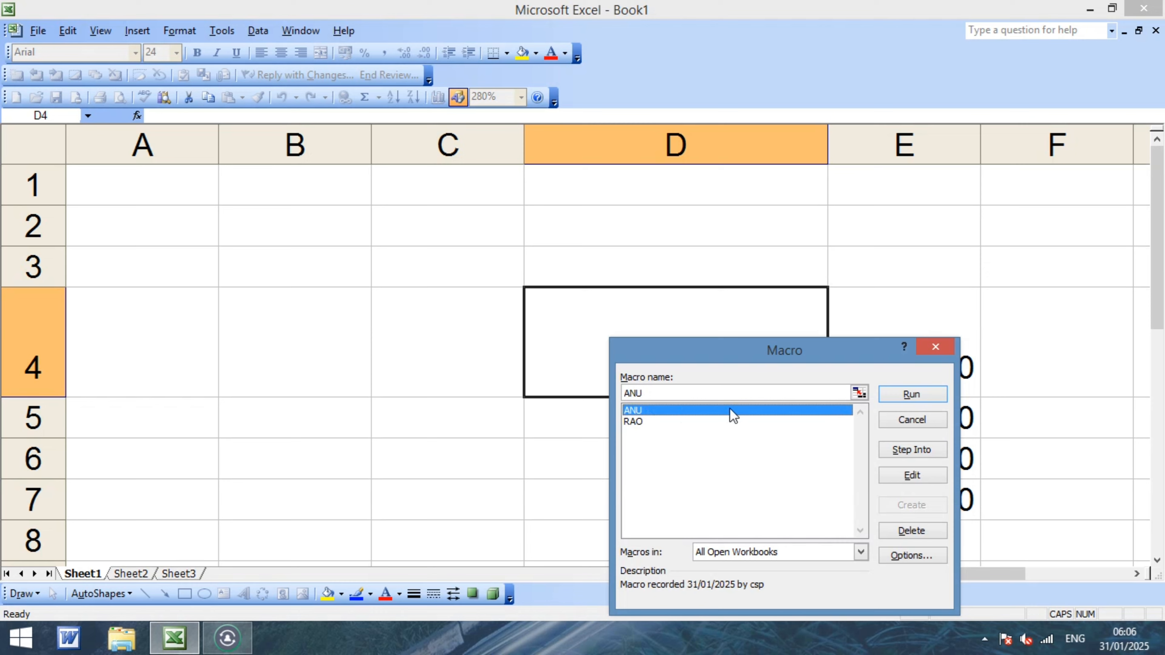
left_click(889, 395)
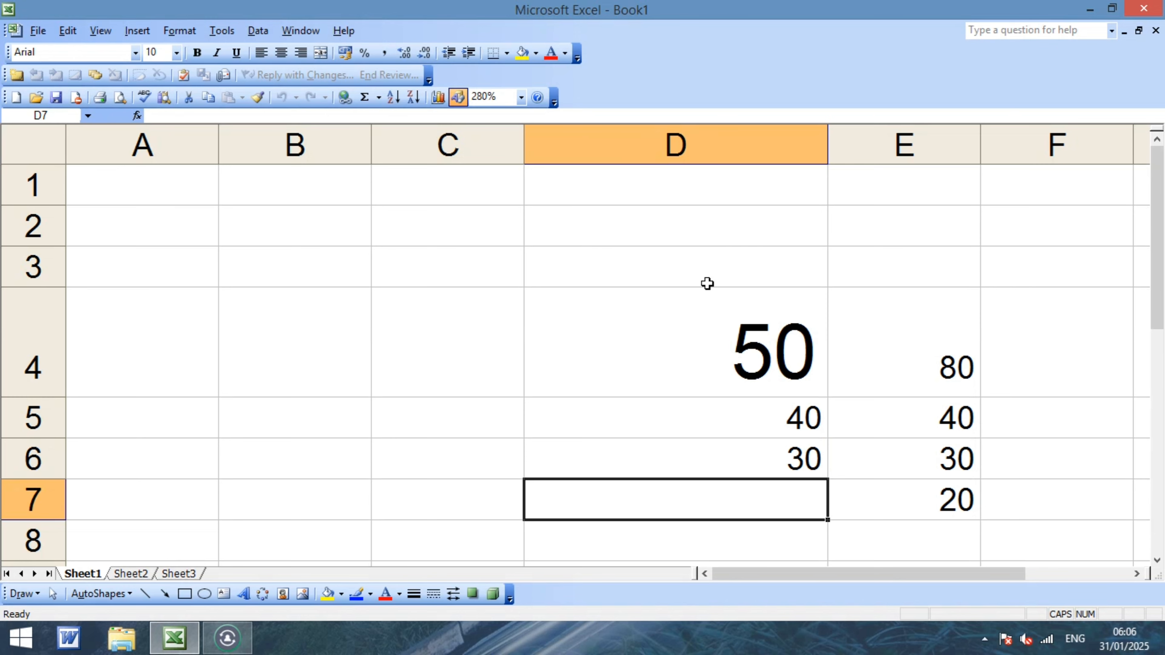
Clear all the macro-filled values from the sheet and select A2.
key("ctrl+a")
key("Delete")
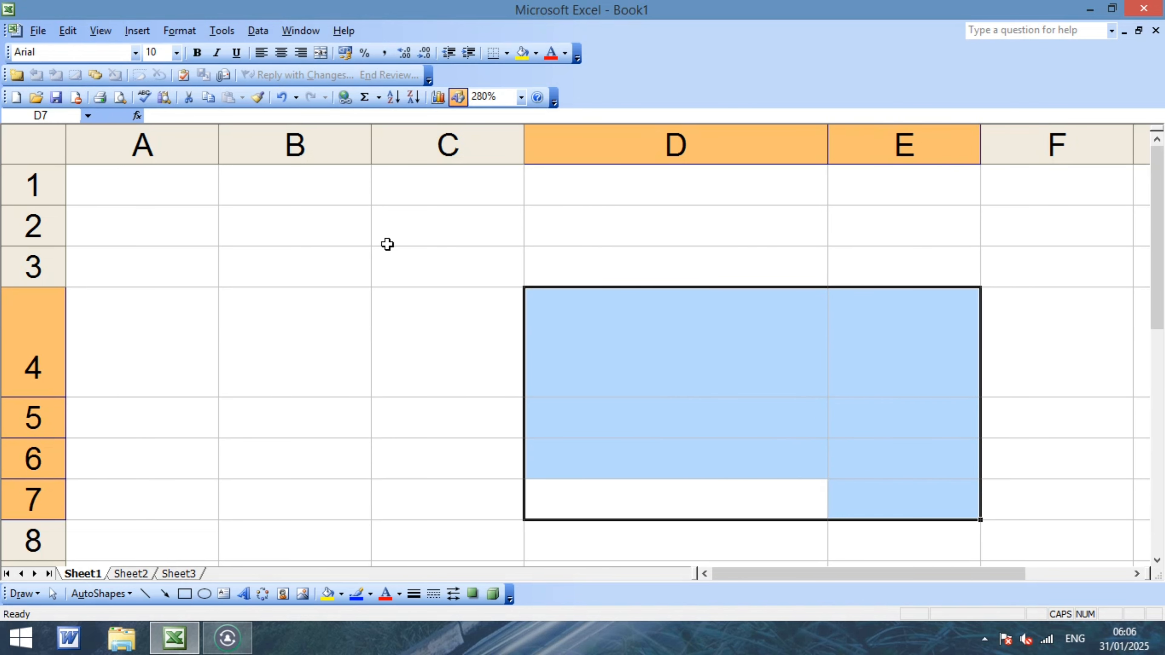
left_click(204, 237)
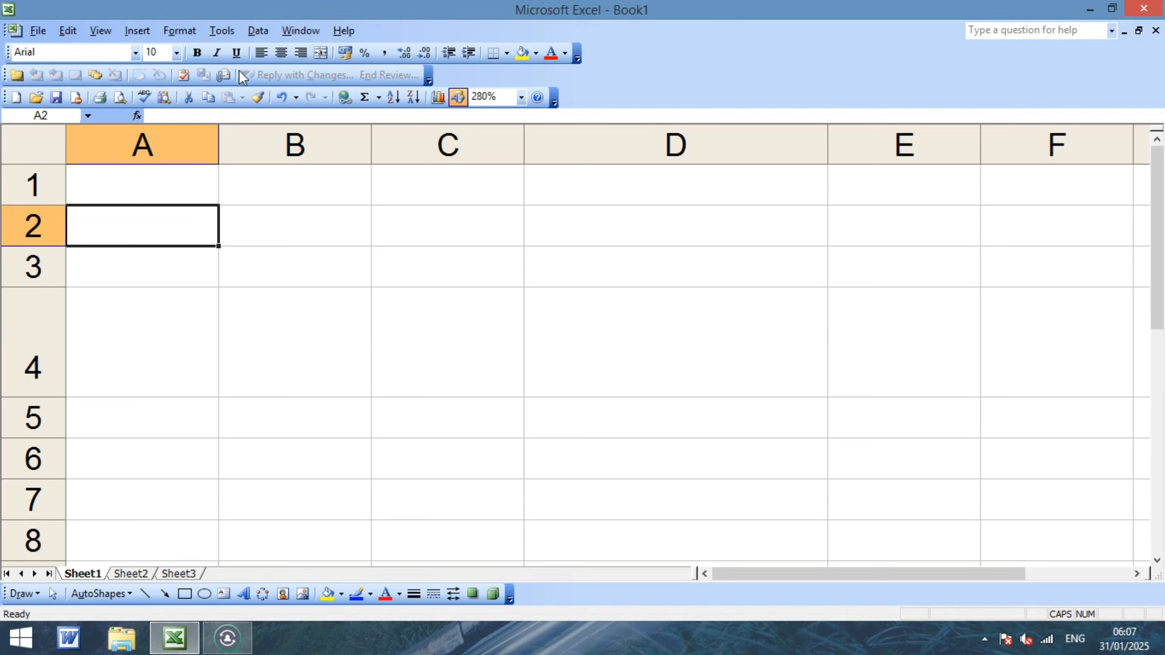
Bring up the AutoCorrect settings and move the window aside.
left_click(222, 31)
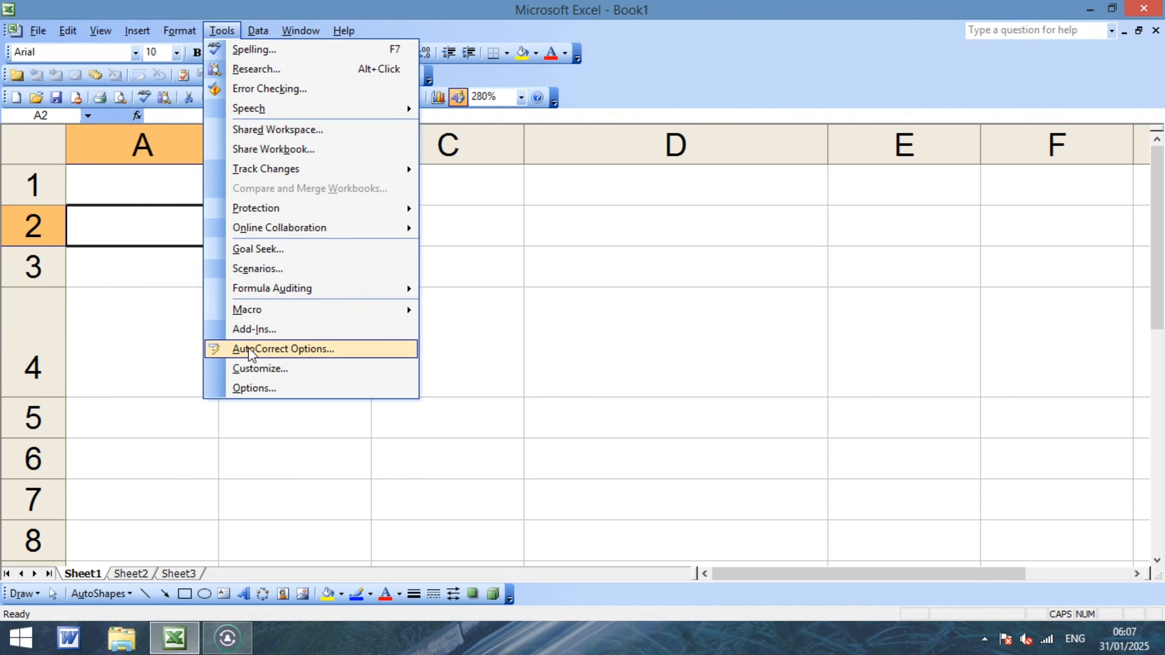
left_click(527, 337)
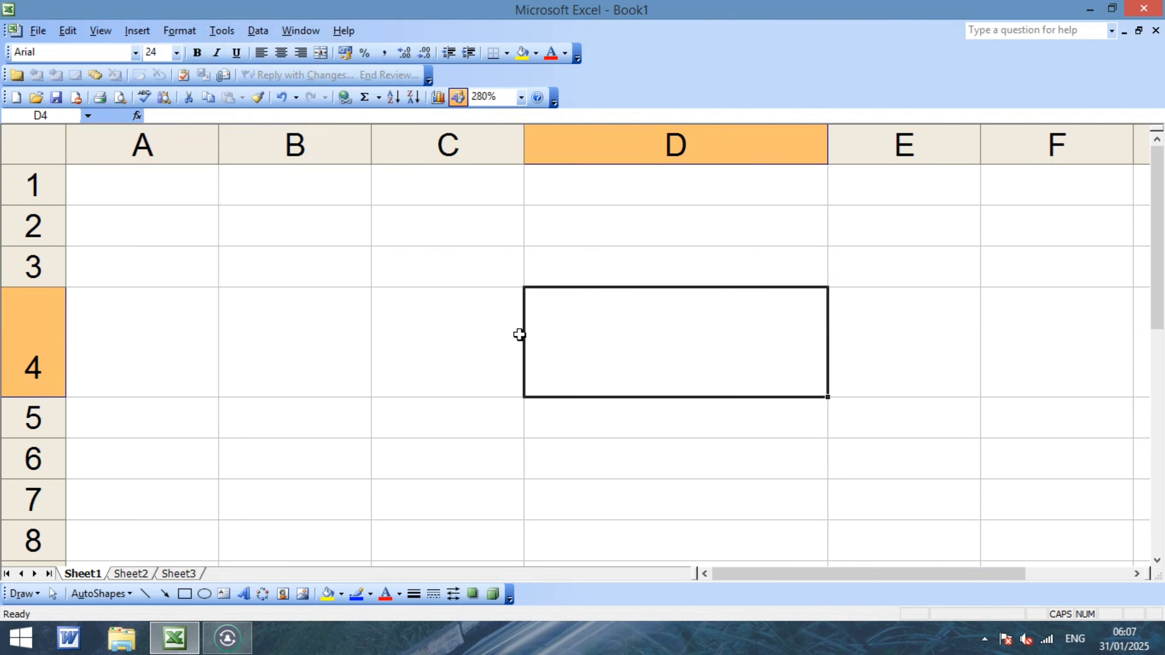
left_click(233, 33)
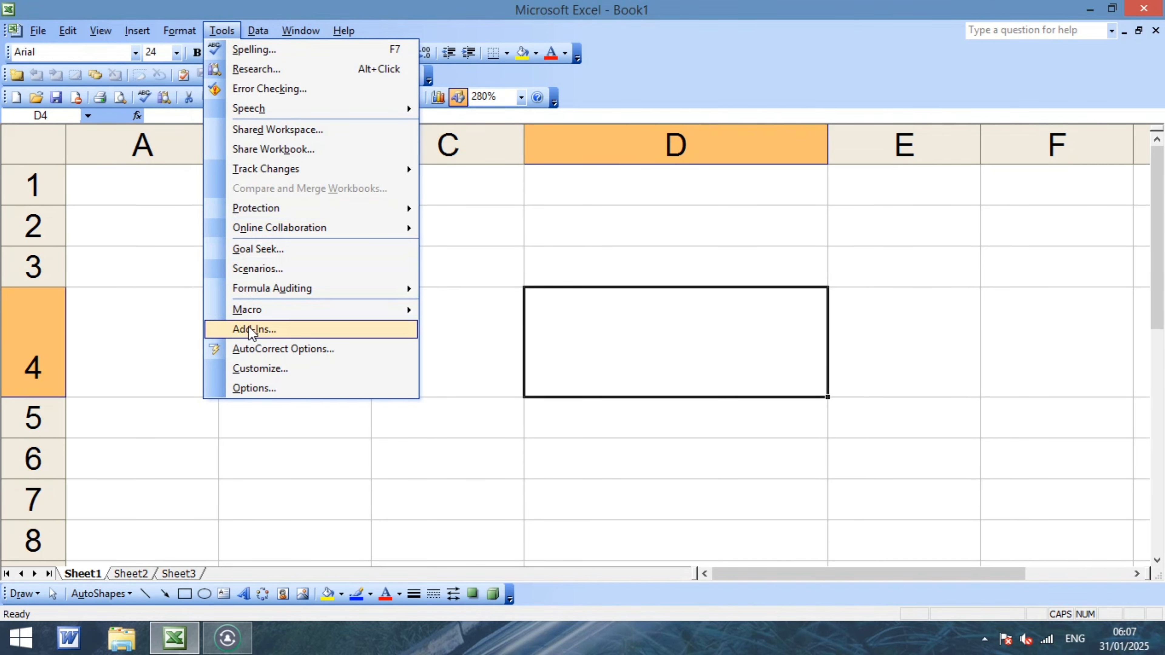
left_click(268, 349)
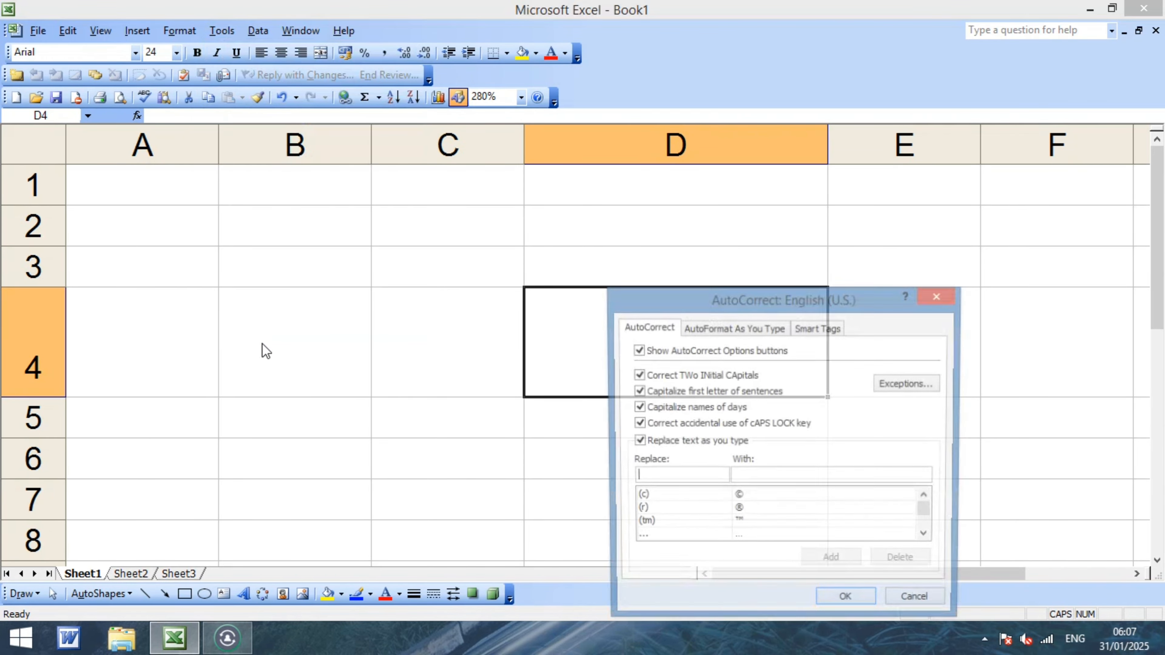
left_click_drag(737, 295, 687, 235)
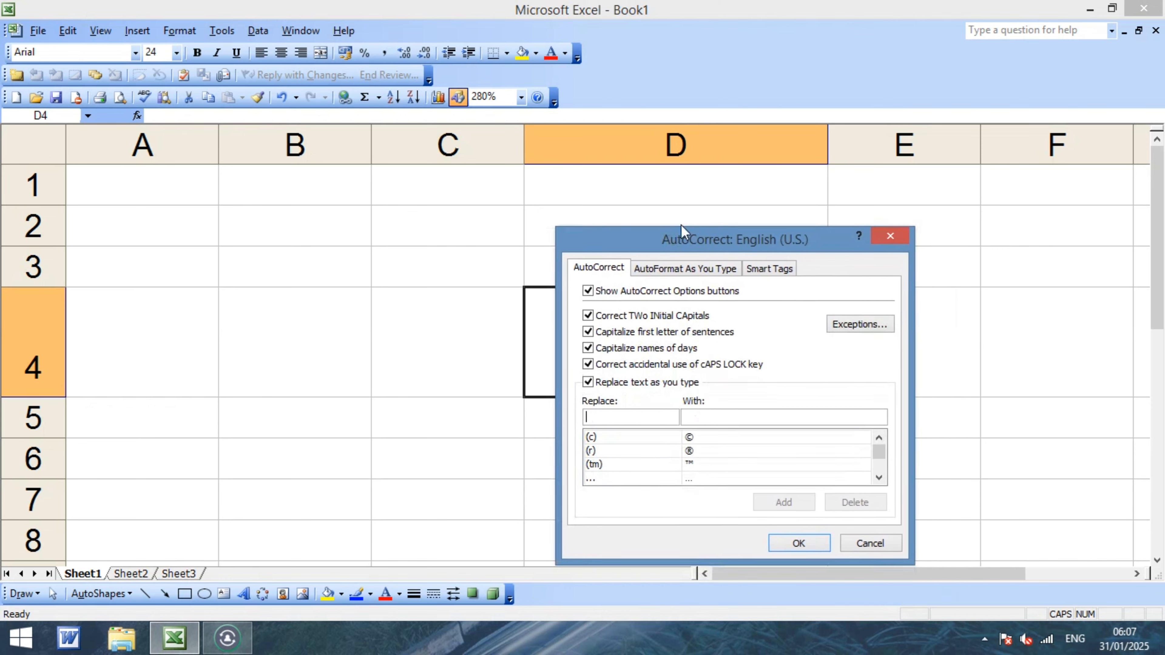
Add an AutoCorrect entry replacing 5 with a first name, then confirm it.
left_click(631, 415)
type("5")
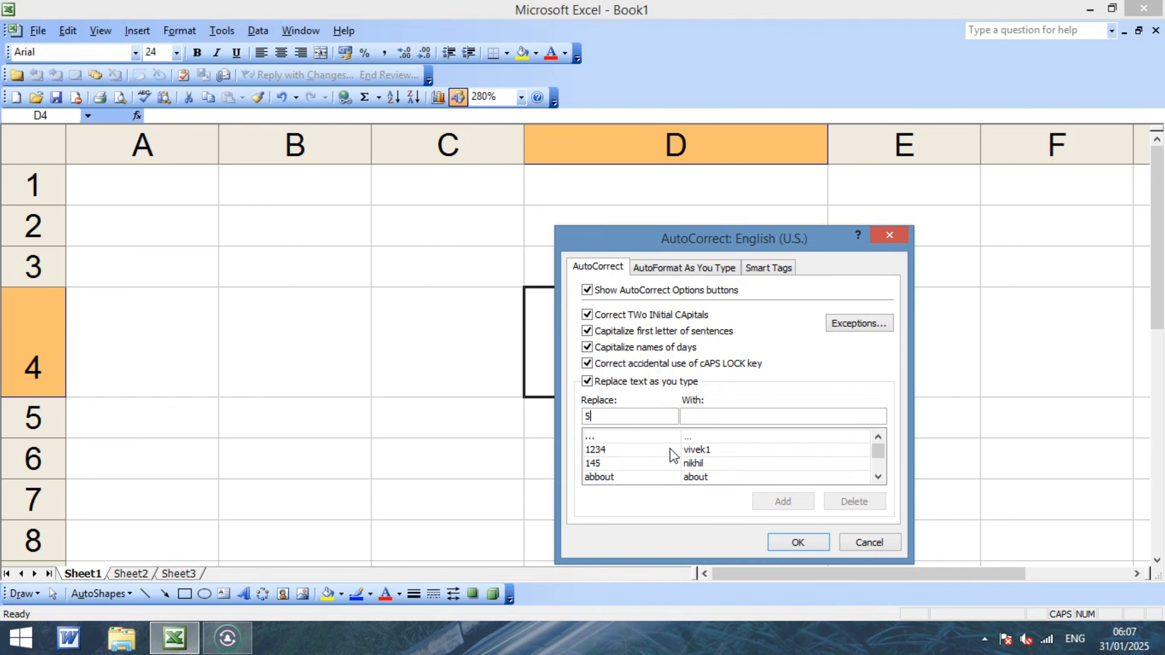
left_click(710, 418)
type("NEHA")
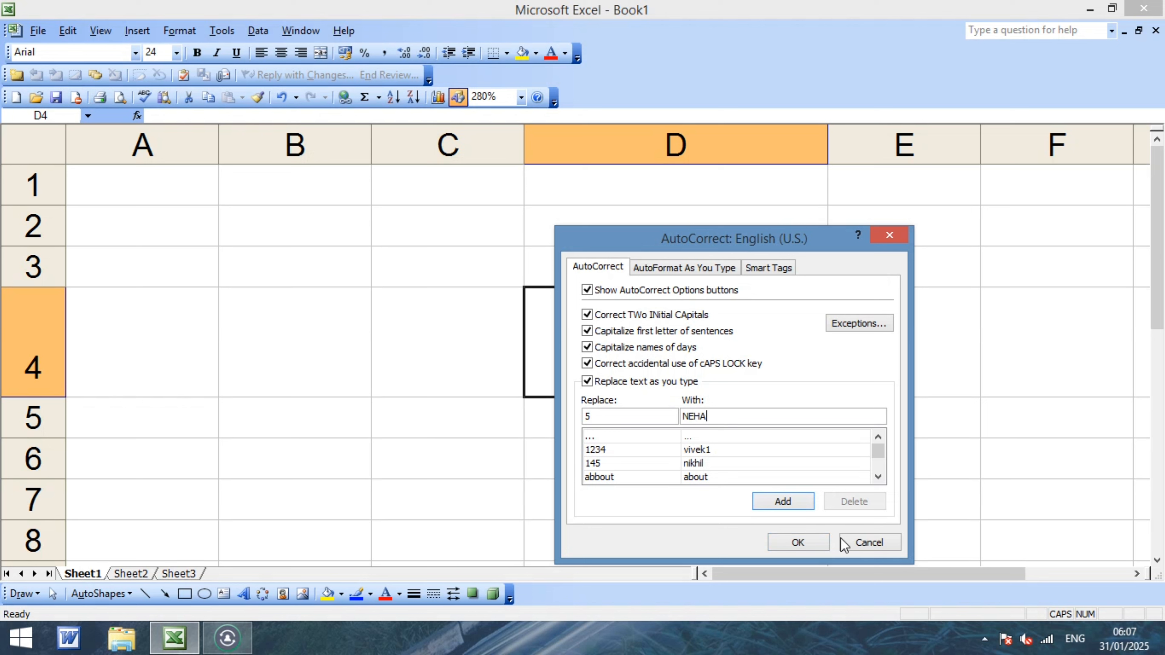
left_click(783, 502)
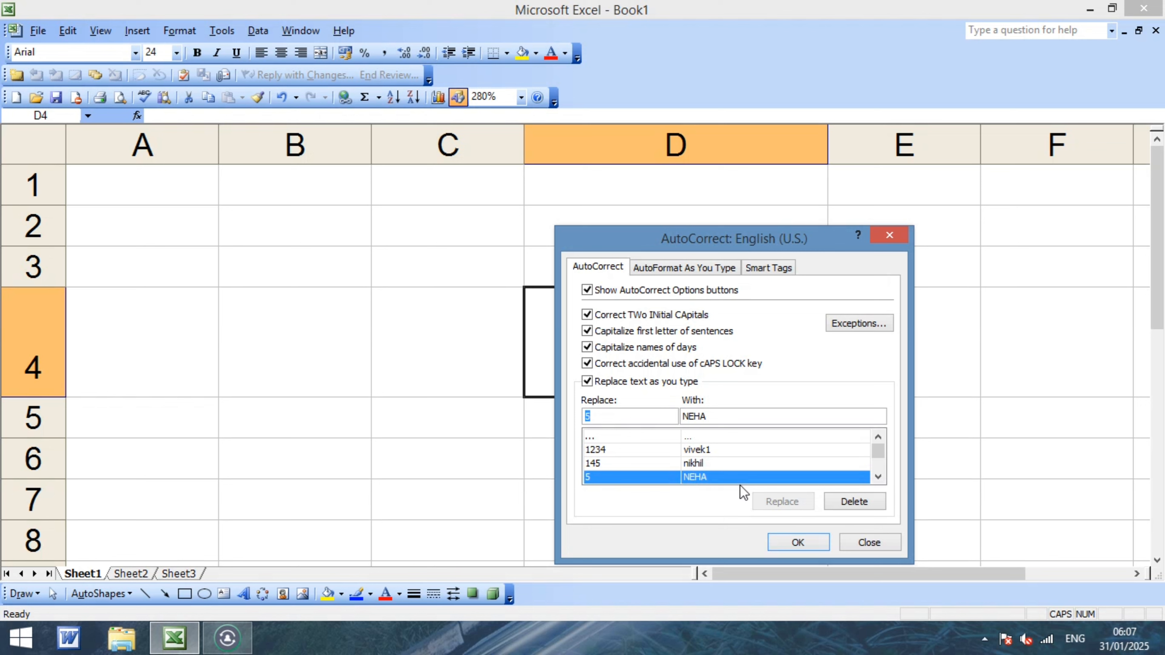
left_click(798, 542)
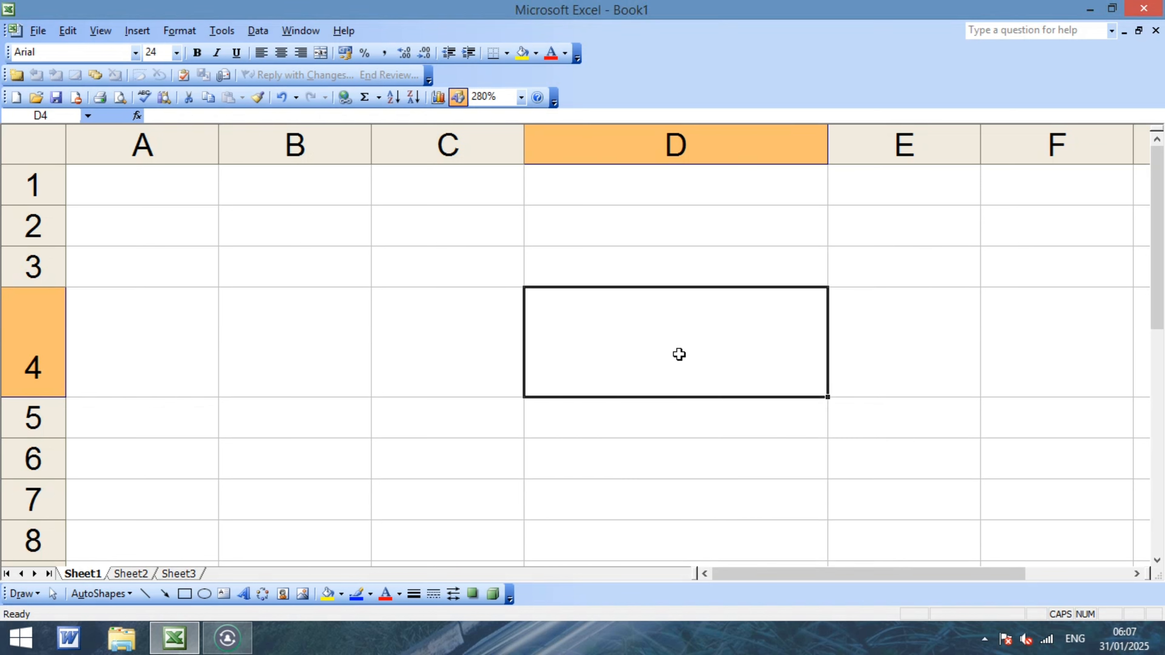
left_click(644, 269)
Type 5 into D4, C5 and D6 so each expands into the saved name.
left_click(656, 317)
type("5")
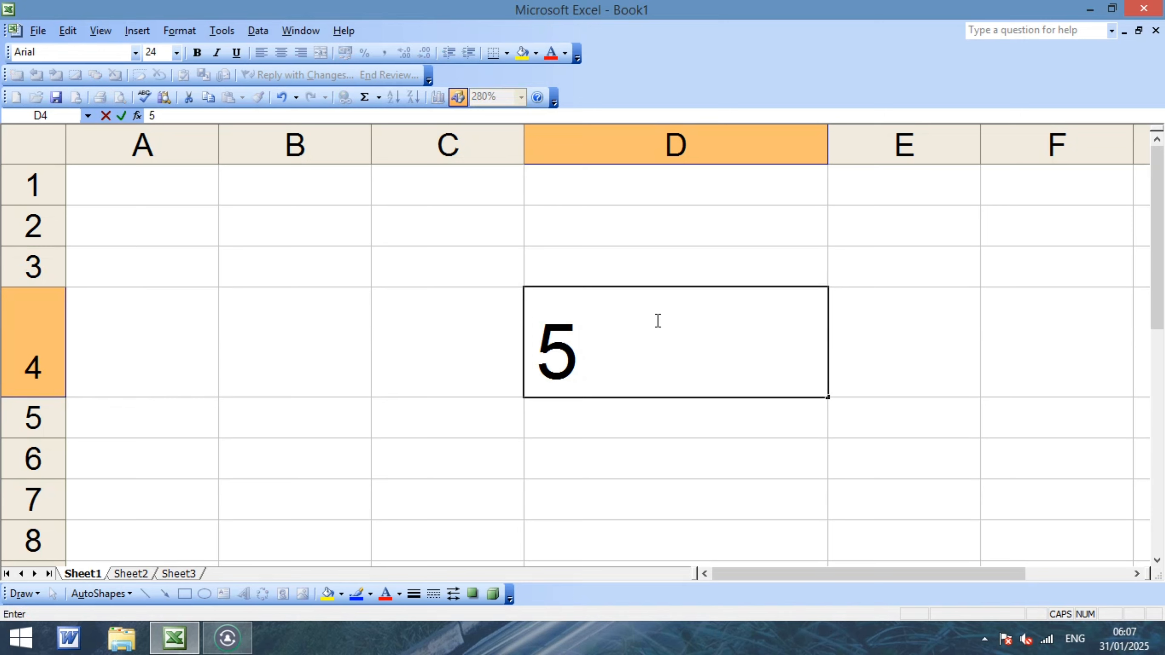
key("Return")
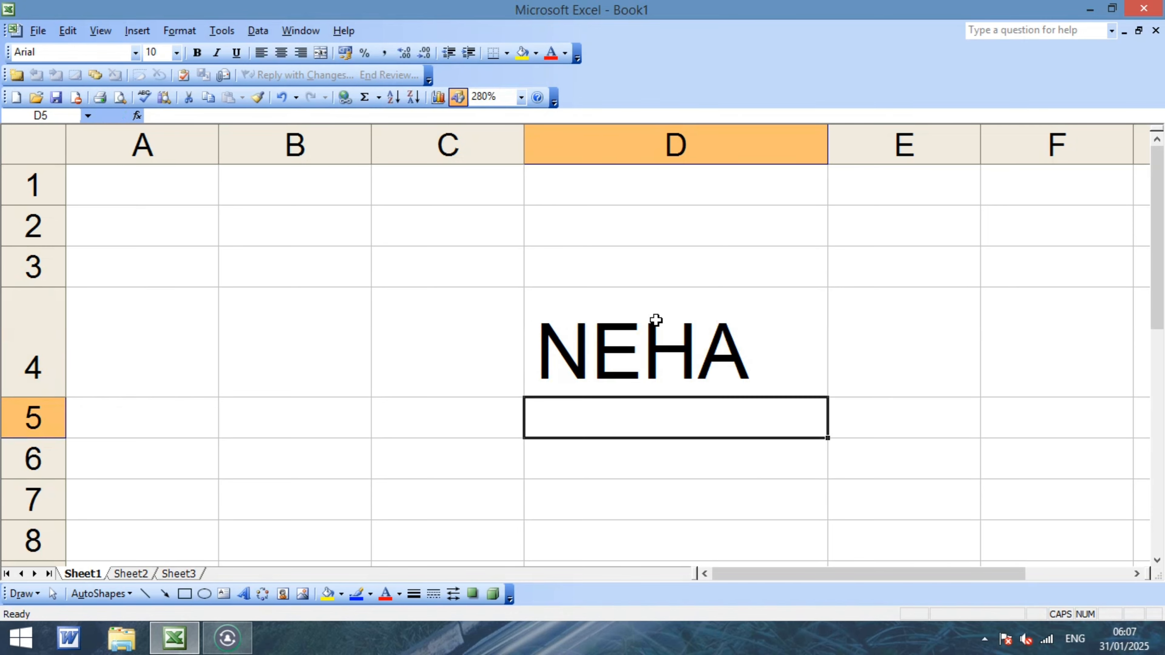
key("Left")
type("5")
key("Return")
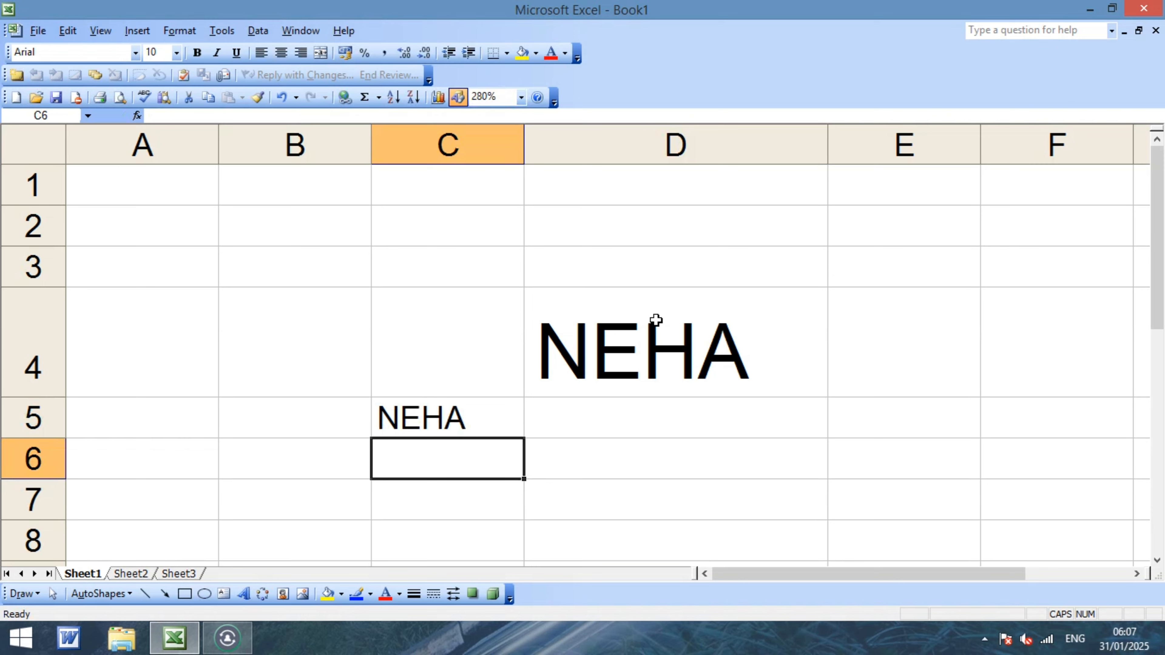
key("Right")
type("5")
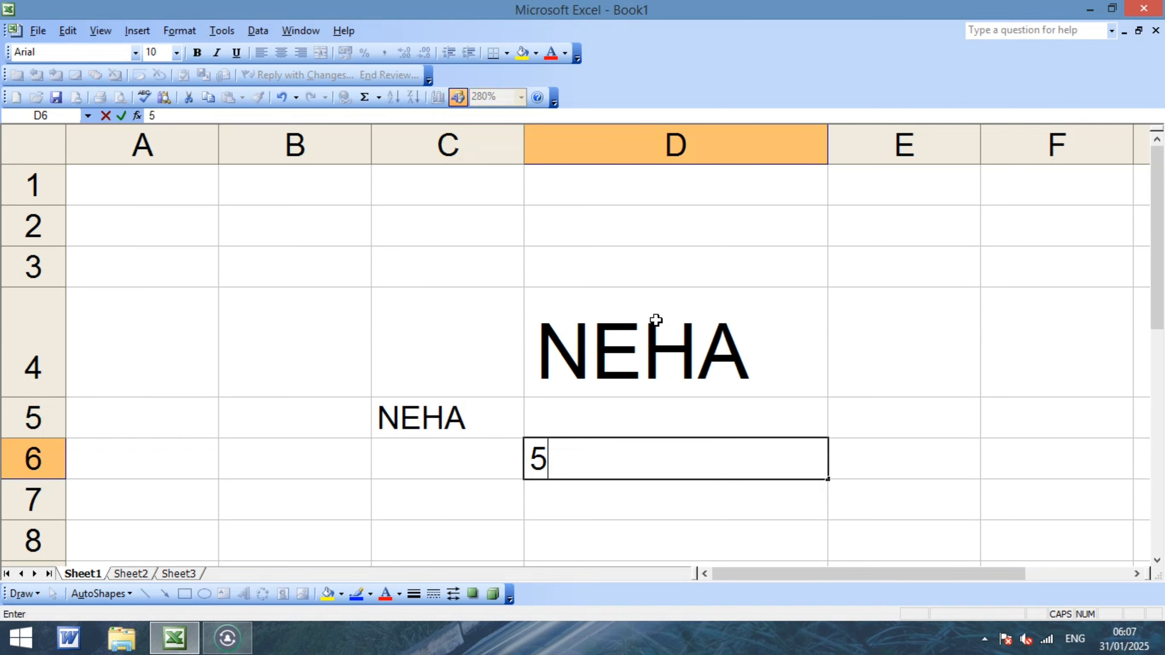
key("Return")
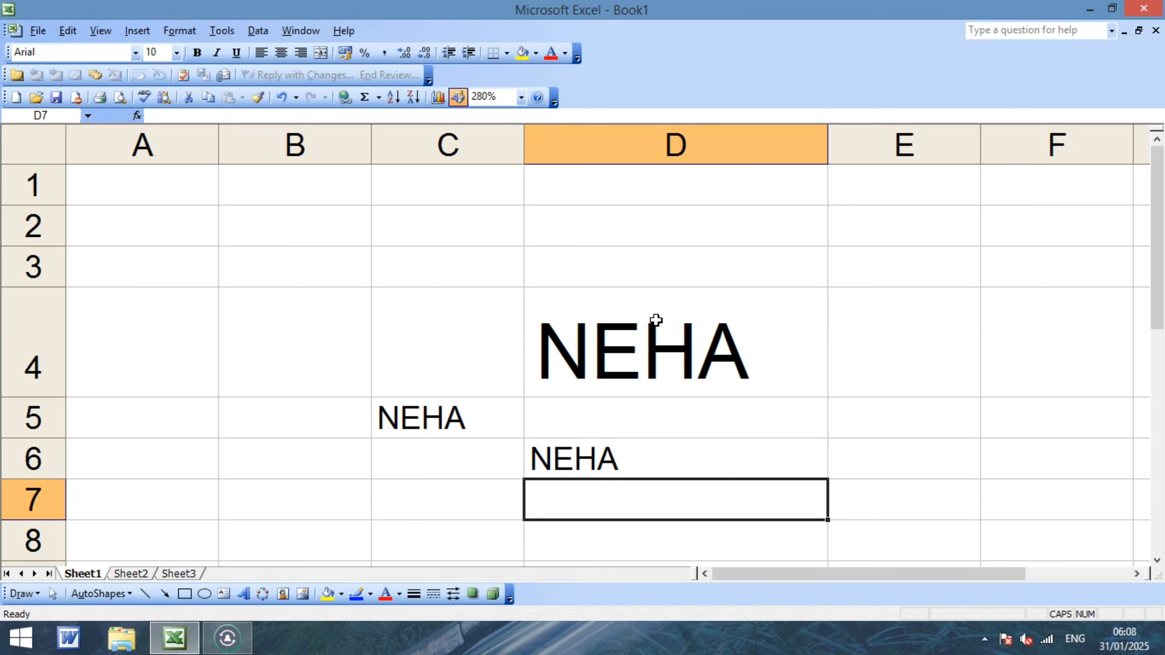
Select the whole sheet and delete all the test entries.
key("ctrl+a")
key("Delete")
key("Home")
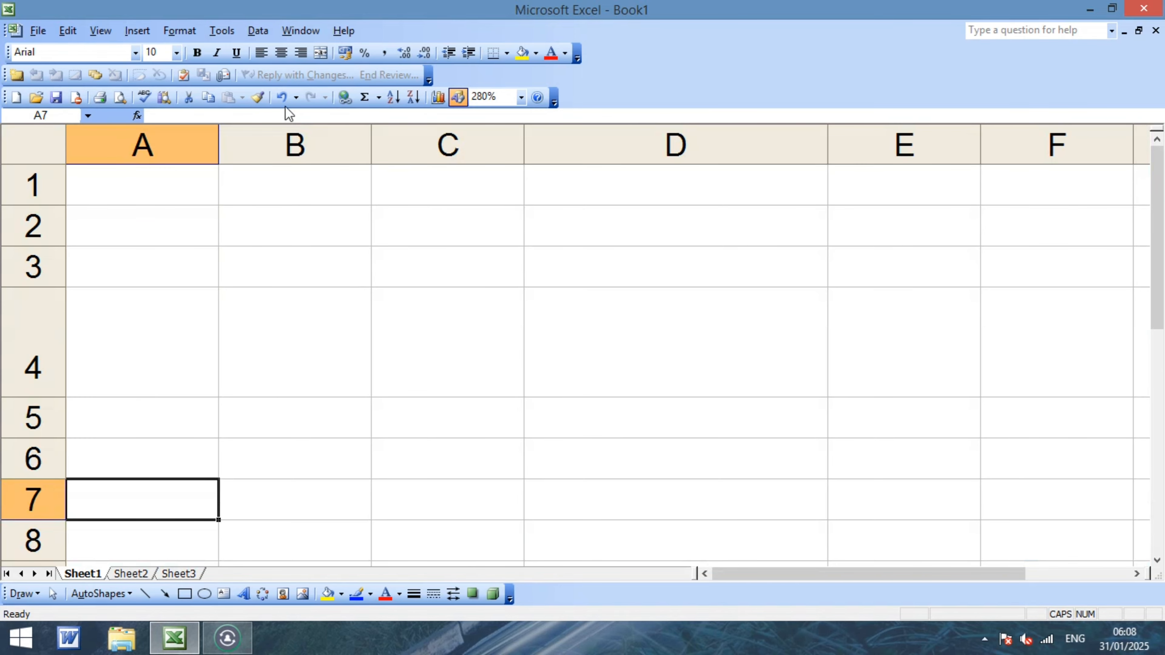
Add an AutoCorrect entry that replaces P with SULTANPUR, then close the AutoCorrect dialog.
left_click(222, 32)
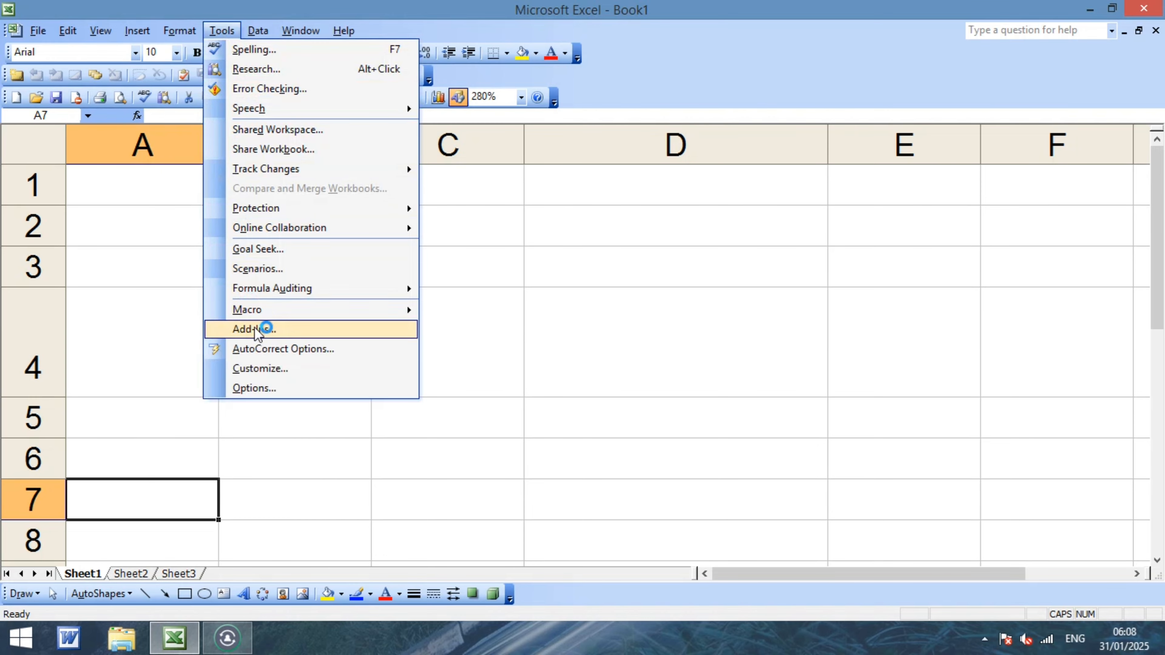
left_click(265, 351)
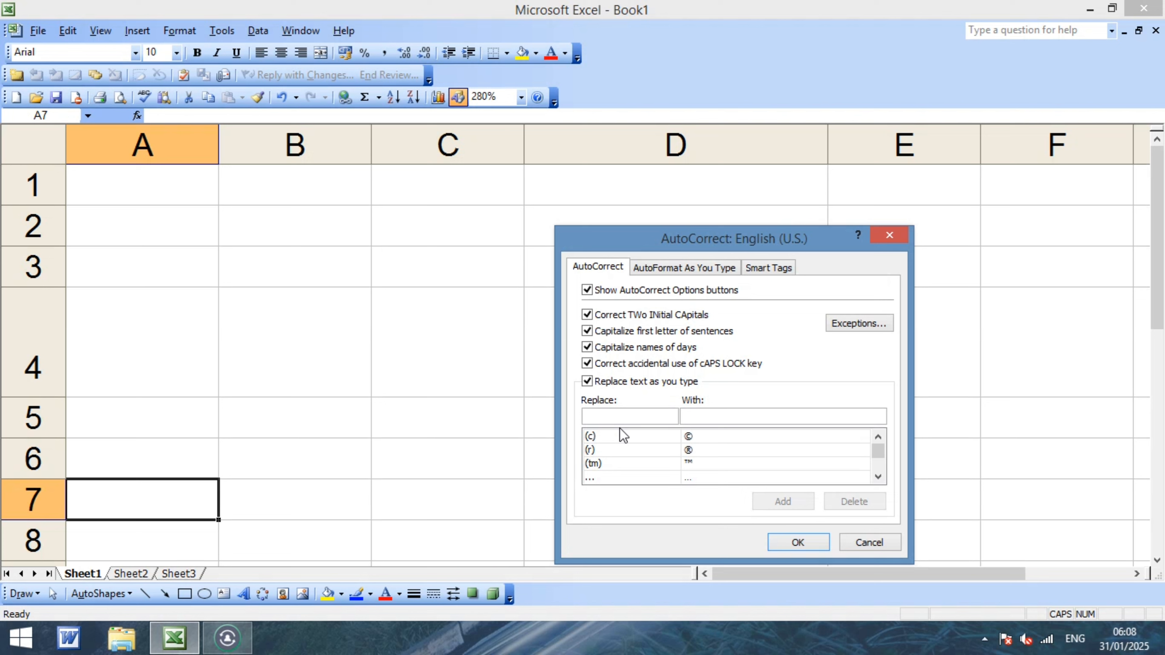
type("P")
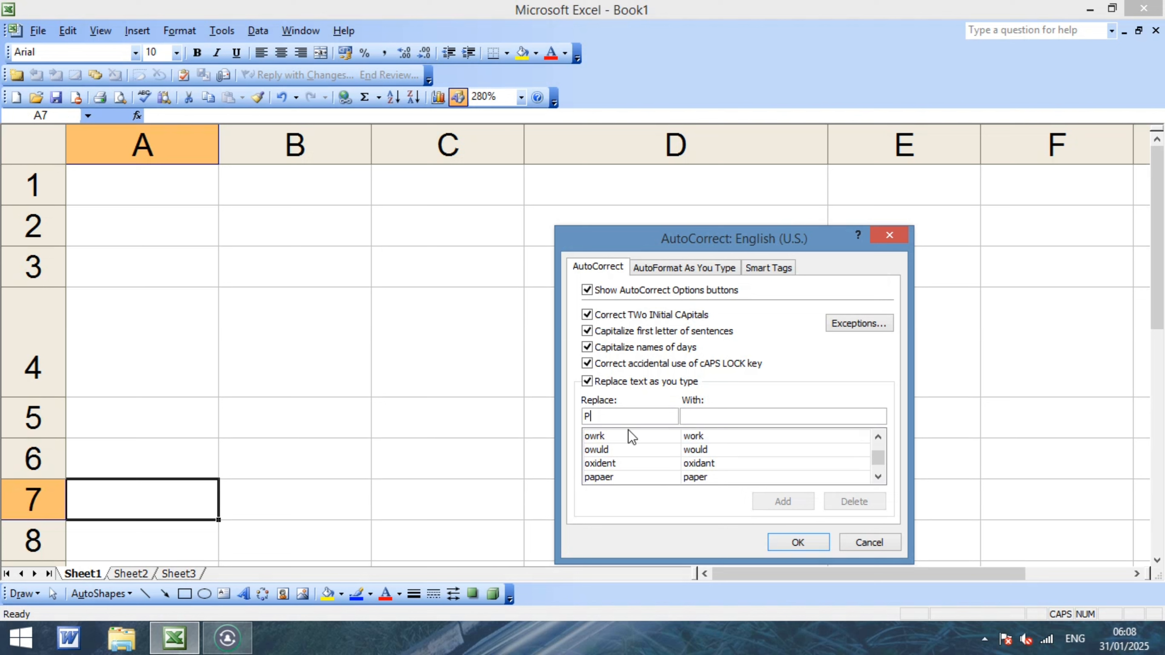
left_click(715, 415)
type("SULTA")
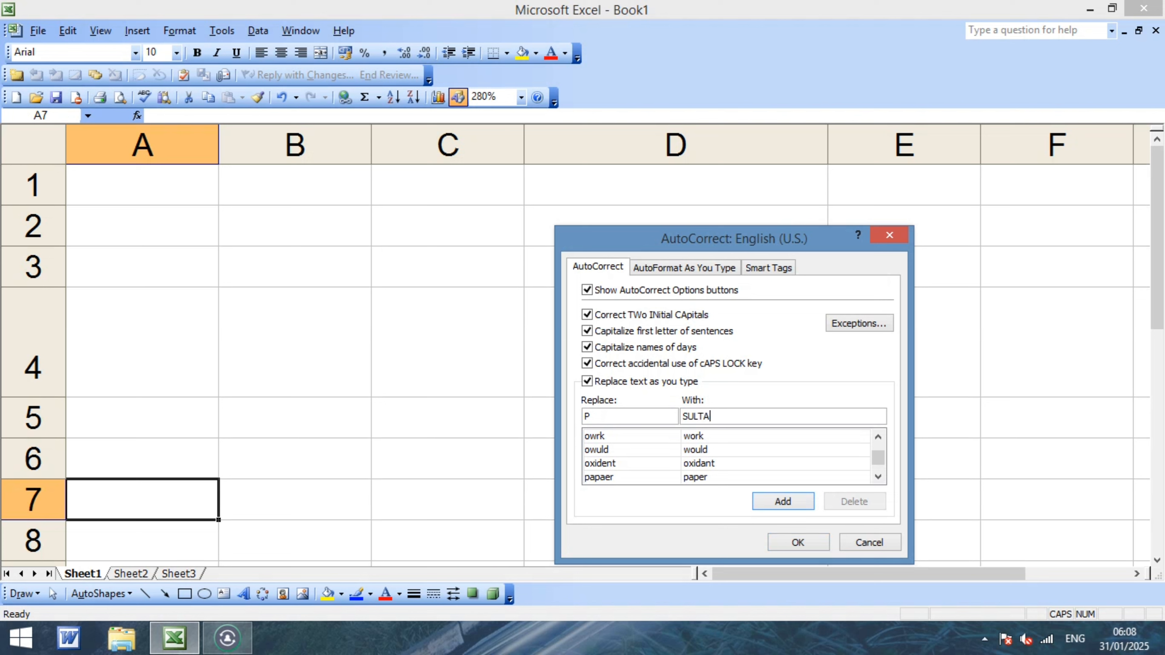
type("NPUR")
left_click(794, 502)
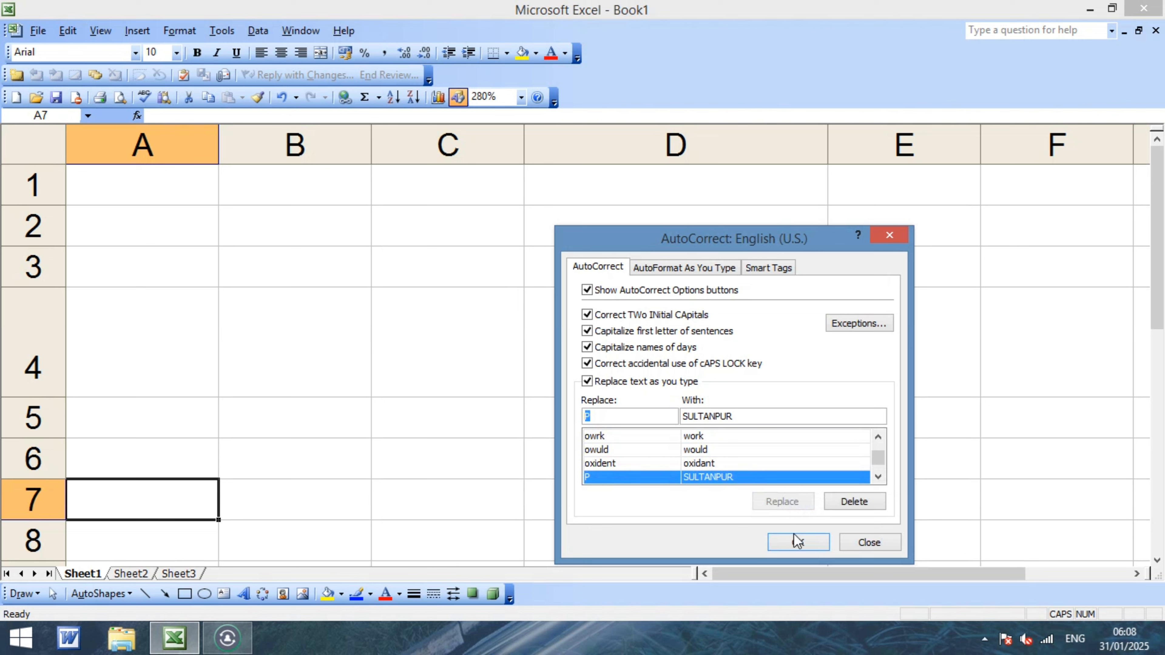
left_click(866, 544)
Enter P in cells C4, C5 and C6 so each expands to SULTANPUR.
left_click(483, 293)
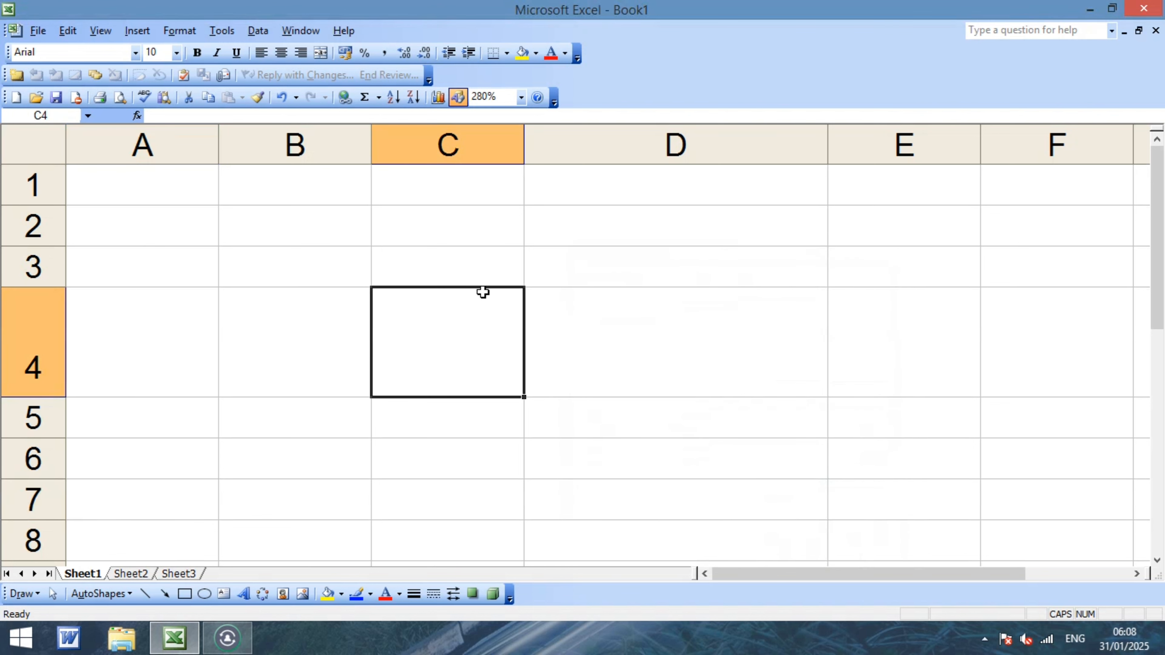
type("P")
key("Return")
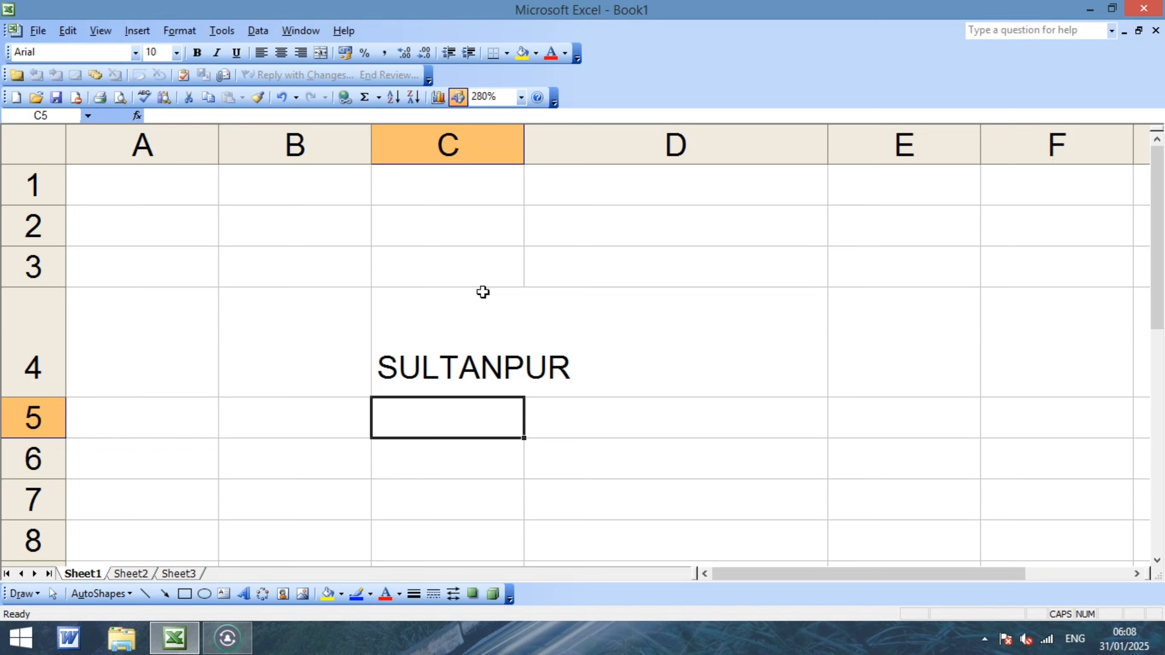
type("P")
key("Return")
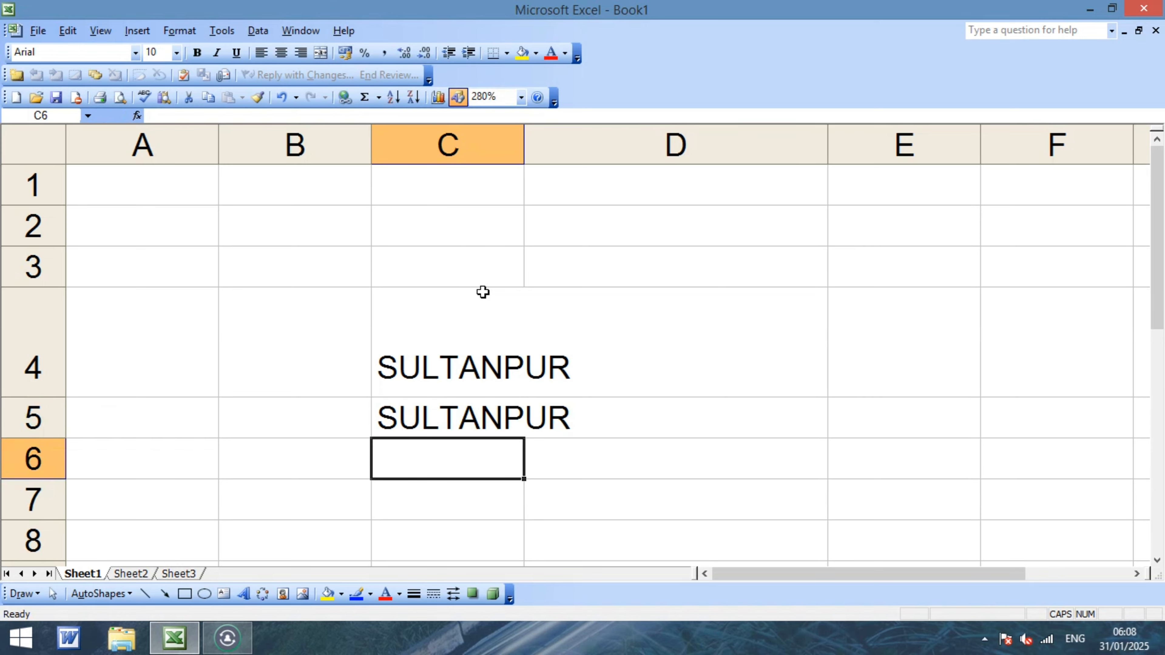
type("P")
key("Return")
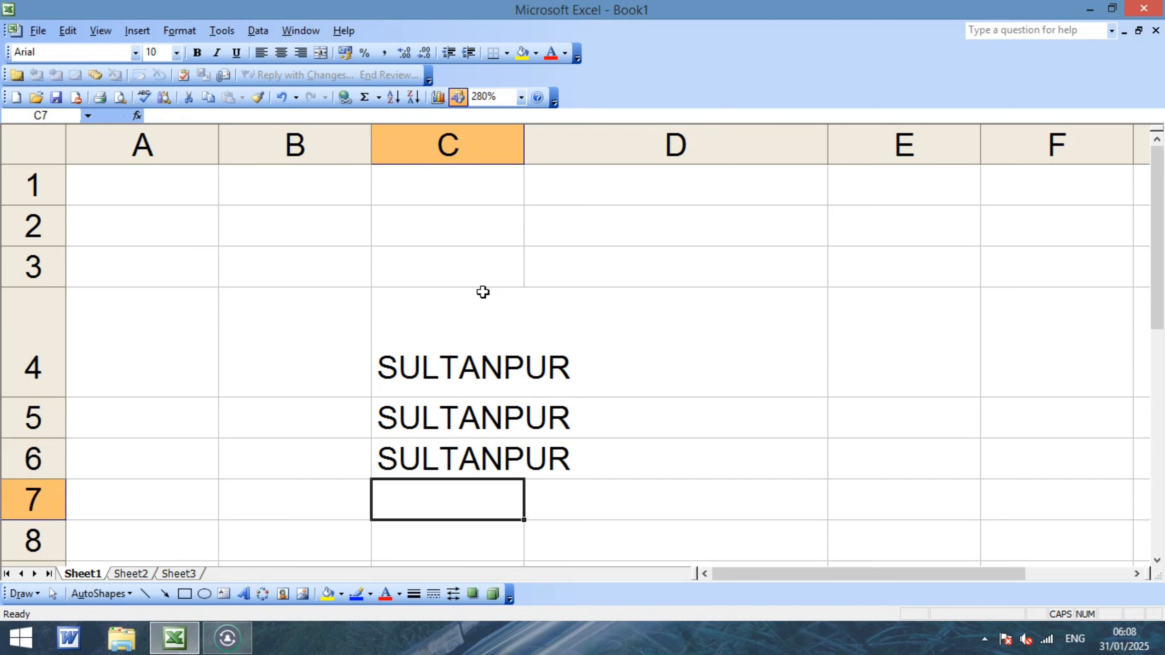
Clear the whole worksheet and select cell B3.
key("ctrl+a")
key("Delete")
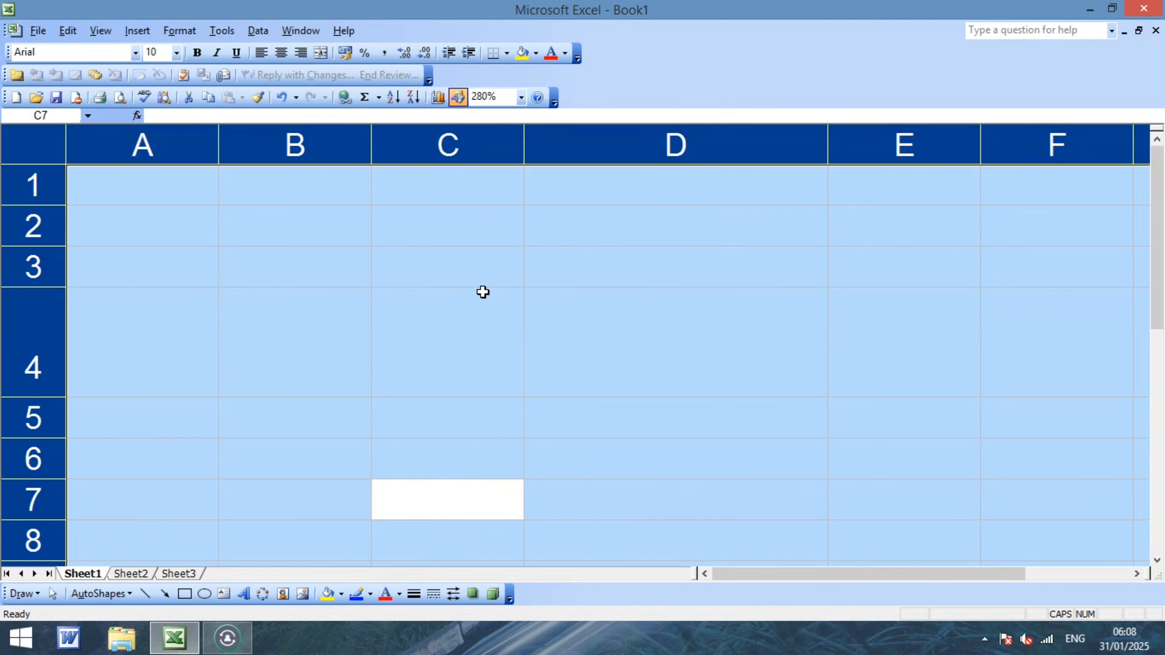
left_click(302, 250)
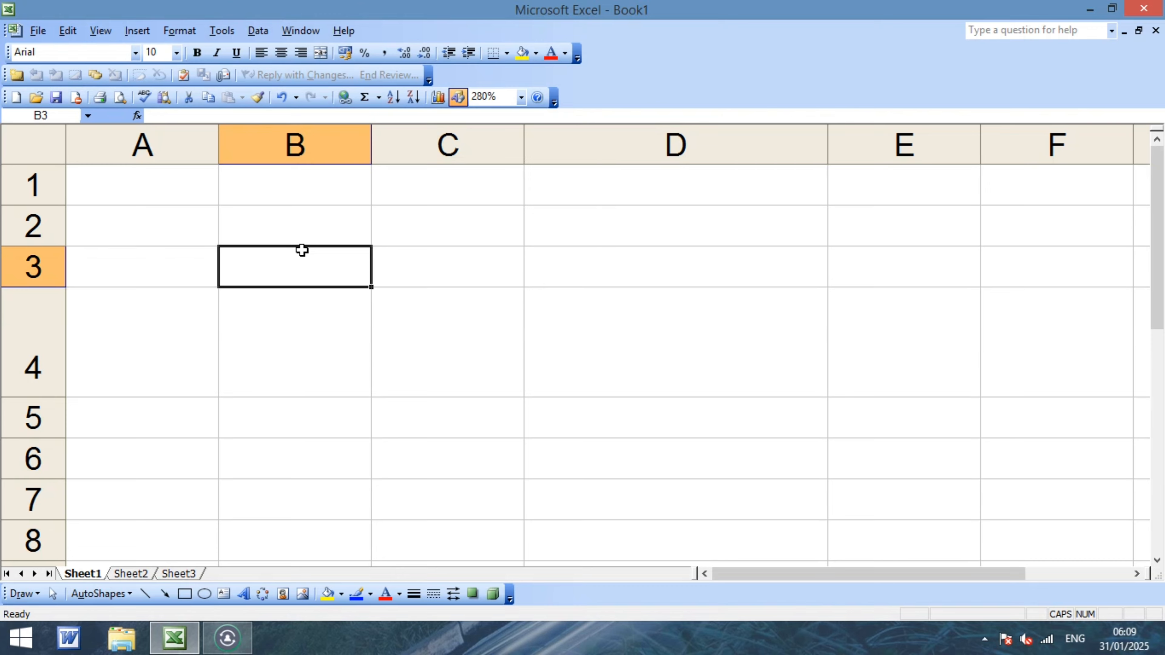
Create an AutoCorrect entry with 3 as the shortcut and the person's full name as replacement.
left_click(226, 35)
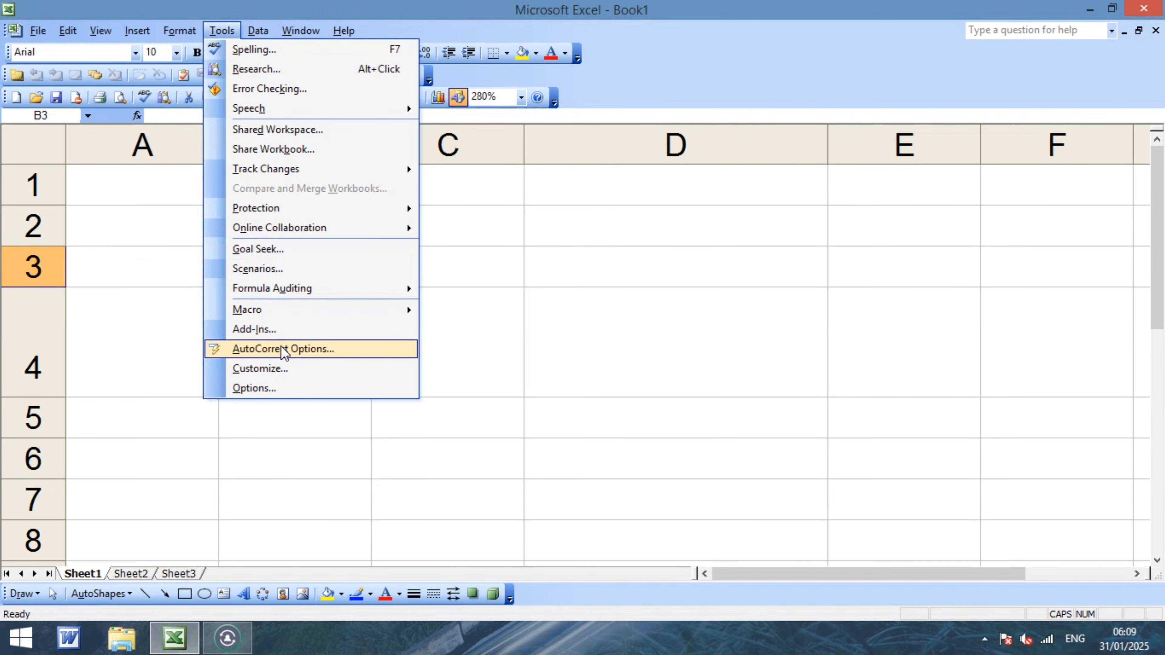
left_click(284, 354)
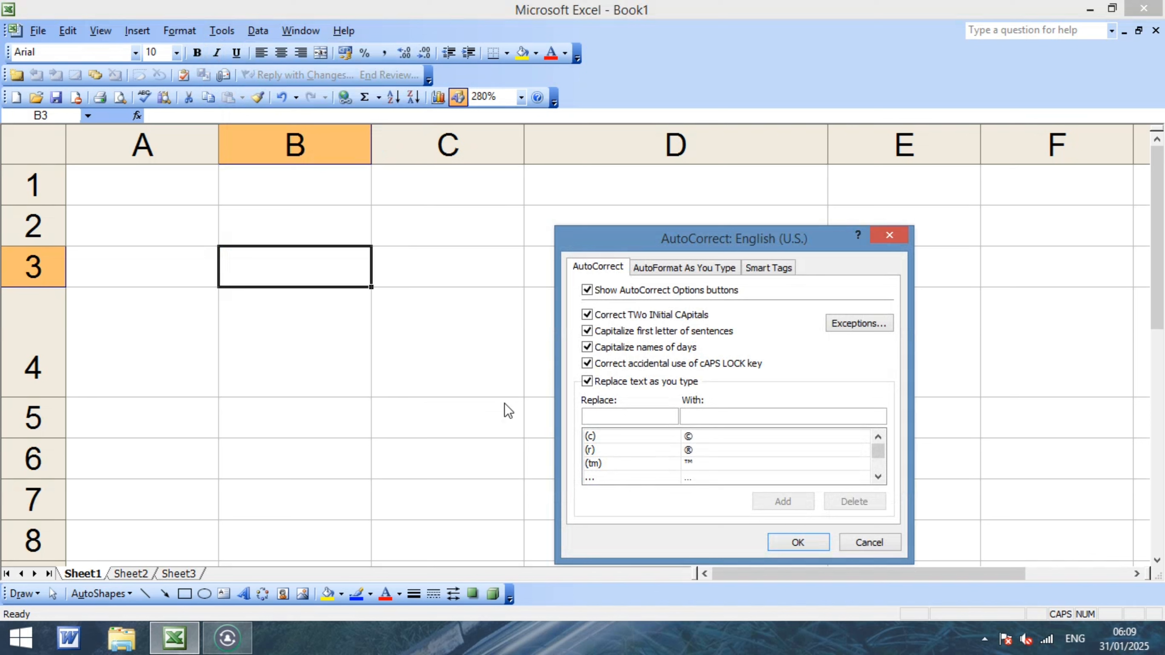
left_click(615, 422)
type("3")
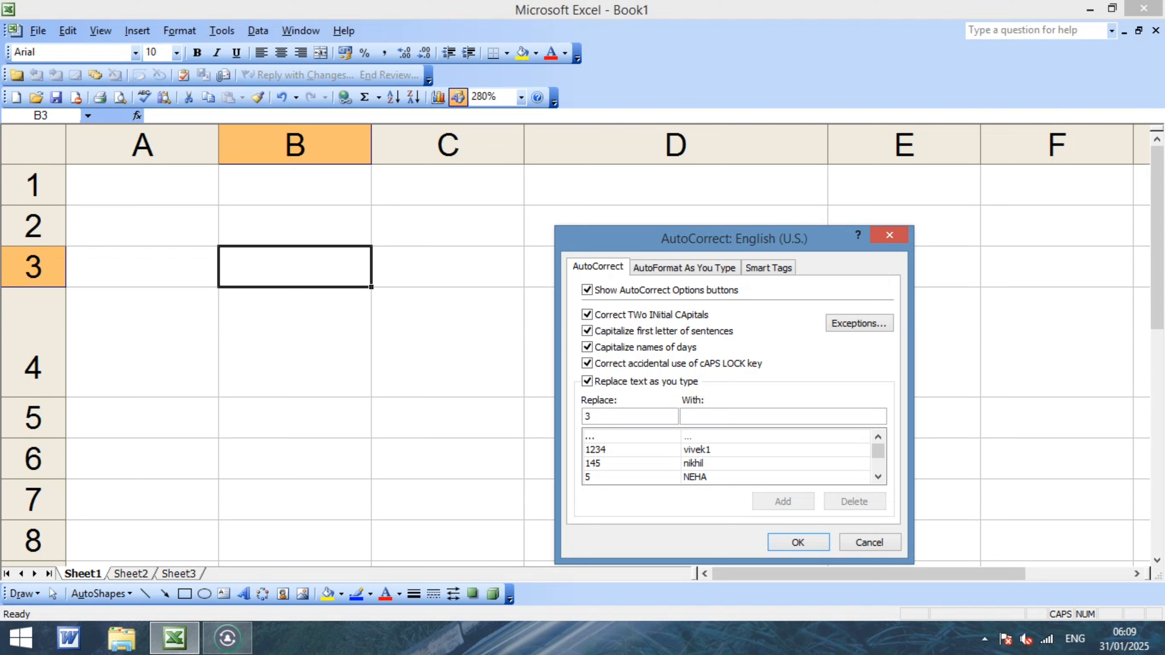
left_click(707, 415)
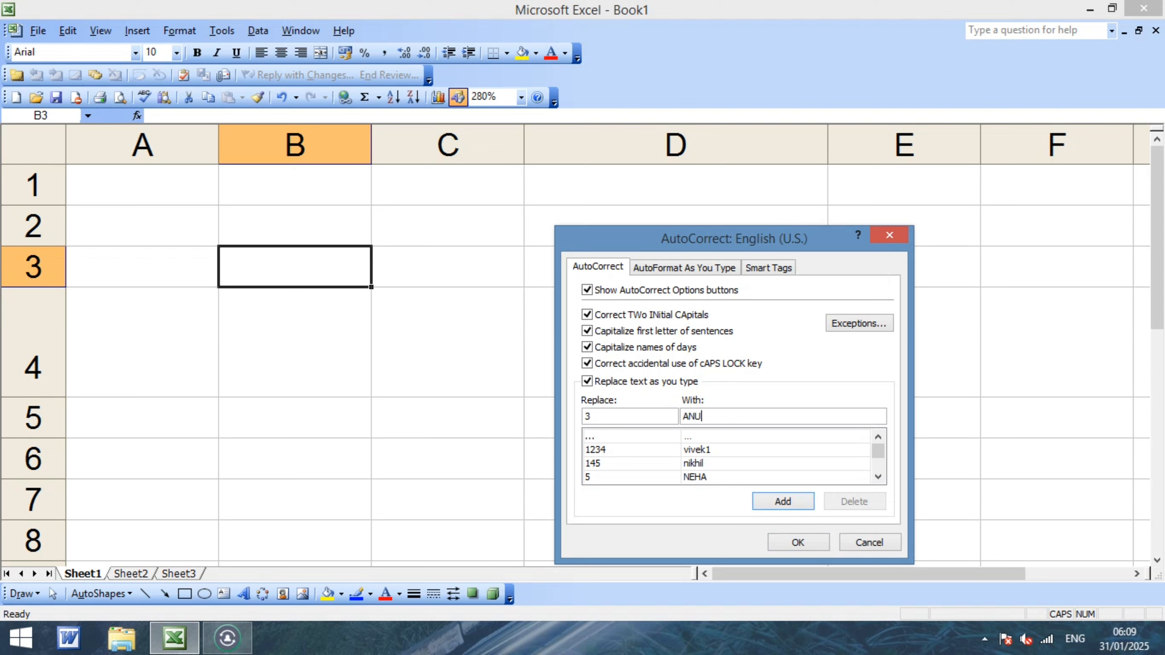
left_click(783, 502)
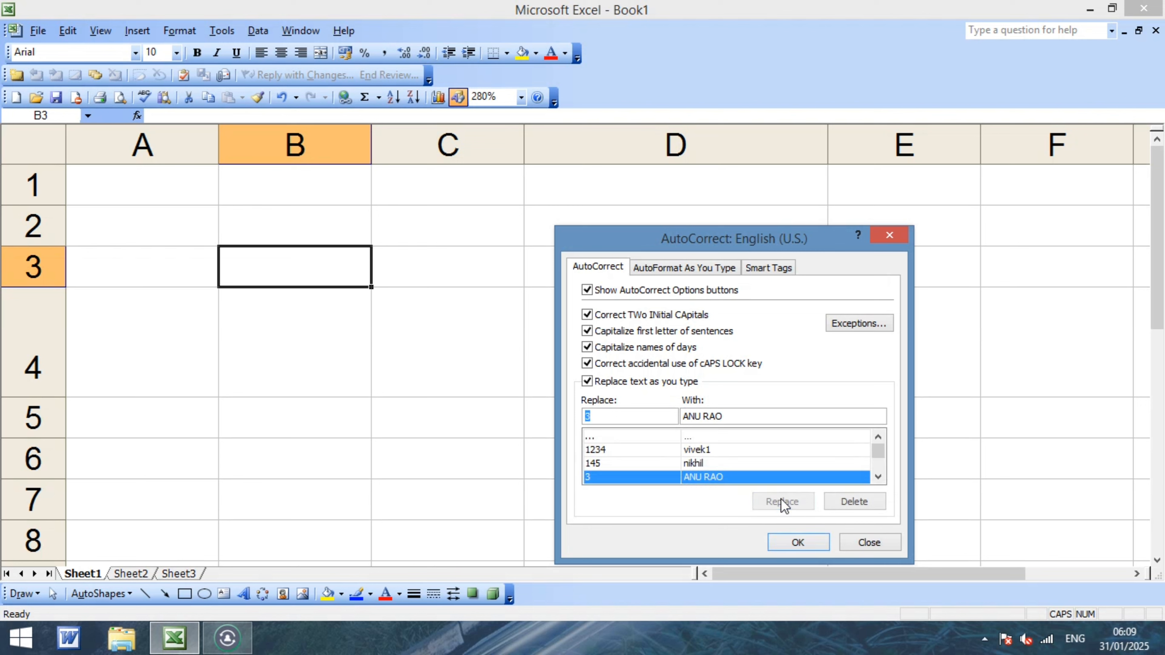
left_click(863, 542)
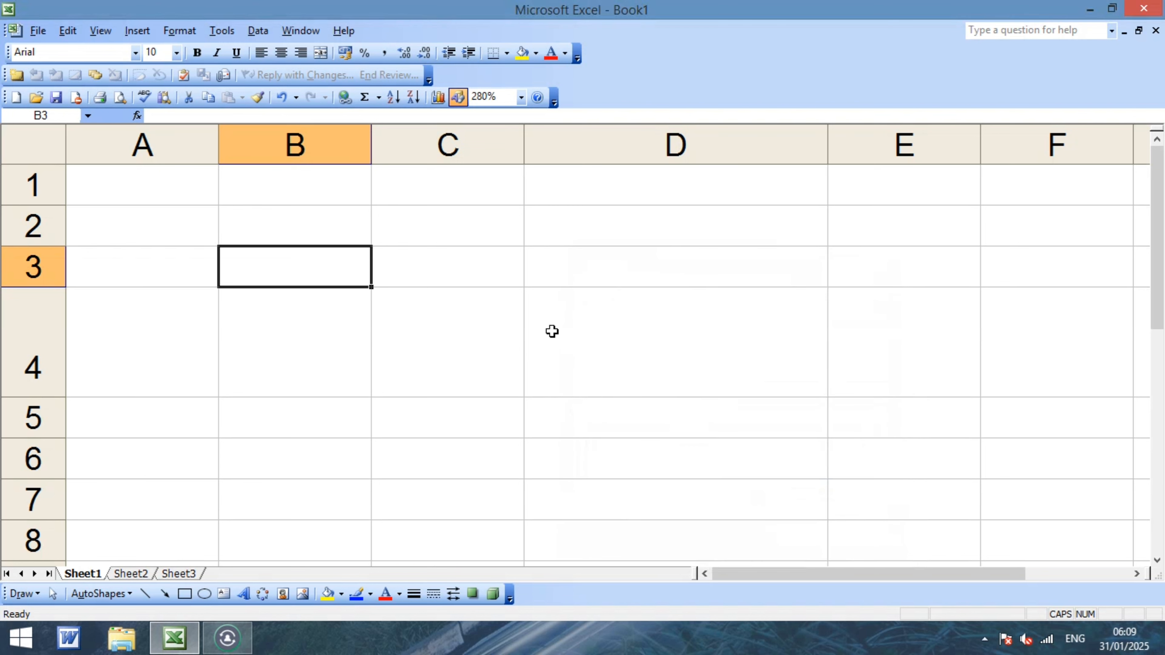
Enter 3 in B3, B4, B5, D4 and D5 so each expands into the full name.
type("3")
key("Return")
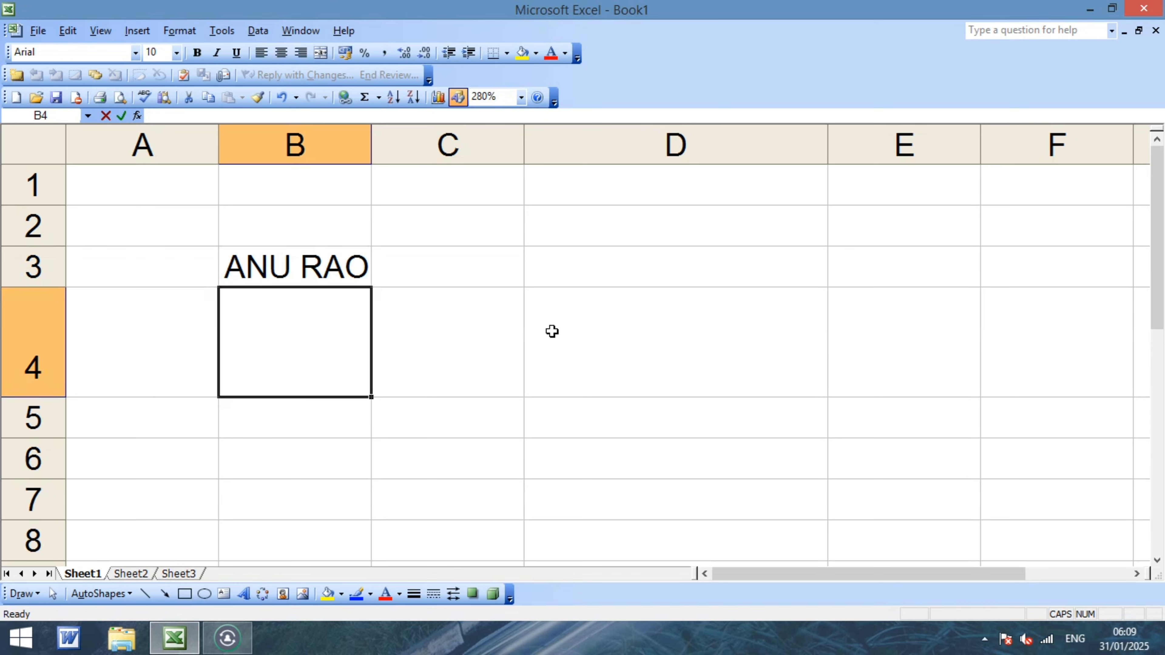
type("3")
key("Return")
type("3")
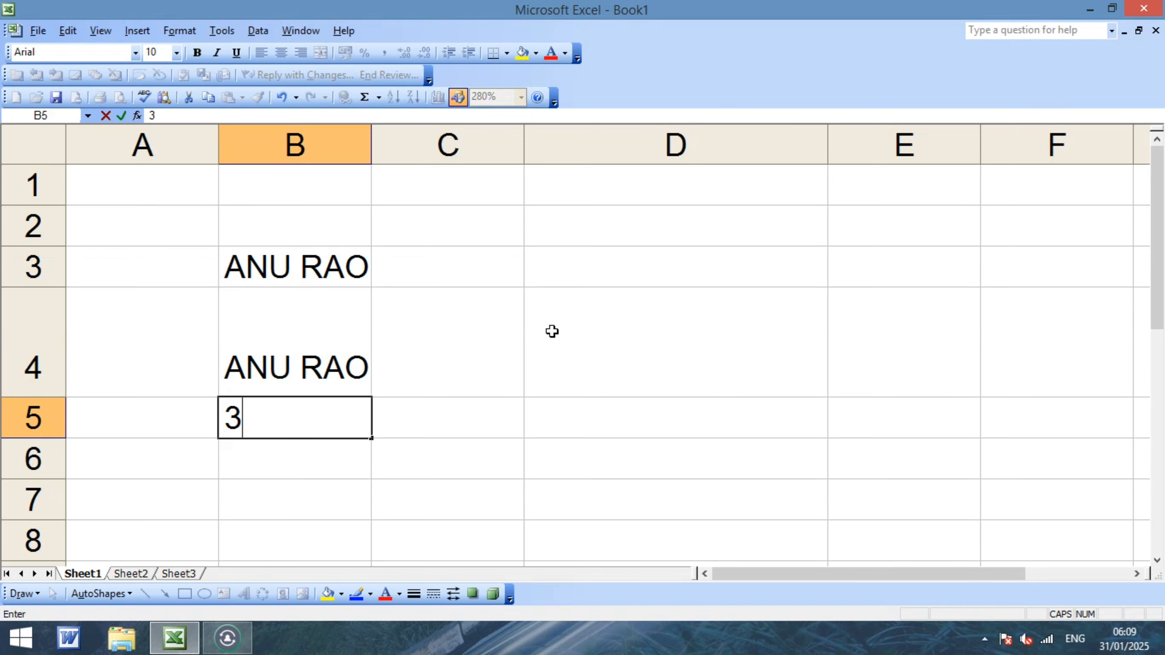
key("Return")
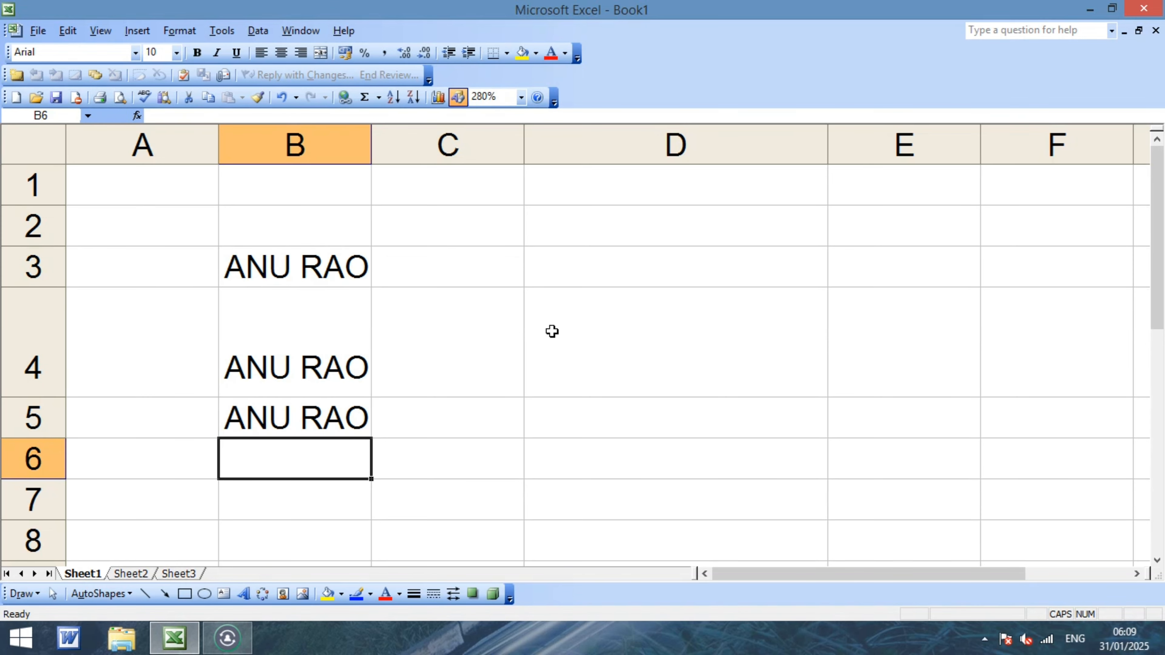
key("Right")
key("Right")
key("Up")
key("Up")
type("3")
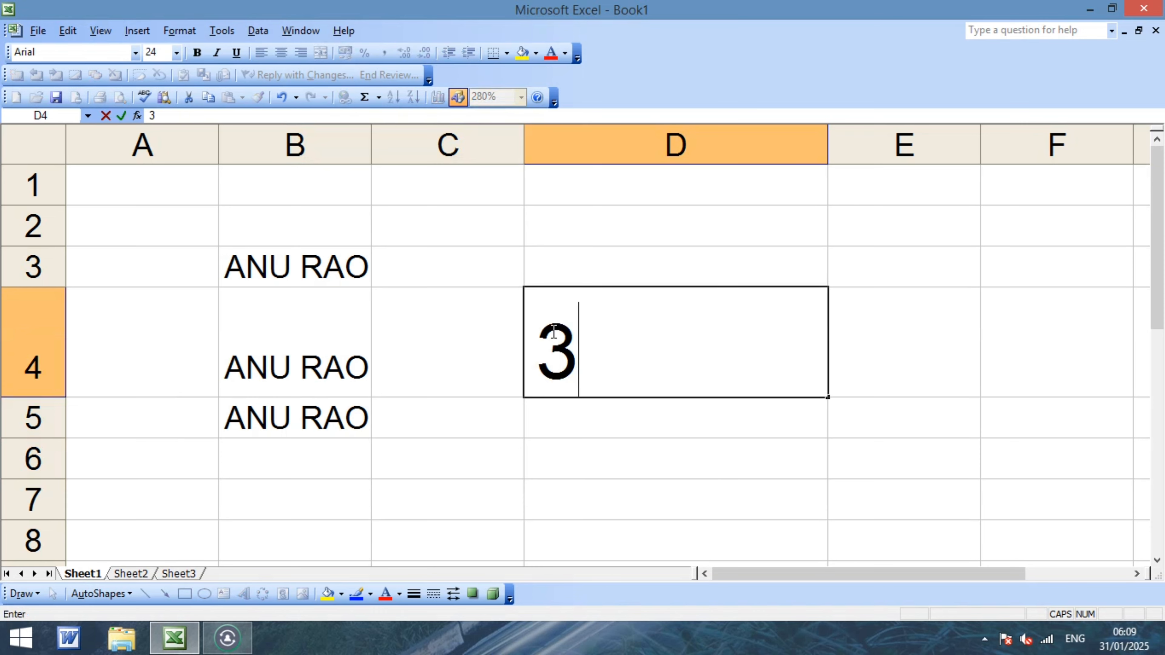
key("Return")
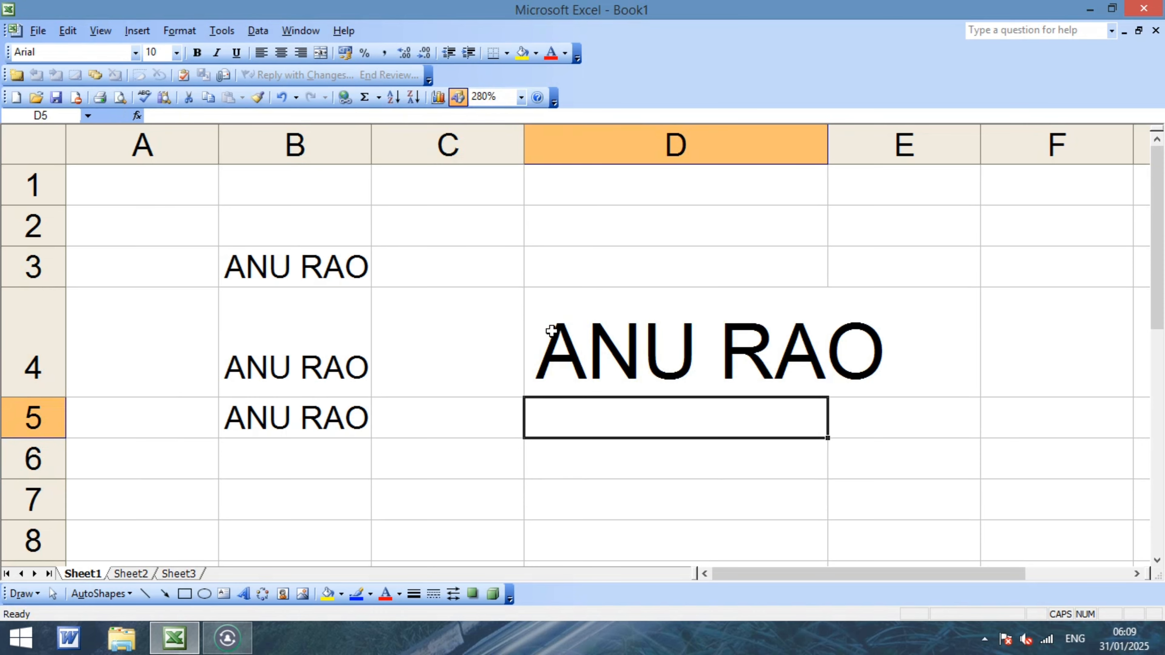
type("3")
key("Return")
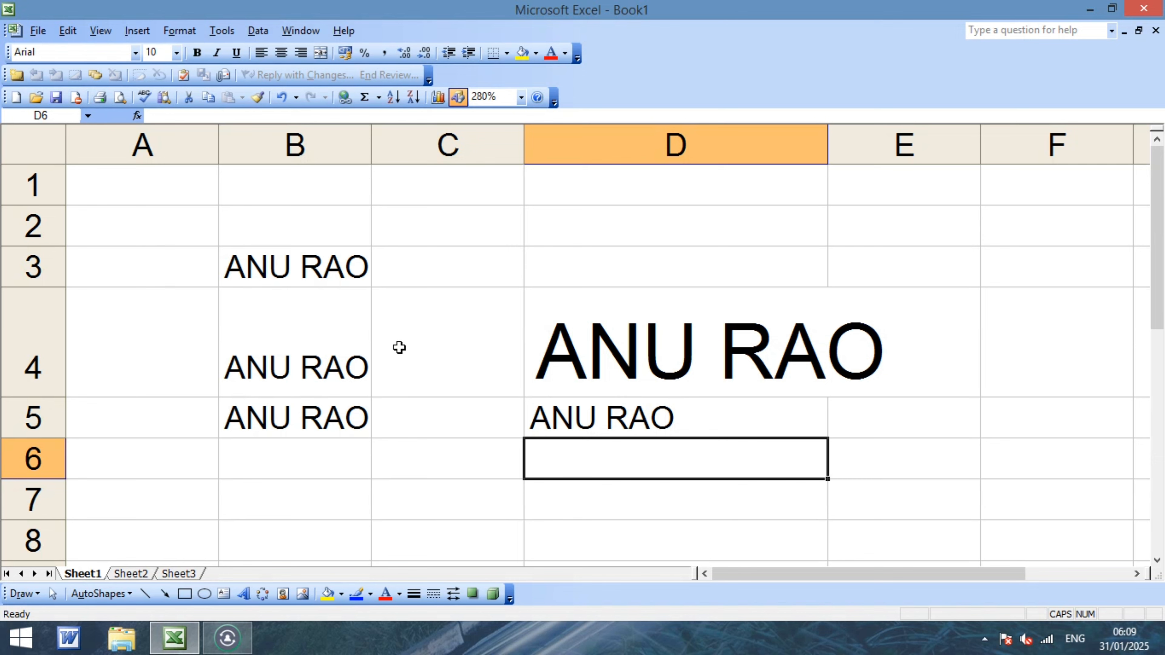
Close Excel without saving, dismiss the contact popup, and launch Word.
left_click(1141, 10)
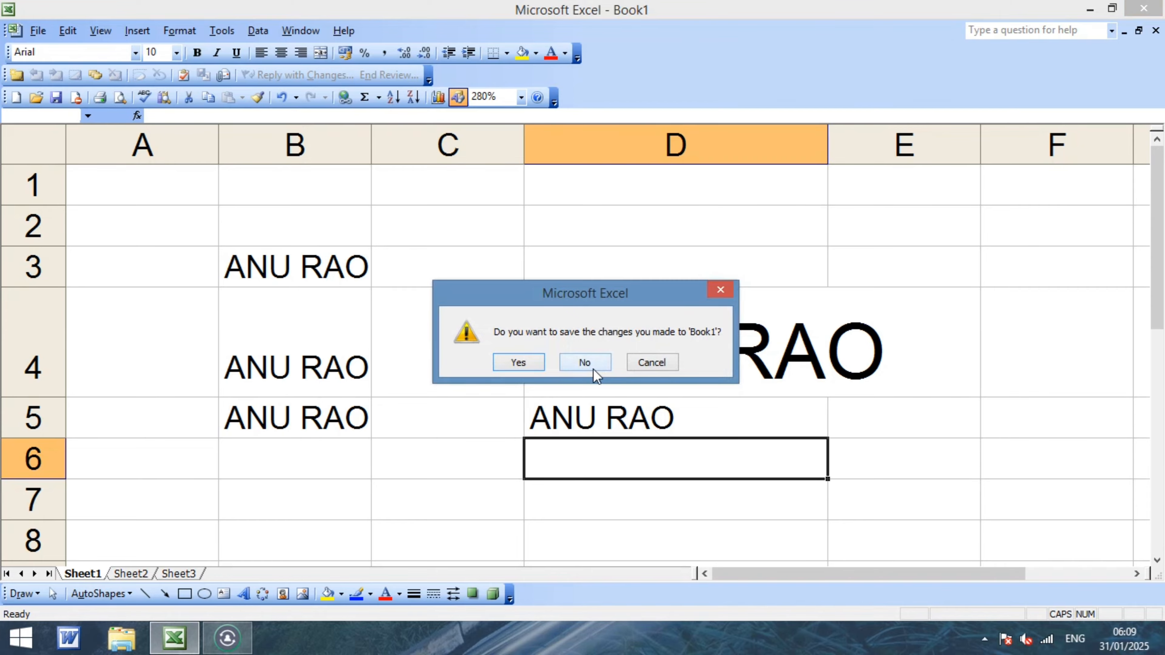
left_click(593, 367)
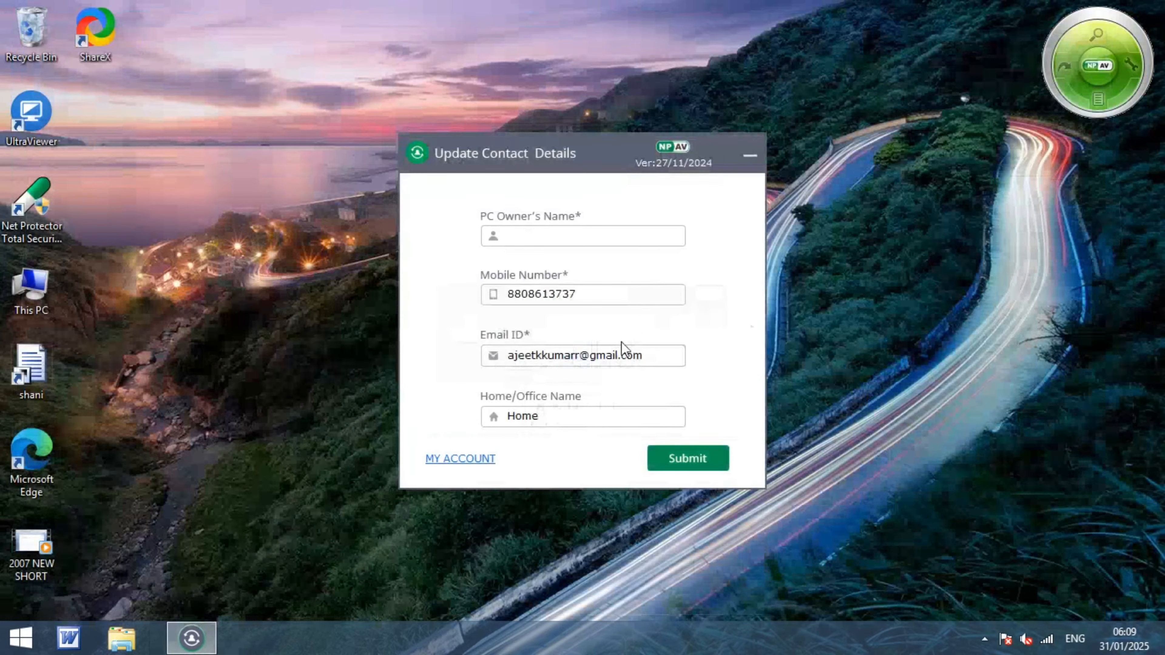
left_click(750, 157)
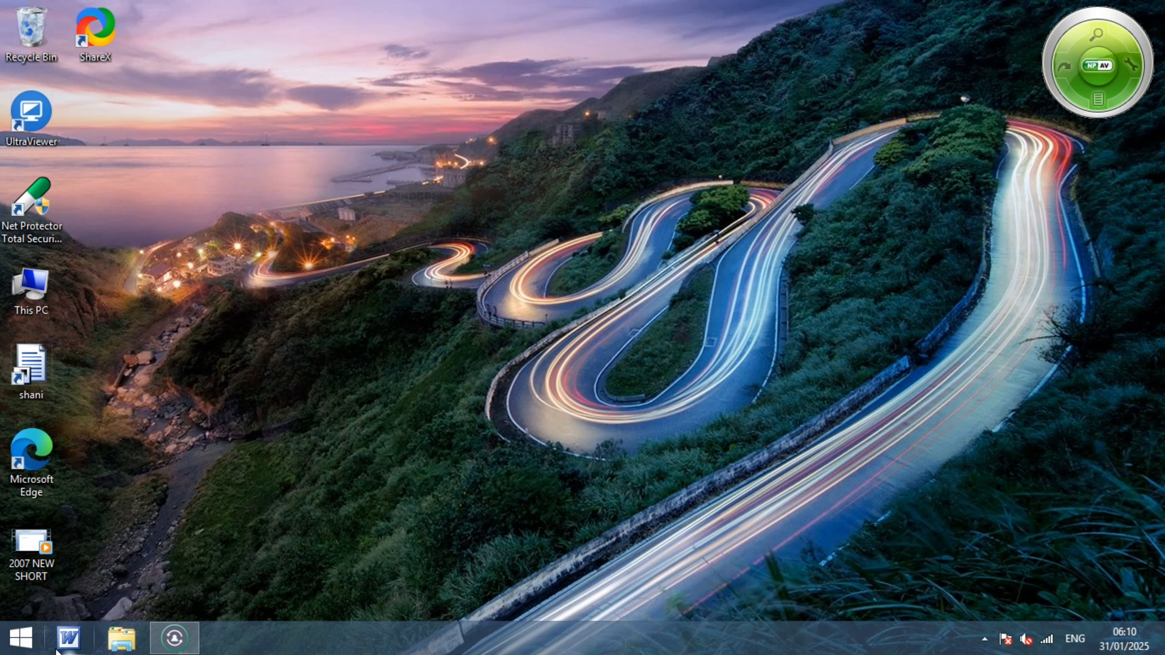
left_click(69, 638)
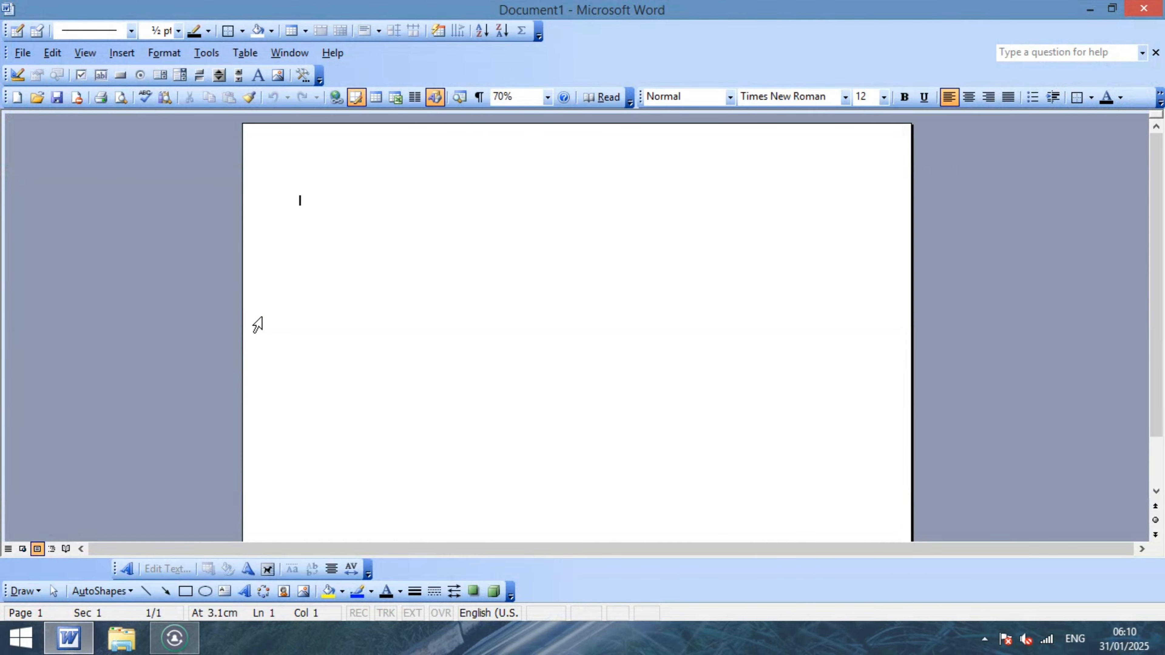
Type the full name, first name, full name and SULTANPUR on separate lines at font size 49.
key("Return")
key("ctrl+bracketright")
key("ctrl+bracketright")
key("ctrl+bracketright")
key("ctrl+bracketright")
key("ctrl+bracketright")
key("ctrl+bracketright")
key("ctrl+bracketright")
key("ctrl+bracketright")
key("ctrl+bracketright")
key("ctrl+bracketright")
key("ctrl+bracketright")
key("ctrl+bracketright")
key("ctrl+bracketright")
key("ctrl+bracketright")
key("ctrl+bracketright")
key("ctrl+bracketright")
key("ctrl+bracketright")
key("ctrl+bracketright")
key("ctrl+bracketright")
key("ctrl+bracketright")
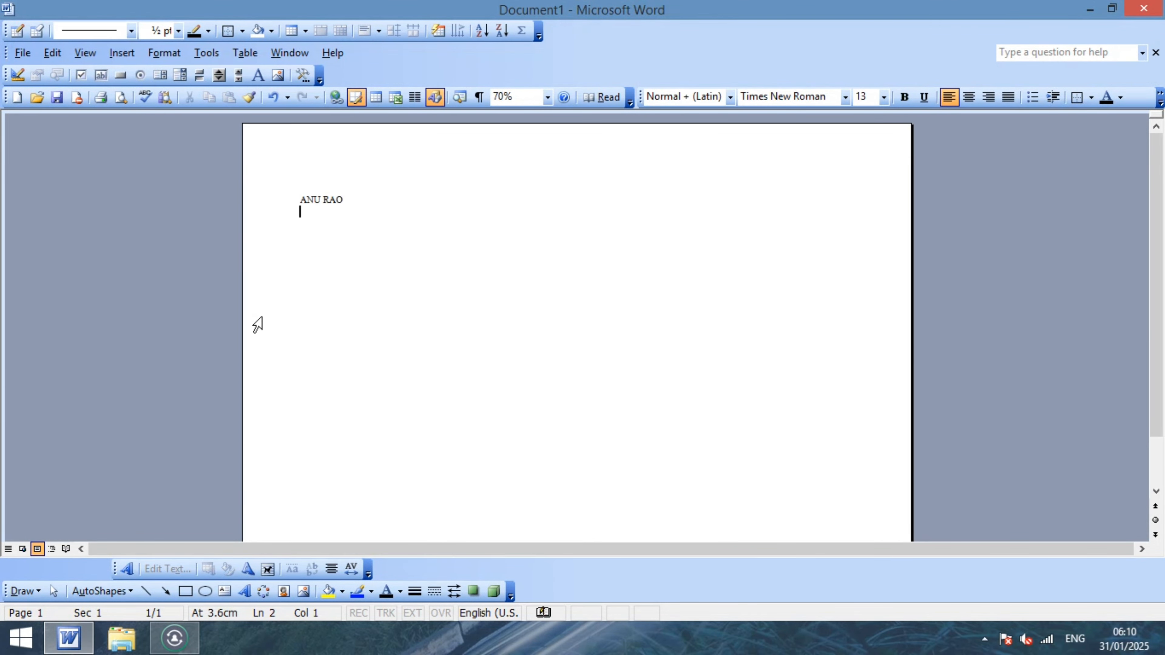
key("ctrl+bracketright")
key("ctrl+bracketright")
key("ctrl+bracketright")
key("ctrl+bracketright")
key("ctrl+bracketright")
key("ctrl+bracketright")
key("ctrl+bracketright")
key("ctrl+bracketright")
key("ctrl+bracketright")
key("ctrl+bracketright")
key("ctrl+bracketright")
key("ctrl+bracketright")
key("ctrl+bracketright")
key("ctrl+bracketright")
key("ctrl+bracketright")
type("NEHA")
key("Return")
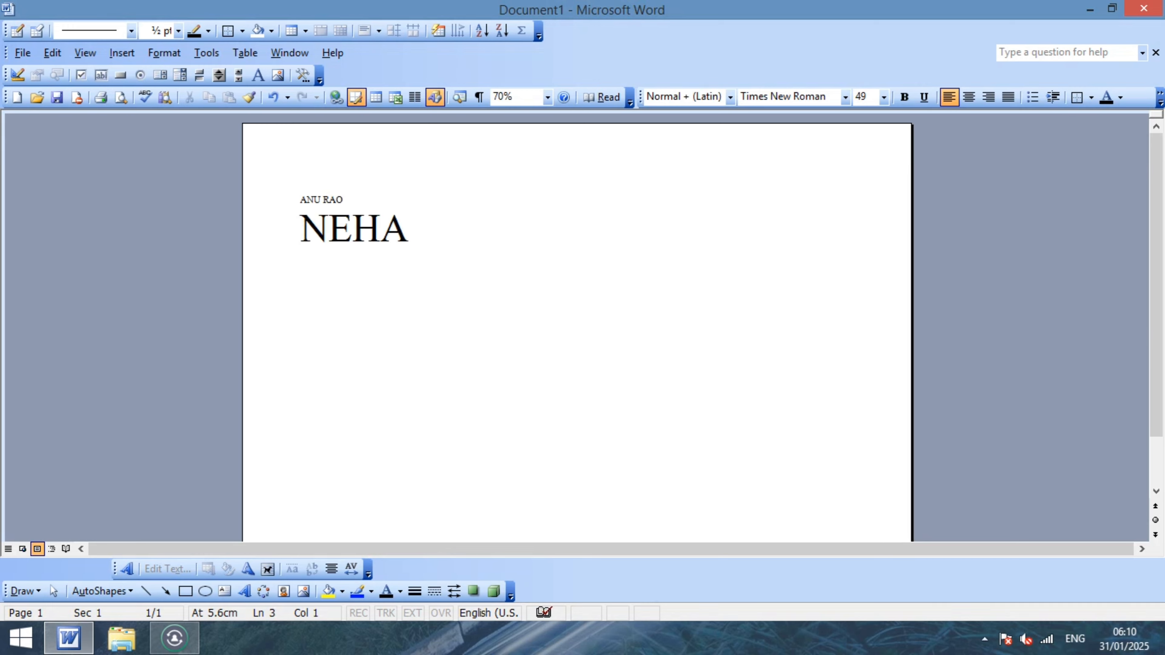
key("Return")
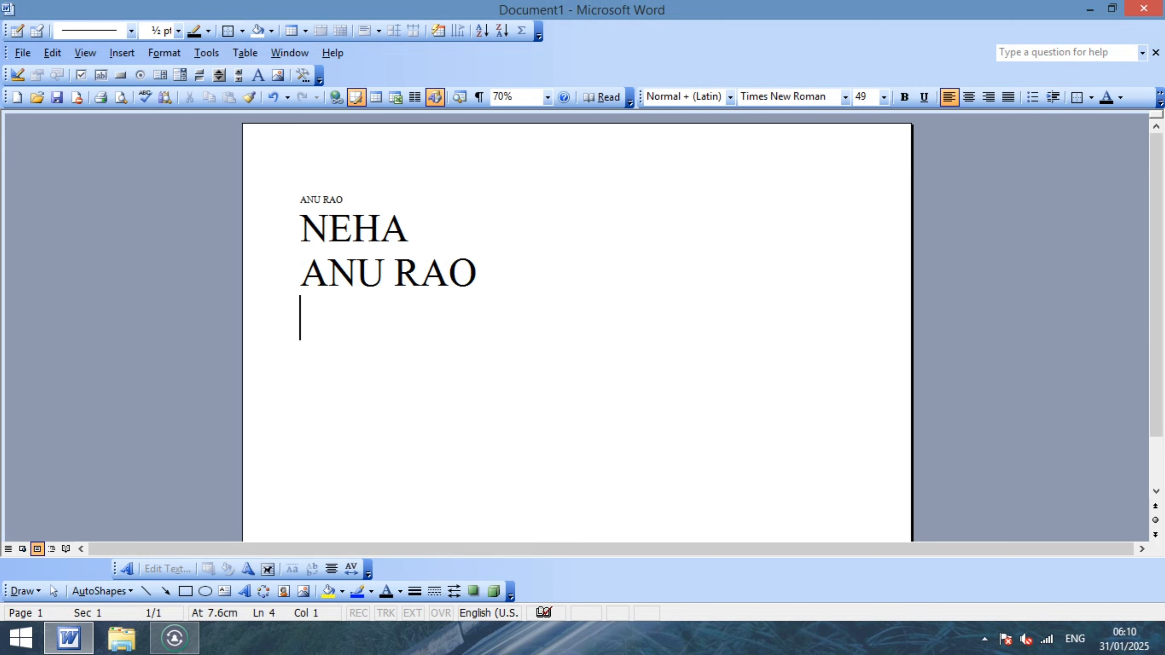
type("P")
key("BackSpace")
type("SULTANPUR")
key("Return")
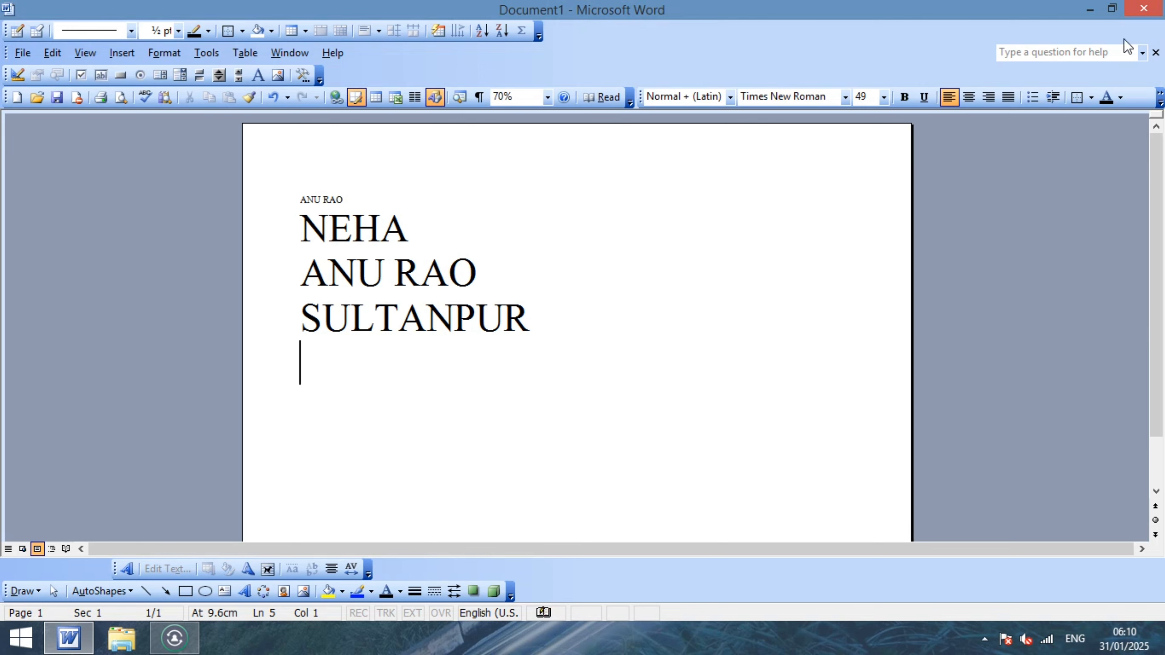
Close the Word document without saving it.
mouse_move(1161, 4)
left_click(1151, 13)
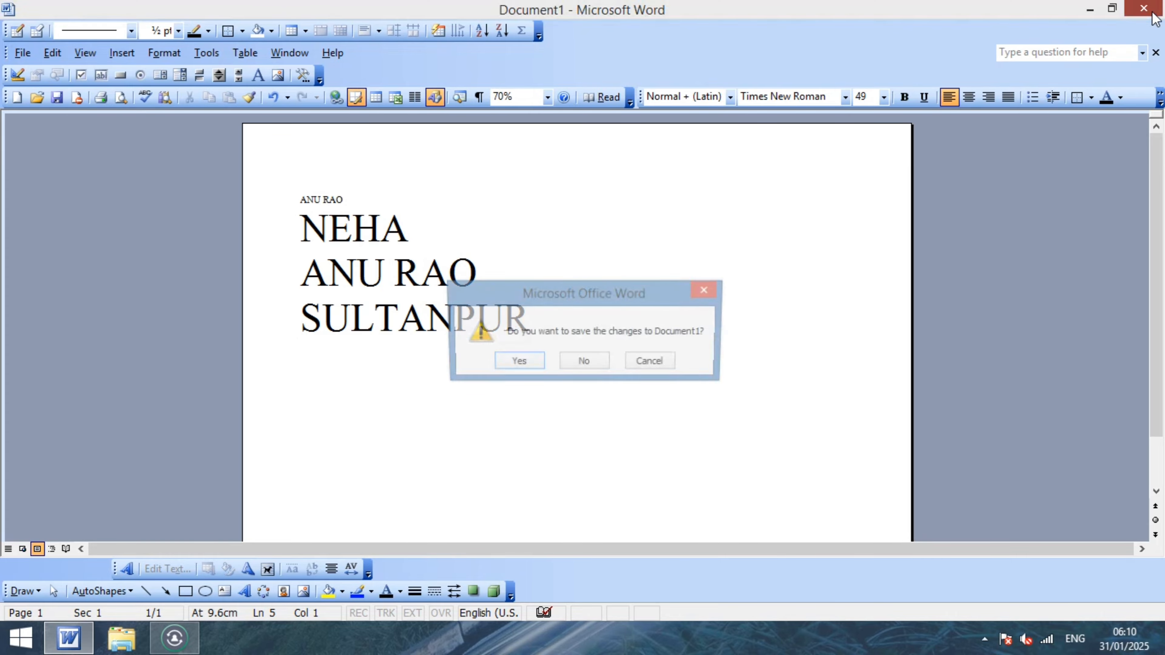
left_click(579, 365)
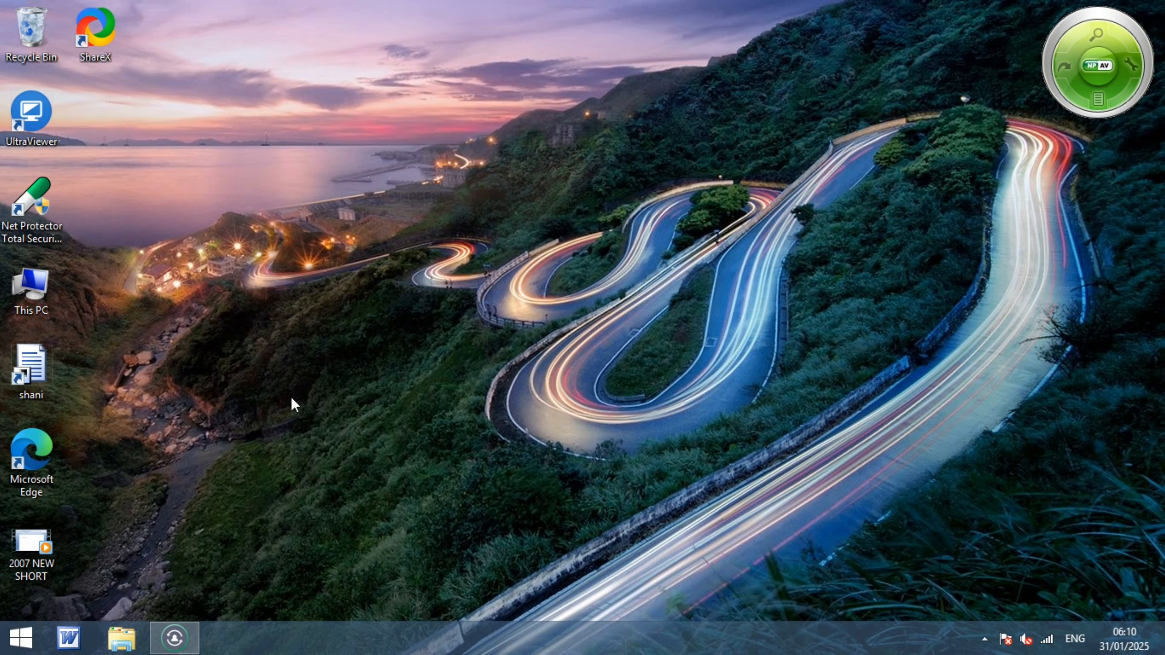
Reopen Excel 2003 by searching for it with 'E' from the Start screen.
key("super")
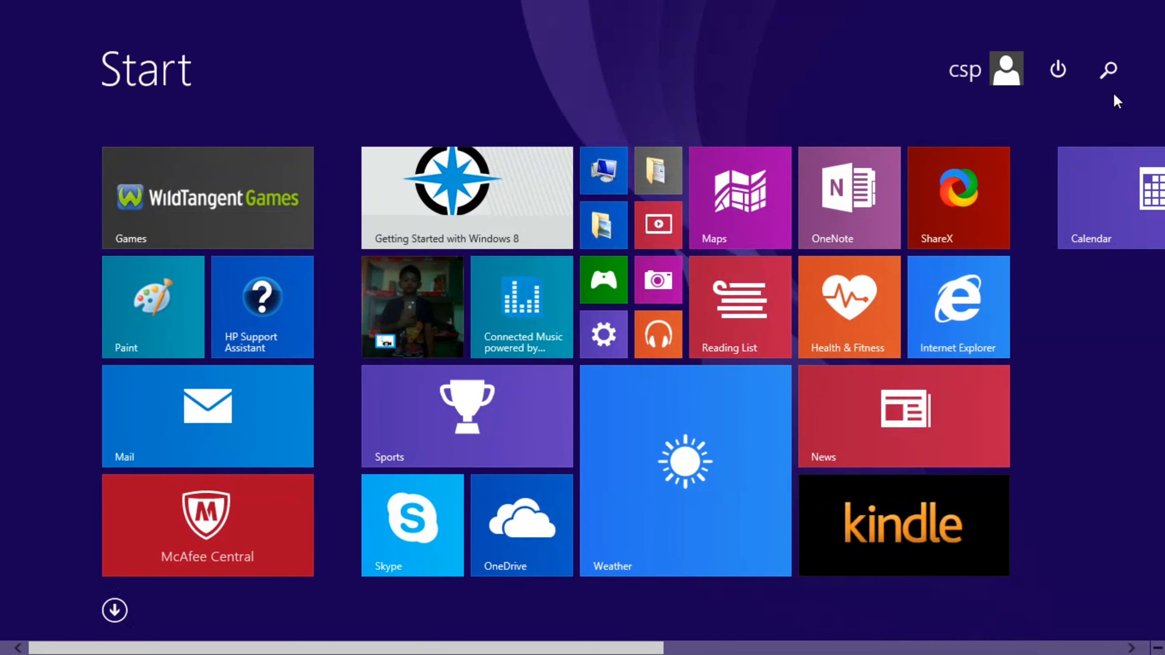
left_click(1113, 73)
type("Excel 2003")
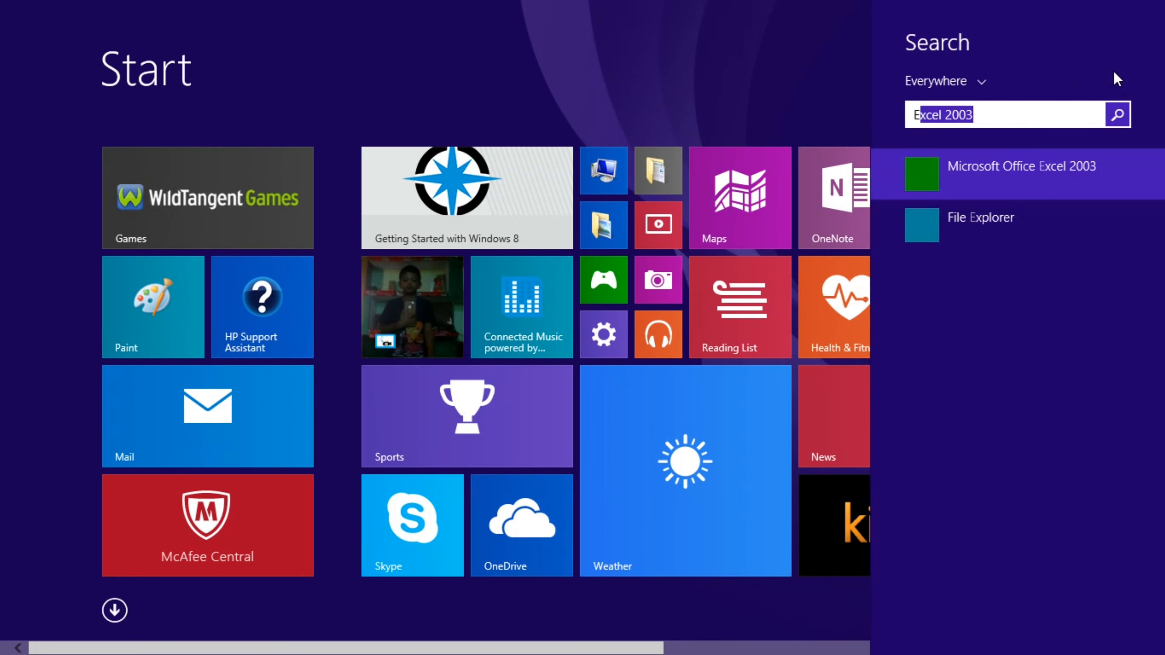
key("Return")
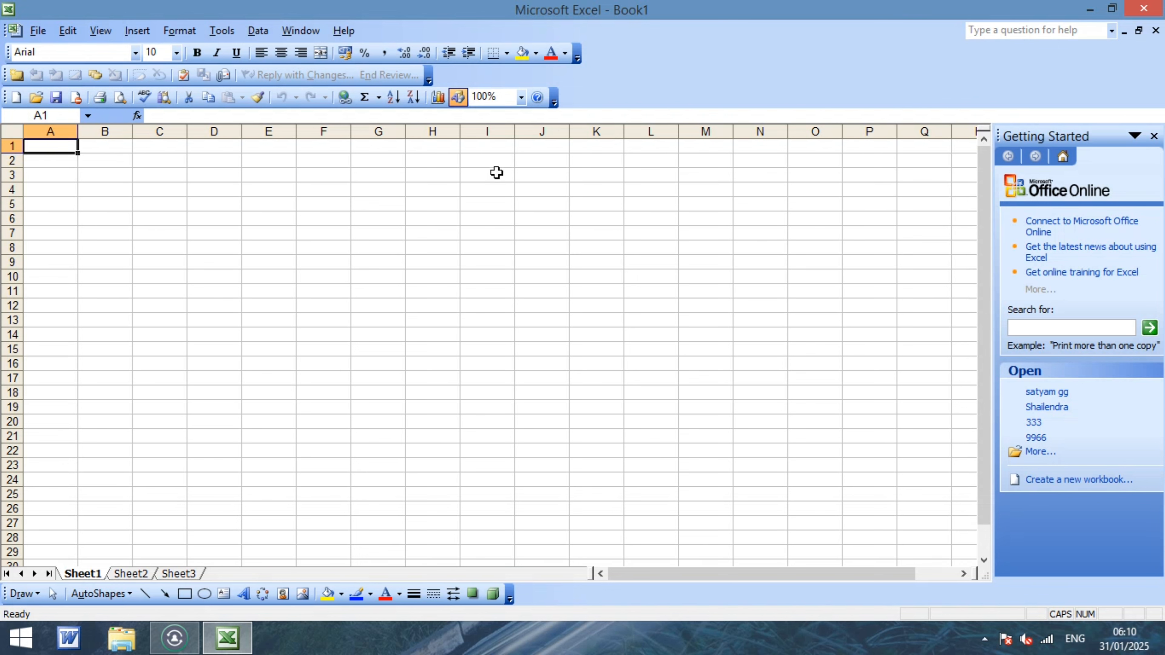
Close the Getting Started pane and enter the full name in cells A3 and A4.
scroll(436, 227, "up", 5, "ctrl")
scroll(437, 227, "up", 13, "ctrl")
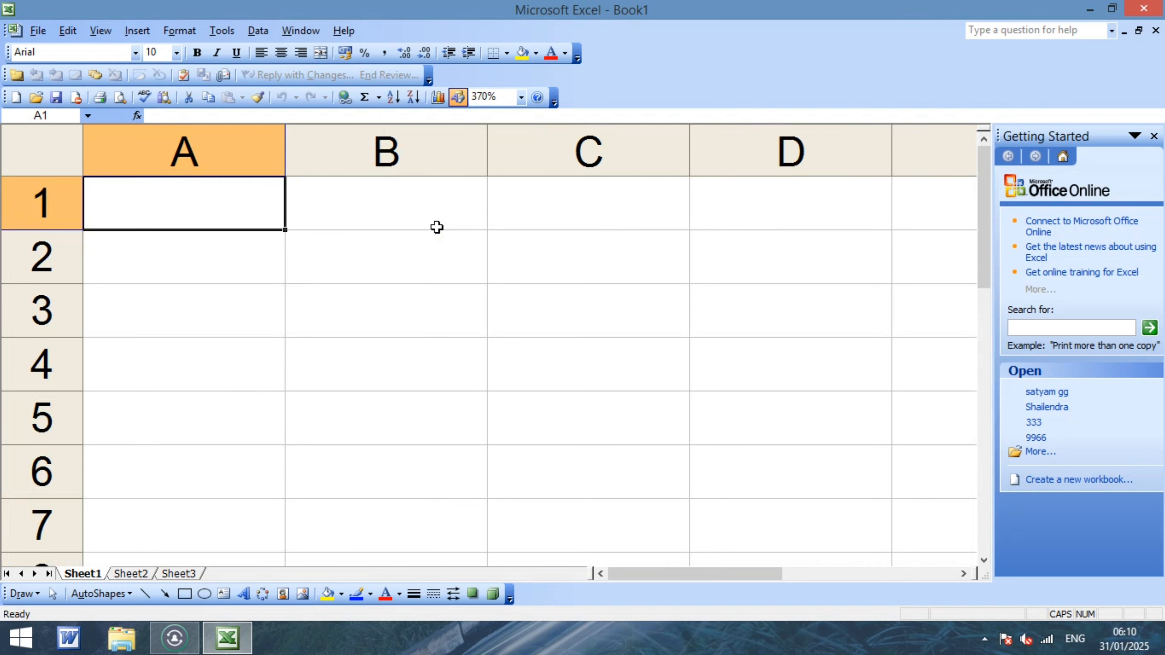
left_click(1153, 136)
left_click(255, 307)
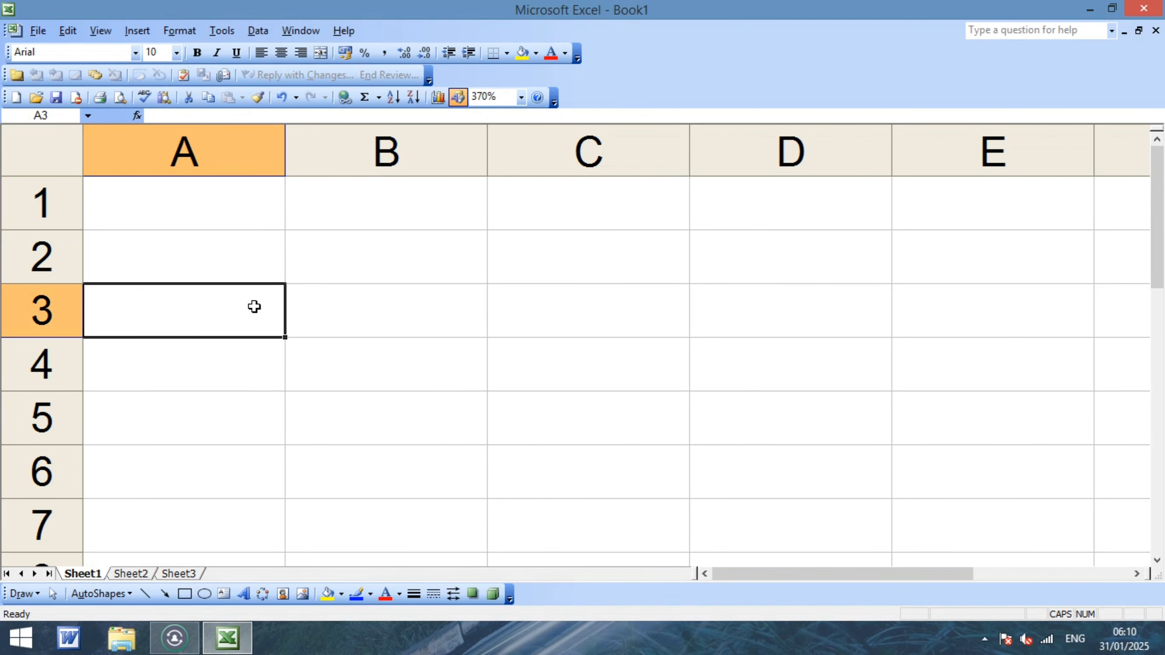
key("Return")
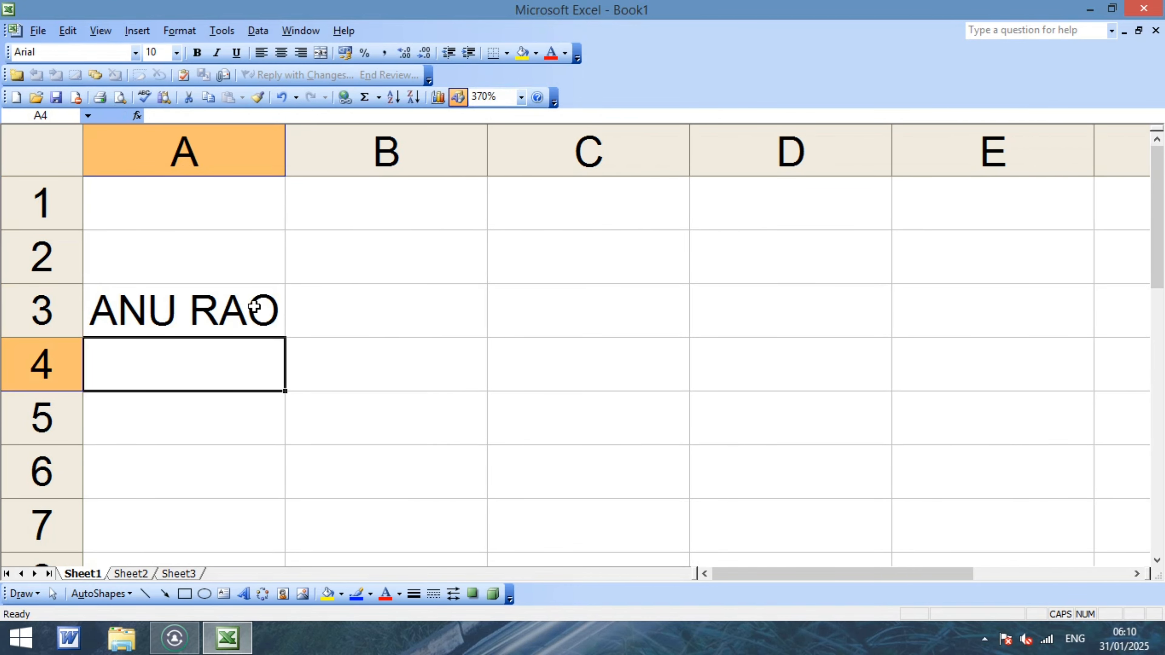
key("Return")
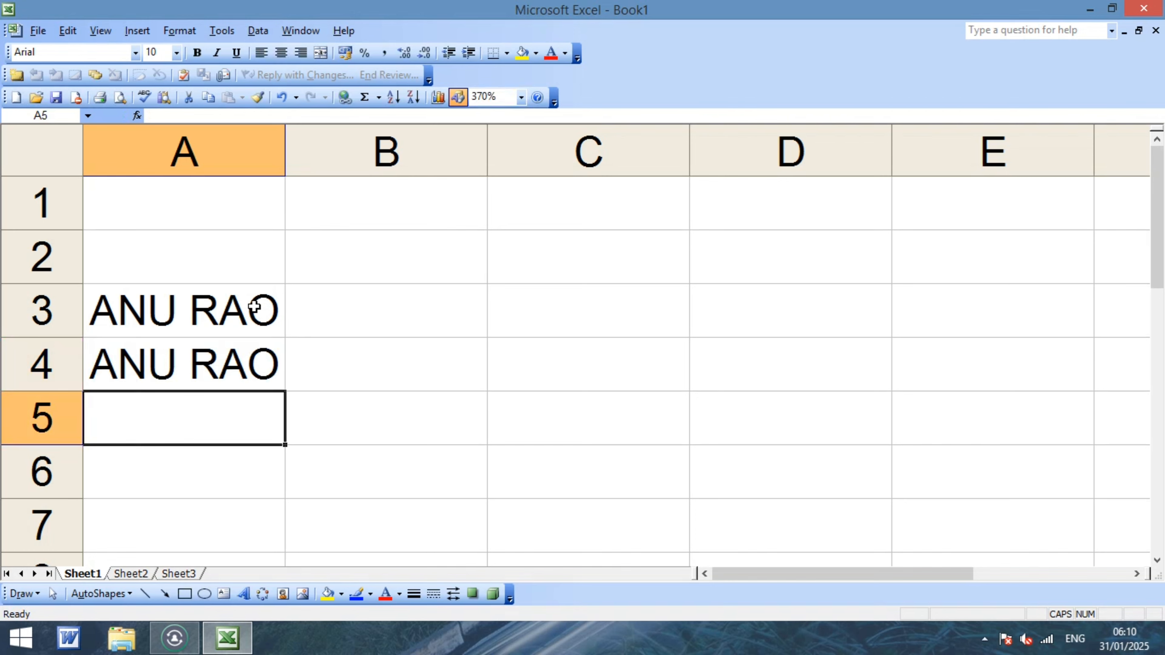
Enter the first name in A2 and A5, and SULTANPUR in A6.
key("Up")
key("Up")
key("Up")
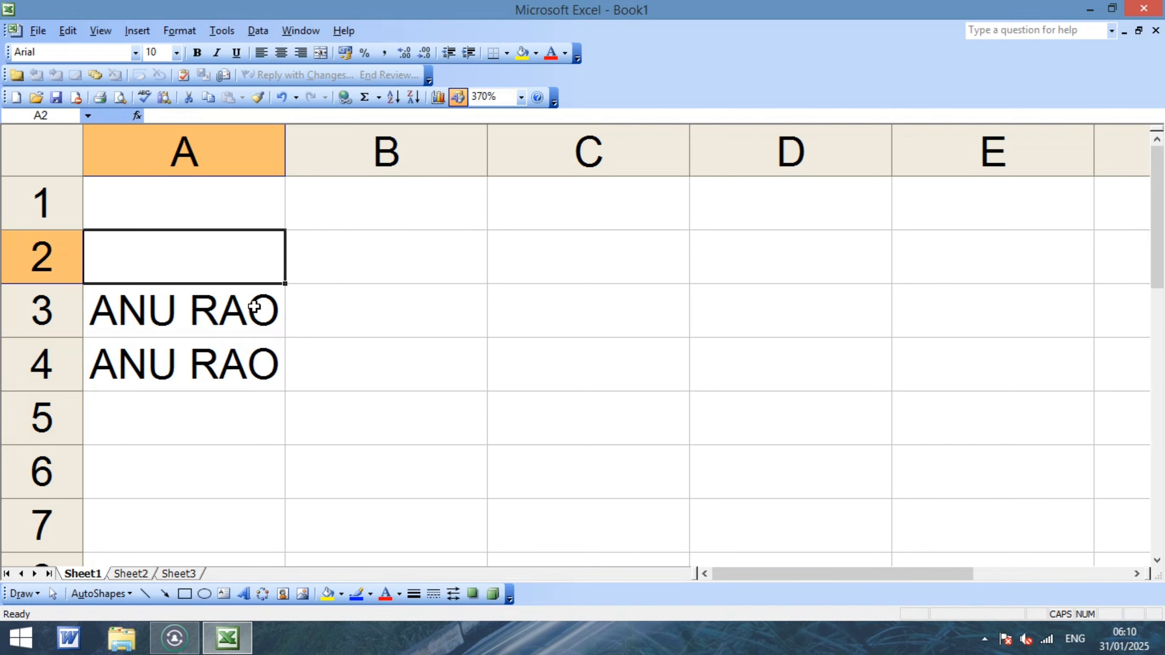
type("NEHA")
key("Return")
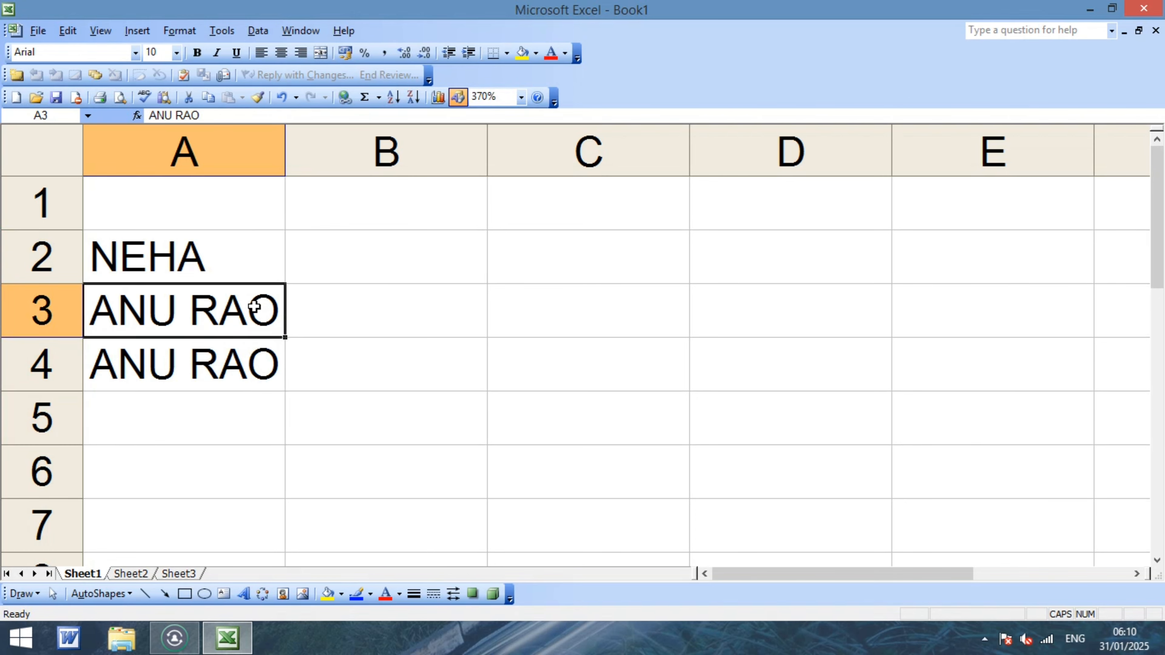
key("Down")
key("Down")
type("NEHA")
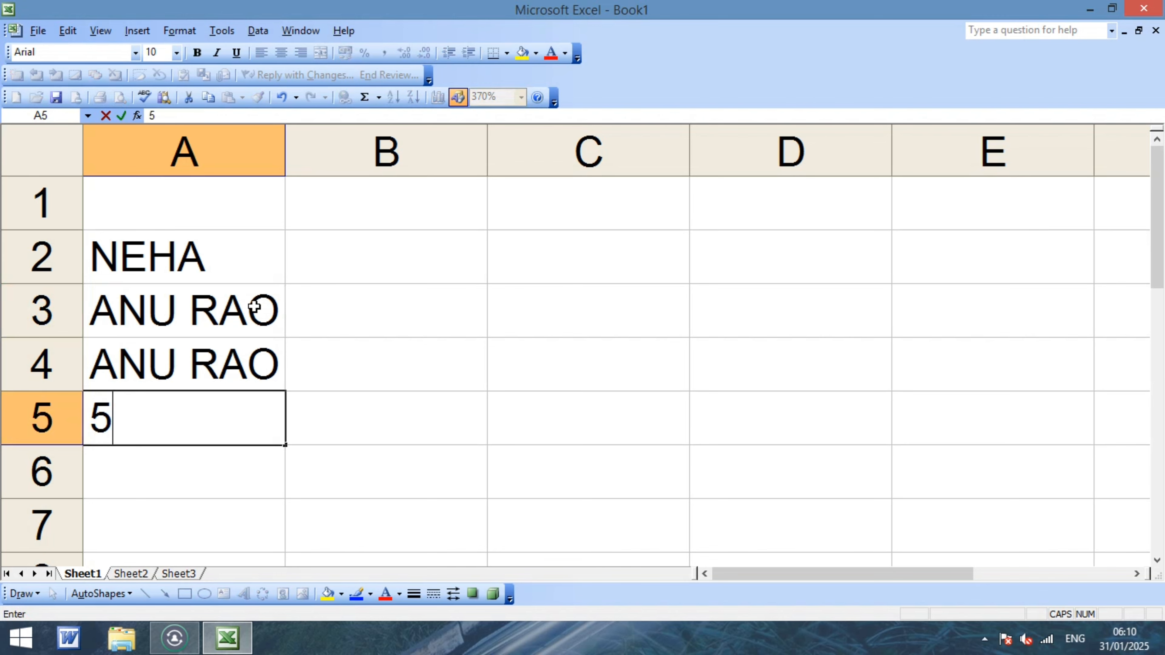
key("Return")
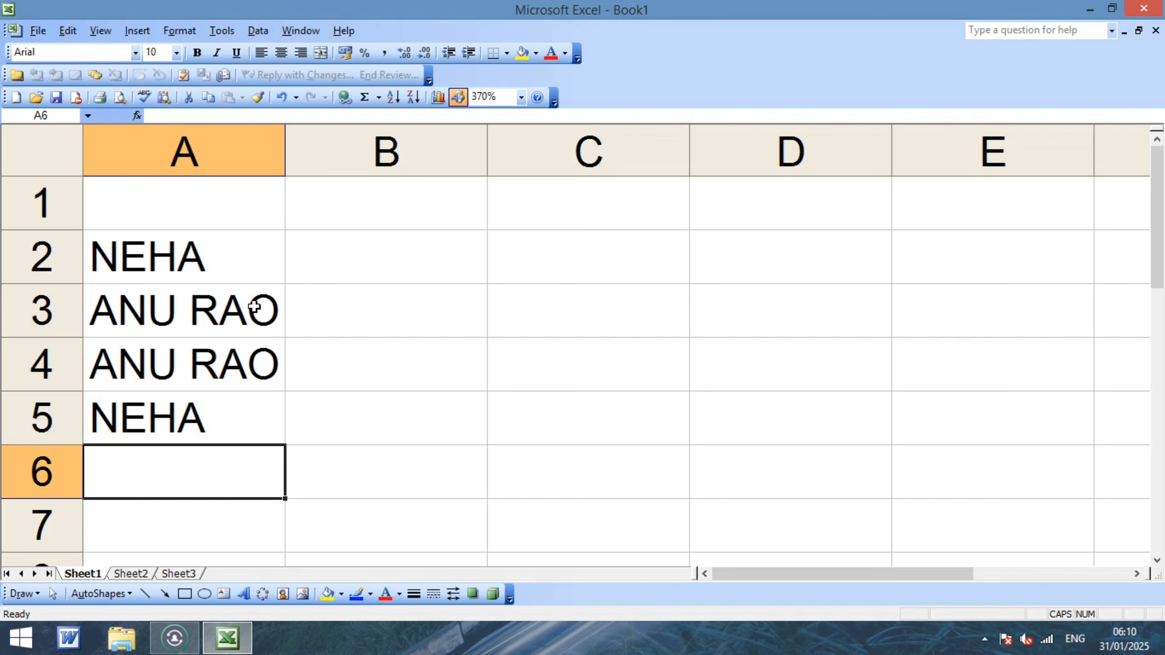
type("P")
key("BackSpace")
type("SULTANPUR")
key("Return")
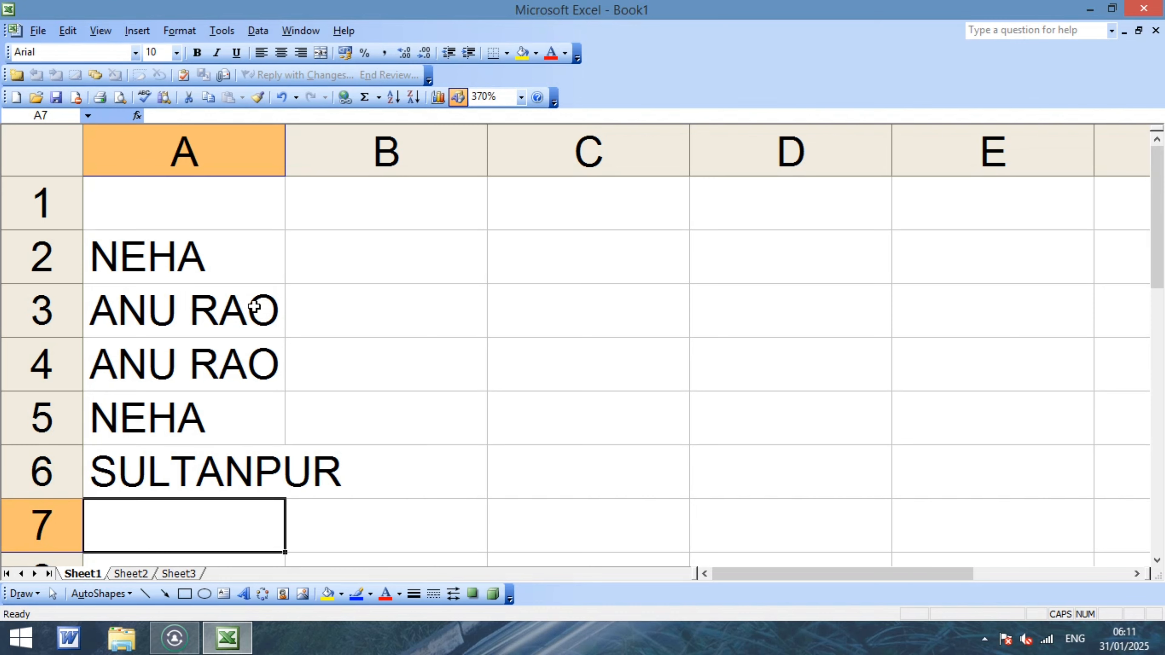
Clear all entries from the worksheet and select cell A2.
key("ctrl+a")
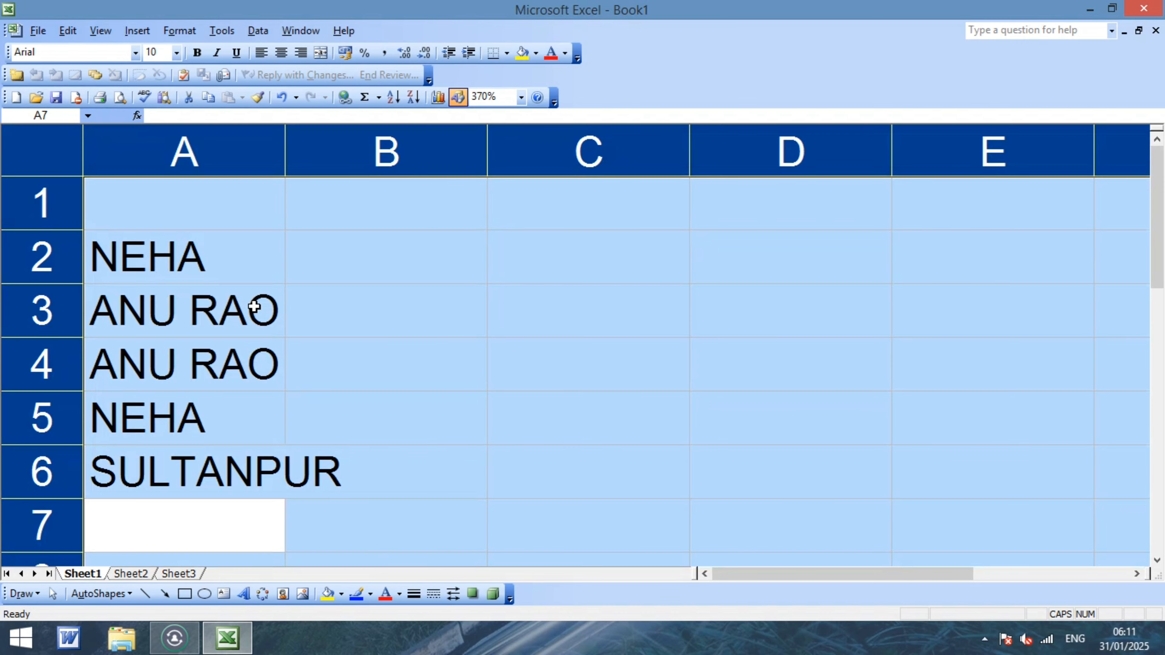
key("Delete")
key("Left")
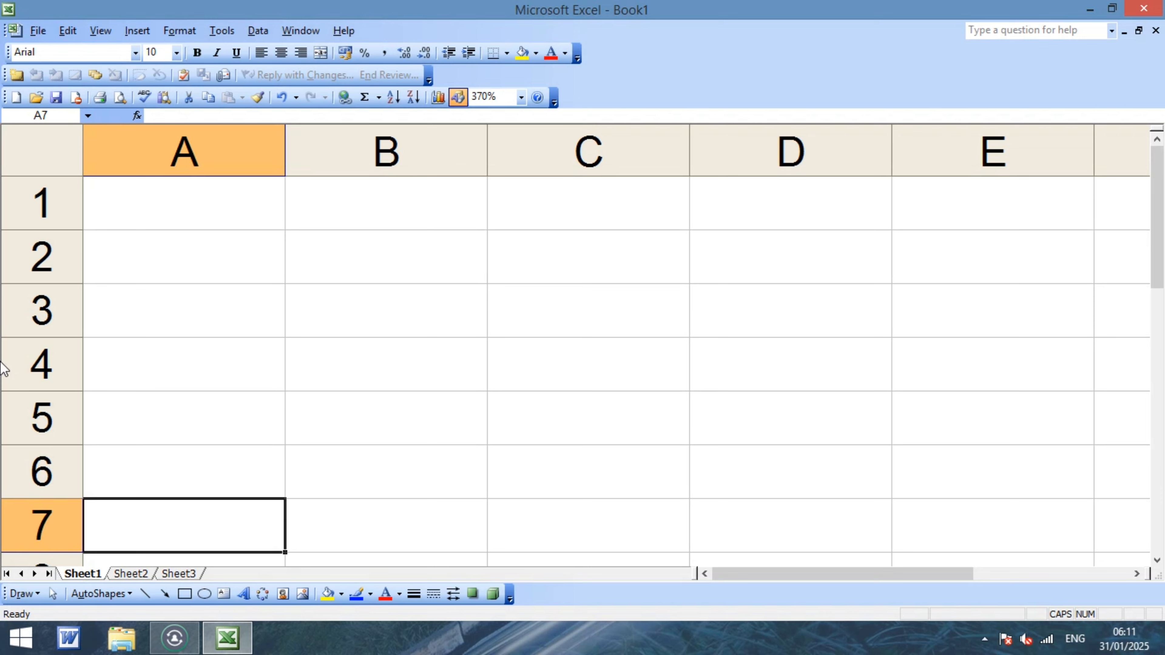
left_click(156, 266)
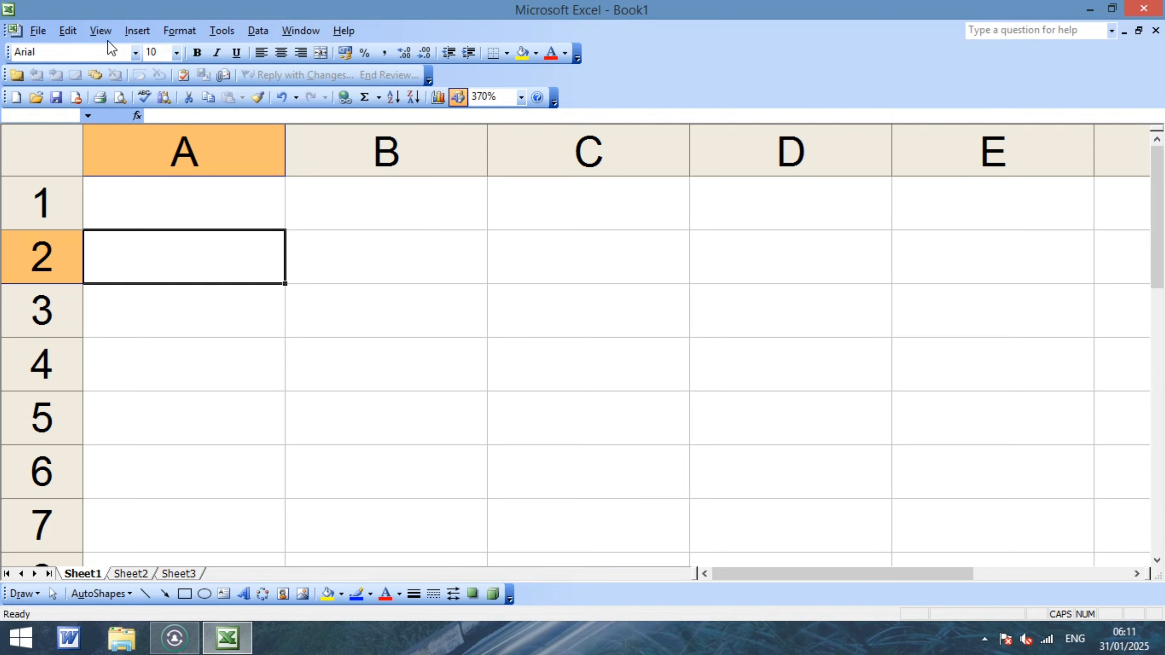
Uncheck Standard under View > Toolbars, leaving Formatting, Reviewing and Drawing toolbars visible.
left_click(105, 32)
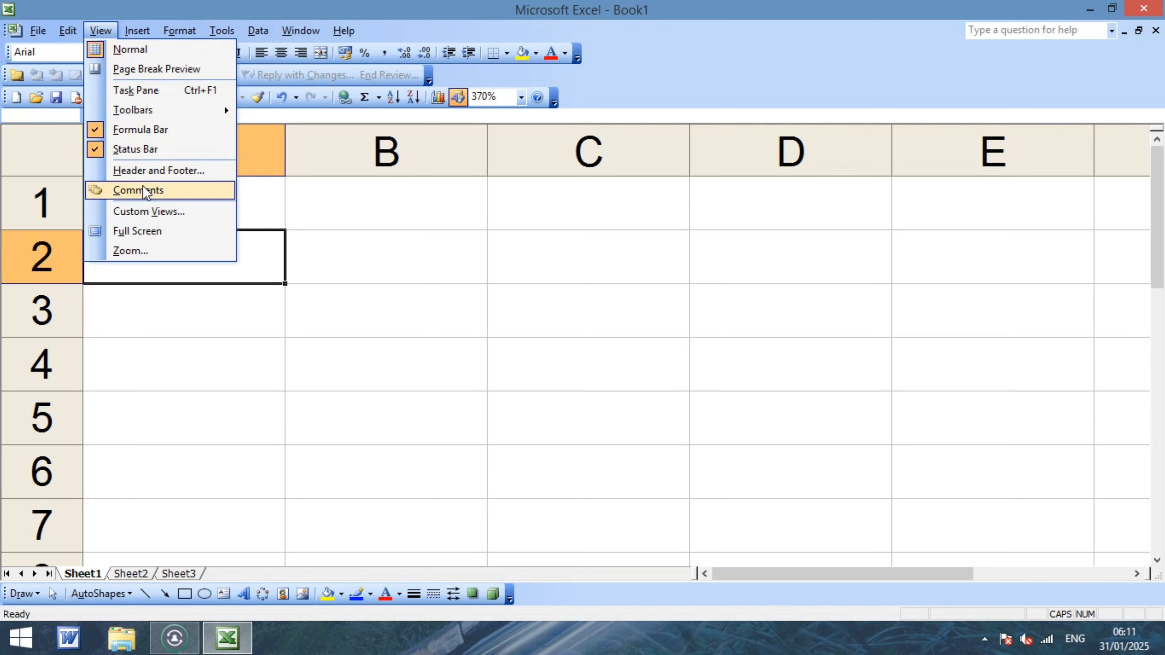
left_click(158, 111)
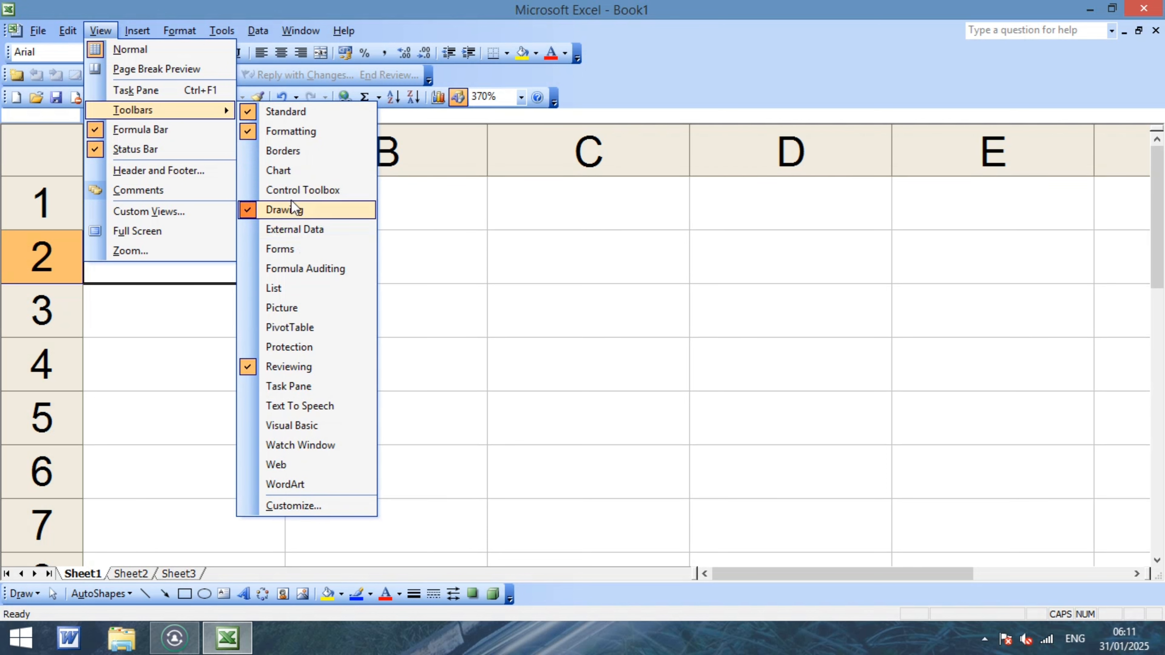
left_click(274, 109)
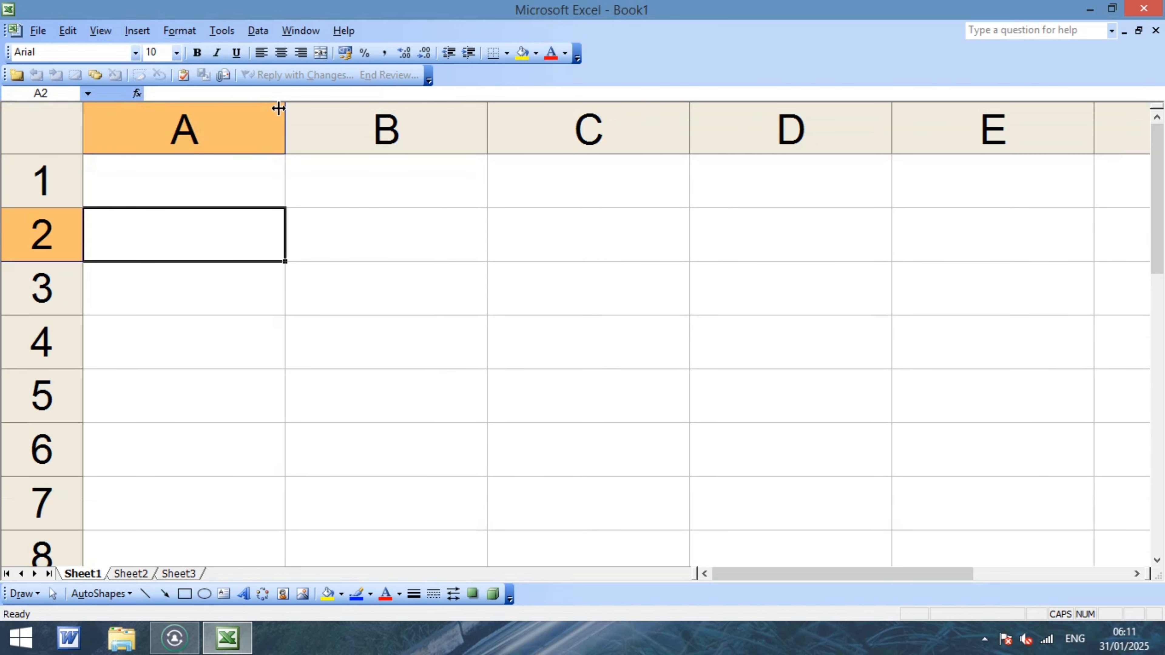
Select cells B4 and C4, then open the Customize dialog from the Tools menu.
left_click(403, 329)
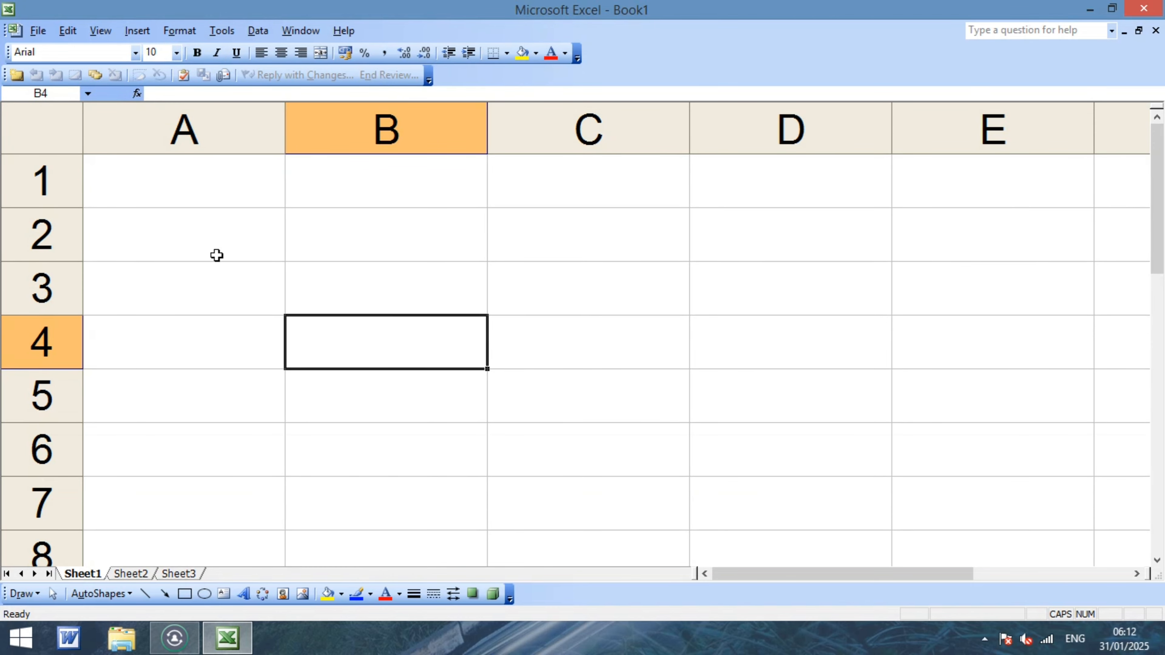
left_click(226, 33)
left_click(631, 324)
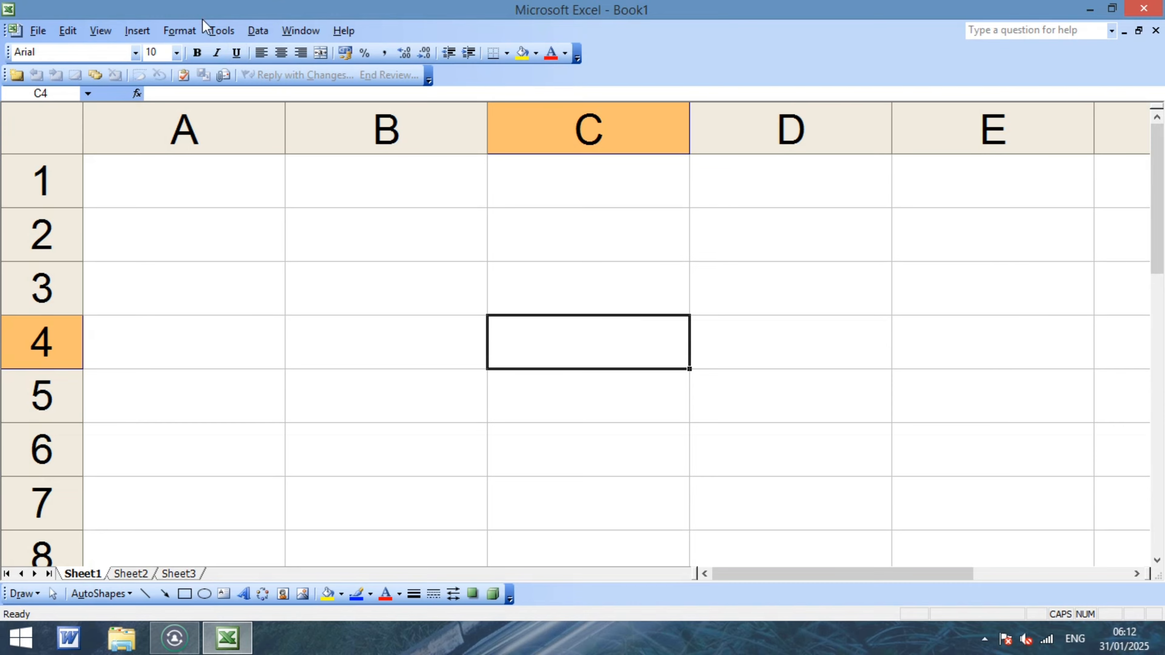
left_click(228, 35)
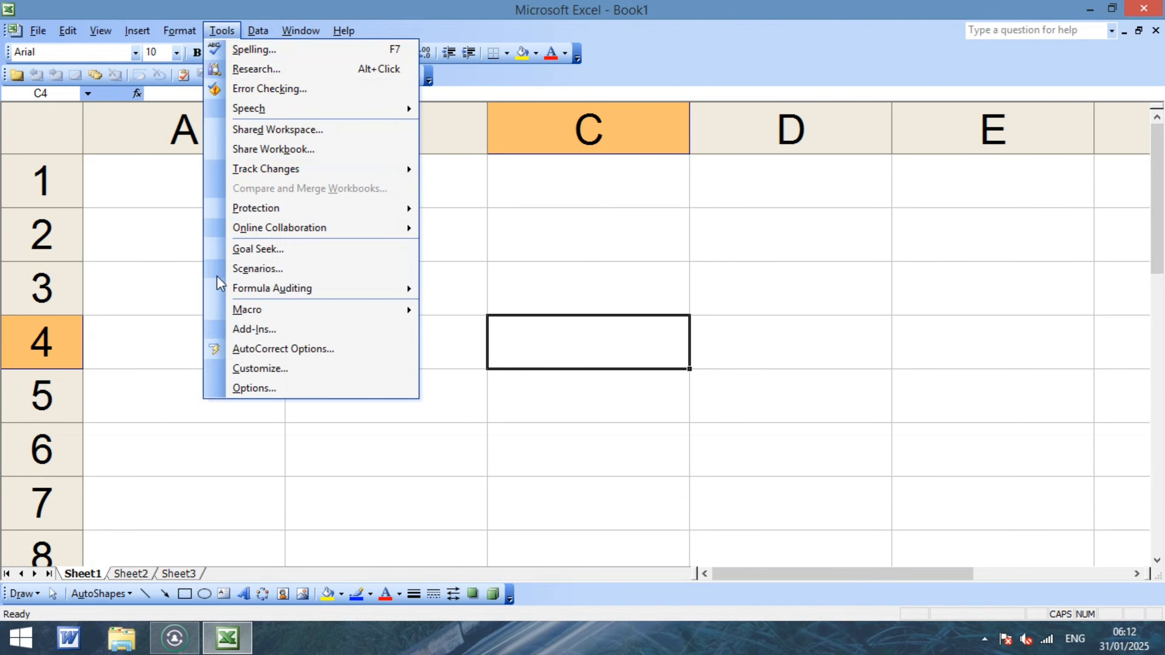
left_click(253, 369)
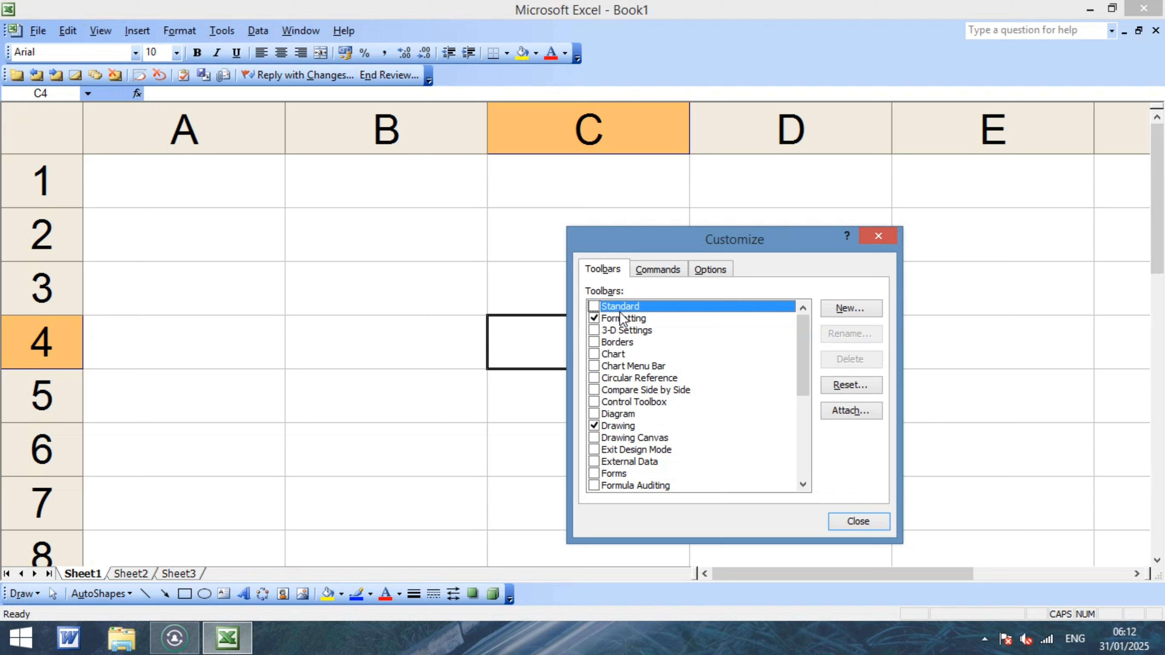
Restore the Standard toolbar, toggling Standard and Formatting off and on so both end checked.
left_click(594, 307)
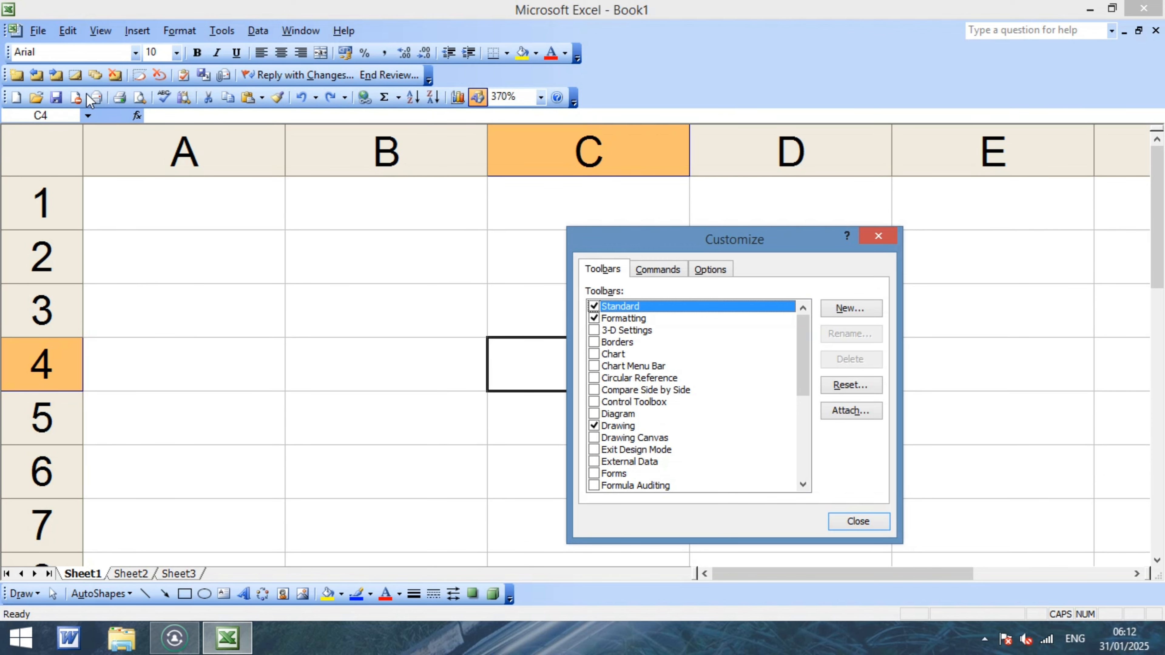
left_click(594, 306)
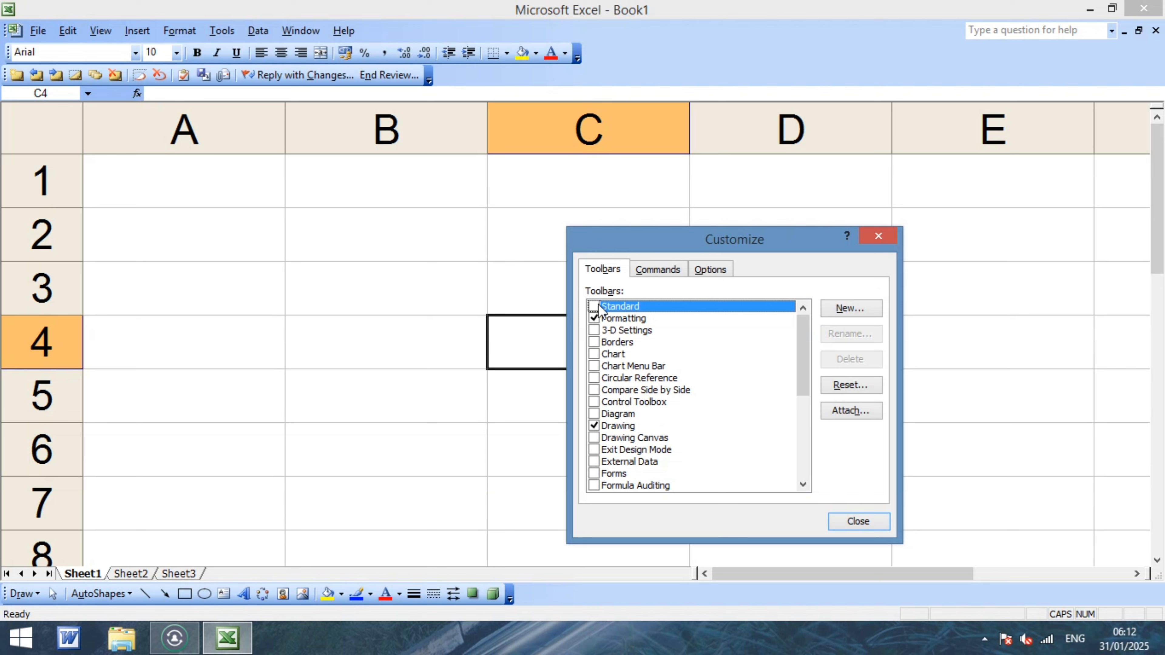
left_click(594, 306)
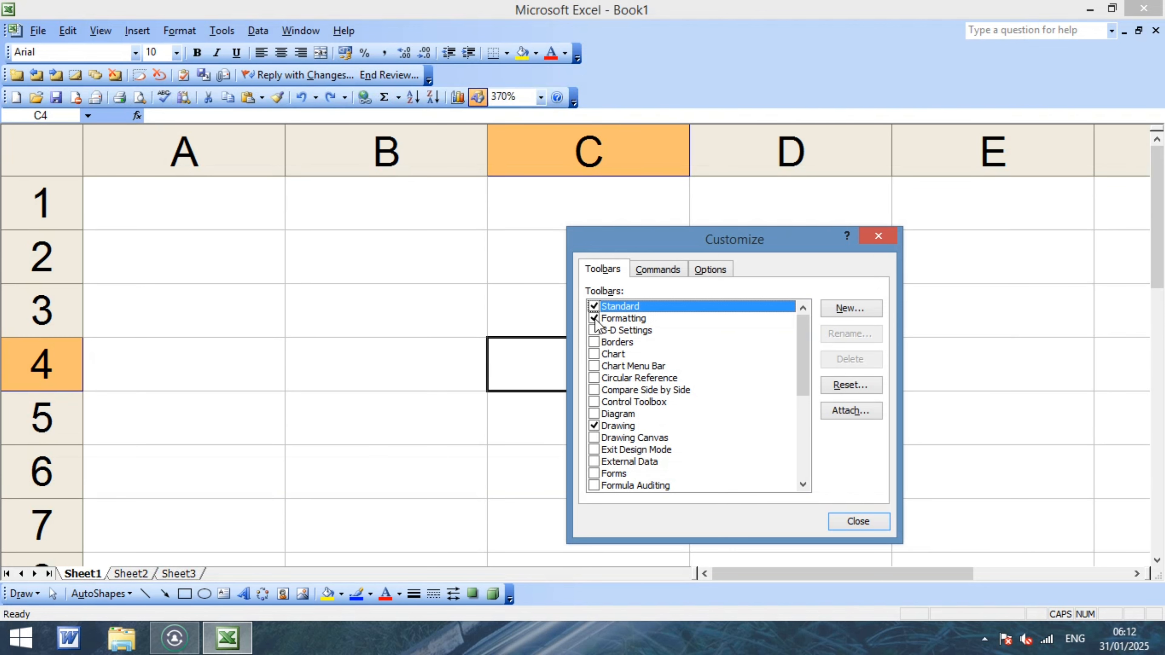
left_click(593, 318)
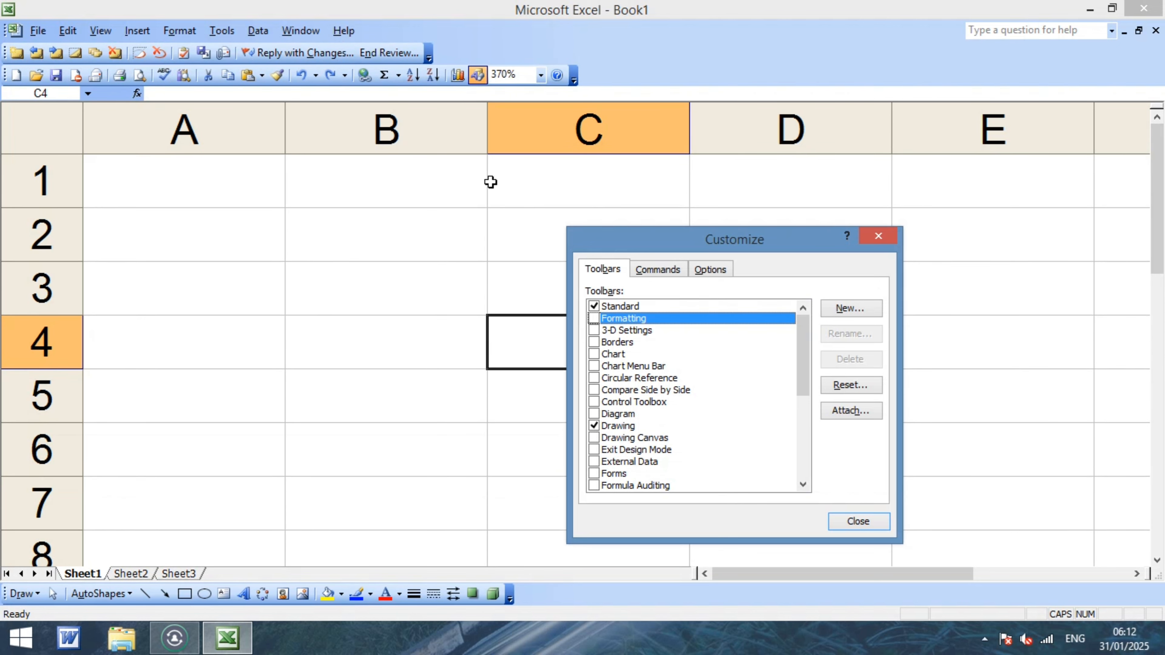
left_click(594, 318)
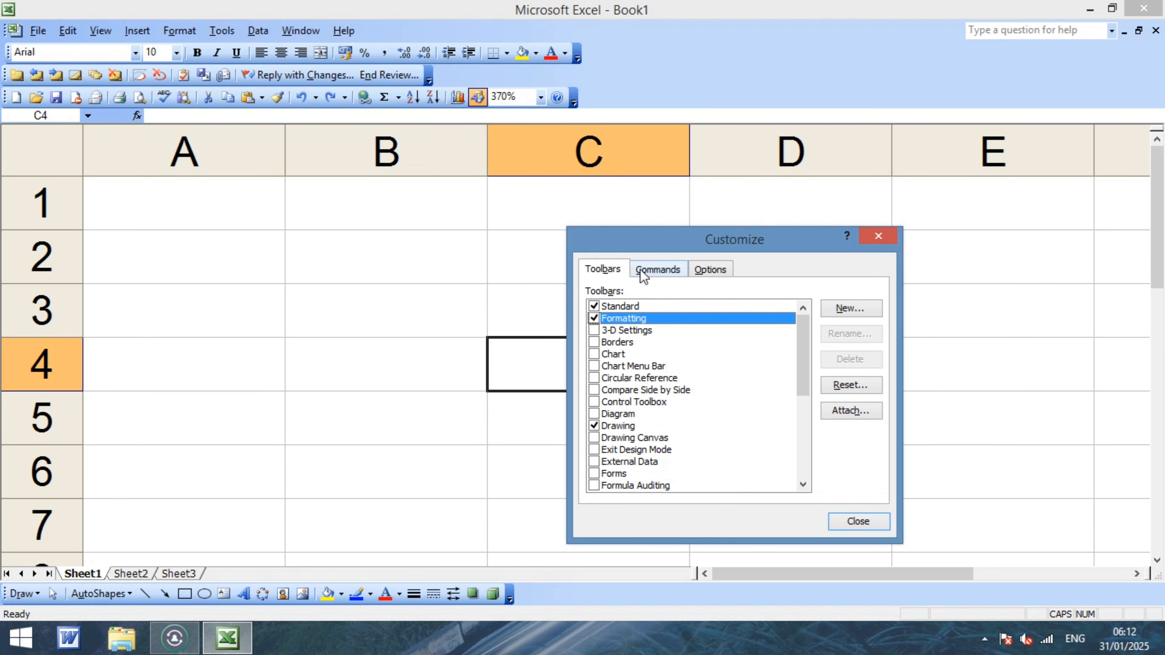
Browse the View, Format and Data commands and the Options tab, then close Customize.
left_click(656, 272)
left_click(601, 353)
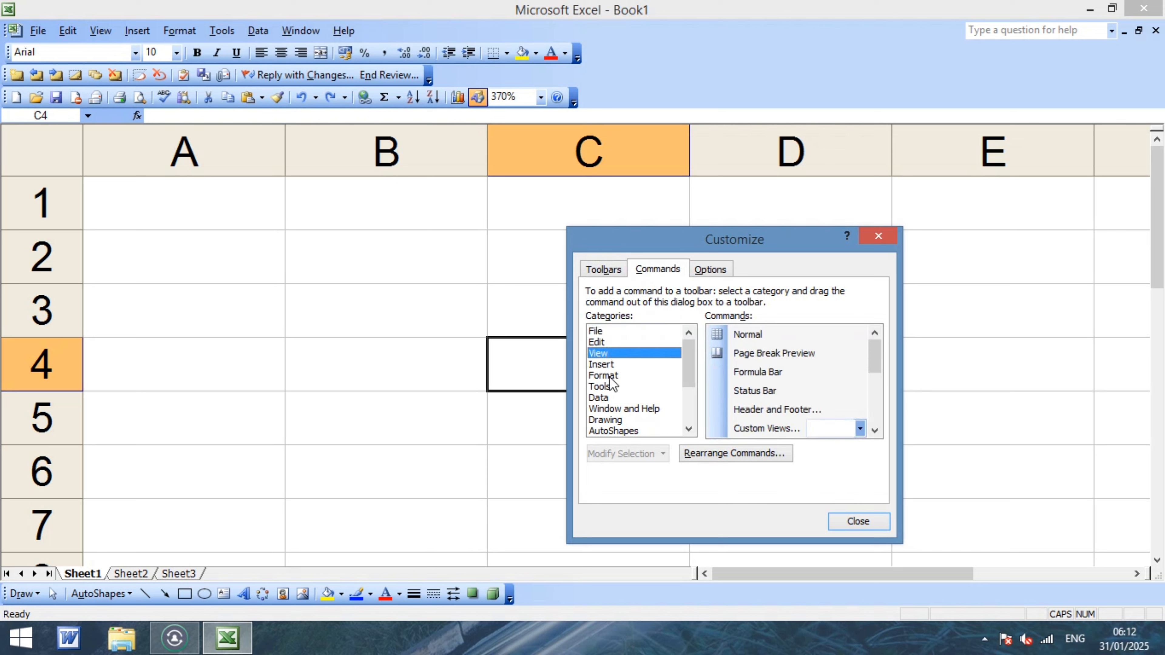
left_click(604, 375)
left_click(610, 397)
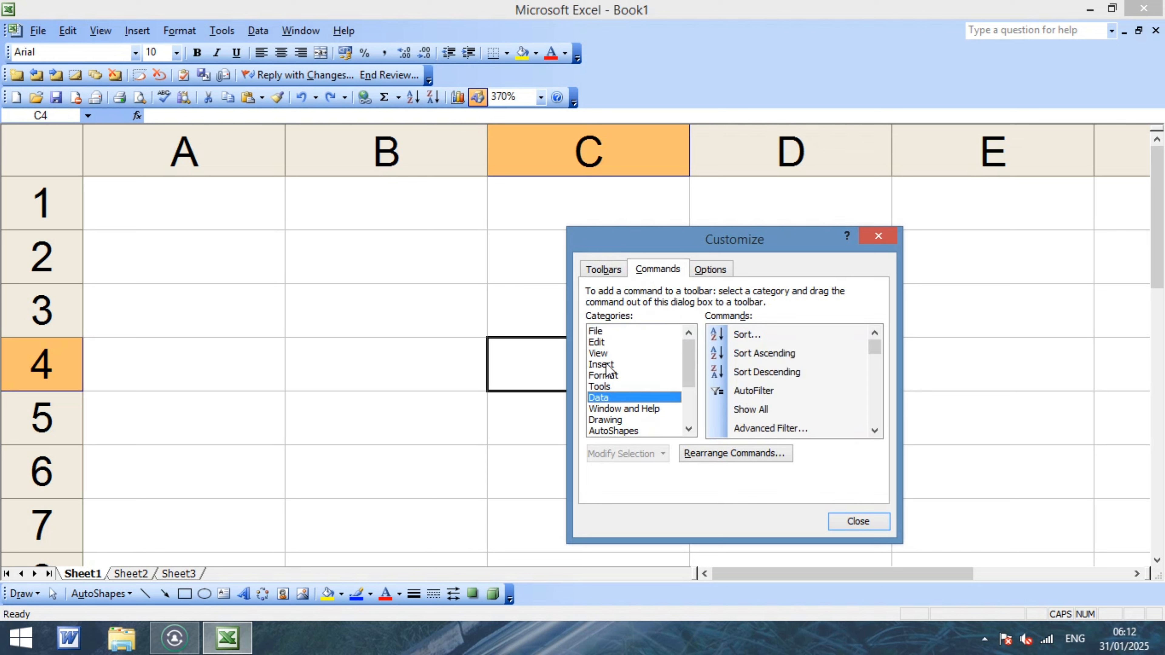
left_click(705, 272)
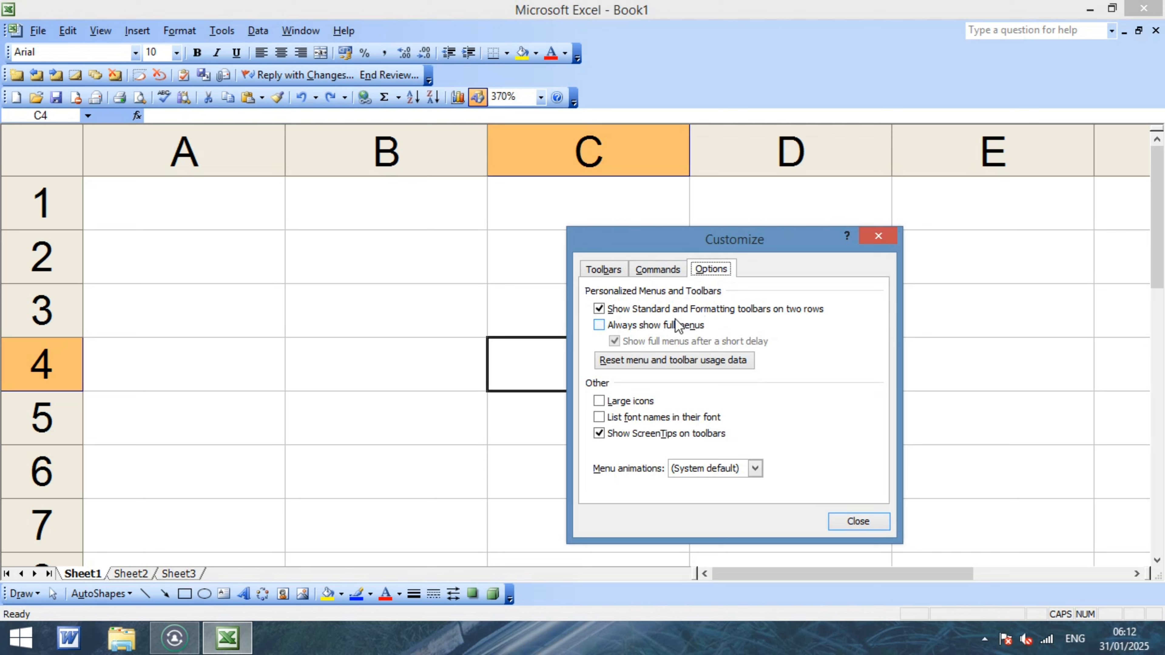
left_click(647, 275)
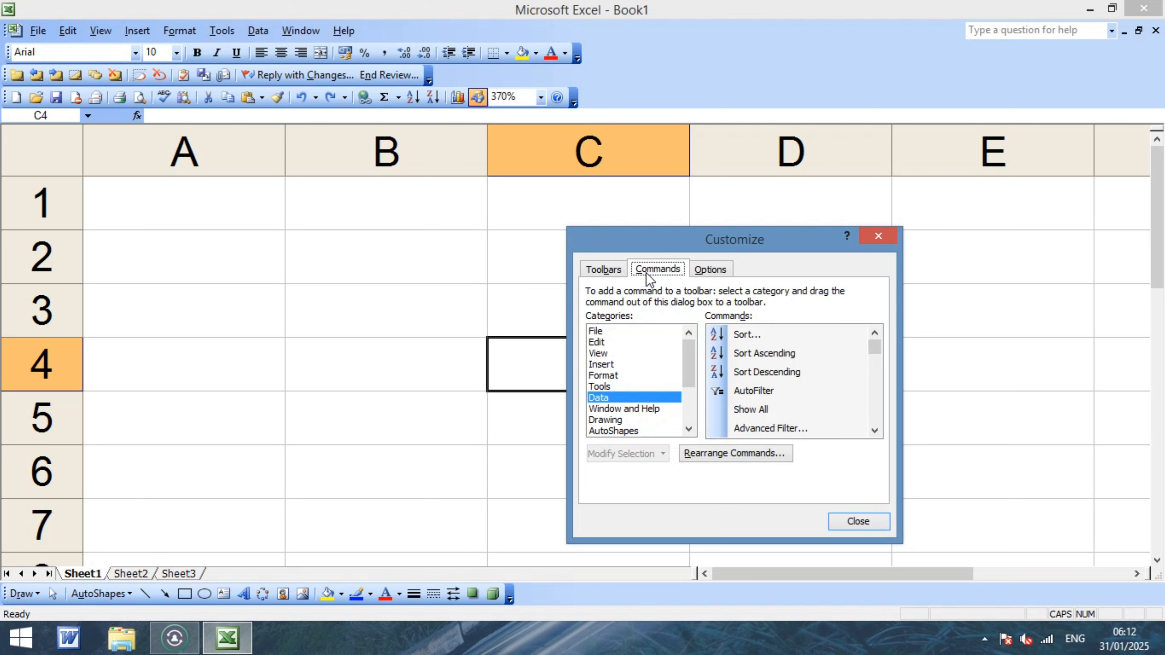
left_click(619, 275)
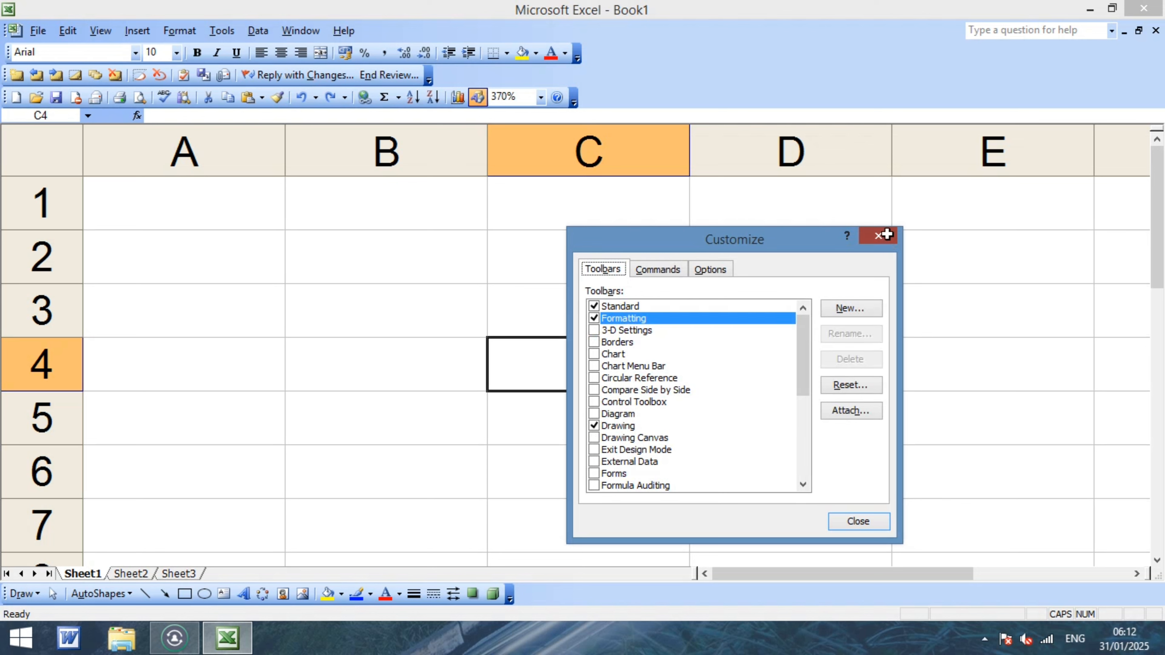
left_click(878, 236)
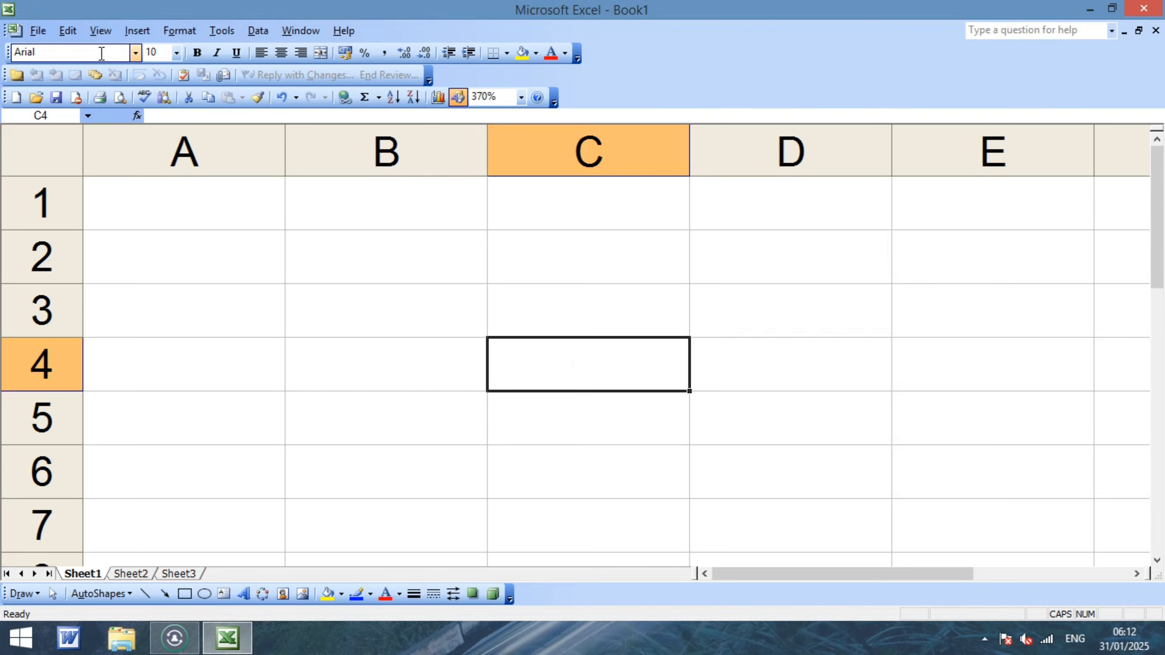
Reopen Tools > Customize and toggle Standard and Formatting off and back on.
left_click(222, 32)
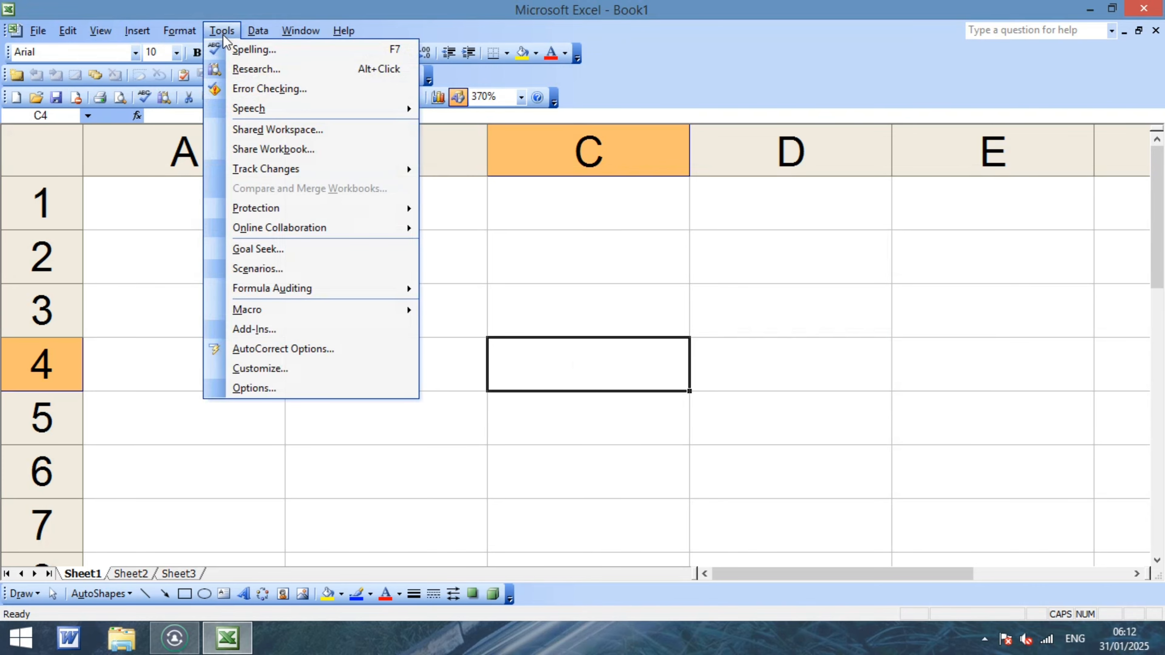
left_click(270, 369)
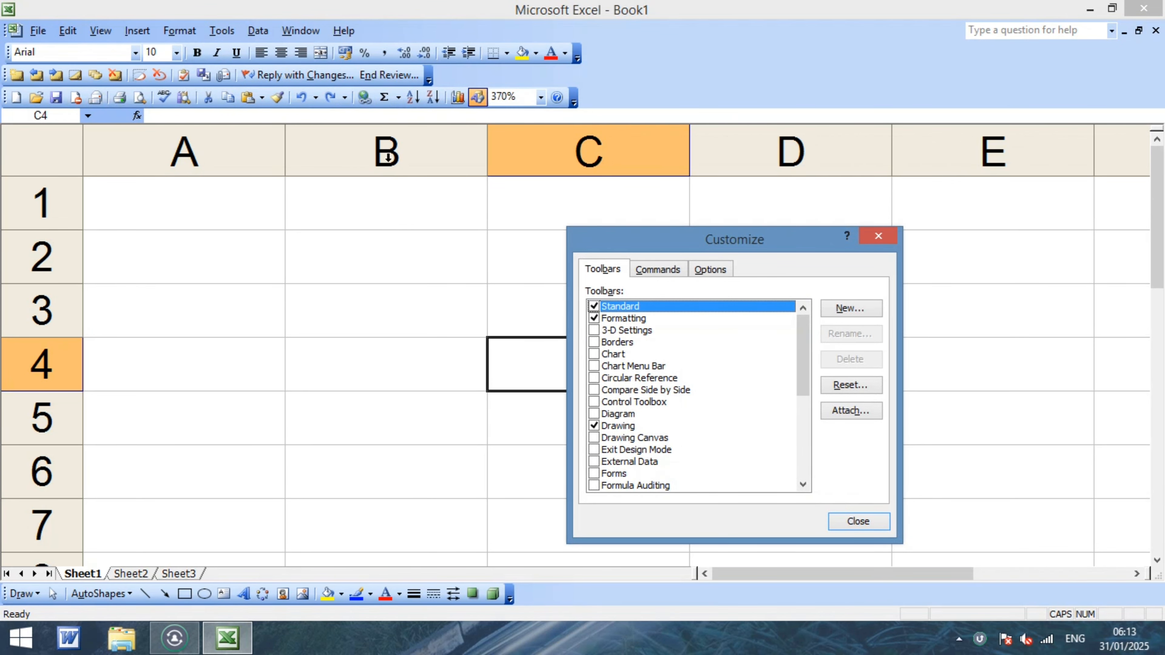
left_click(593, 306)
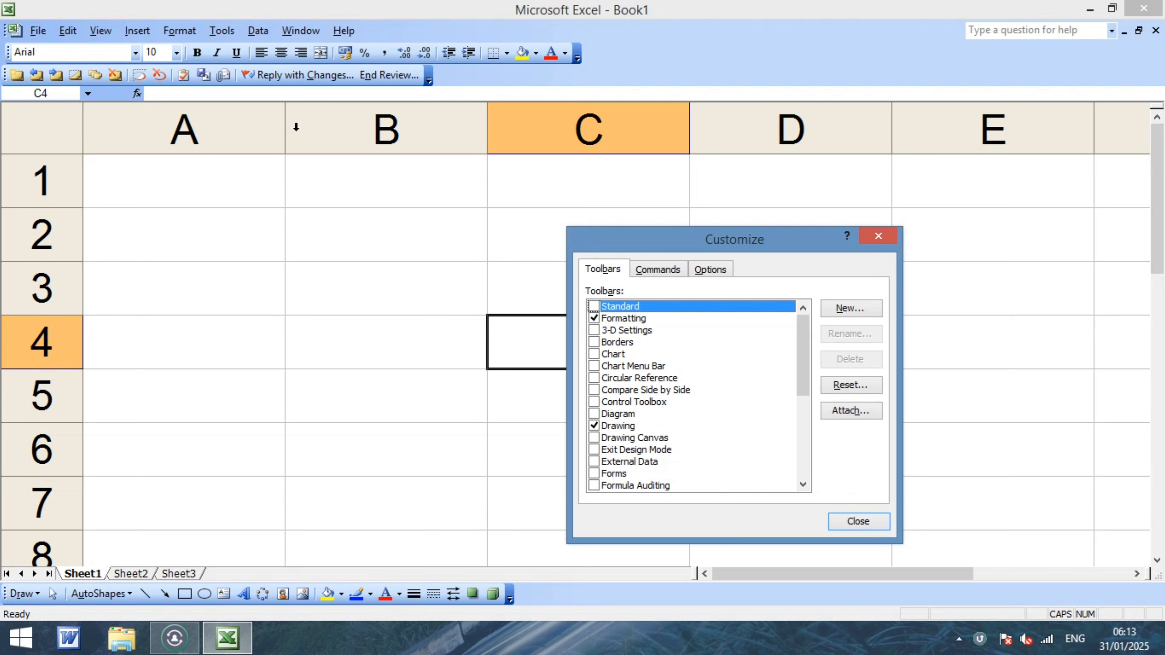
left_click(594, 307)
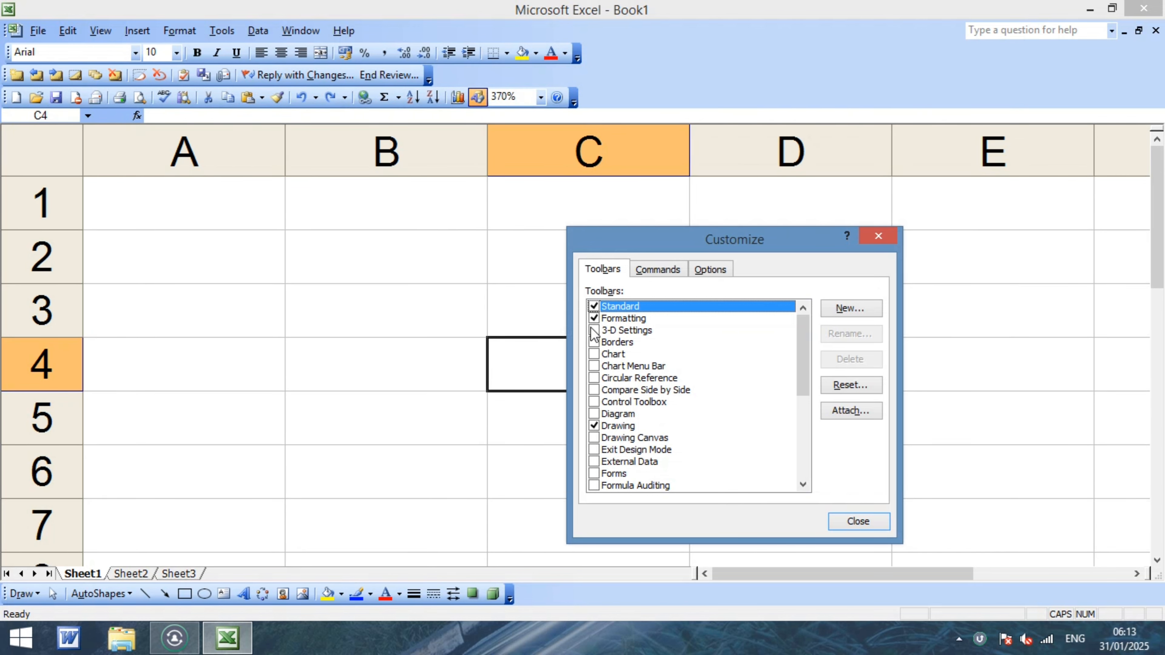
left_click(594, 318)
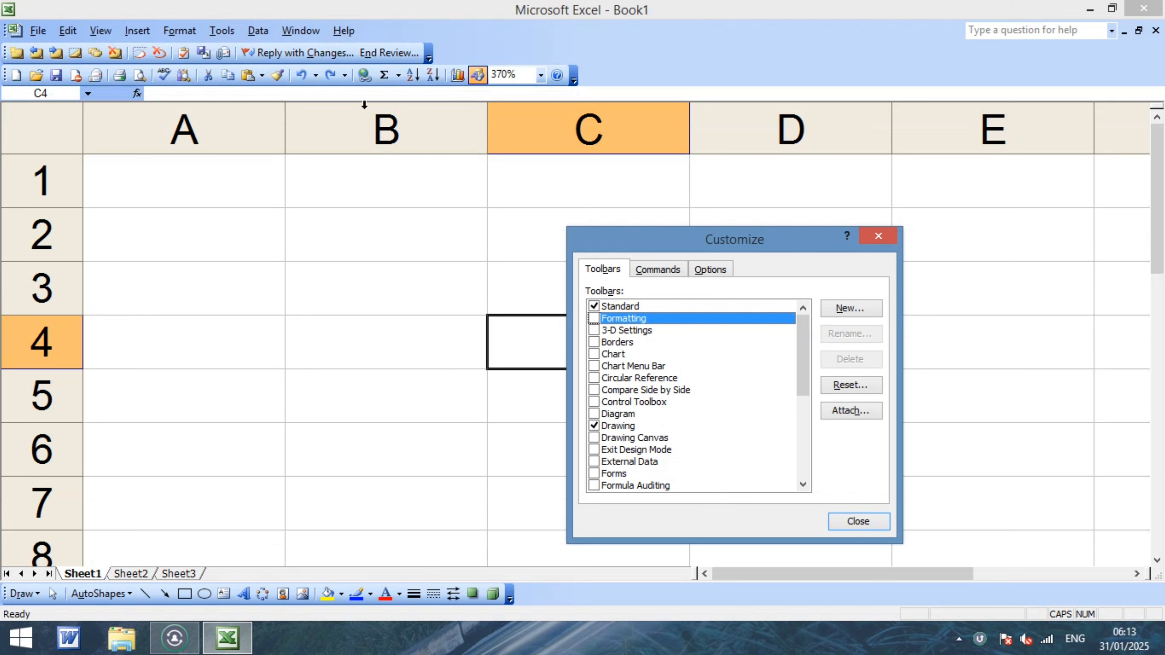
left_click(594, 318)
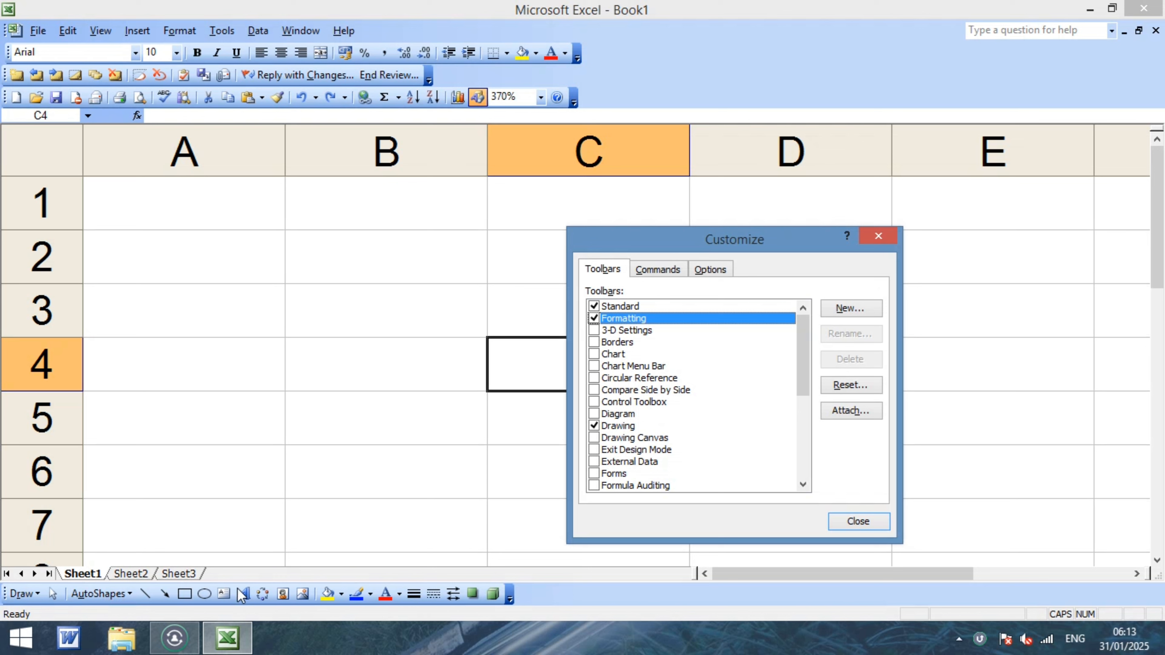
Toggle the Drawing toolbar off and back on, then close the Customize dialog.
left_click(606, 426)
left_click(594, 426)
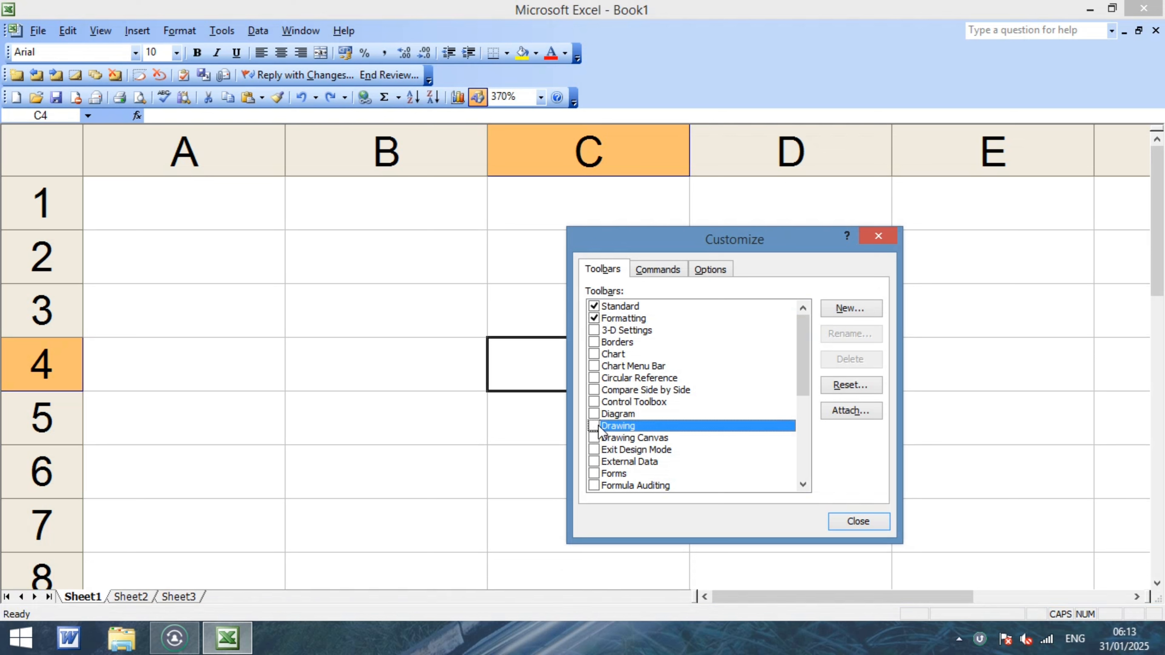
left_click(595, 426)
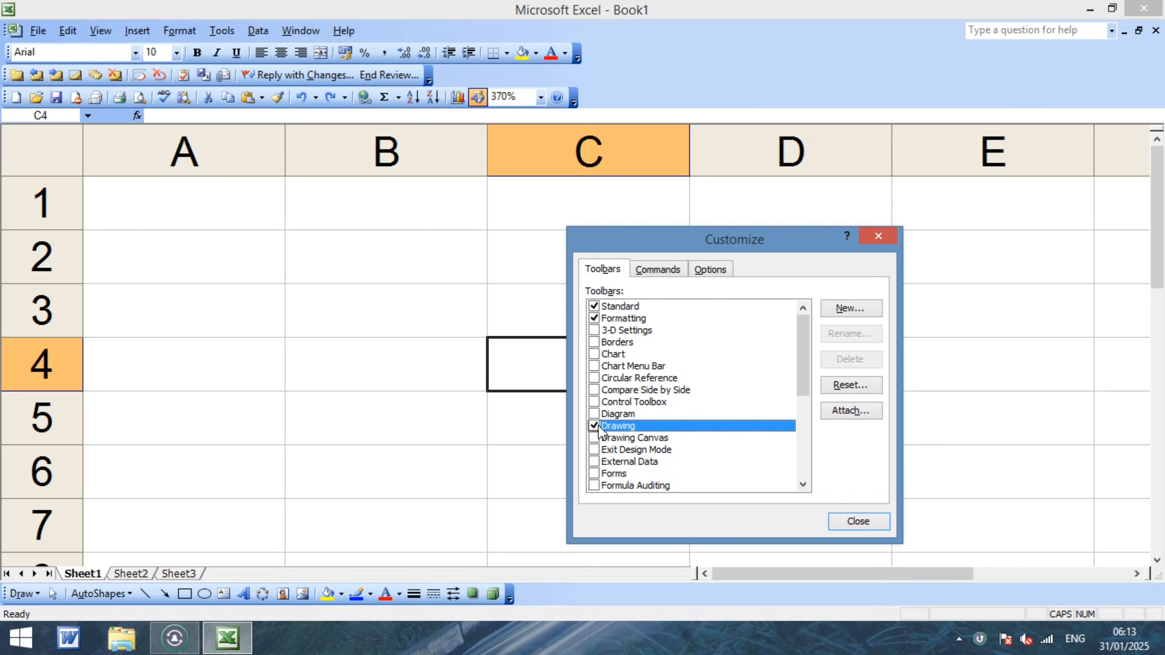
left_click(886, 239)
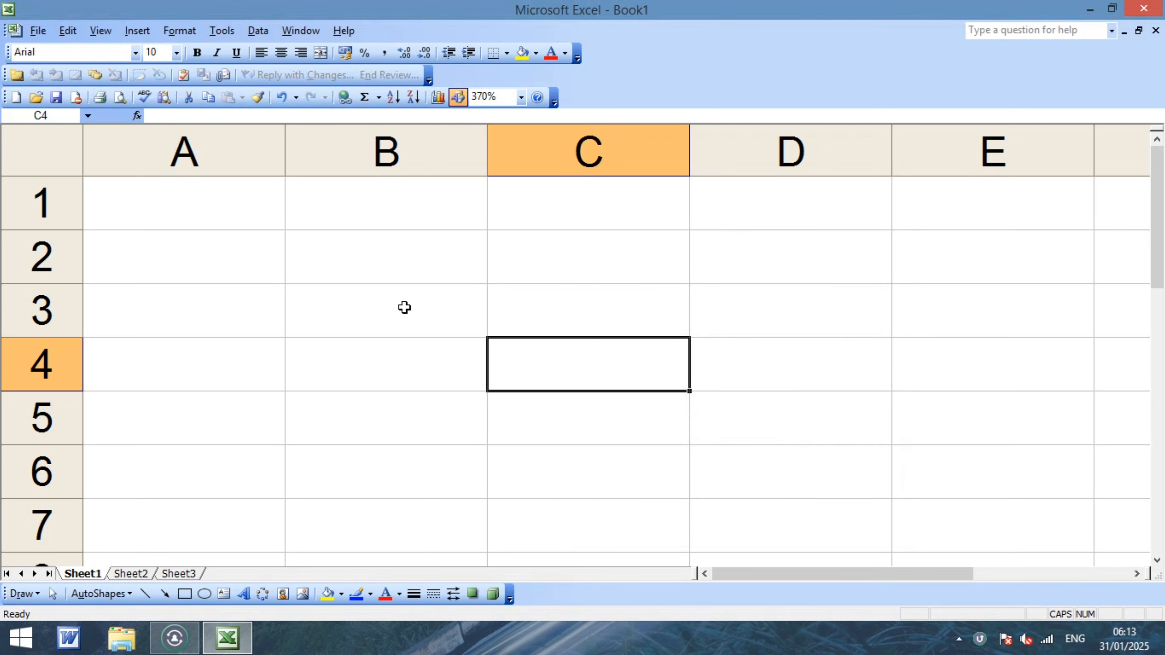
Review the Security tab in Tools > Options, cancel without changes, and select cell A2.
left_click(211, 292)
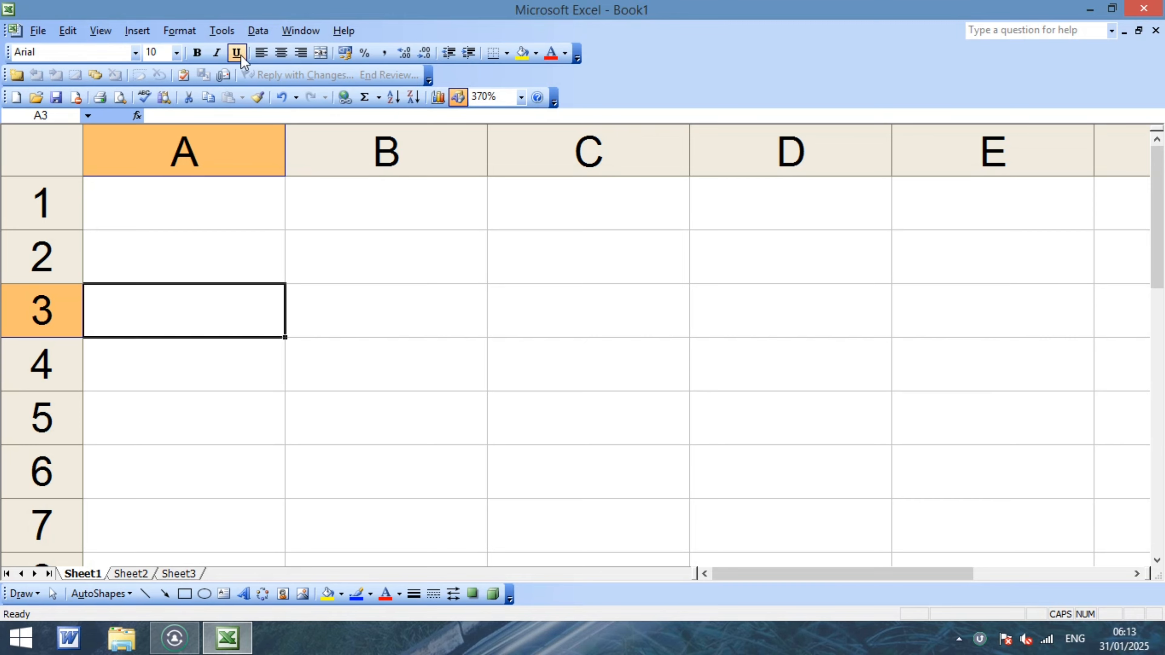
left_click(221, 31)
mouse_move(258, 30)
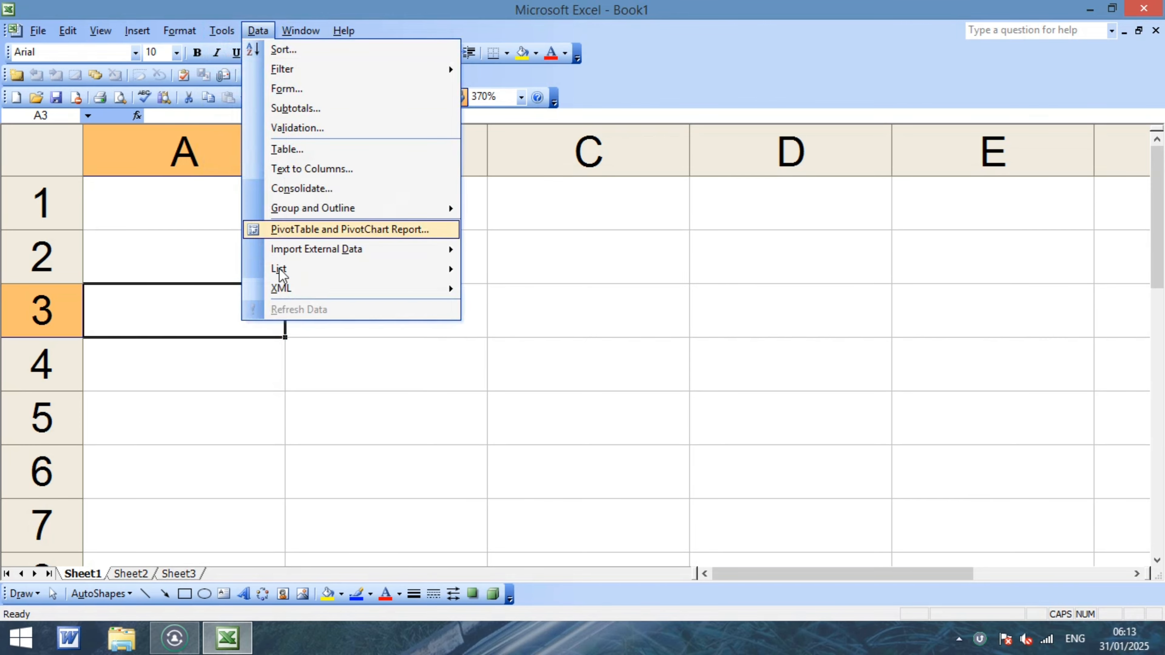
mouse_move(221, 30)
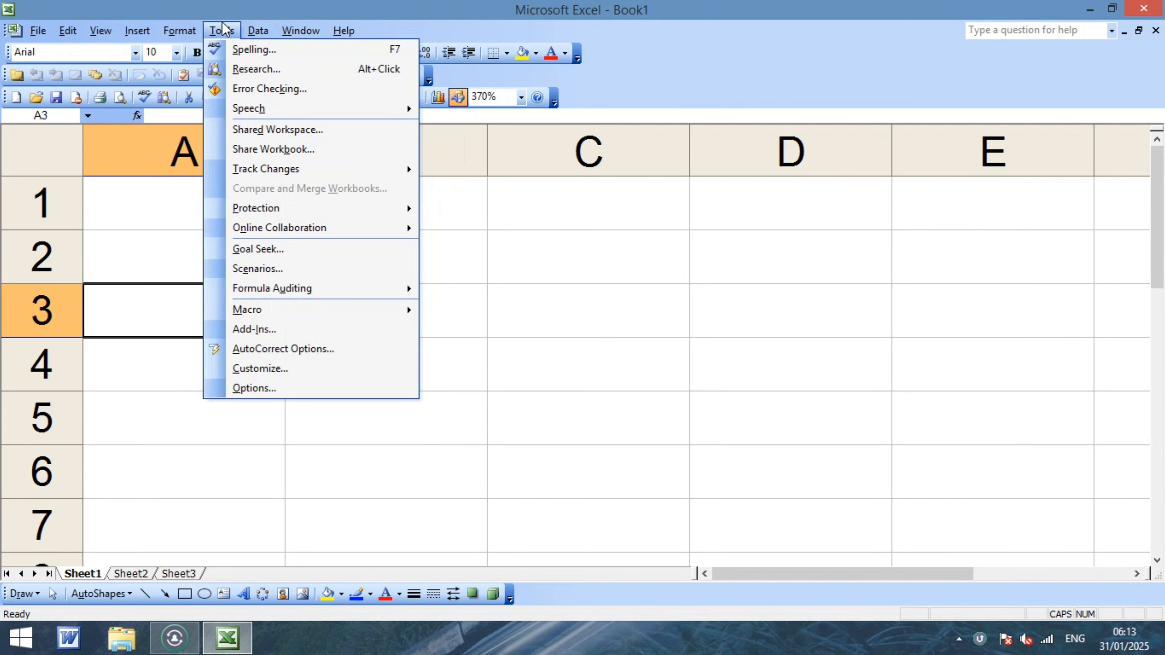
left_click(274, 391)
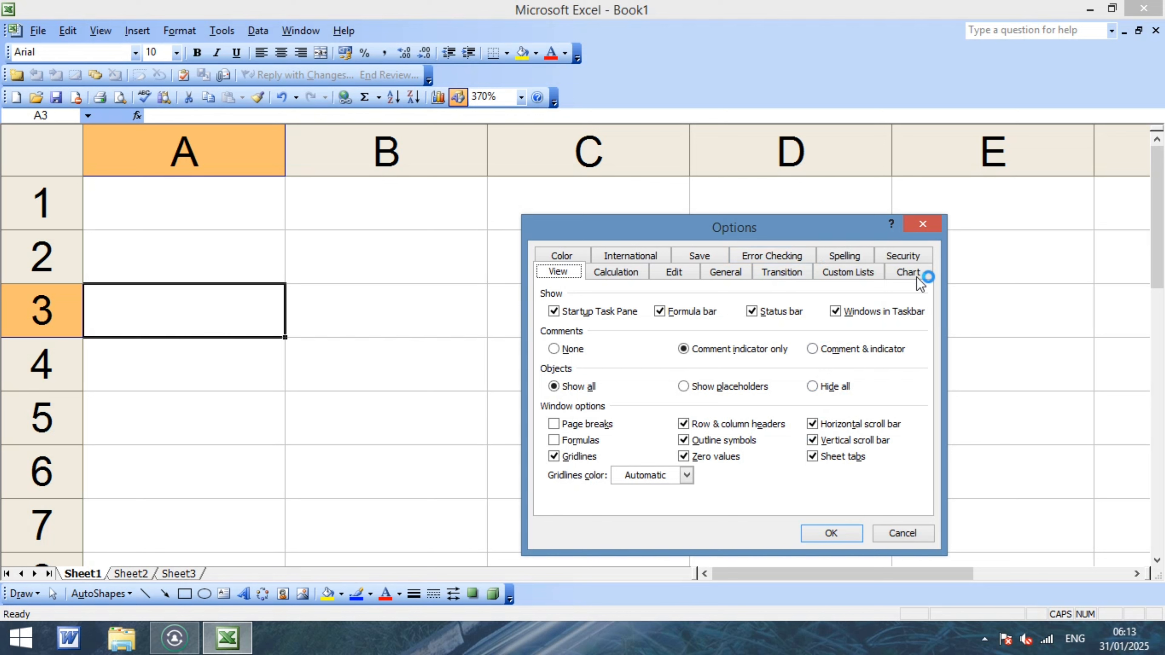
left_click(910, 260)
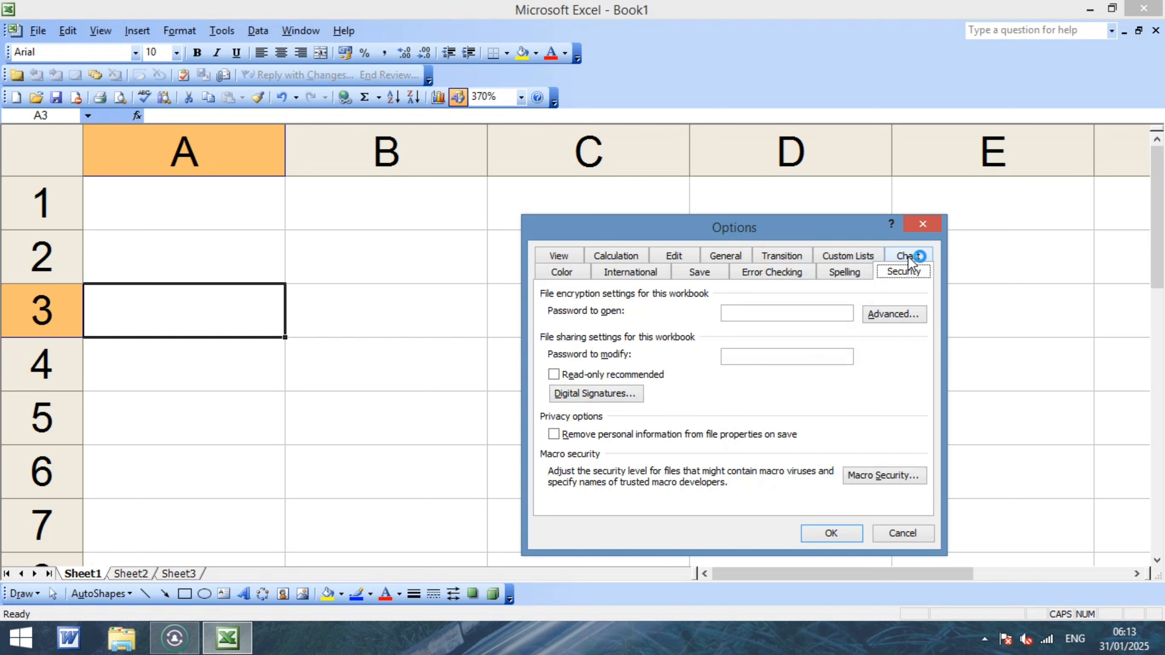
left_click(912, 534)
left_click(429, 314)
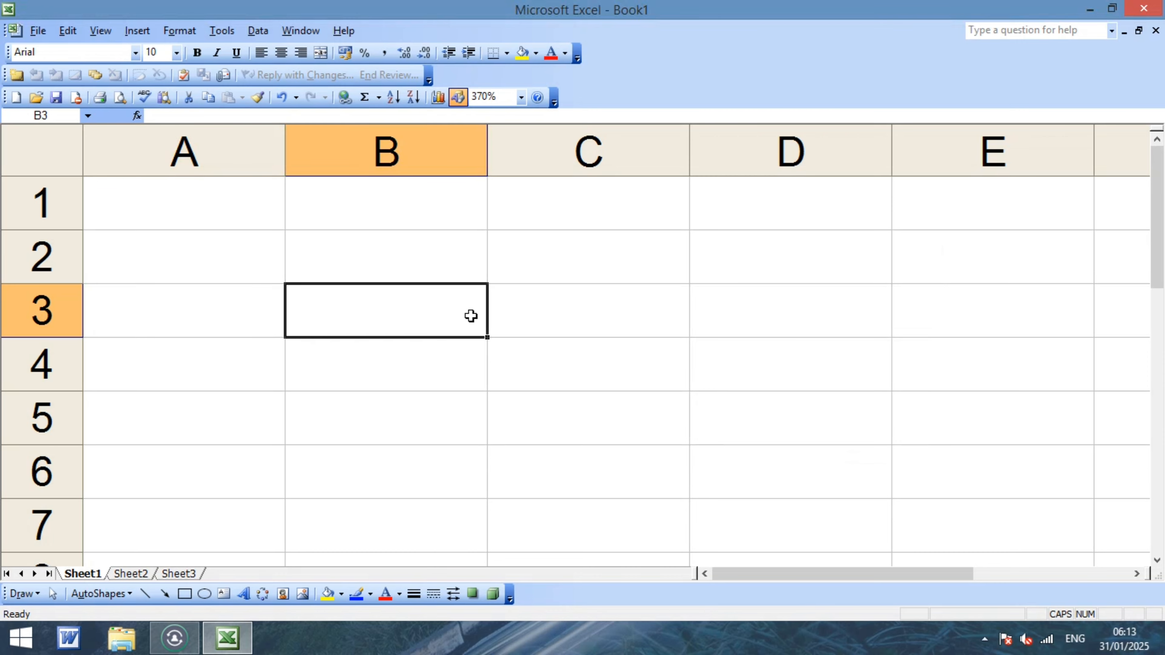
left_click(221, 266)
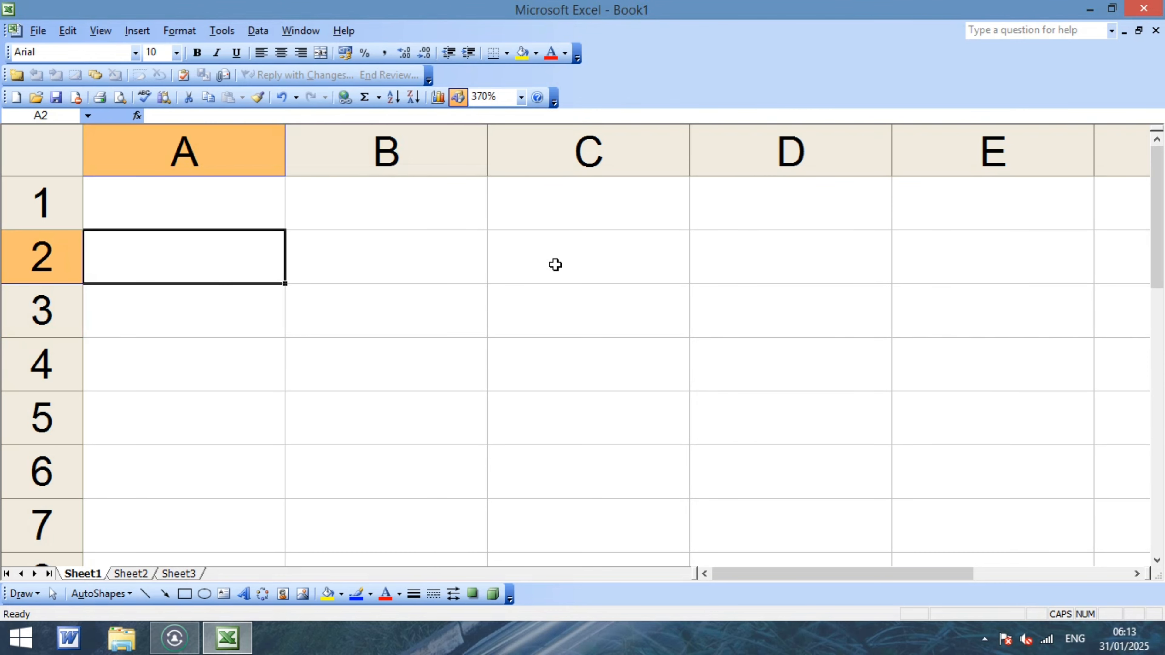
Enter 50, 40, 60, 90, 20 and 10 down cells A2 through A7.
type("50")
key("Return")
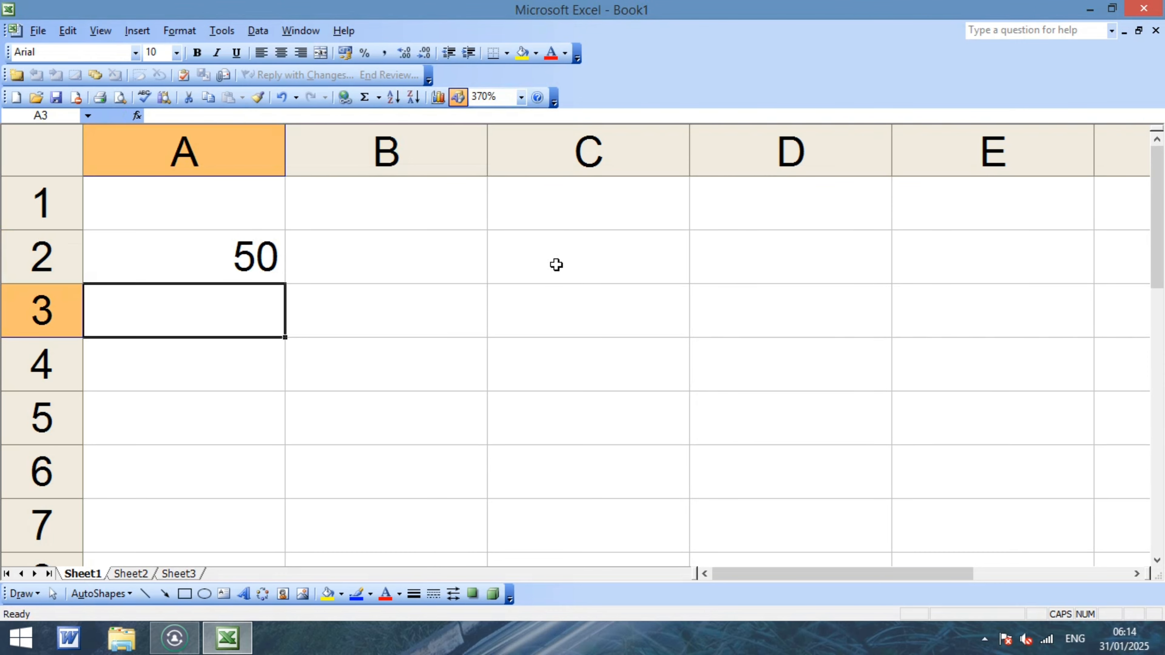
type("40")
key("Return")
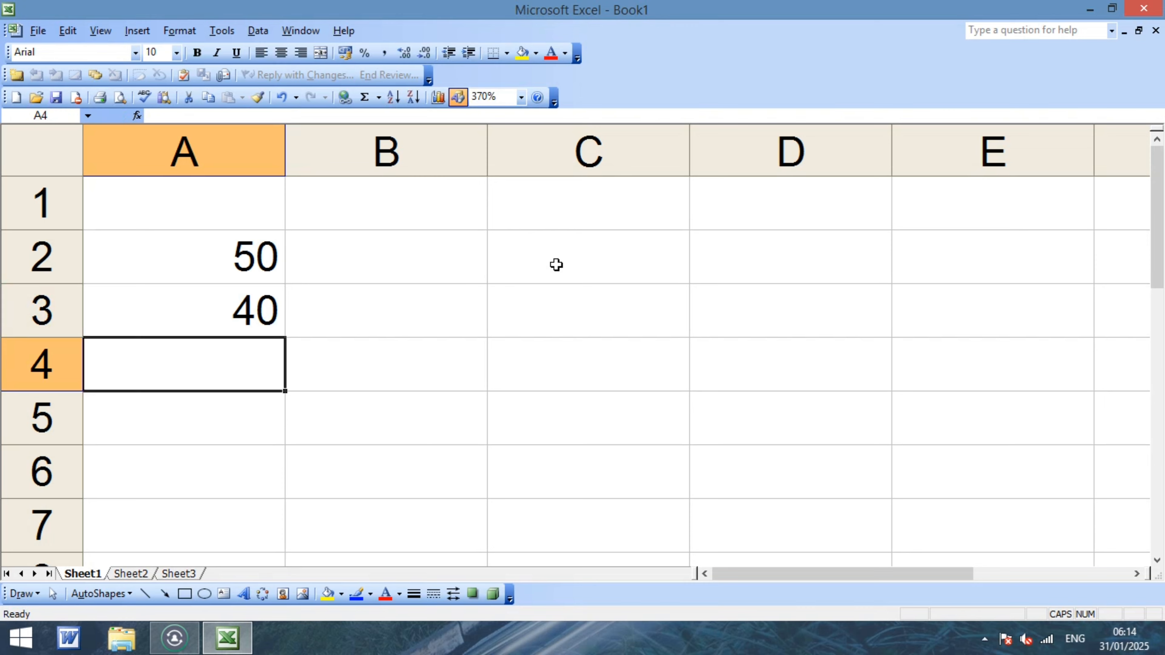
type("60")
key("Return")
type("9")
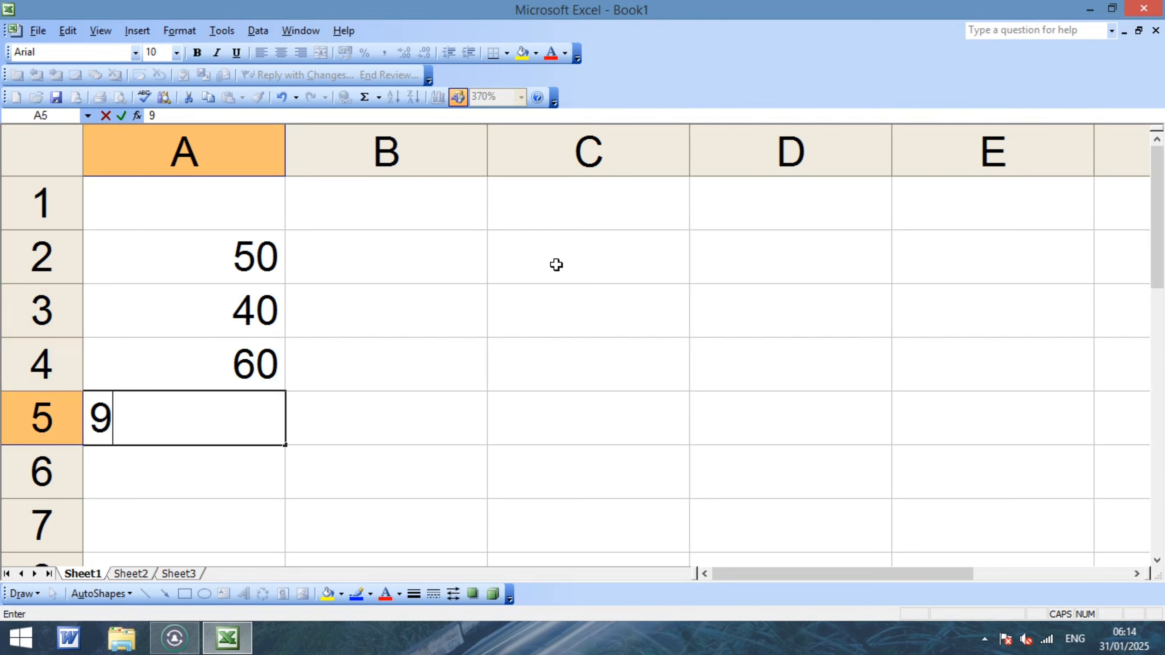
type("0")
key("Return")
type("0")
key("Return")
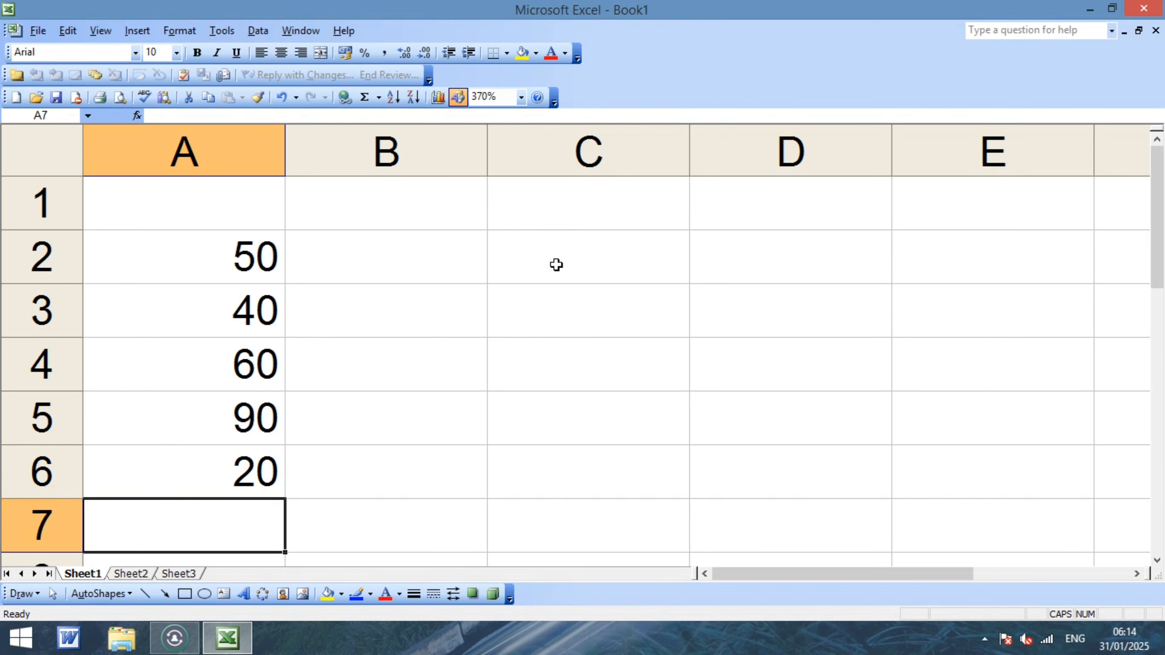
type("10")
key("Return")
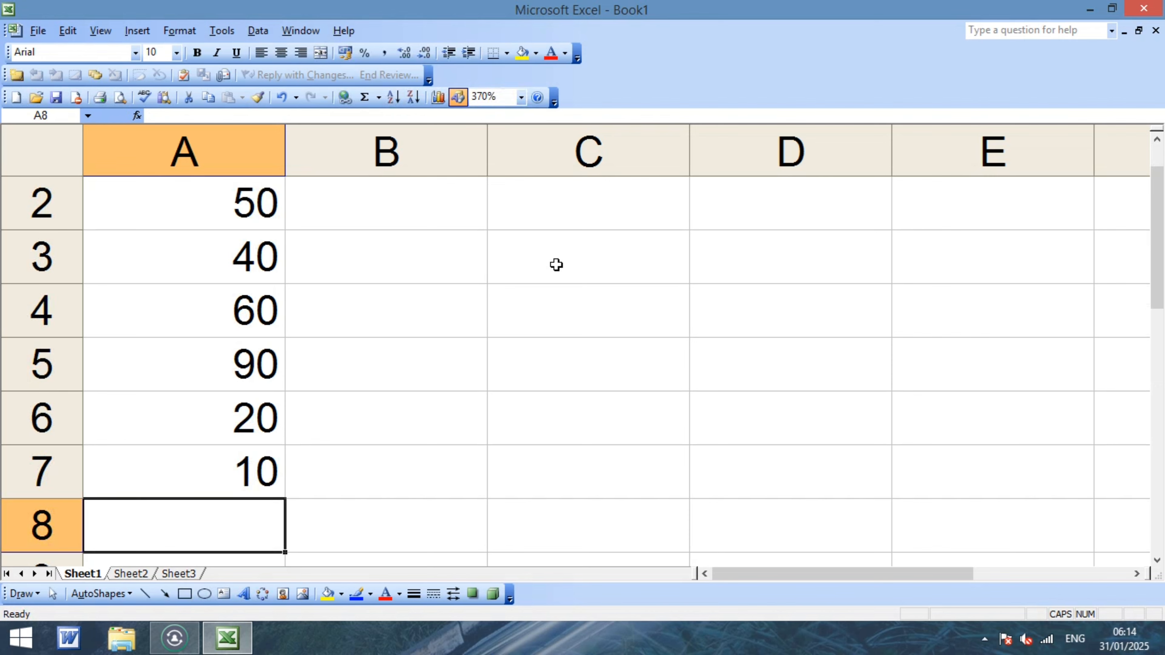
key("Up")
key("Up")
key("Up")
key("Up")
key("Up")
key("Up")
key("Up")
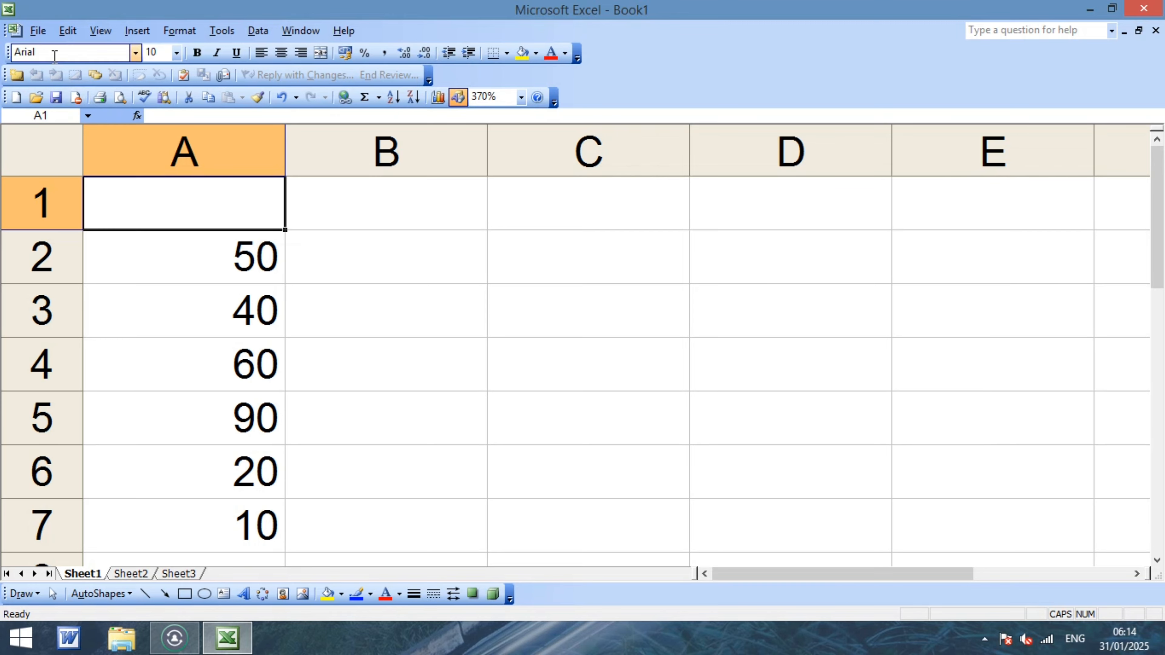
Save the workbook as ANU in the Documents folder.
left_click(39, 36)
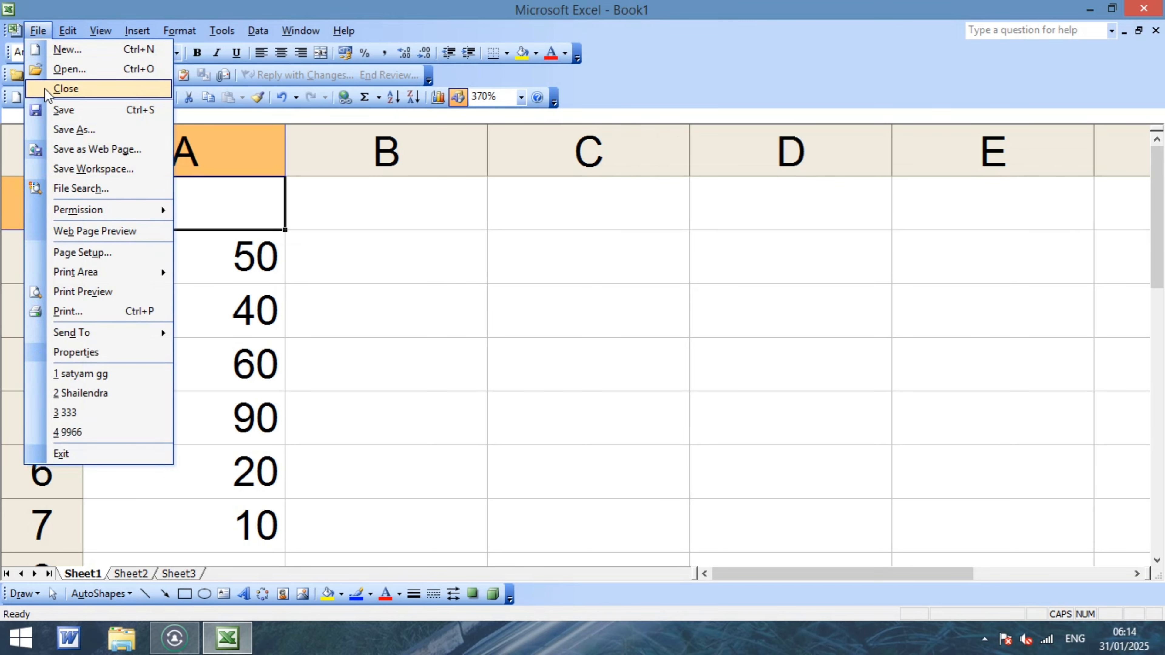
left_click(65, 111)
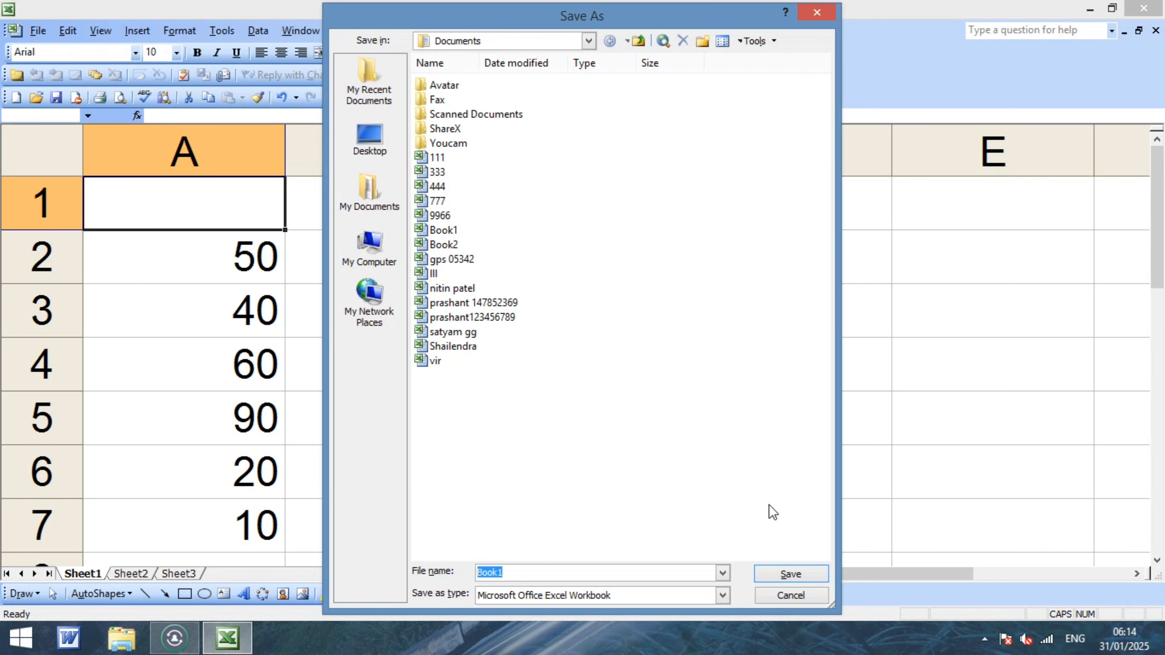
type("ANU")
left_click(798, 578)
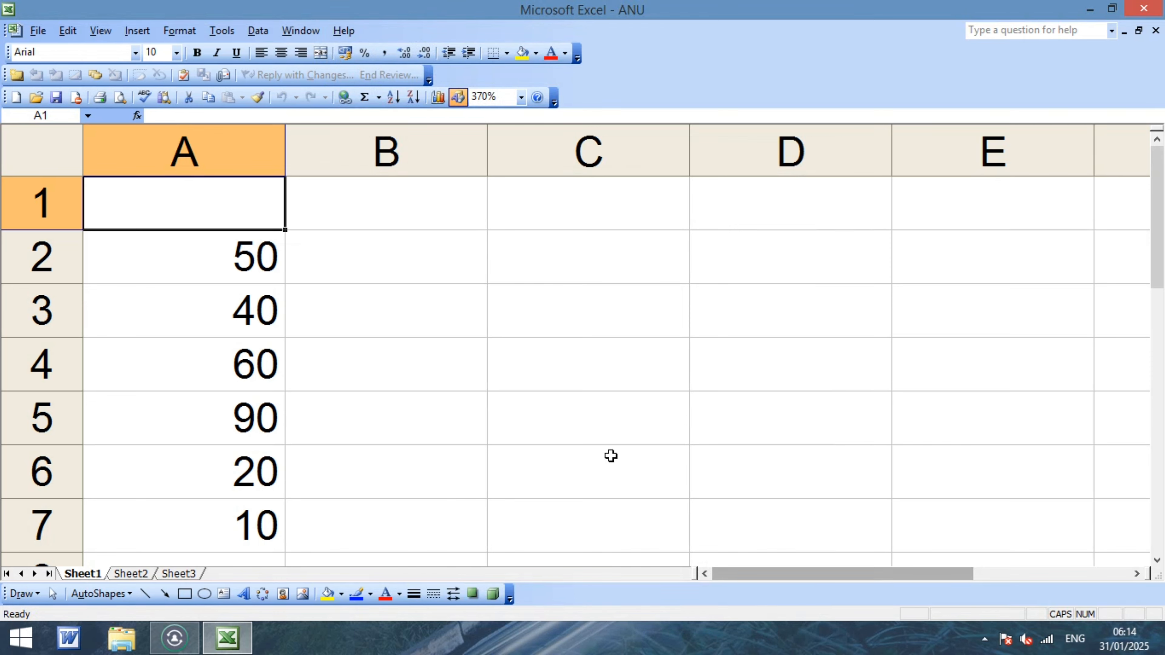
left_click(494, 399)
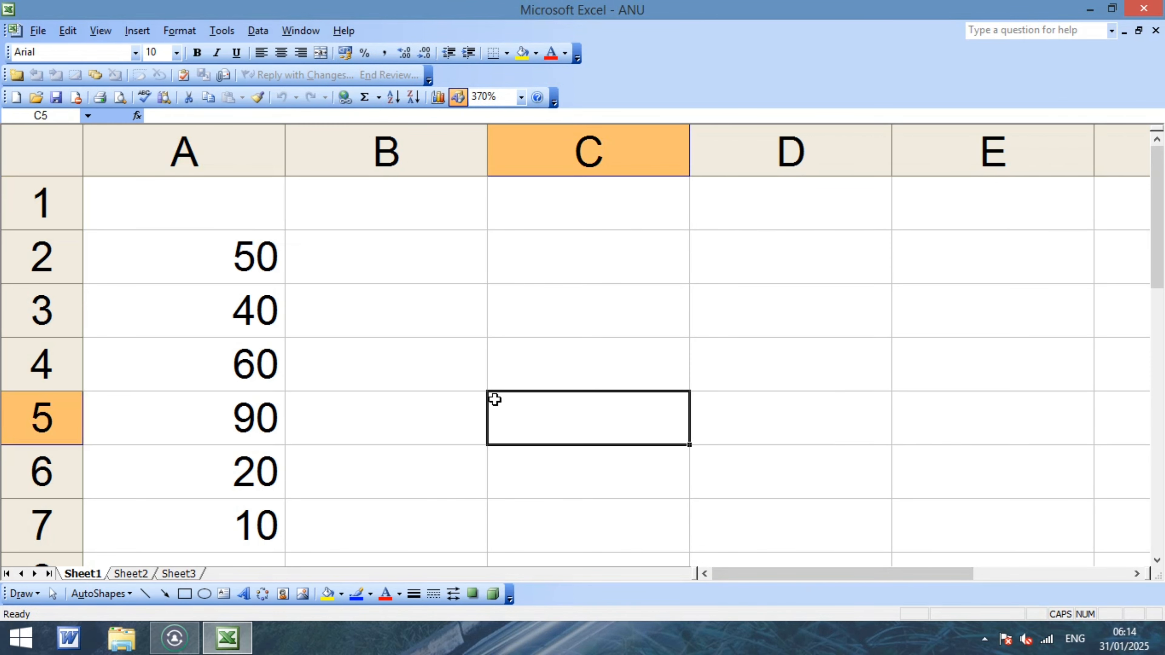
Open Tools > Options, glance at the Spelling tab, and return to Security.
left_click(220, 33)
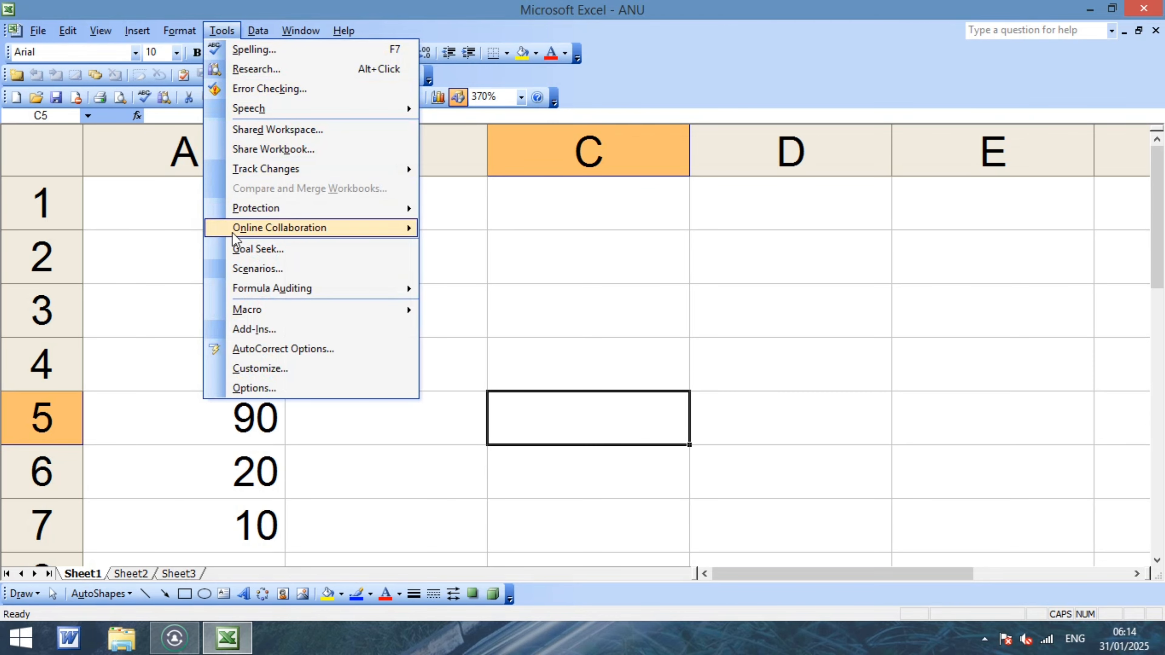
left_click(252, 387)
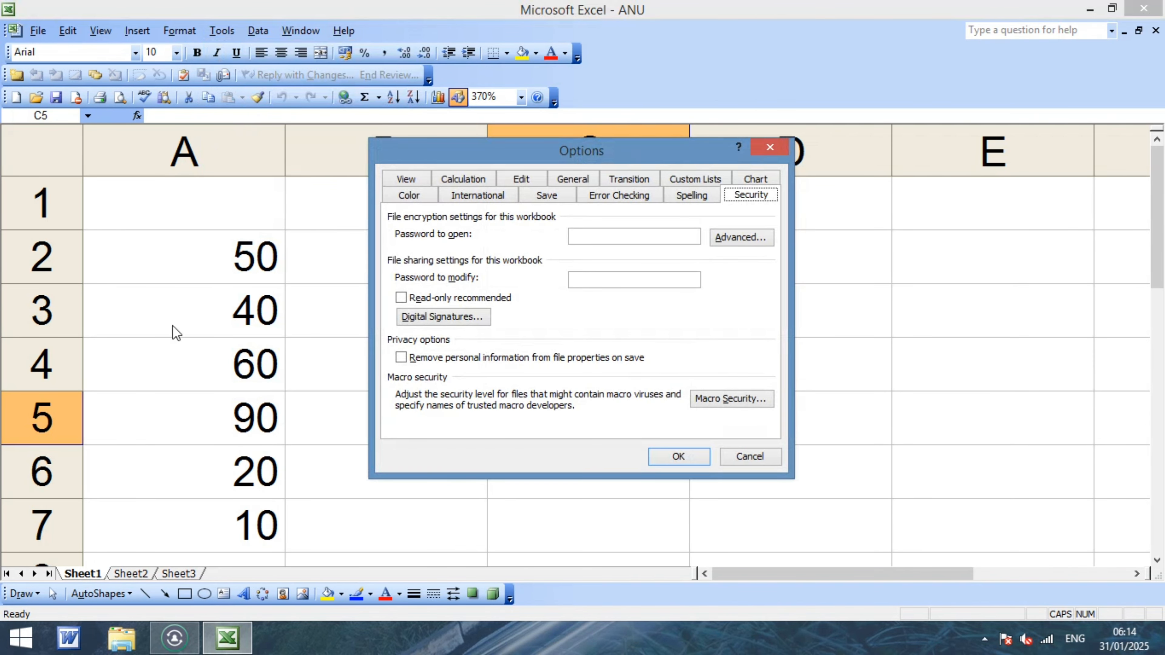
left_click(689, 196)
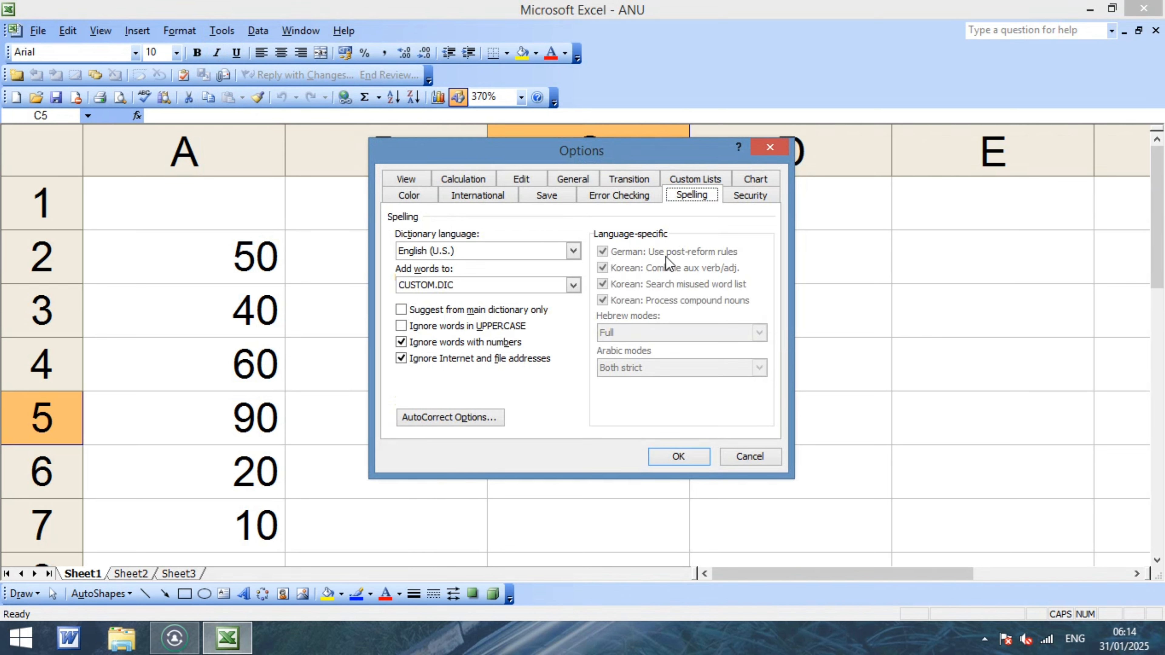
left_click(751, 199)
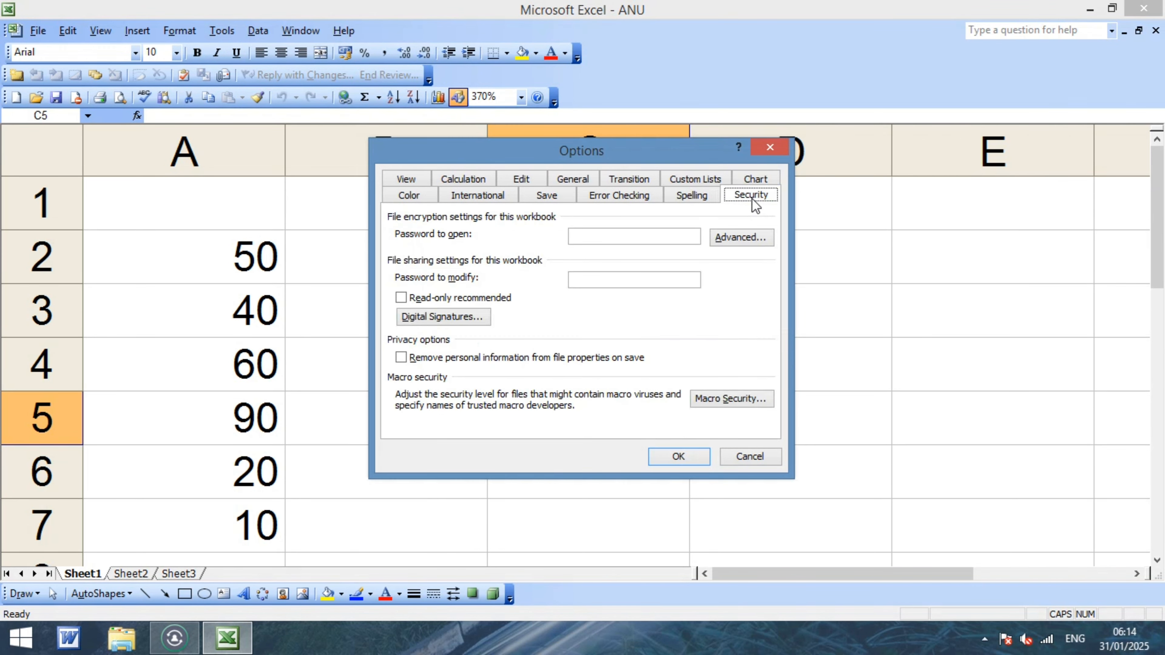
Enter a password to open and a password to modify, then confirm both.
left_click(642, 233)
type("1")
left_click(632, 280)
type("1")
left_click(677, 456)
type("1")
left_click(619, 381)
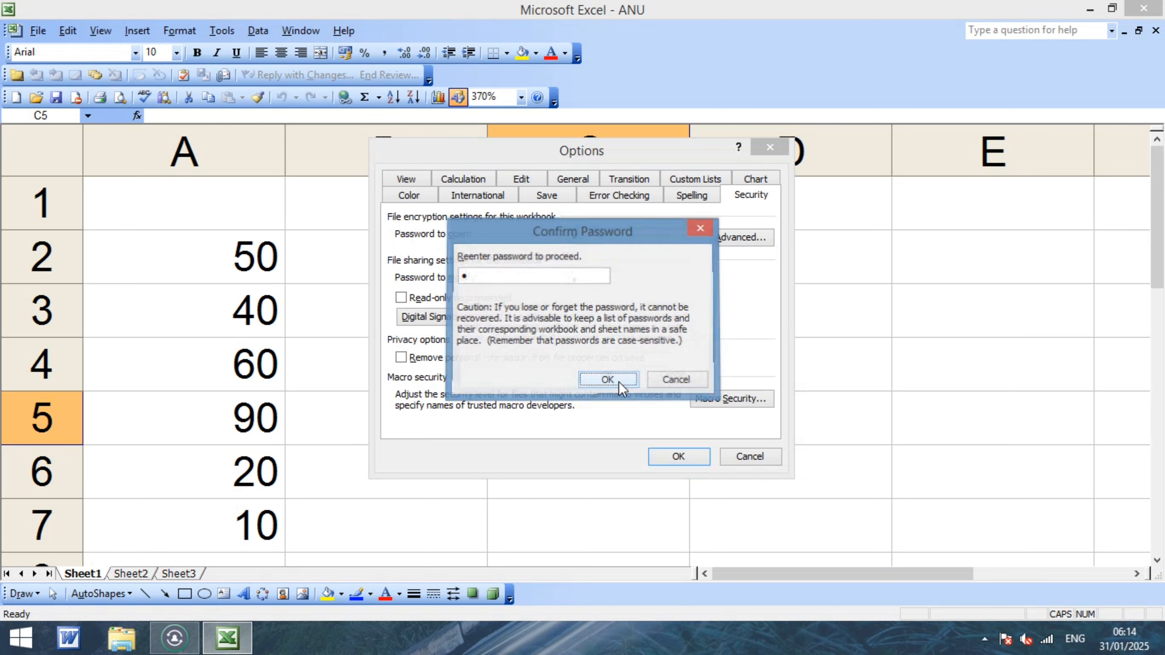
type("1")
left_click(619, 381)
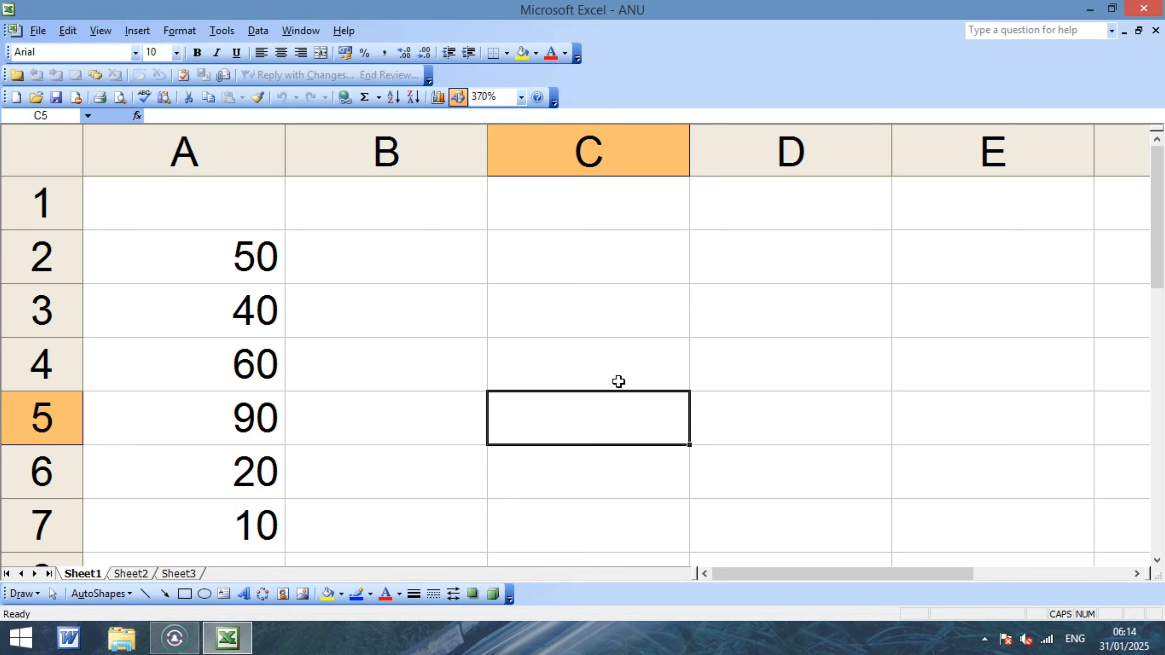
Save ANU with its new passwords using Ctrl+S, deselect the sheet, and close the workbook.
key("ctrl+a")
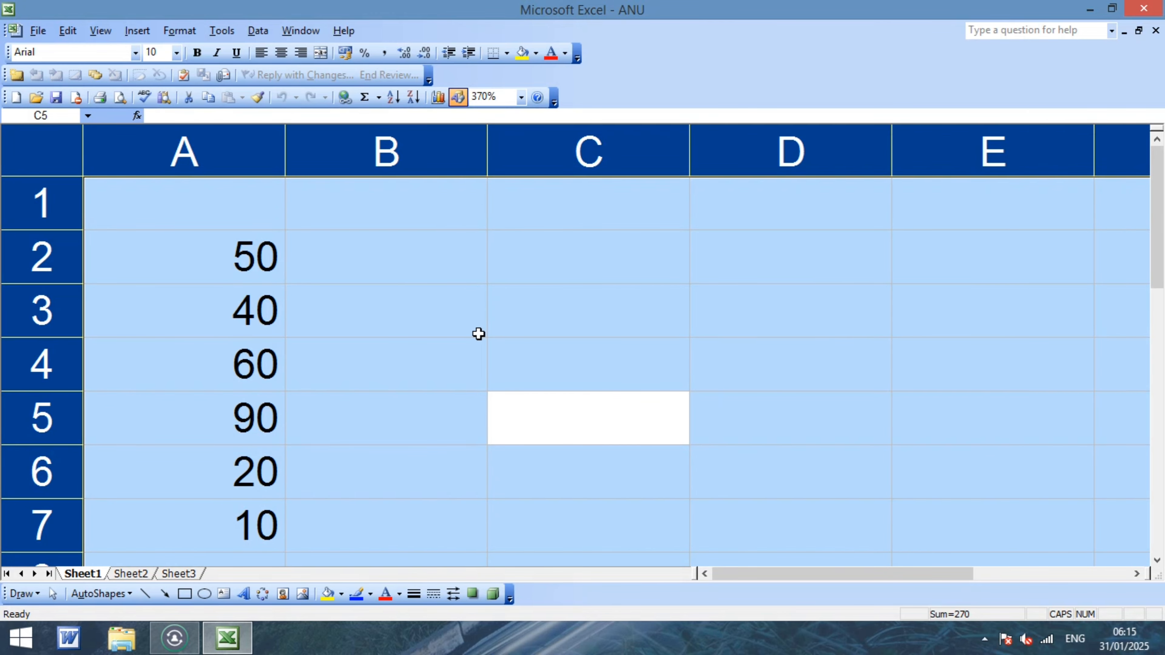
key("ctrl+s")
left_click(458, 326)
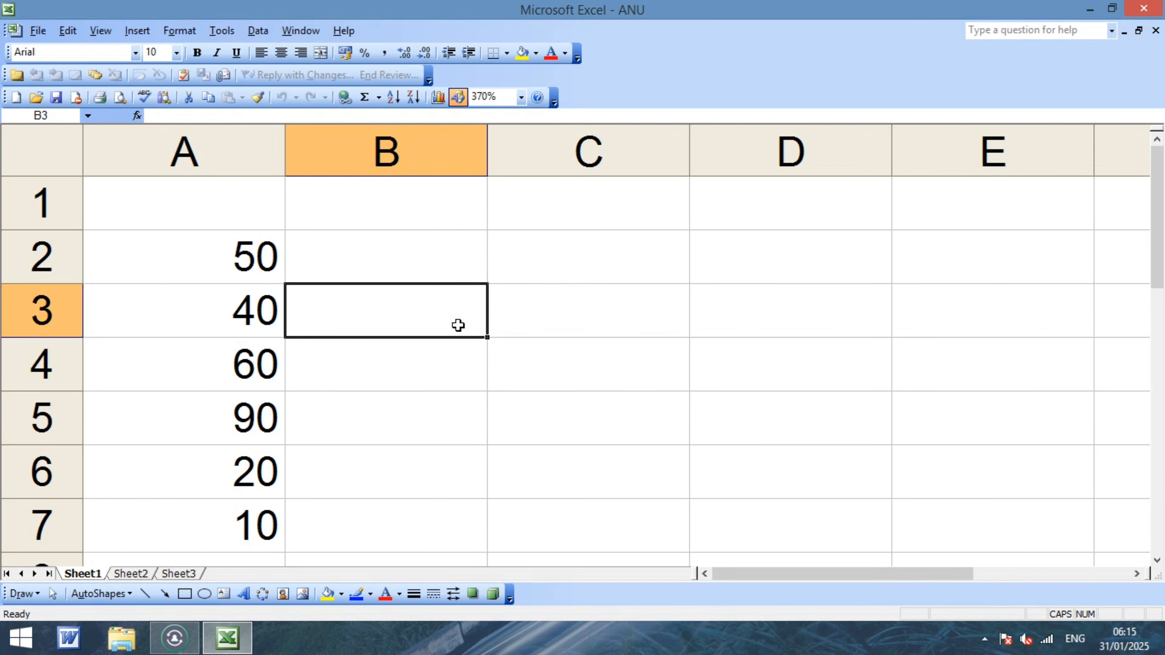
key("ctrl+w")
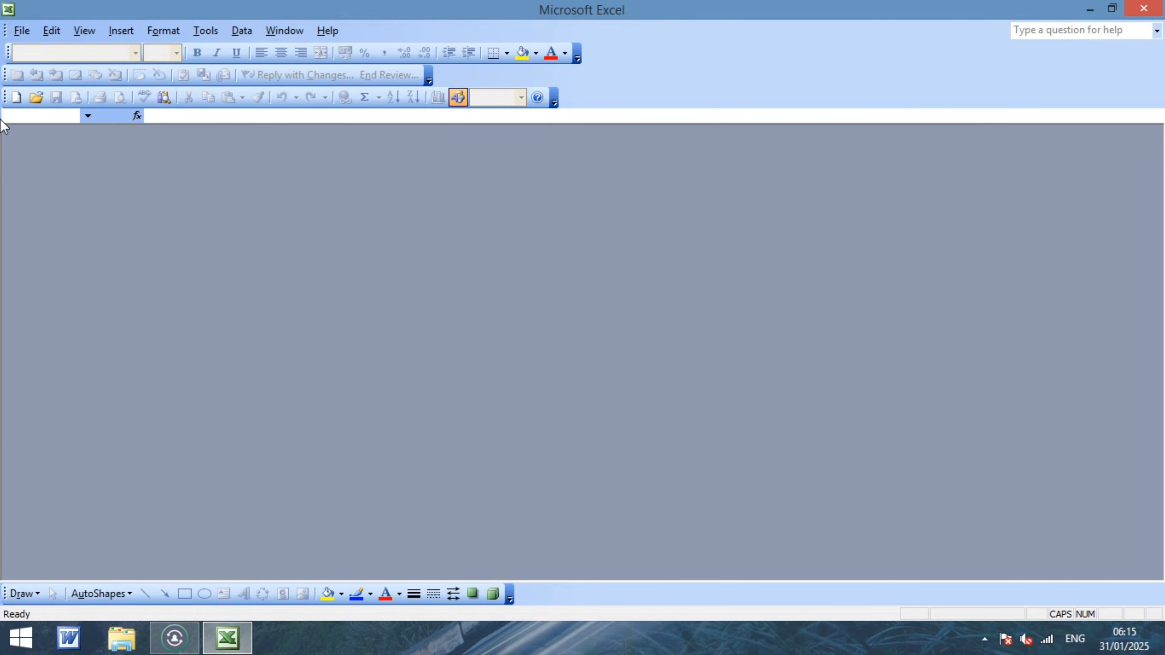
Open ANU from the Documents folder via File > Open.
left_click(22, 30)
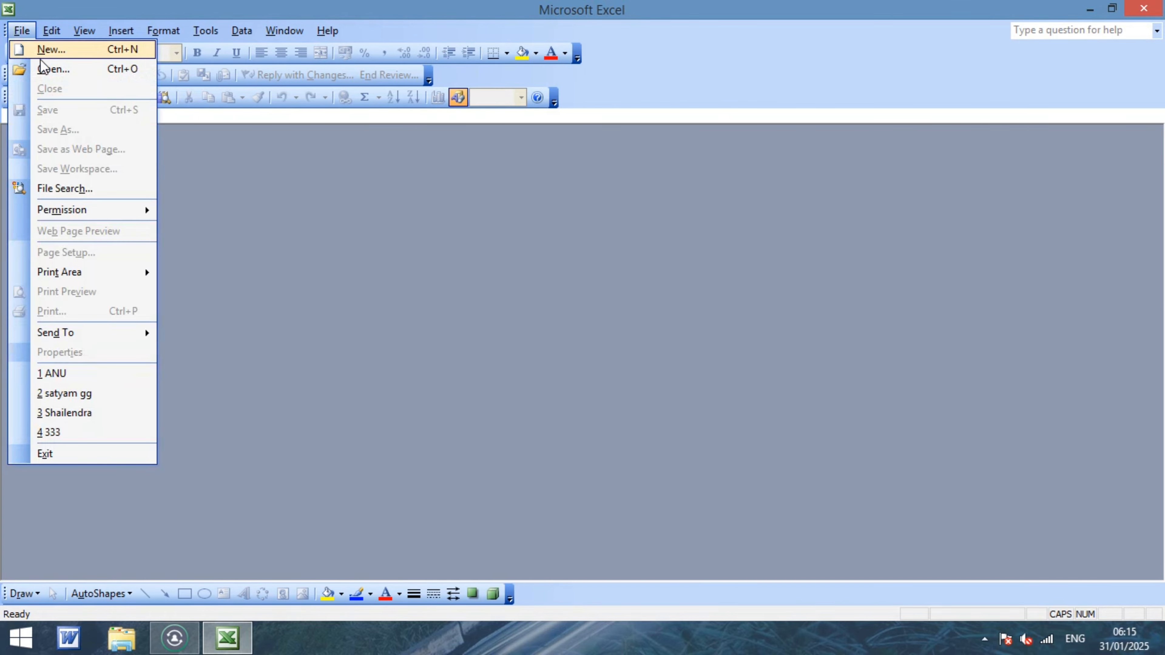
left_click(49, 70)
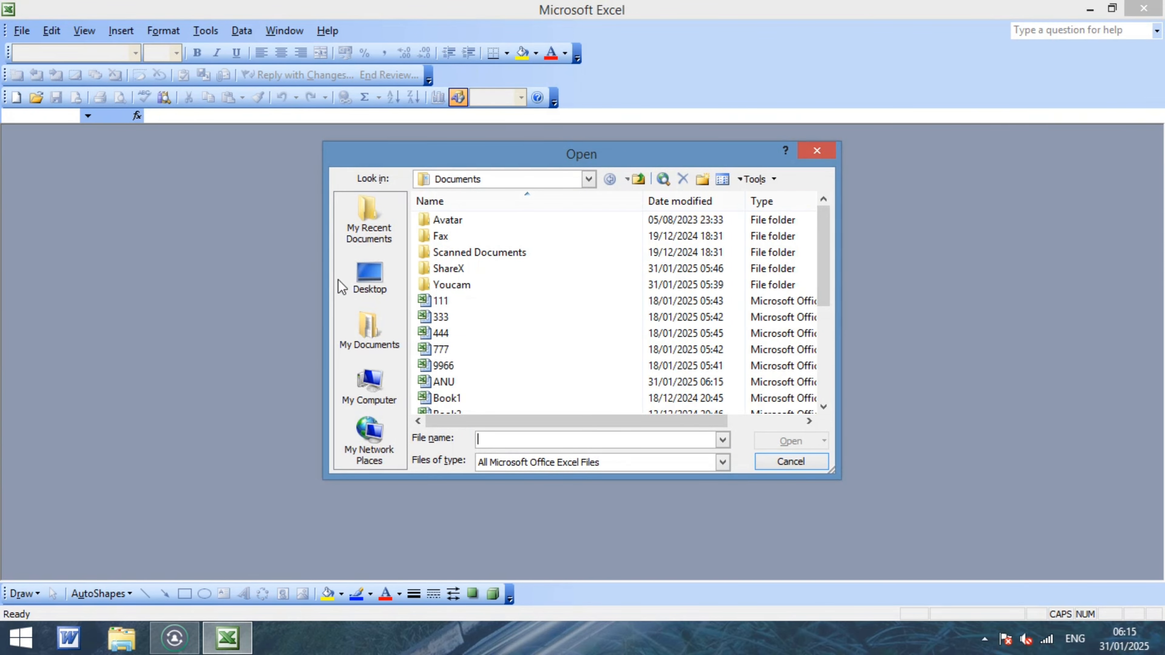
left_click(452, 388)
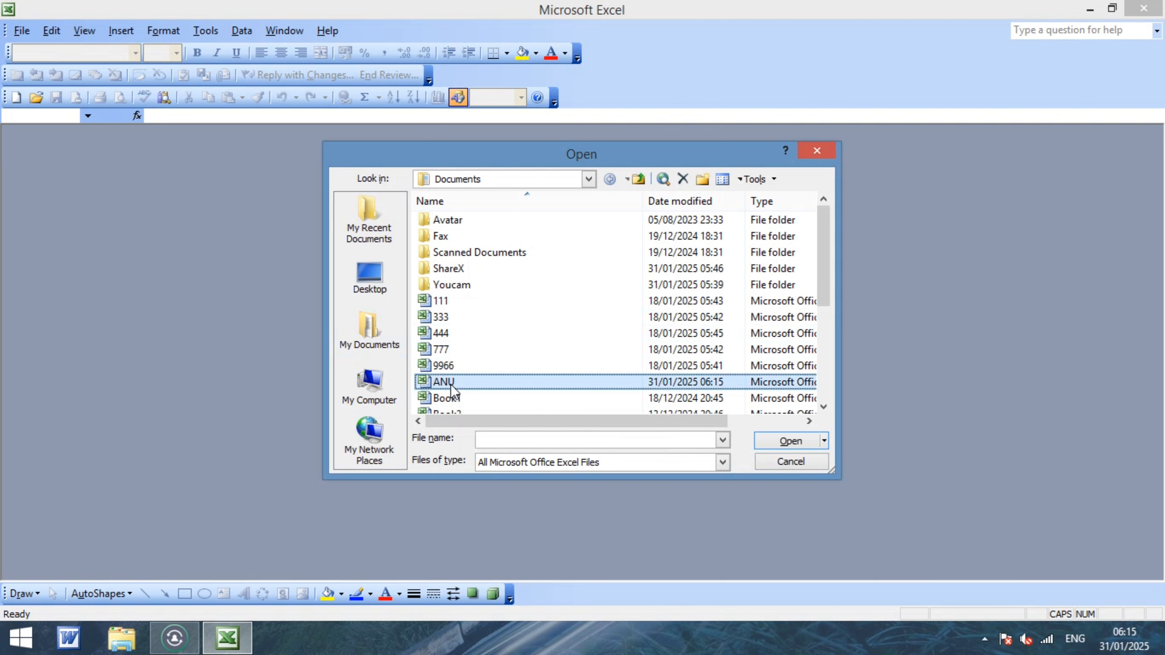
left_click(789, 442)
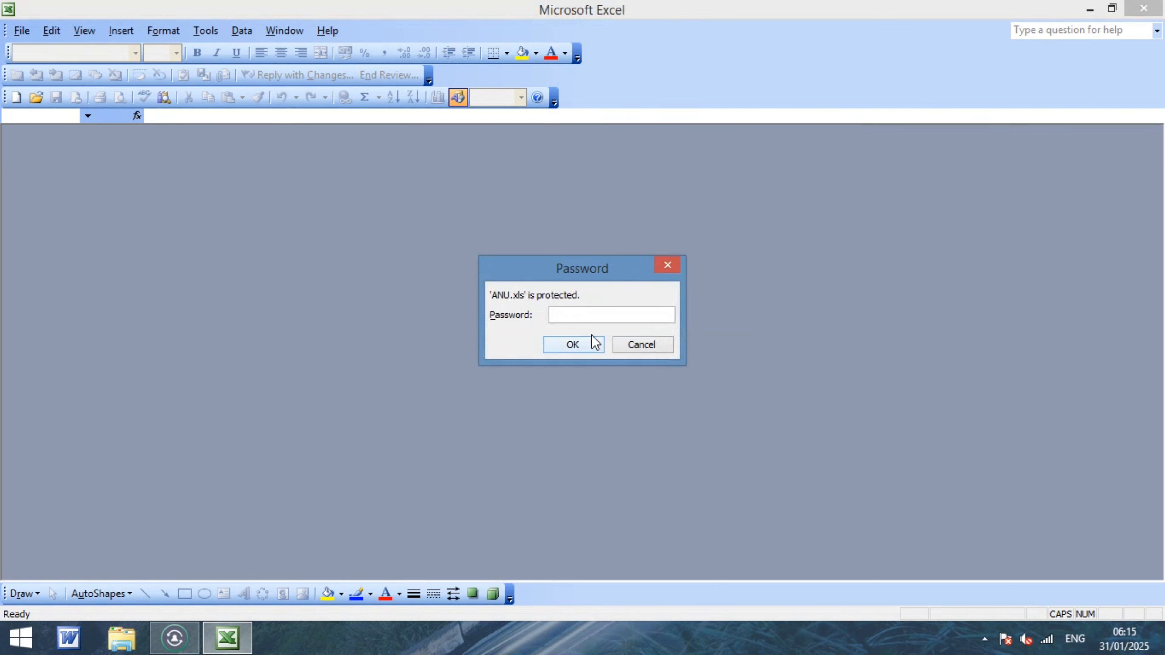
Supply the password to open and the write-access password, then clear the sheet selection.
type("*")
key("Return")
type("*")
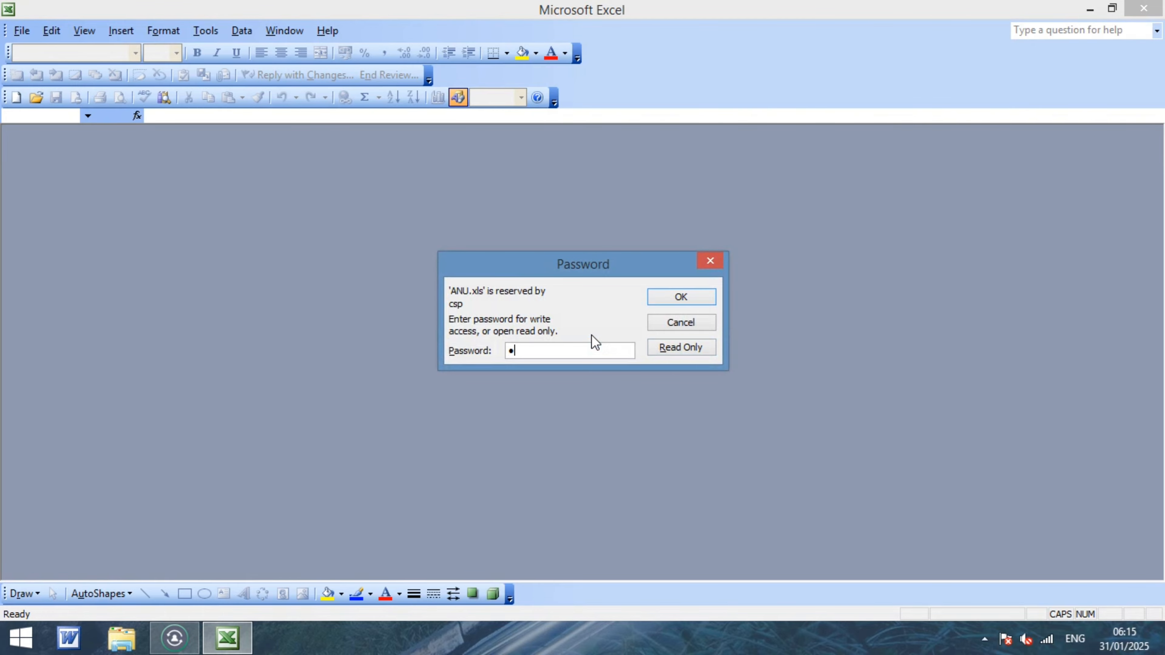
key("Return")
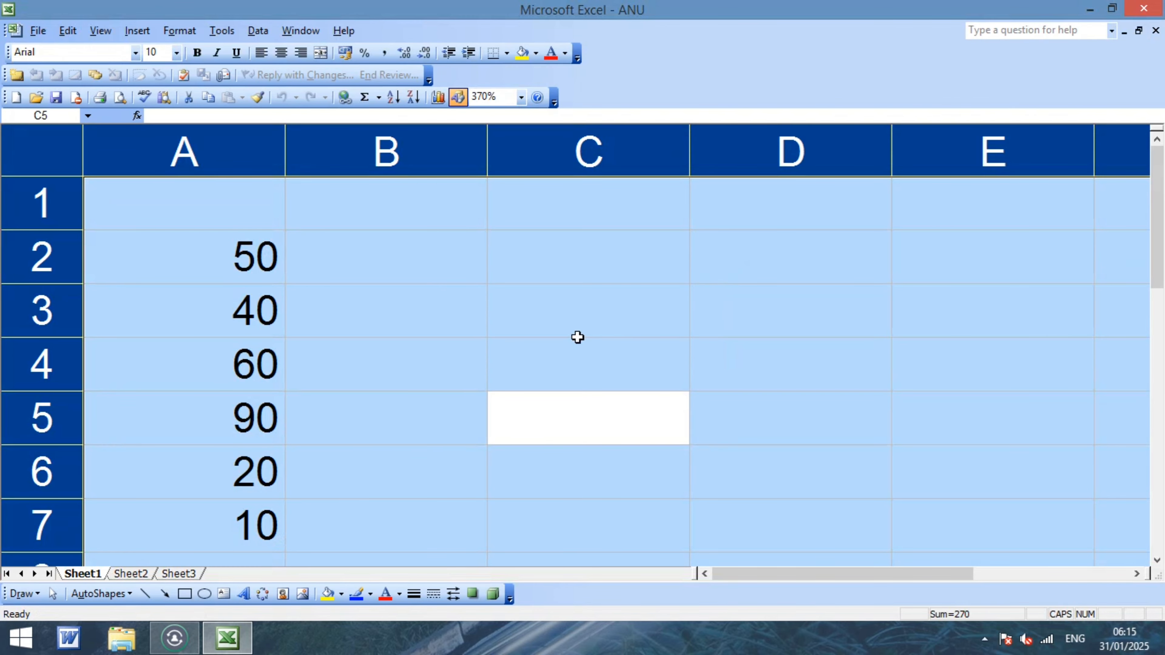
left_click(485, 362)
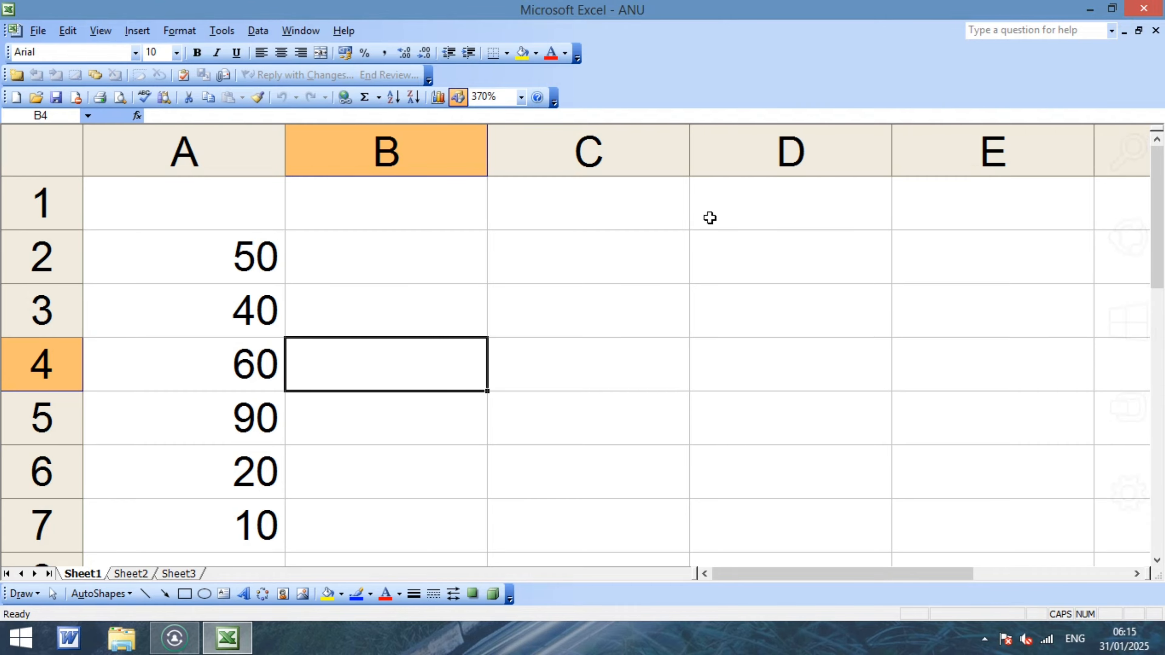
Quit Excel and relaunch Microsoft Office Excel 2003 from the Windows 8 Start screen search.
left_click(1156, 9)
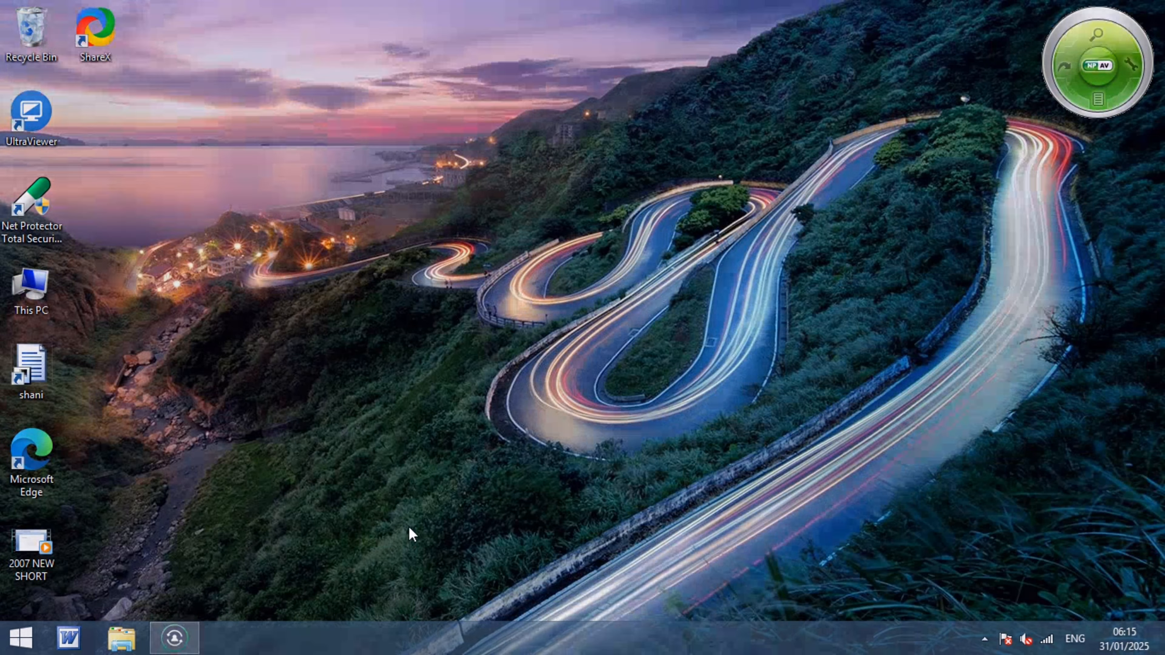
key("super")
left_click(1112, 76)
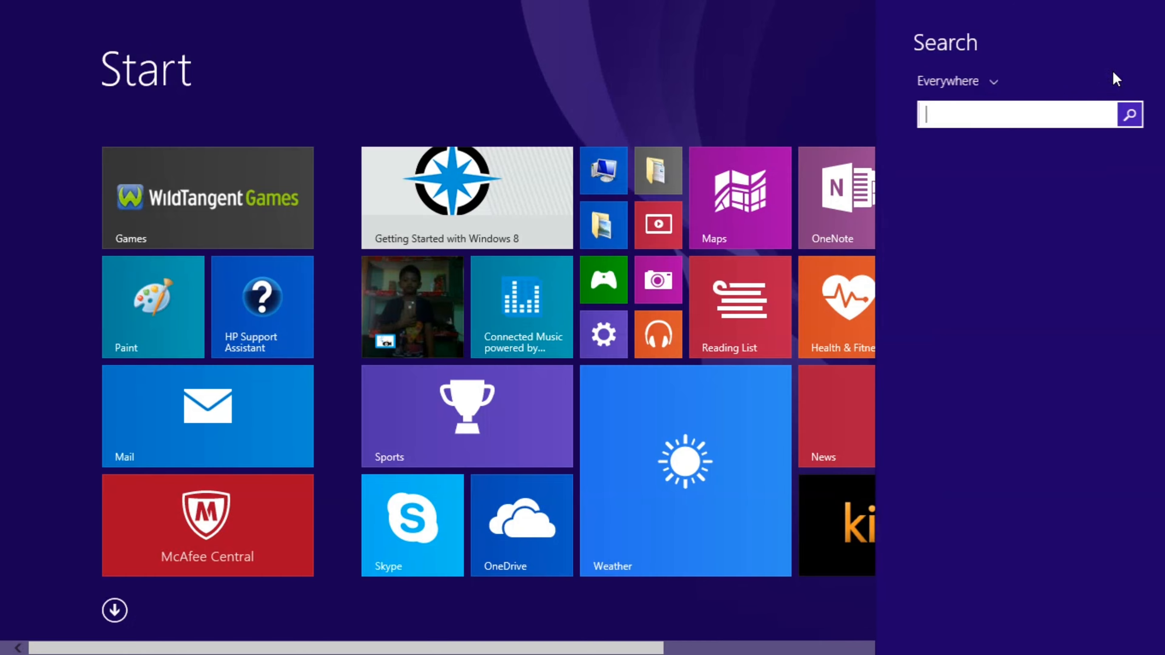
type("Excel 2003")
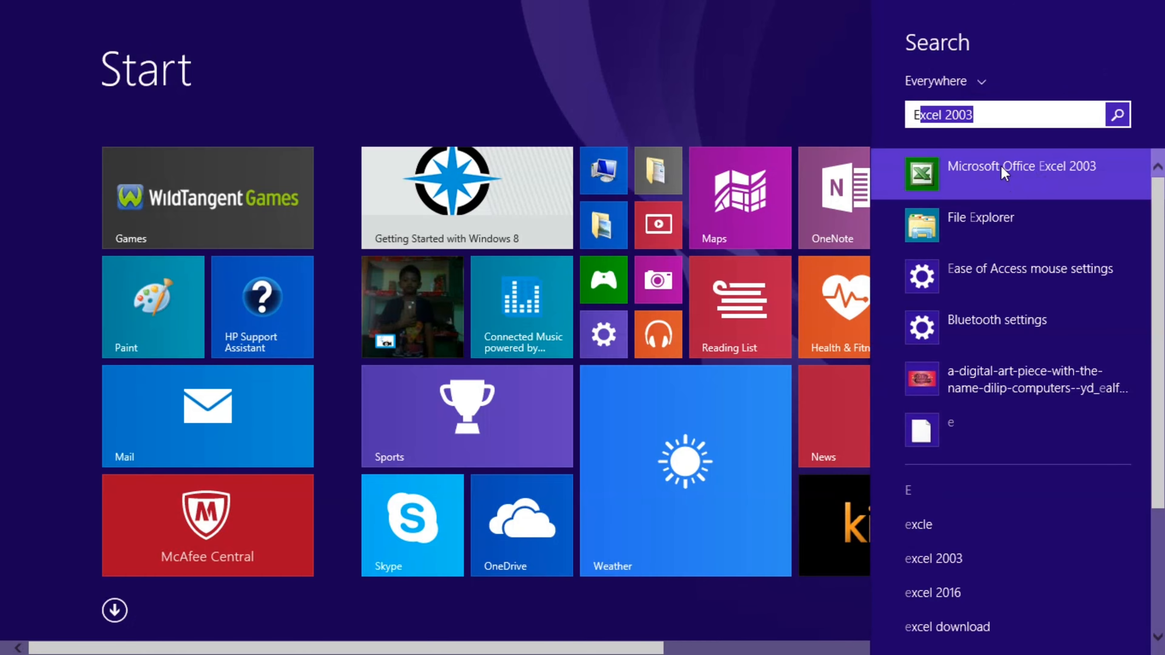
left_click(1002, 166)
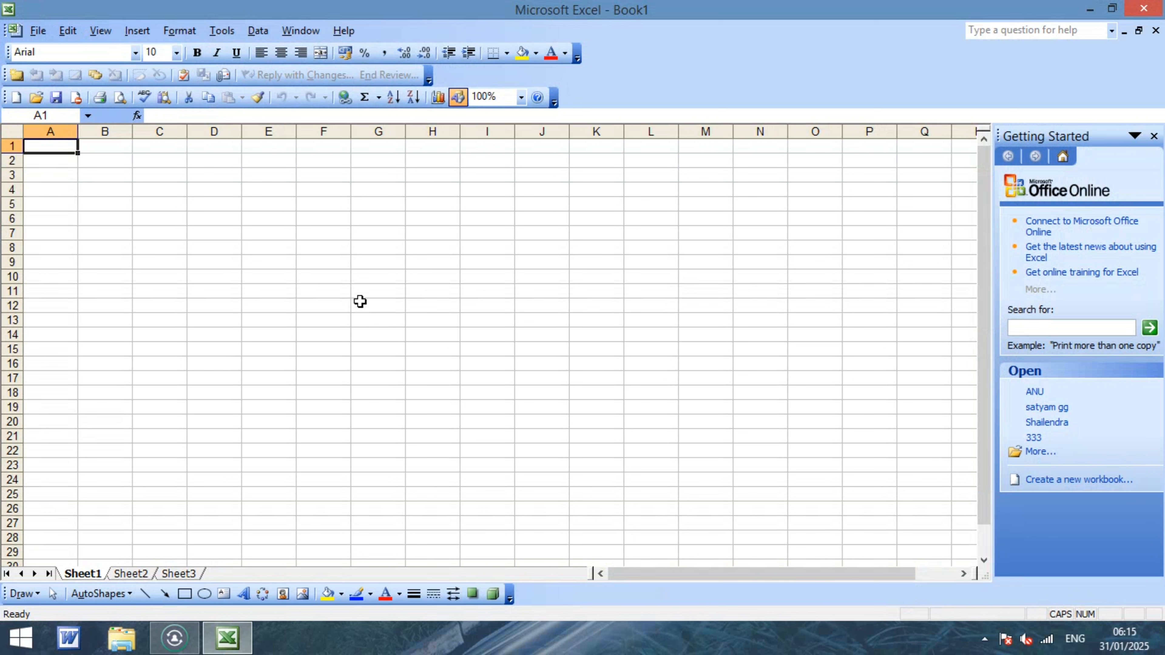
Return to the top of the sheet and close the Getting Started task pane.
left_click(322, 279)
scroll(620, 323, "up", 13)
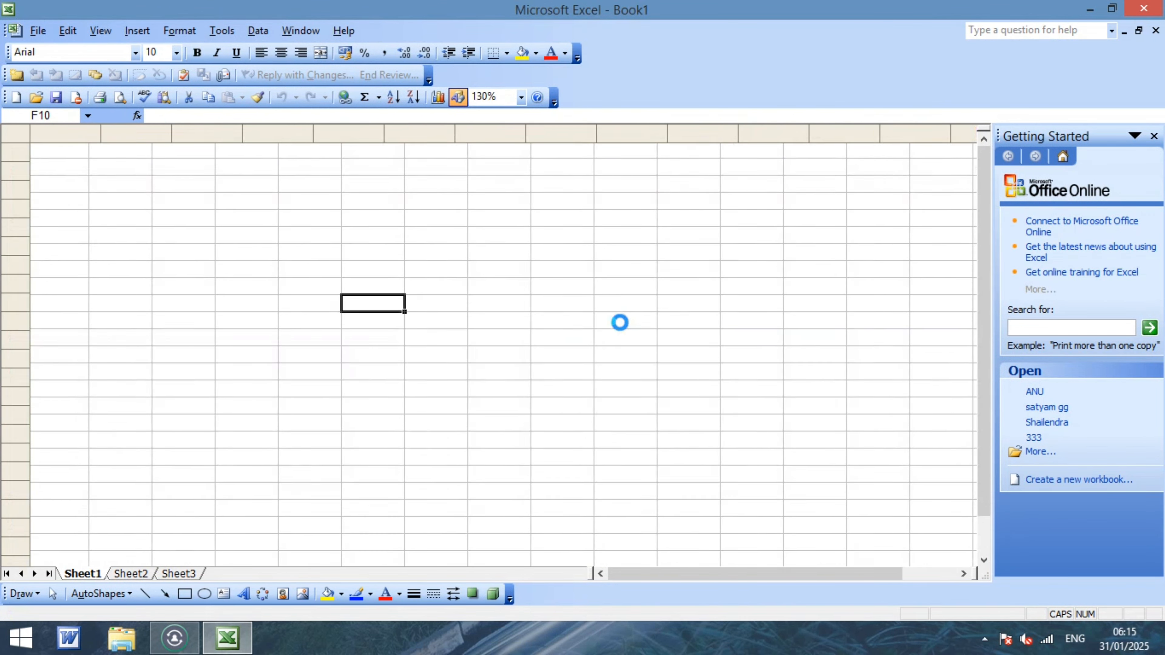
scroll(617, 323, "up", 3)
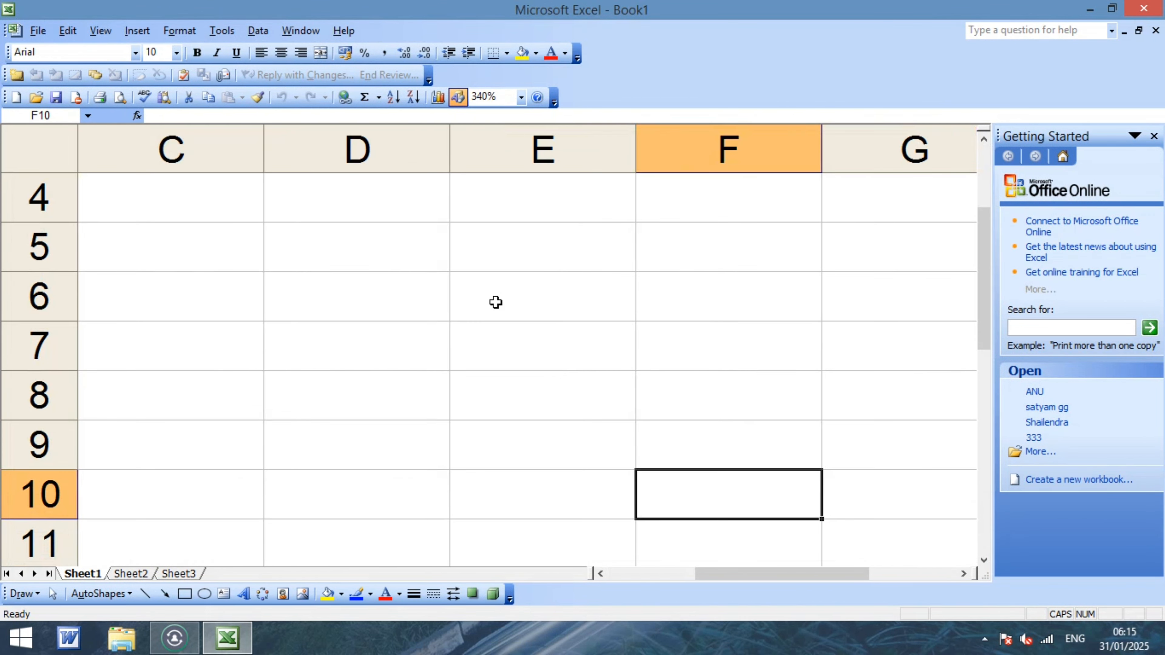
left_click(164, 216)
key("Left")
key("Left")
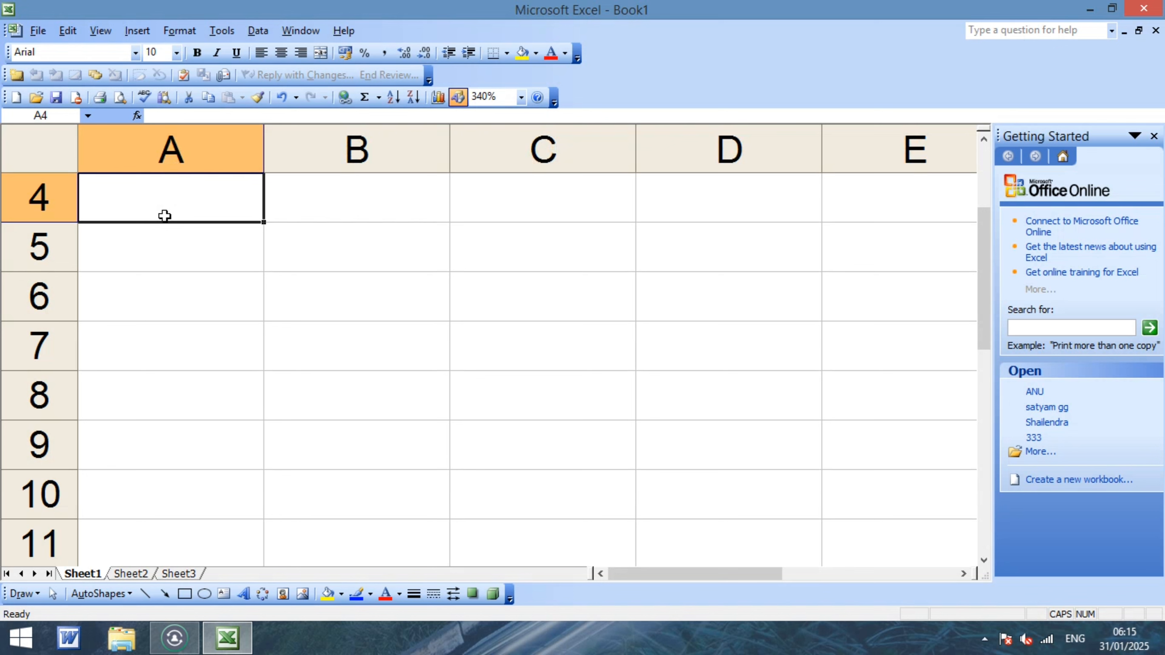
left_click(1154, 135)
Enter 800, 800, 900, 900, 600, 600 into cells B5 through B10.
left_click(303, 301)
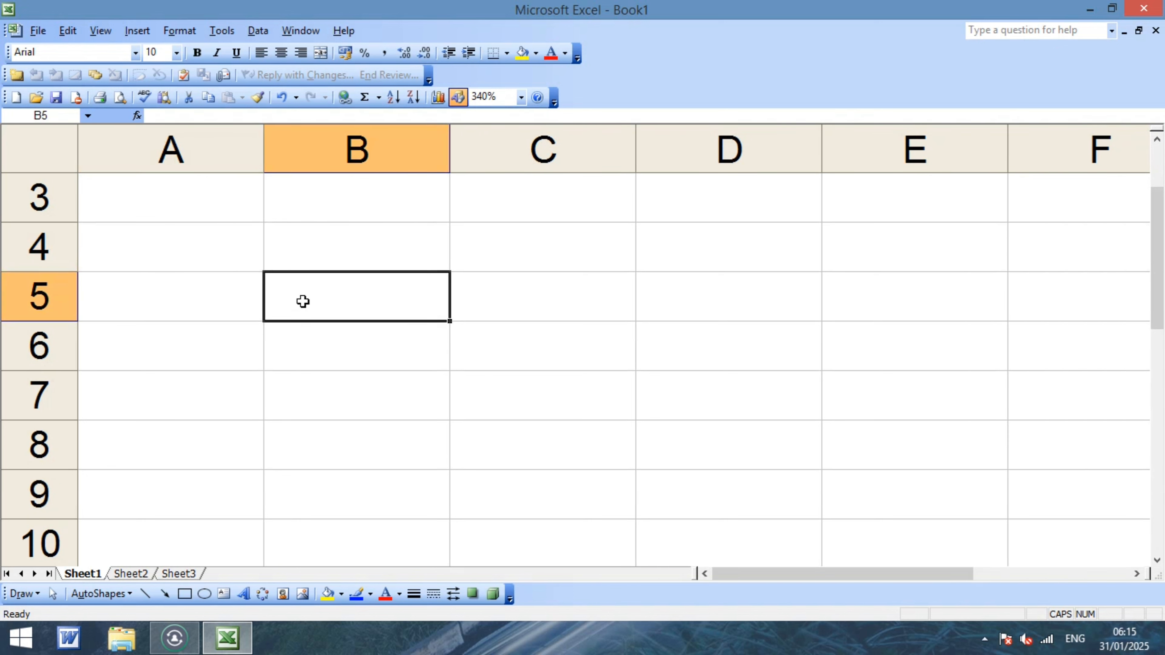
type("800")
key("Return")
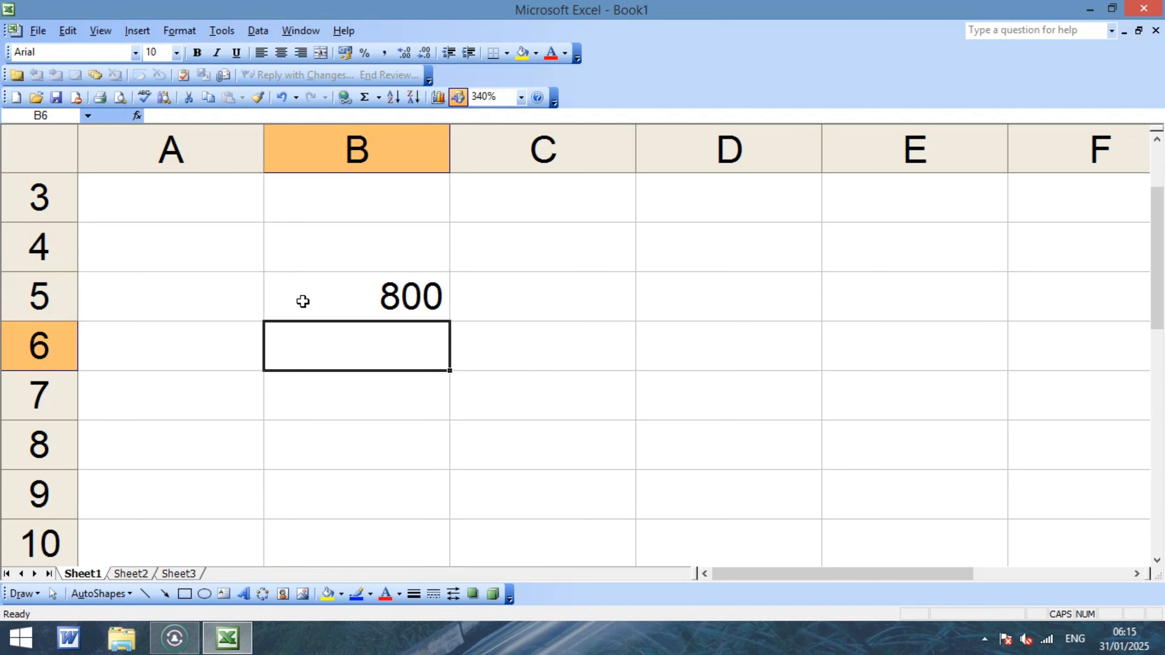
type("800")
key("Return")
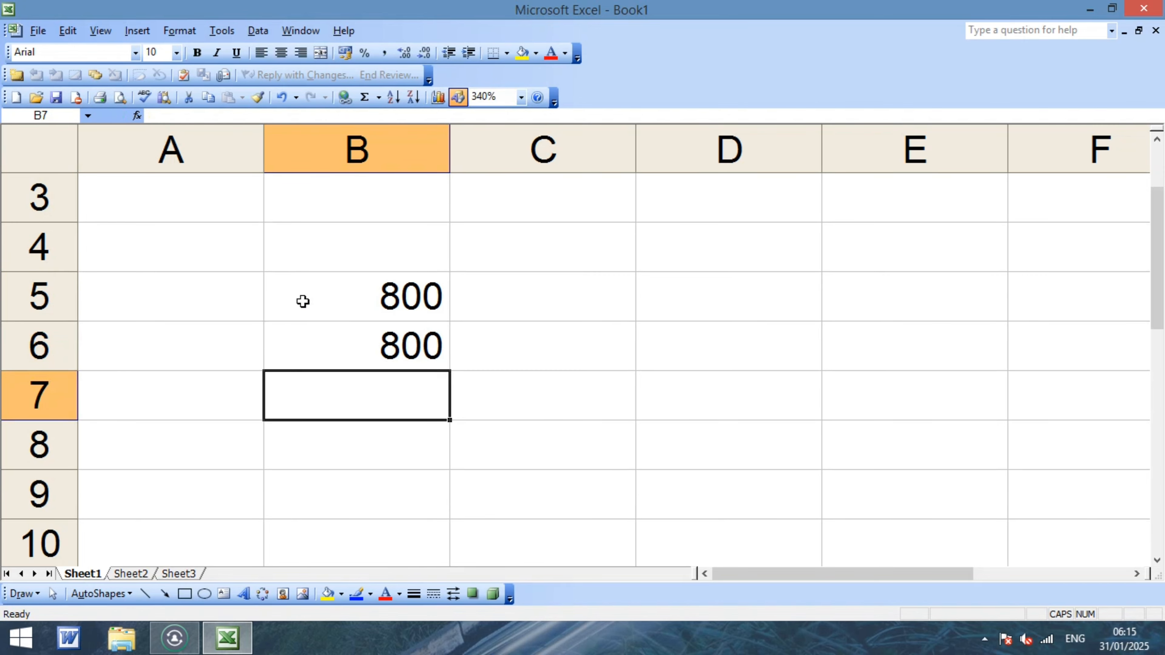
type("900")
key("Return")
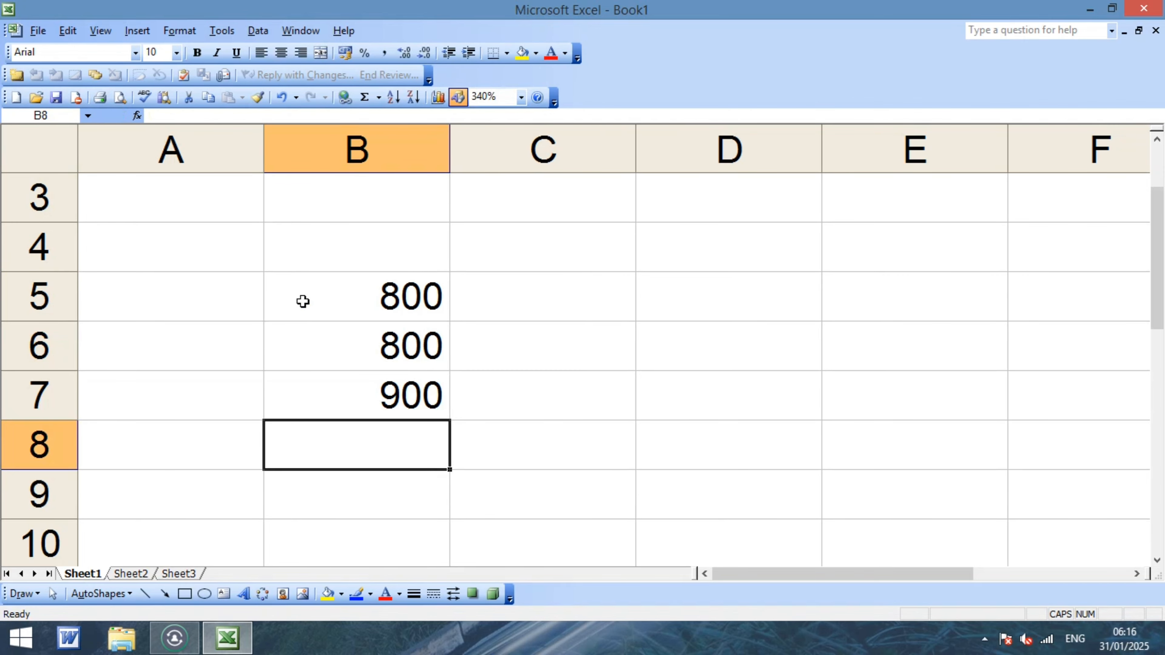
type("900")
key("Return")
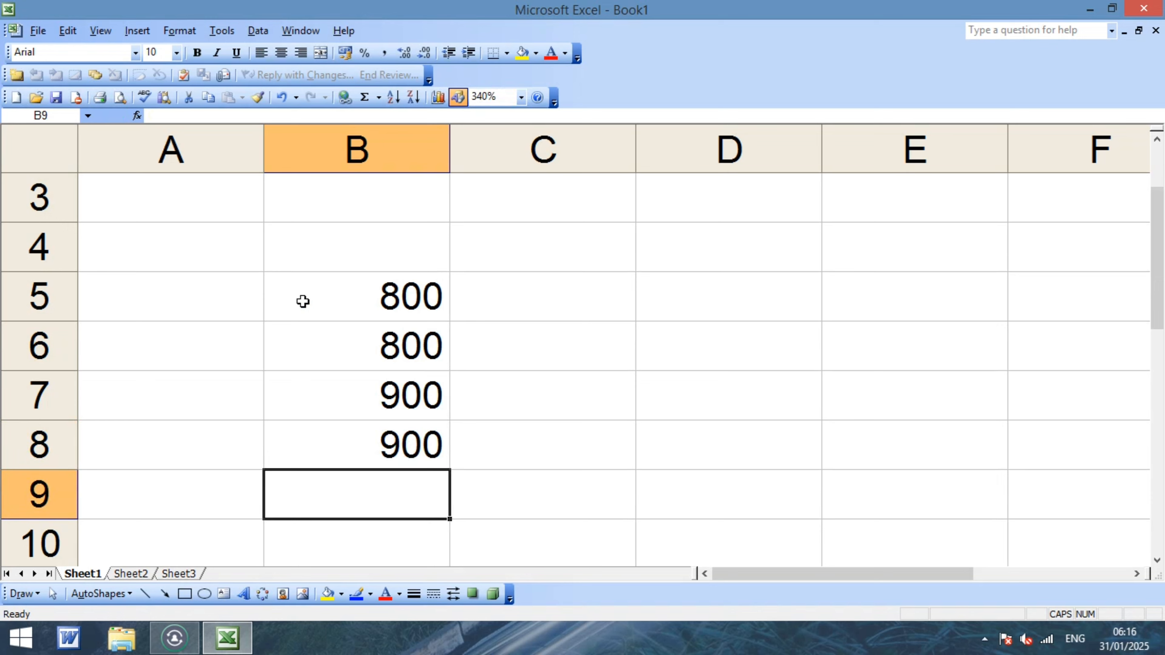
type("600")
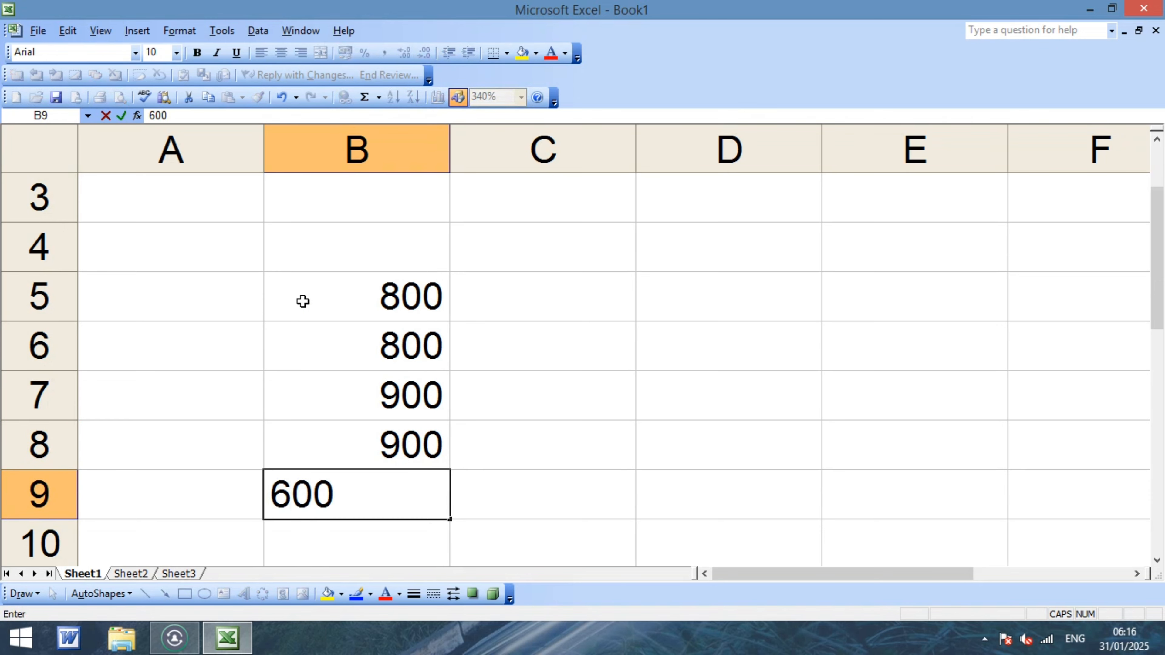
key("Return")
type("600")
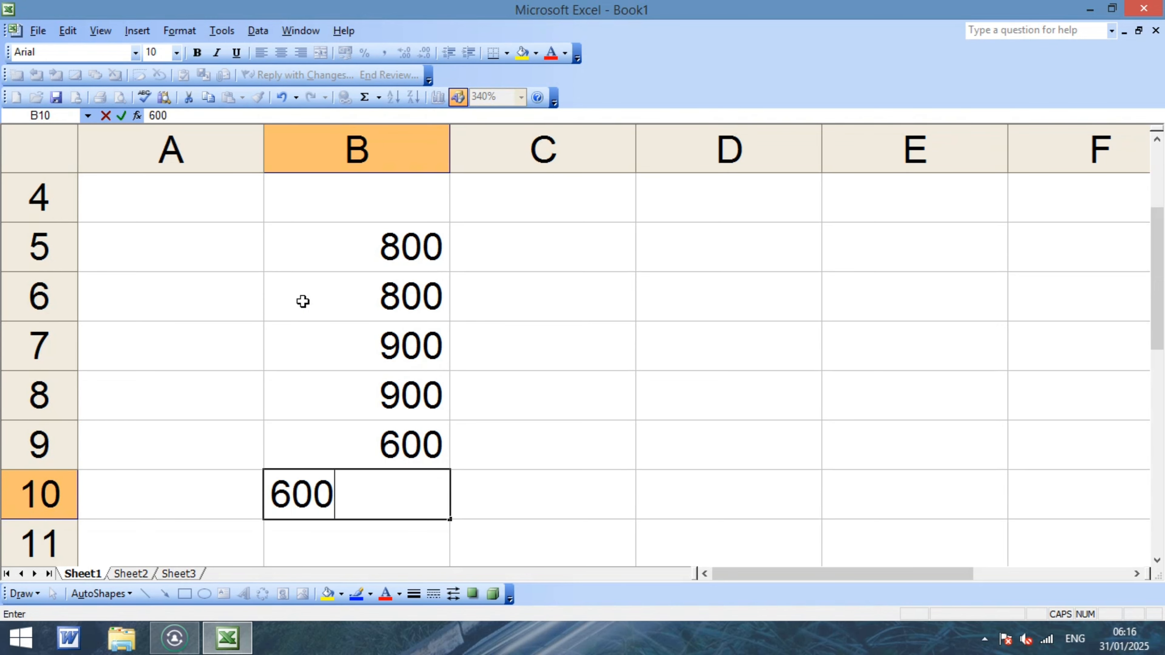
key("Return")
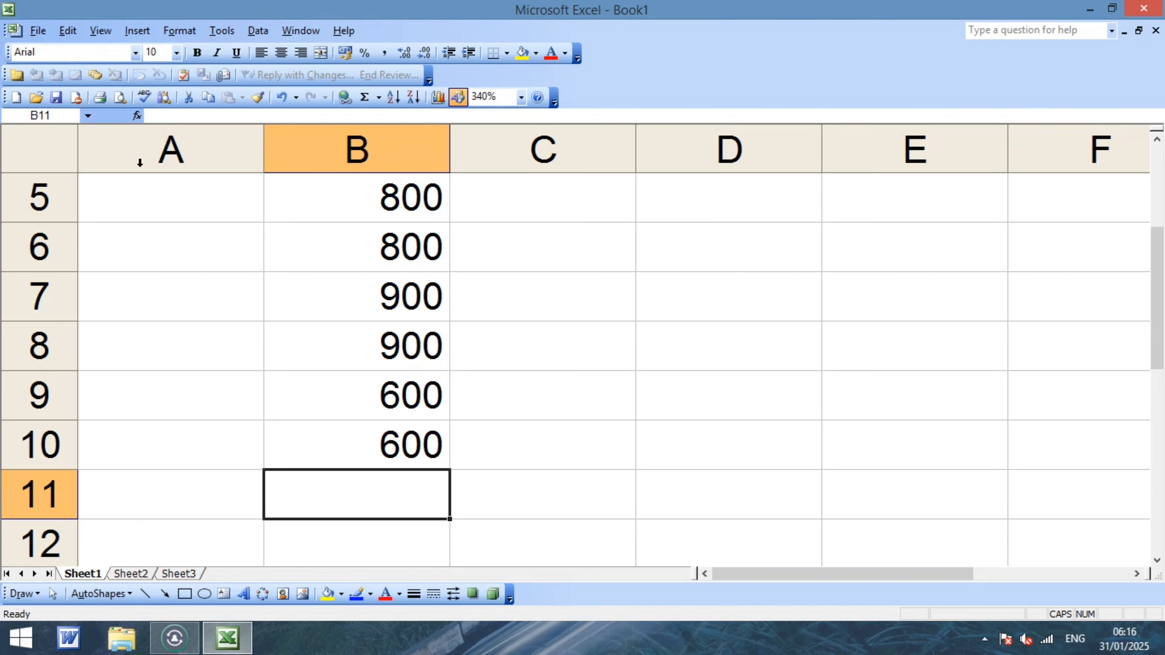
left_click(543, 394)
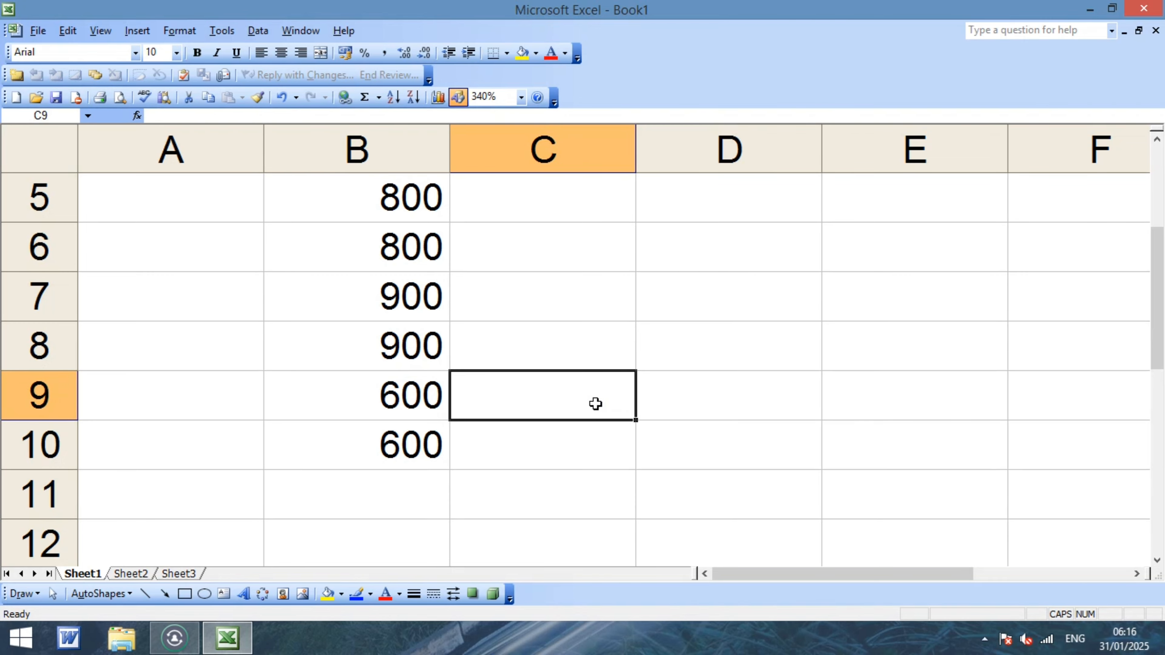
Save the new workbook as RAO in Documents after two abandoned Save As attempts.
key("ctrl+s")
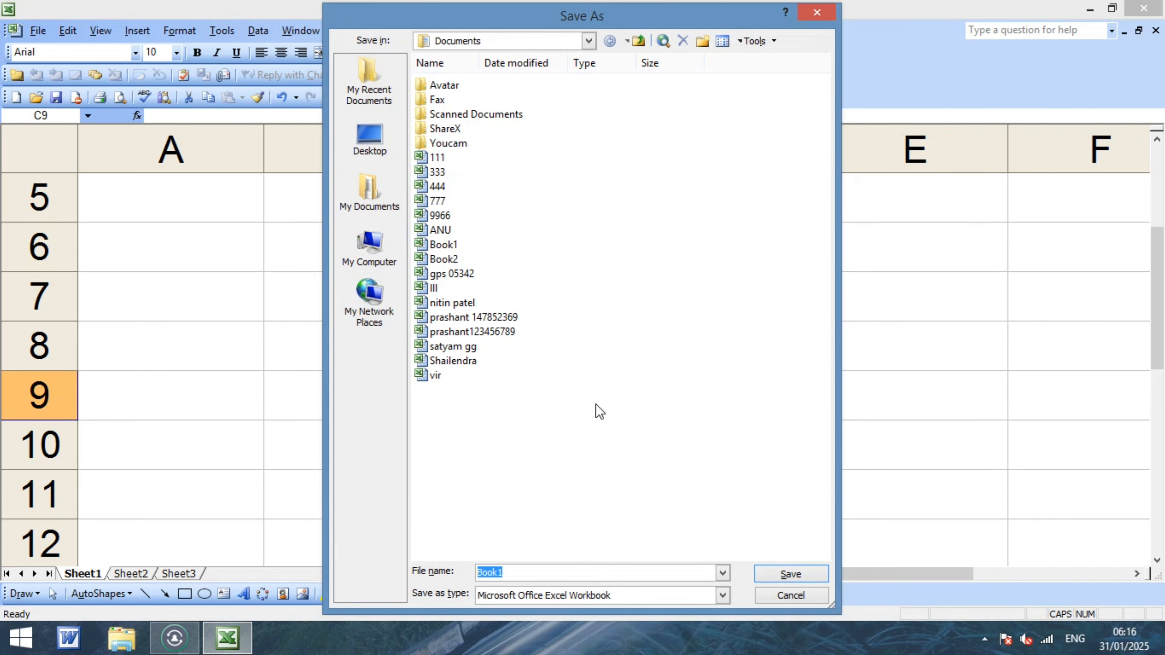
type("R")
key("Escape")
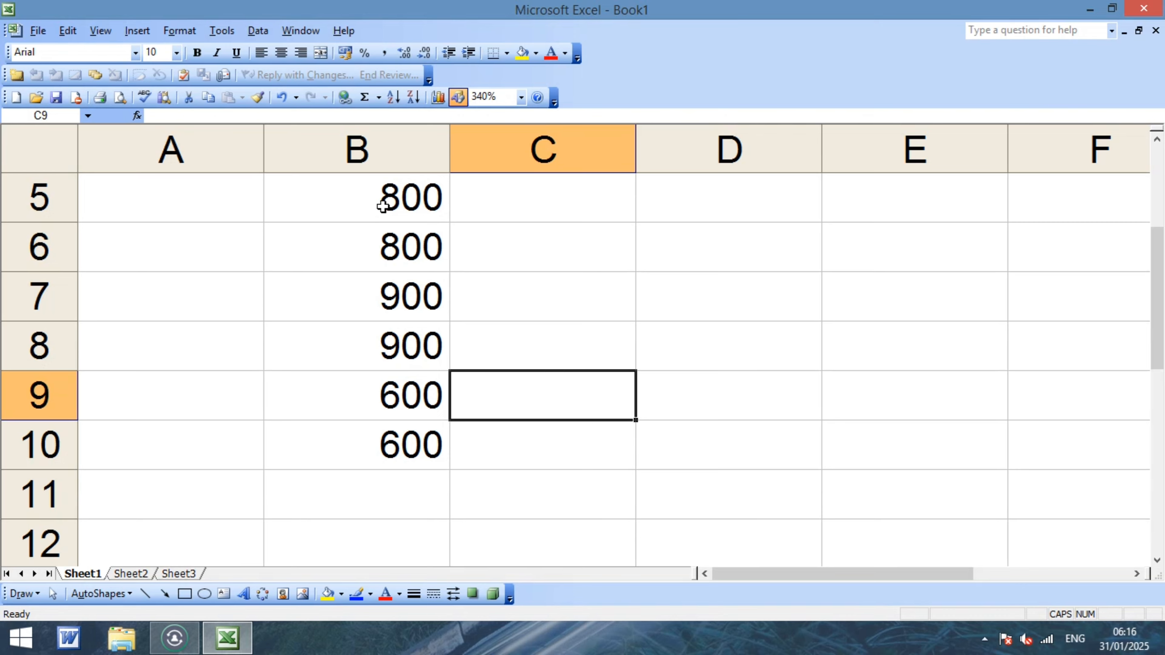
key("ctrl+s")
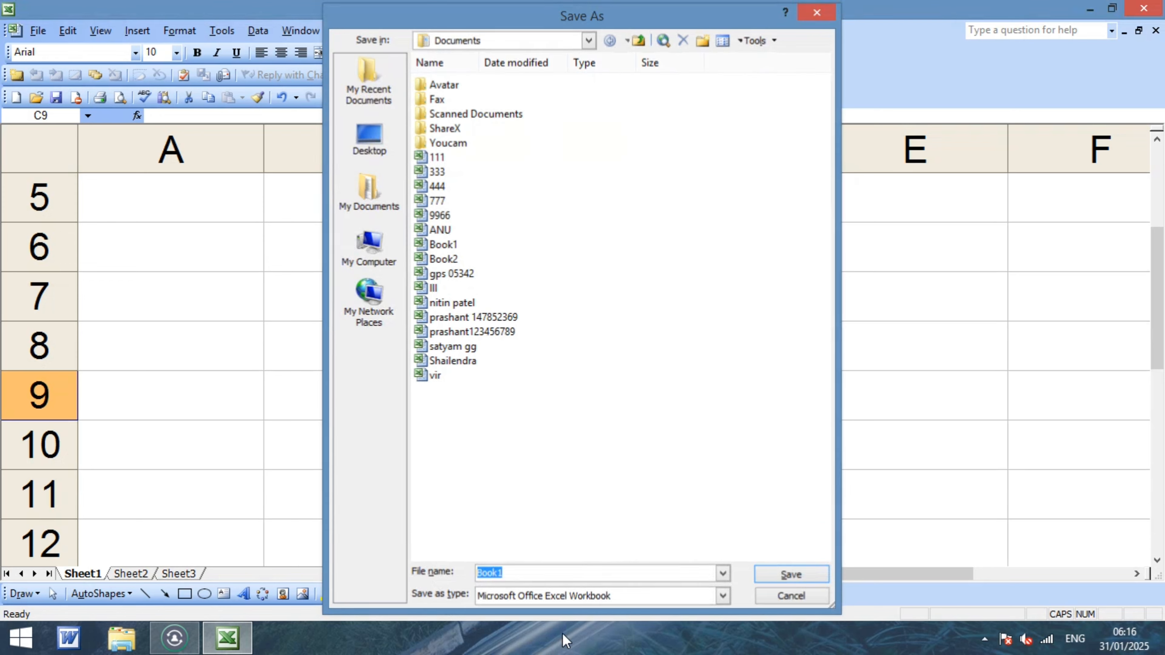
key("Escape")
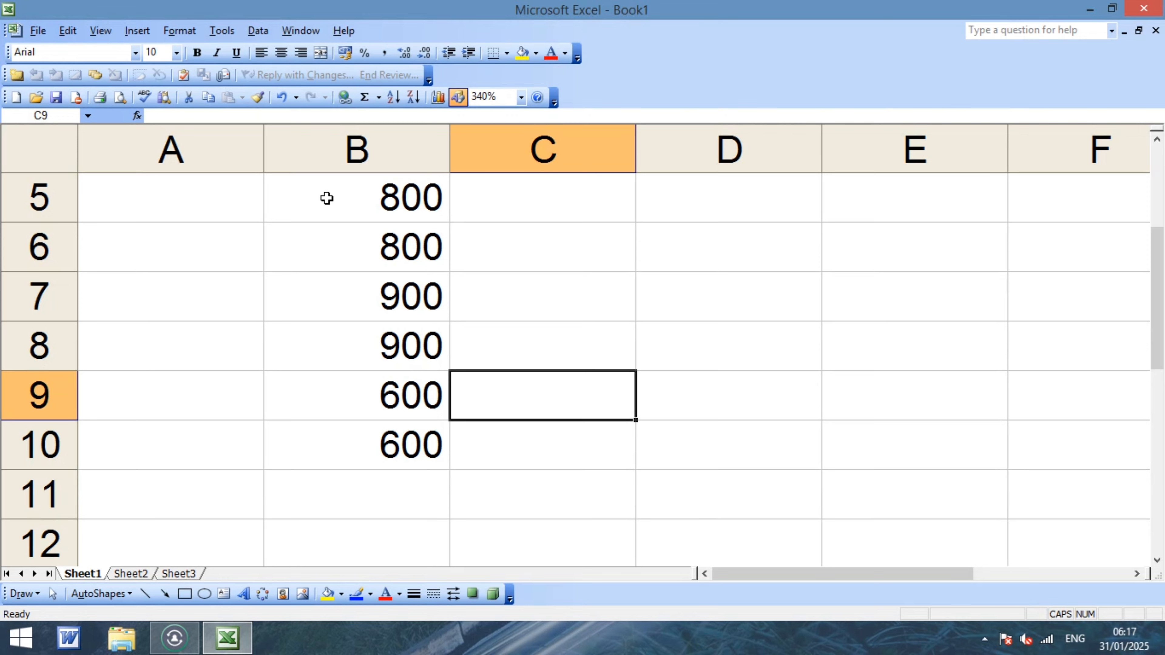
key("ctrl+s")
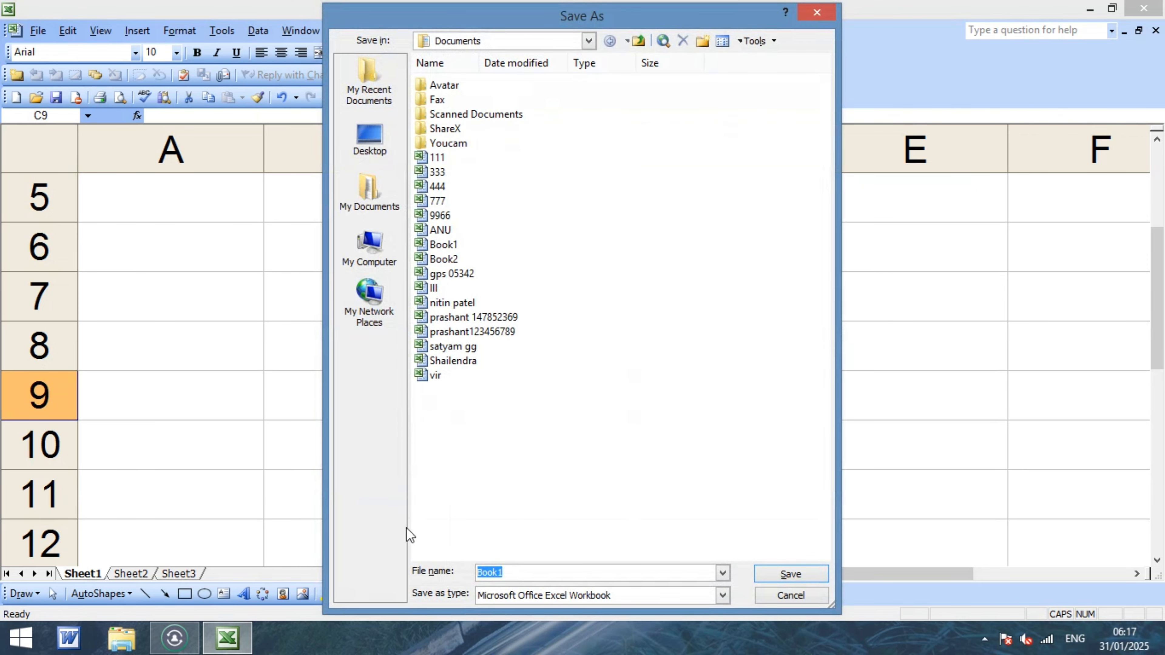
type("RAO")
left_click(798, 576)
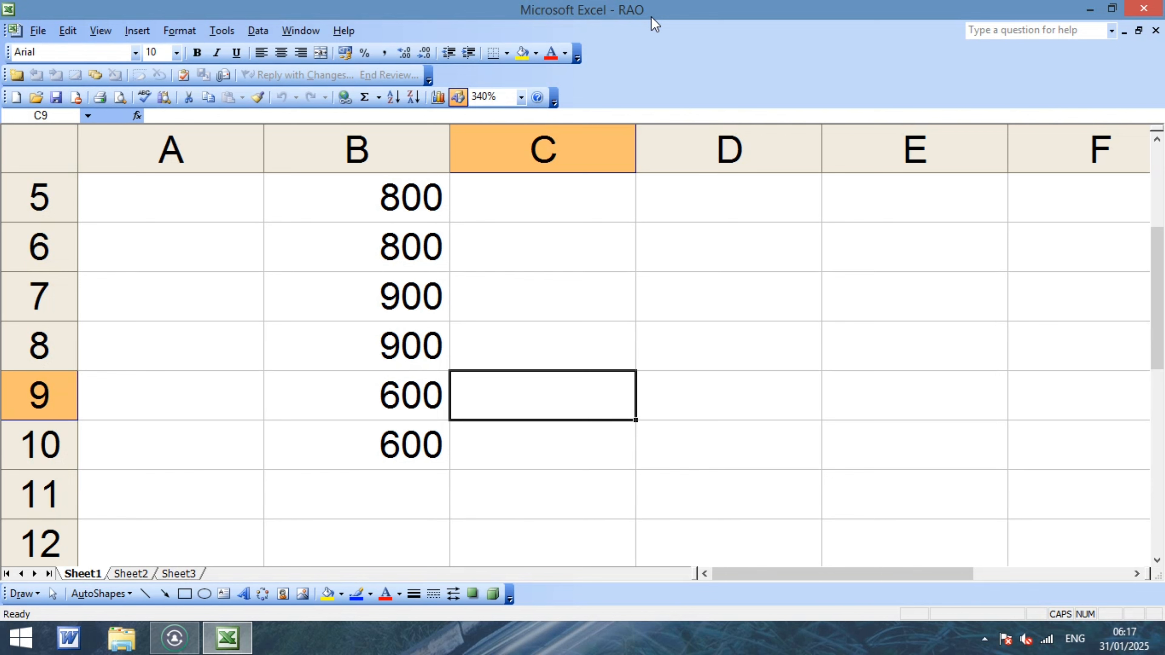
Show the Security settings in the Tools > Options dialog.
left_click(229, 32)
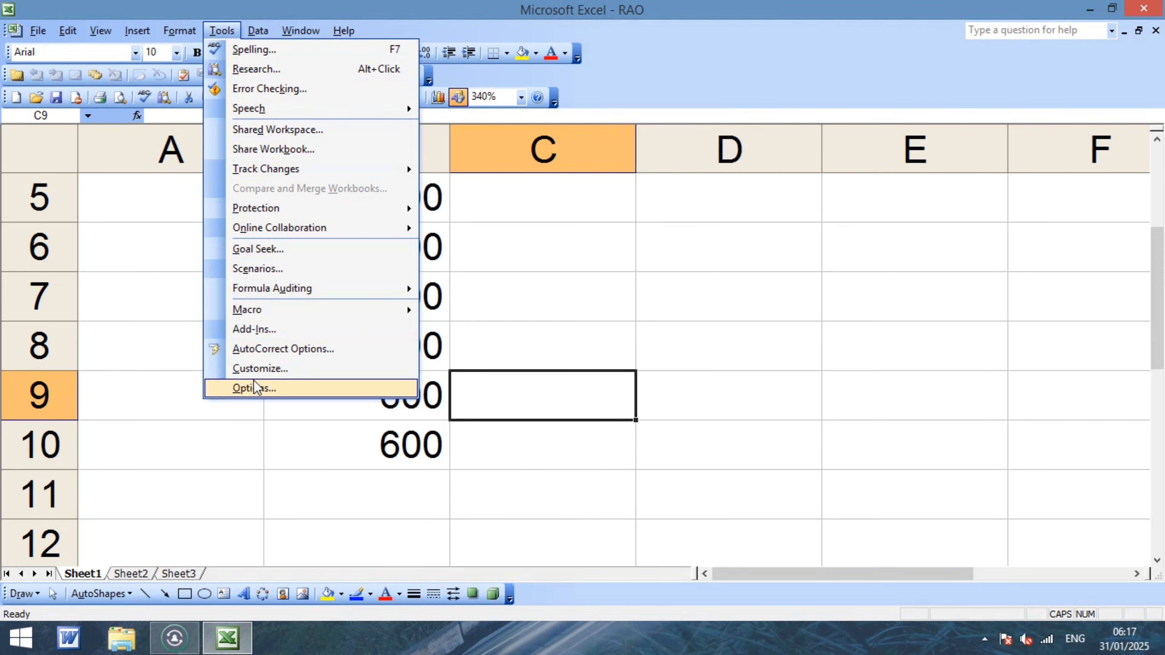
left_click(254, 388)
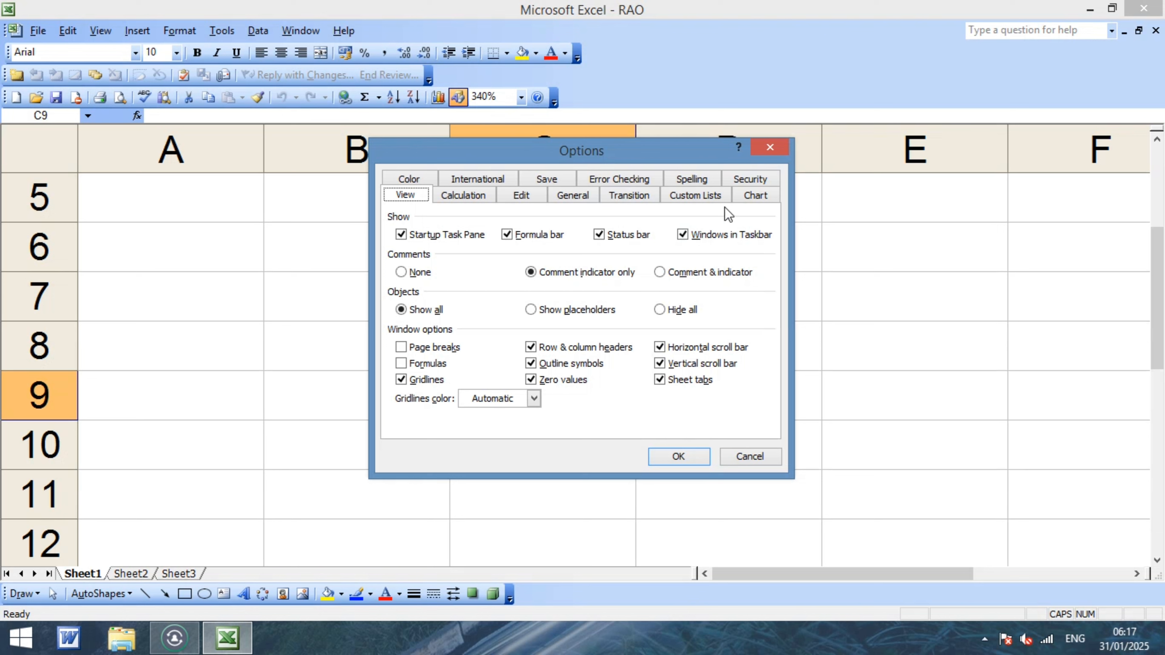
left_click(747, 179)
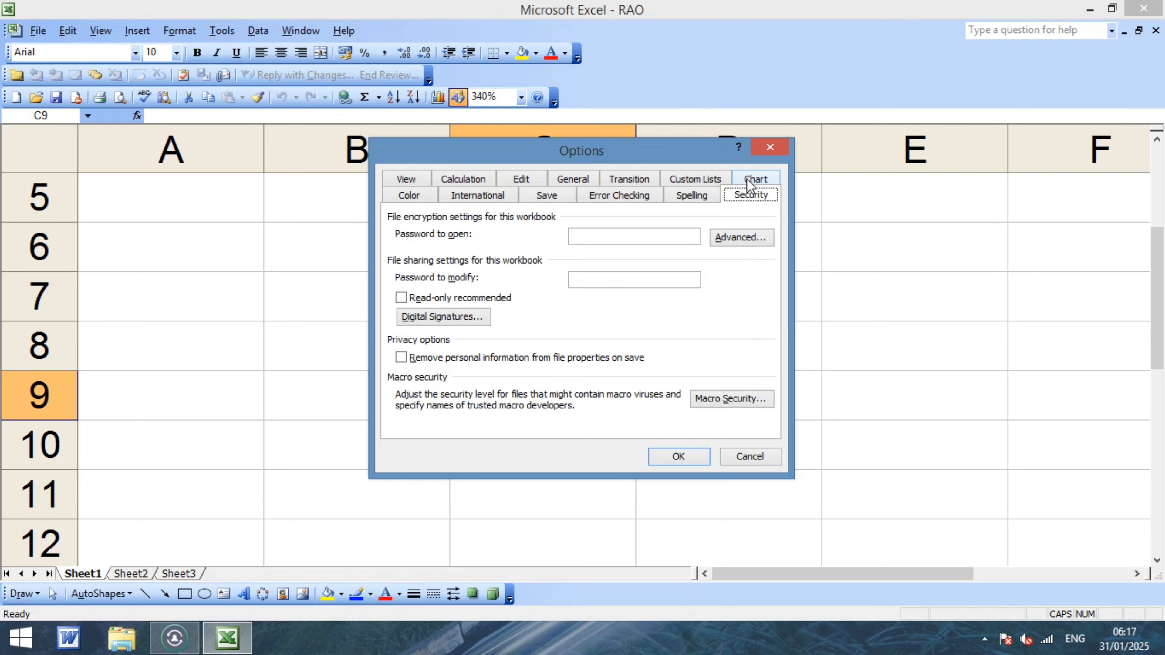
Enter a password to open and a password to modify, then confirm both.
left_click(597, 238)
type("1")
left_click(611, 277)
type("1")
left_click(678, 457)
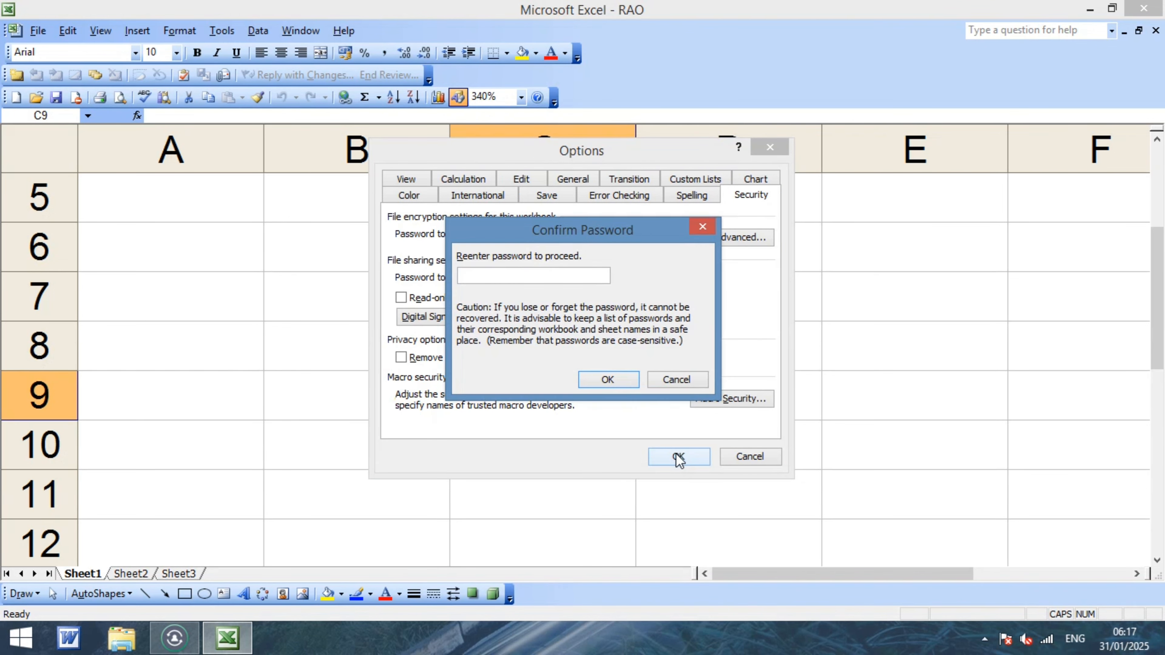
type("1")
left_click(609, 380)
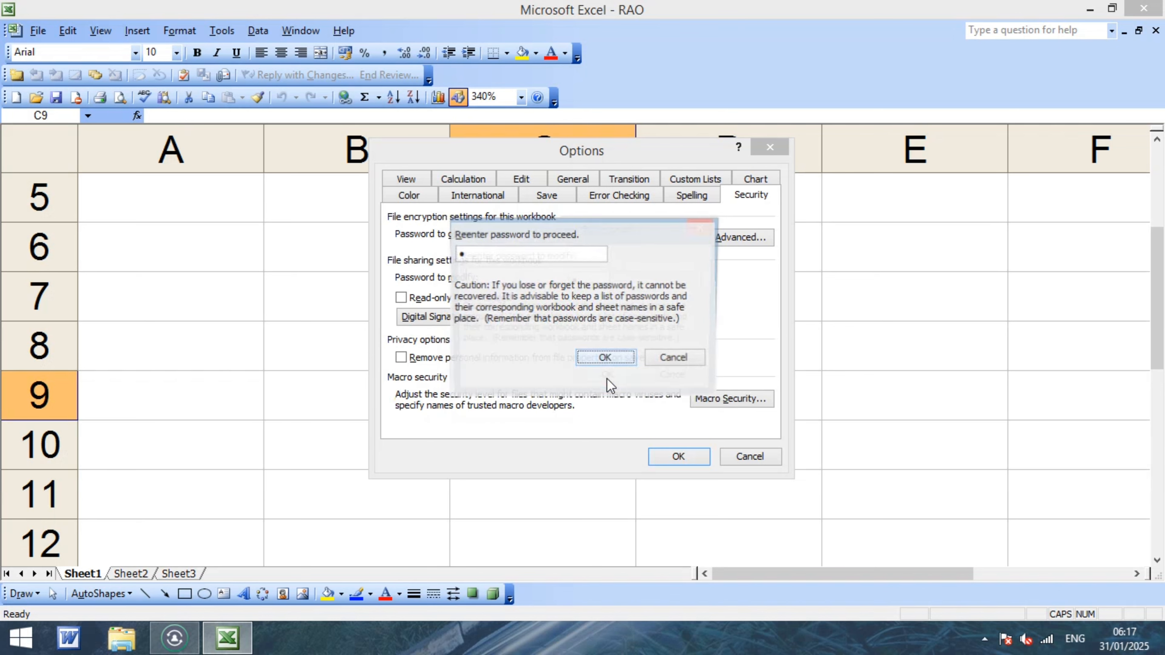
type("1")
left_click(606, 379)
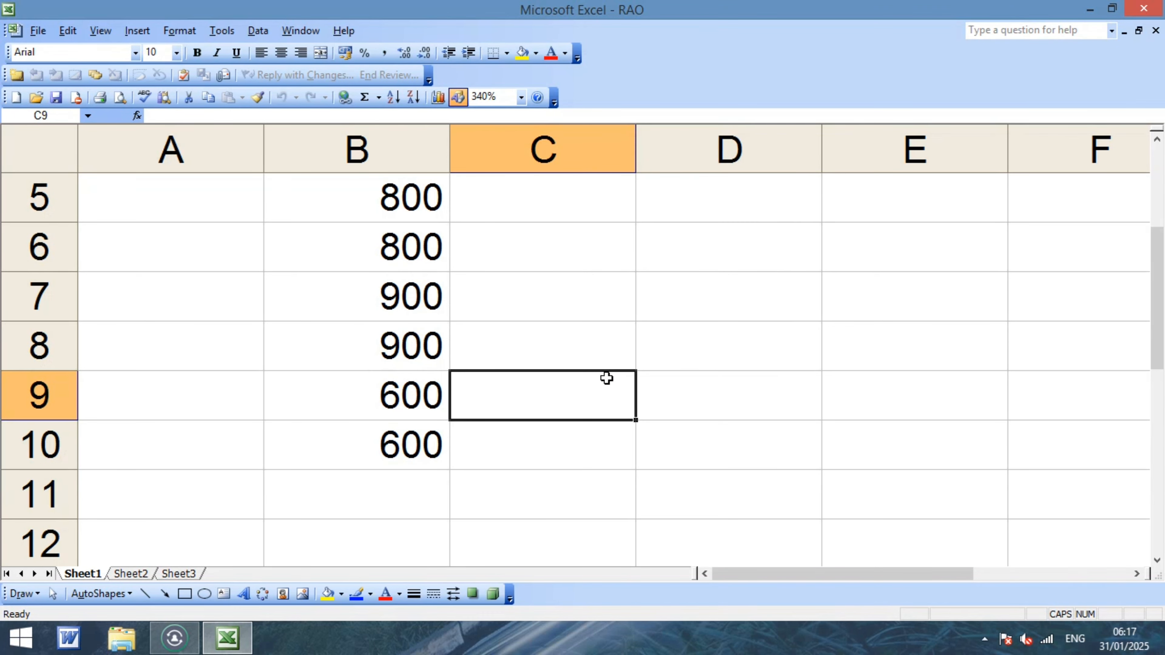
Select the entire RAO worksheet, then close the workbook and exit Excel.
scroll(354, 460, "up", 2)
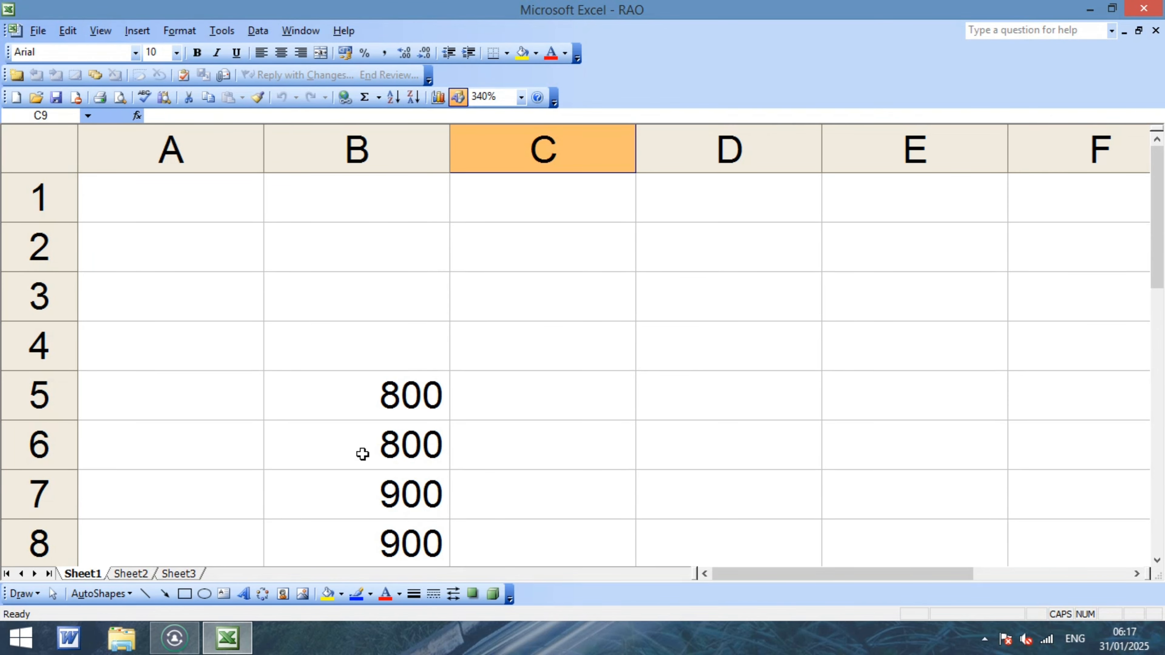
key("ctrl+a")
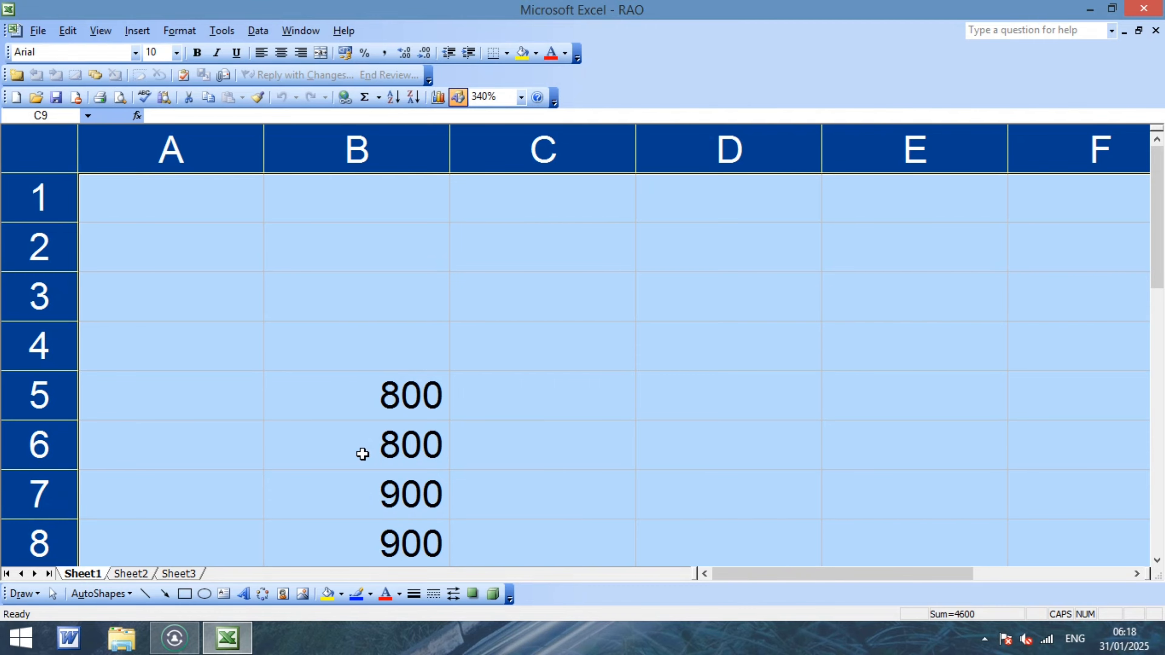
left_click(1145, 8)
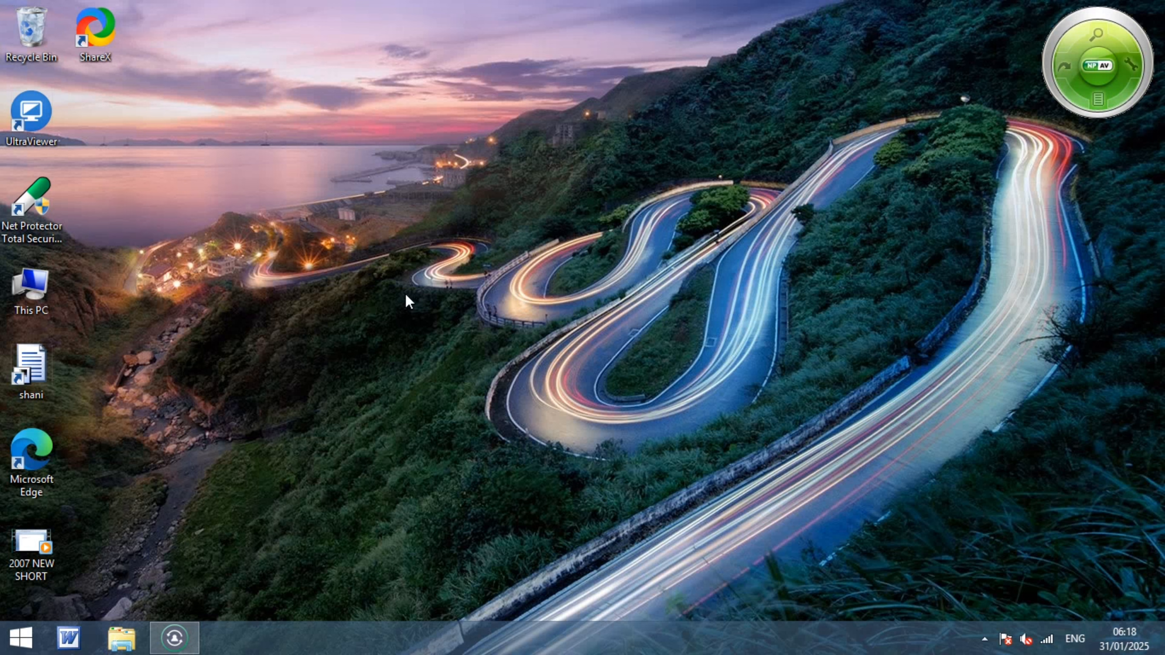
Dismiss a stray File Explorer window and relaunch Excel 2003 from the Start screen search.
key("super+e")
left_click(658, 36)
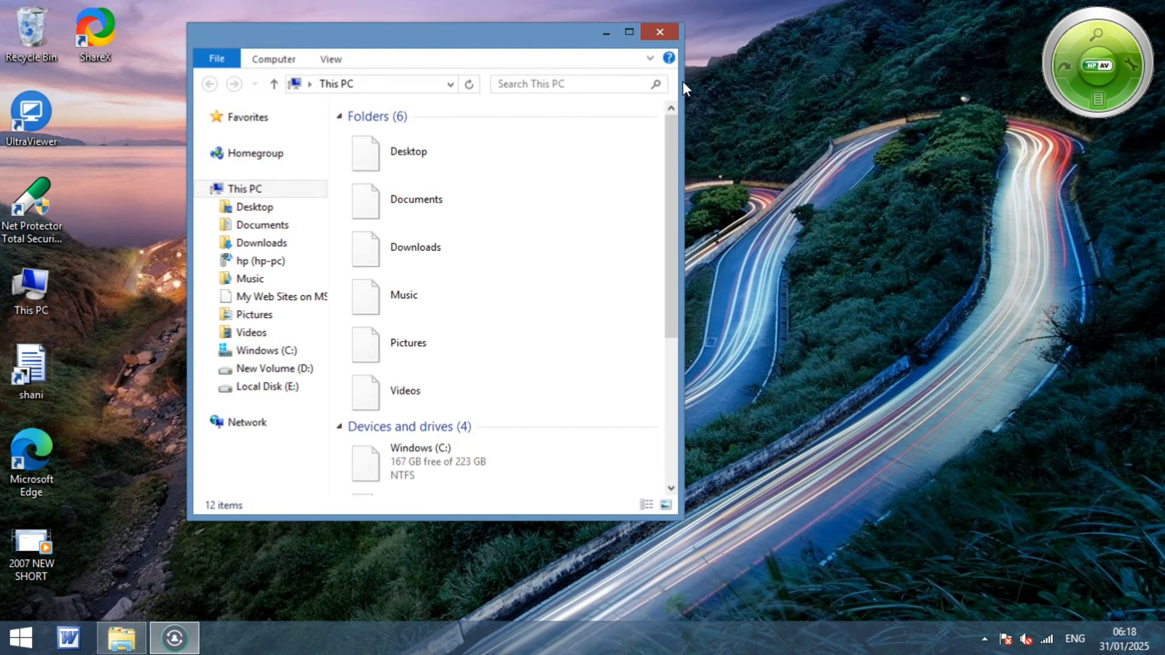
key("super")
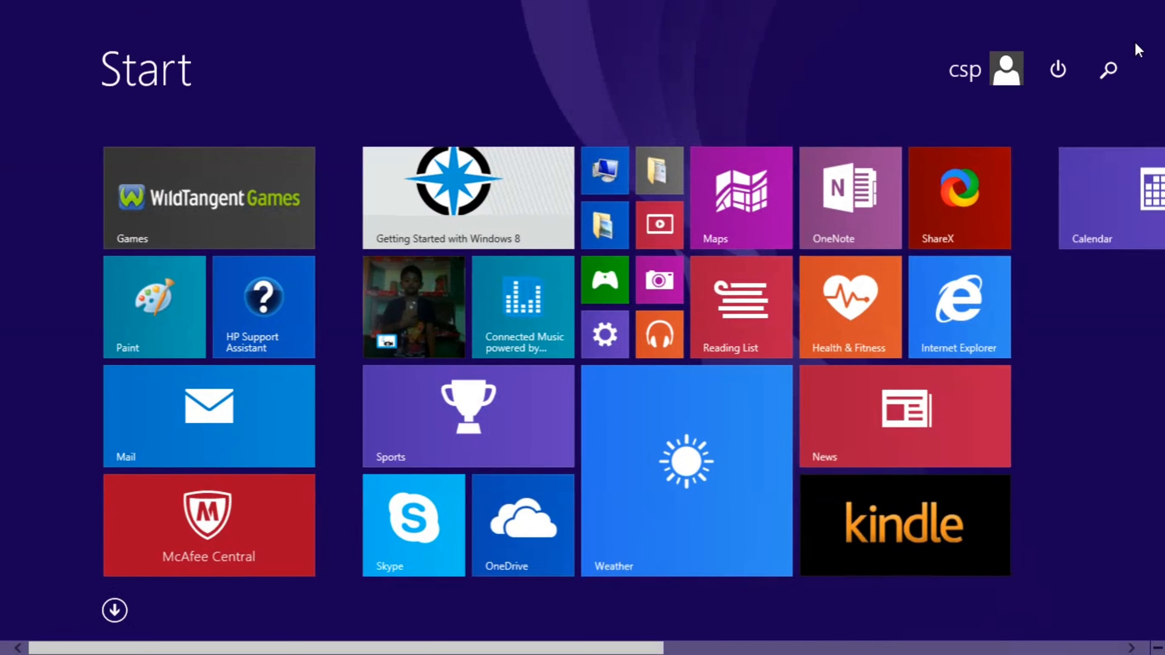
left_click(1109, 71)
type("Excel 2003")
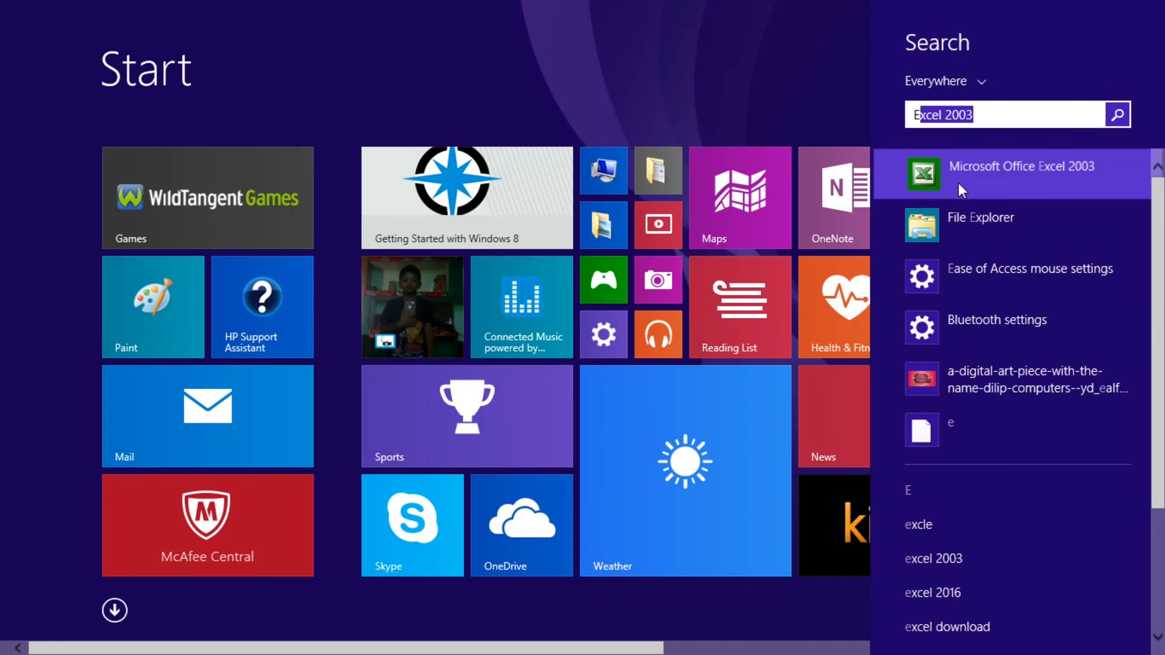
left_click(961, 190)
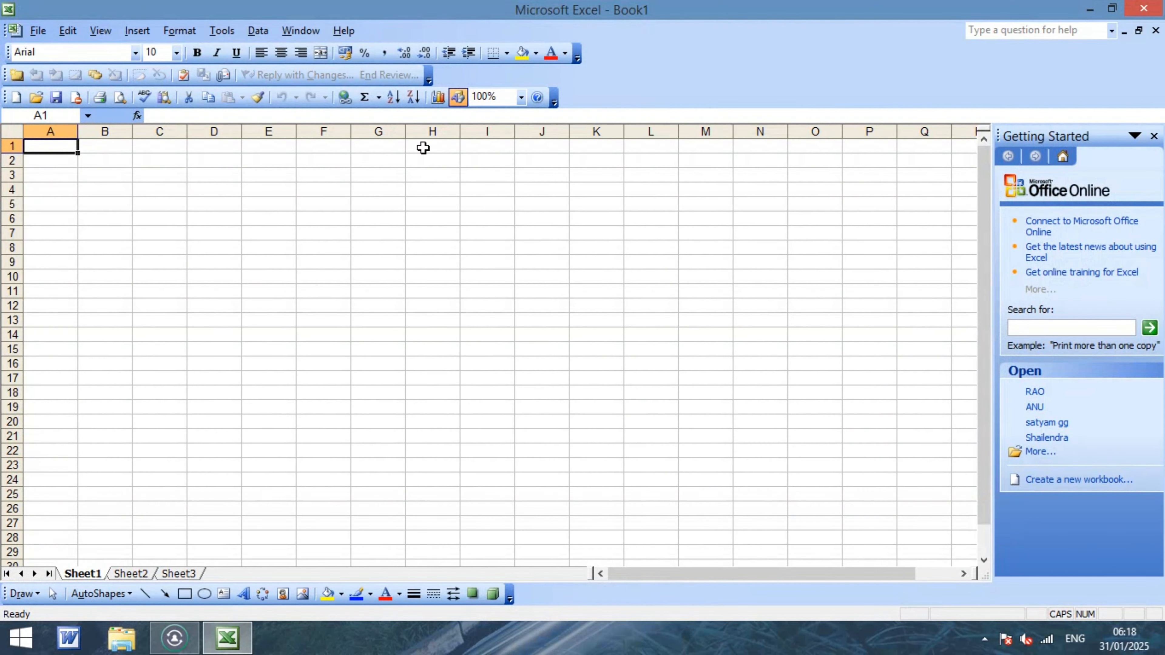
Open the RAO workbook from Documents using File > Open.
left_click(38, 31)
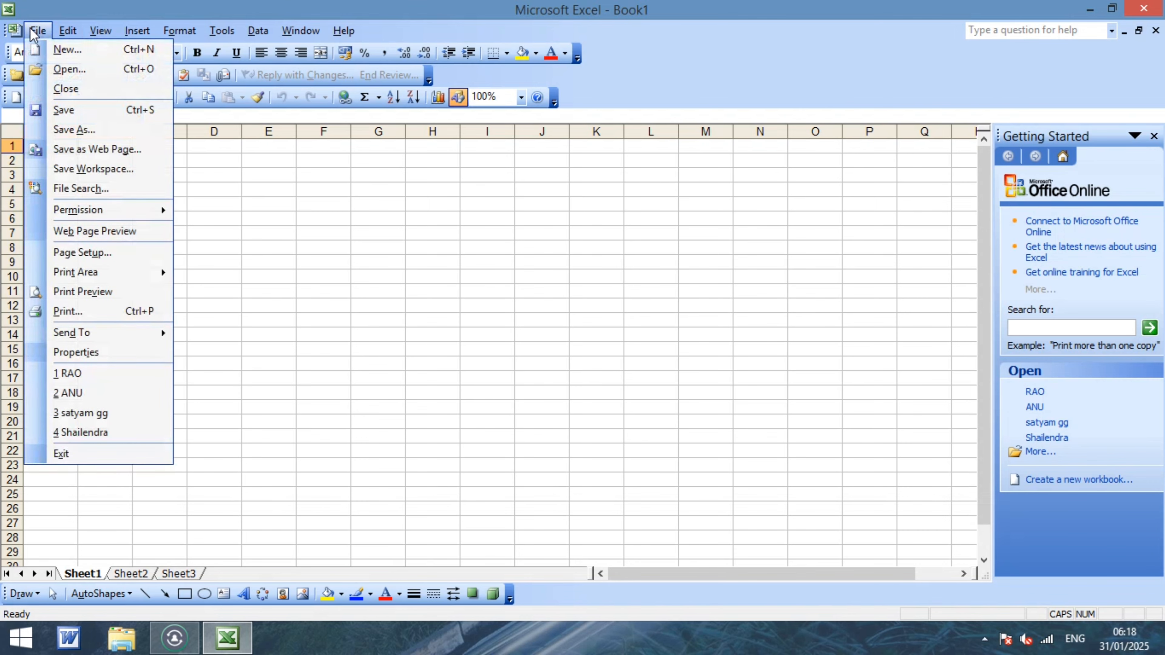
left_click(64, 69)
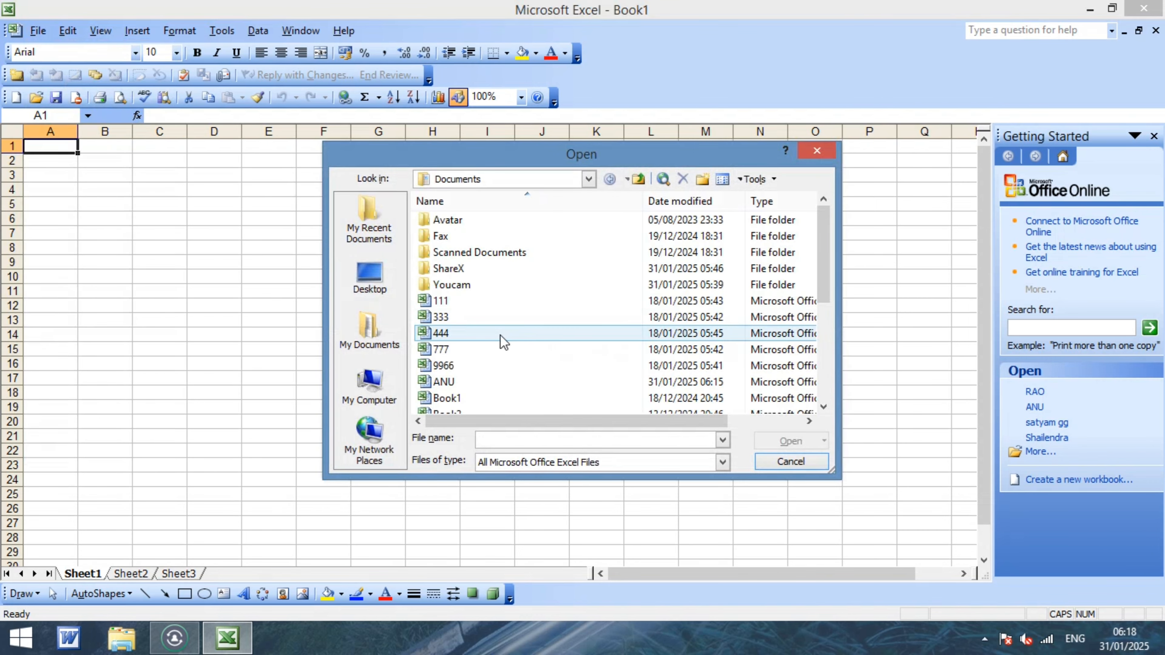
left_click(454, 399)
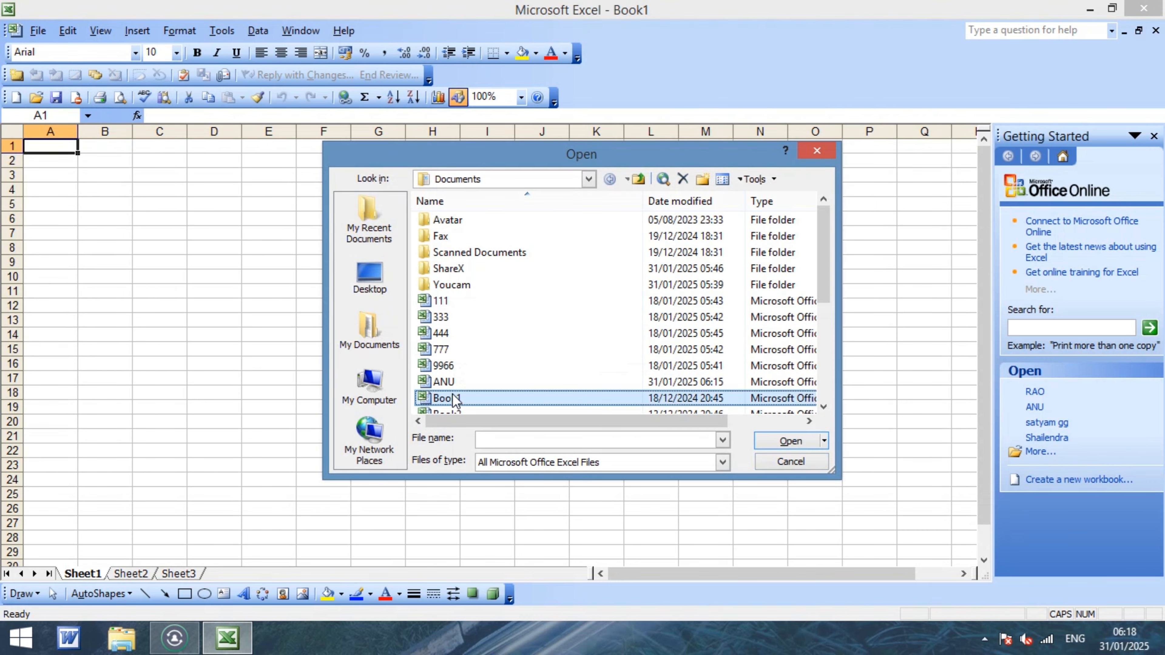
key("r")
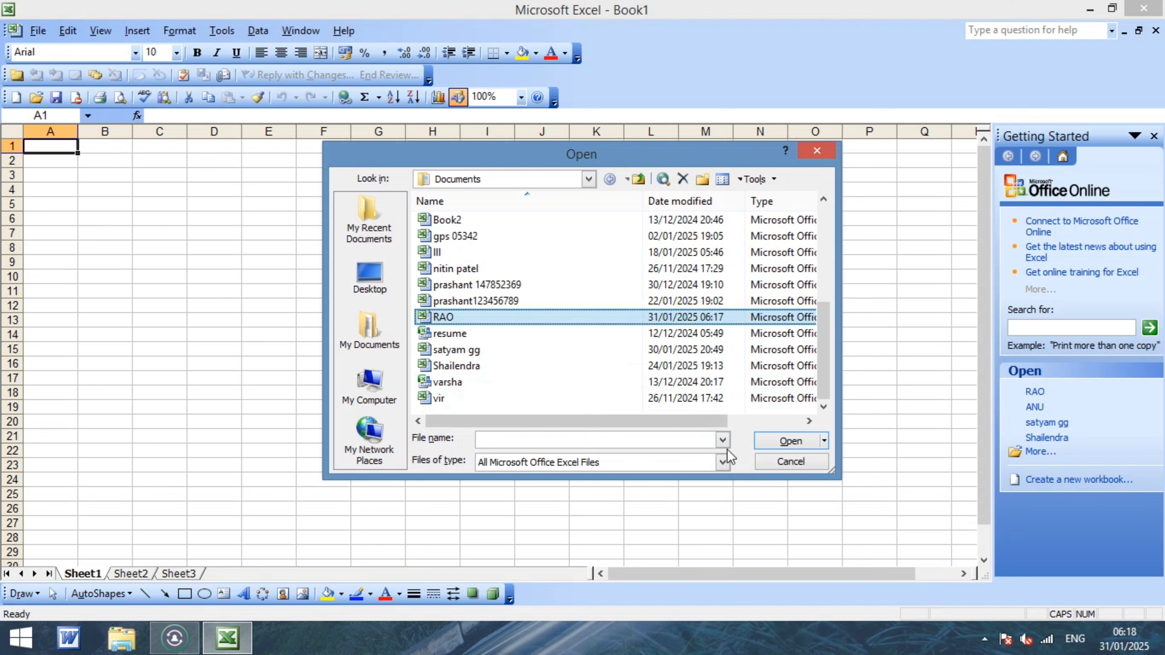
left_click(784, 440)
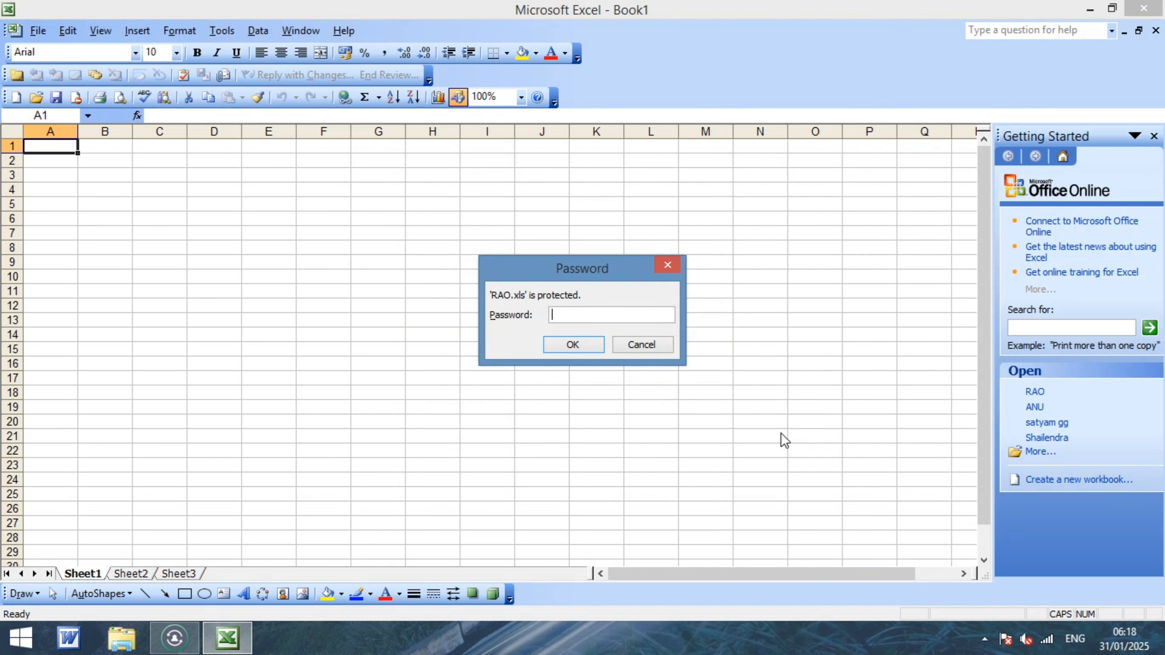
Enter the open password, then the modify password, for write access.
type("•")
key("Return")
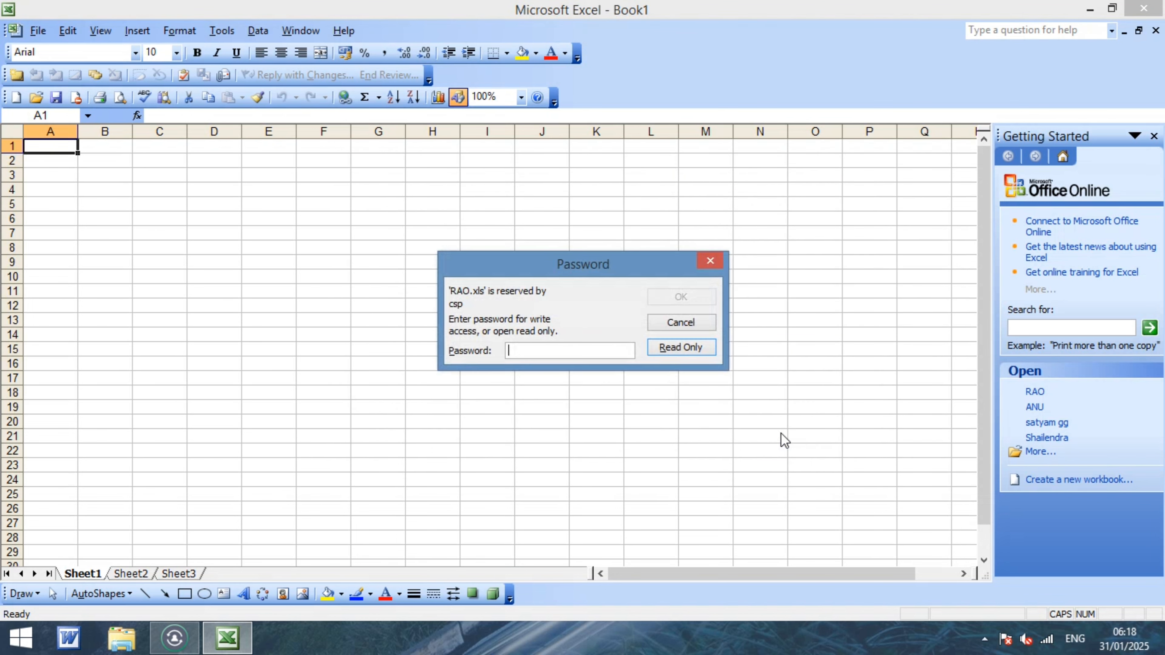
type("•")
key("Return")
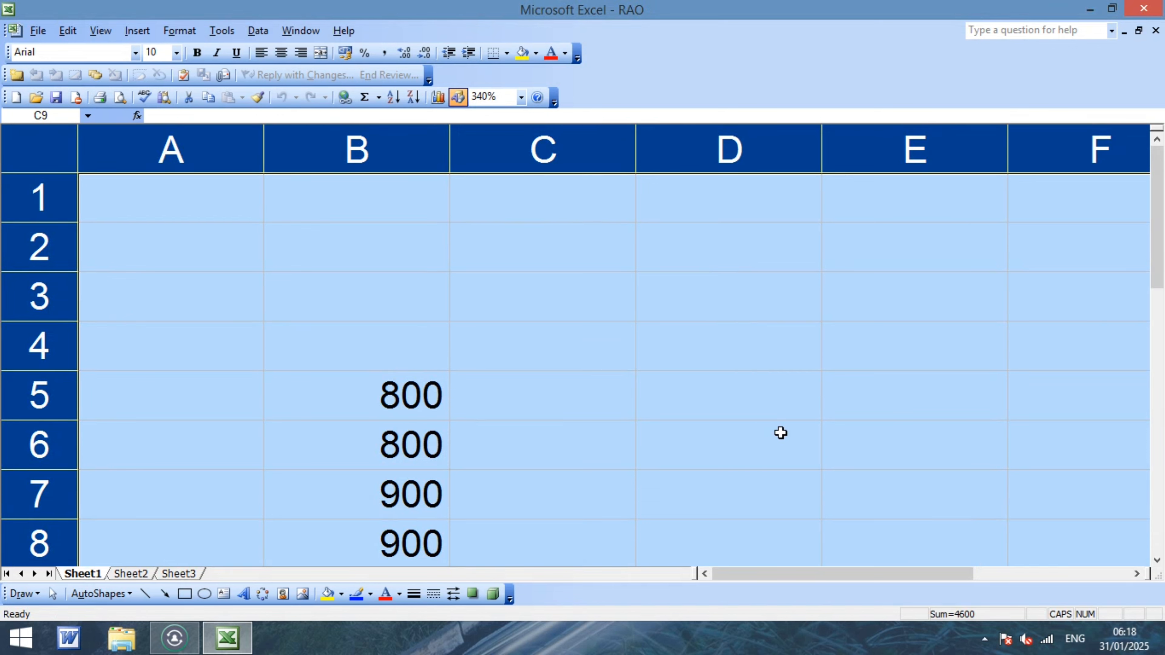